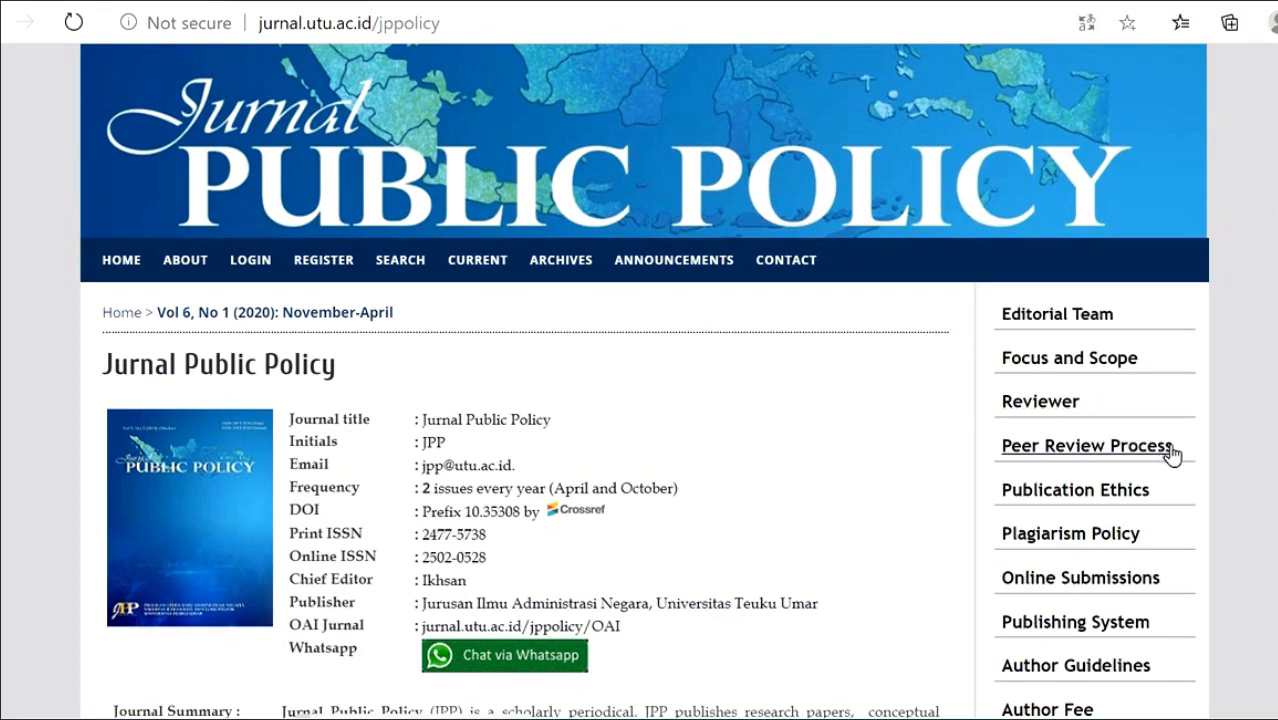
- Log in to the Jurnal Public Policy site with the editor's username and password
{"action": "scroll", "coordinate": [1232, 446], "scroll_direction": "down", "scroll_amount": 4}
{"action": "scroll", "coordinate": [1232, 446], "scroll_direction": "down", "scroll_amount": 1}
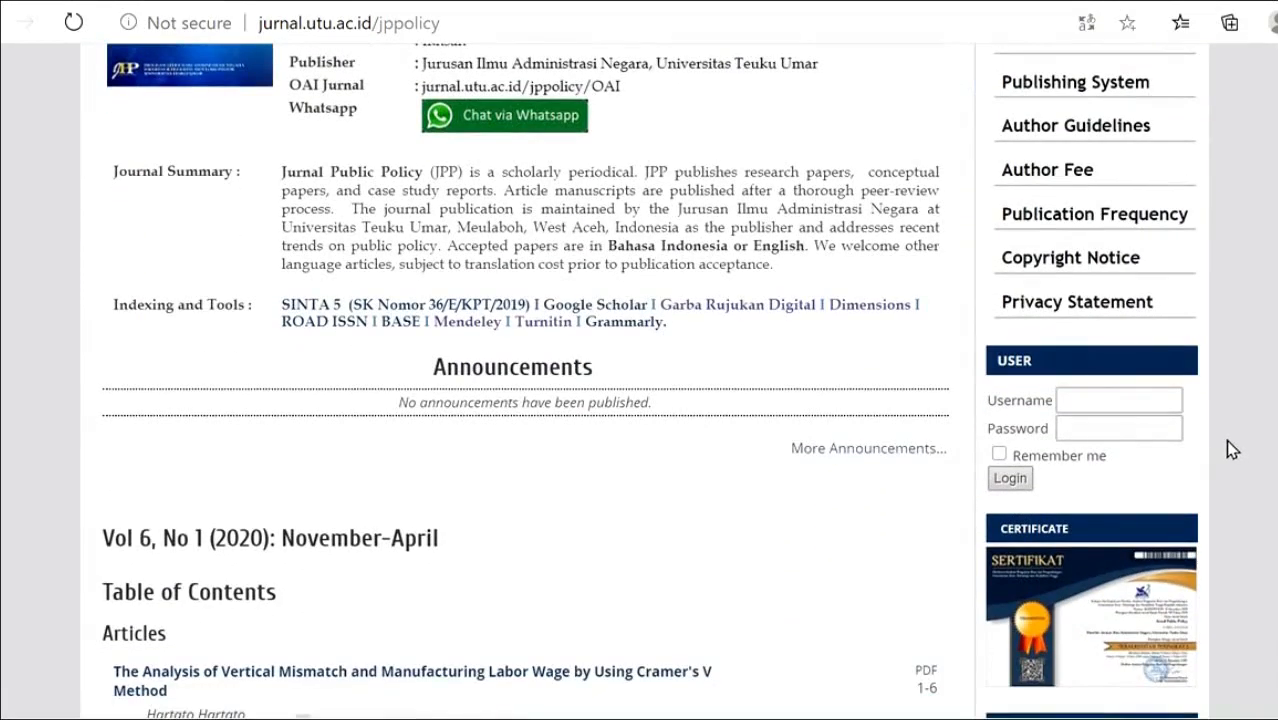
{"action": "left_click", "coordinate": [1128, 398]}
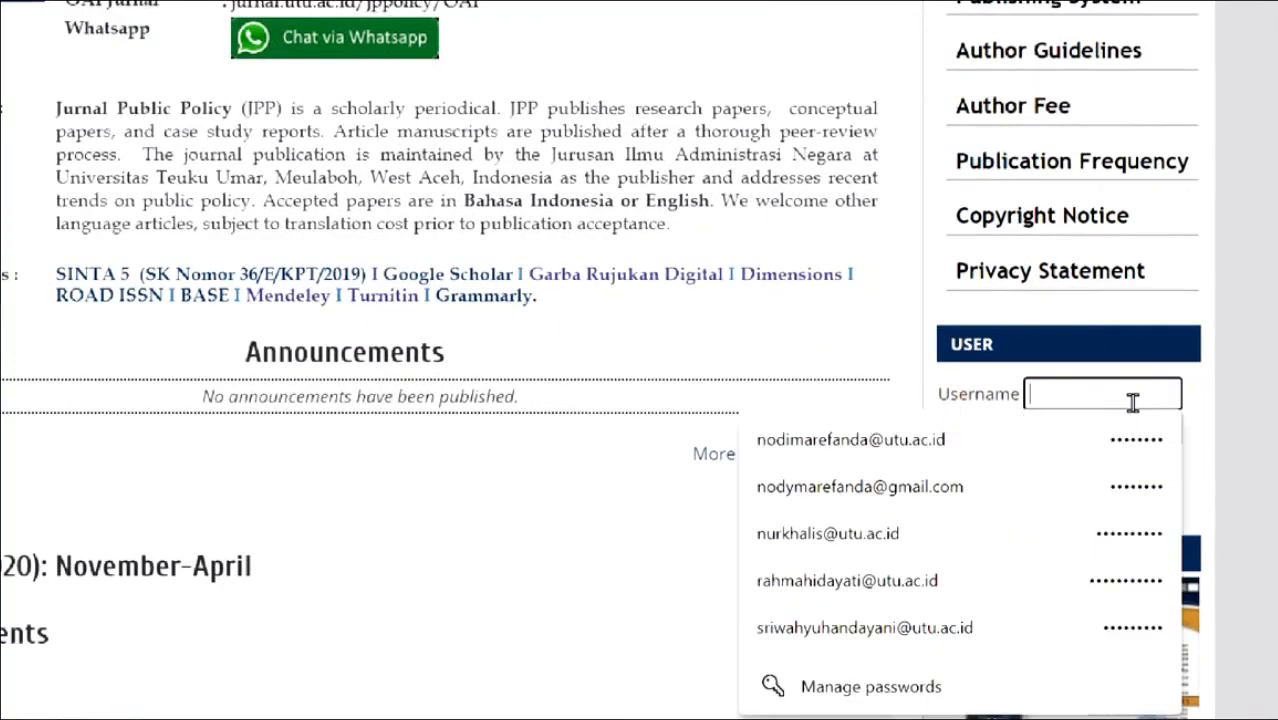
{"action": "type", "text": "ikhsanb"}
{"action": "left_click", "coordinate": [1123, 429]}
{"action": "type", "text": "•••••••"}
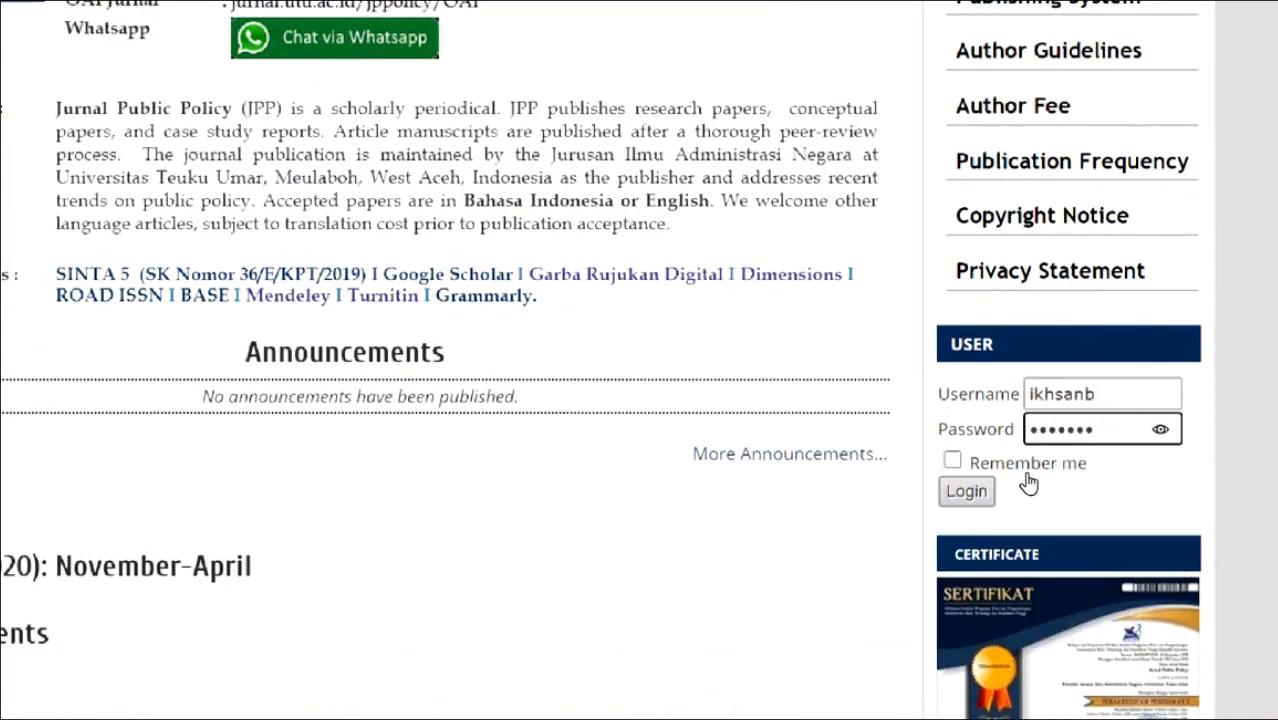
{"action": "left_click", "coordinate": [984, 490]}
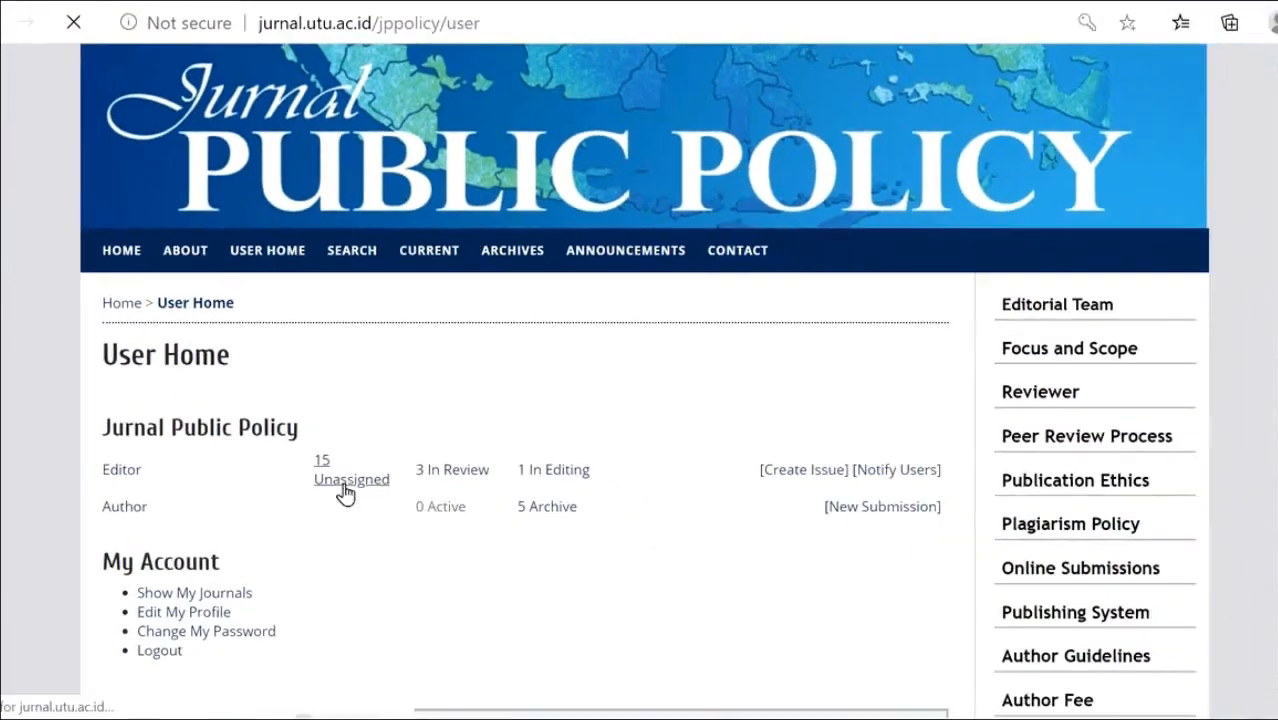
- Open submission #2054 from the 15 unassigned submissions and download original file 2054-4635-1-SM.DOCX
{"action": "left_click", "coordinate": [440, 586]}
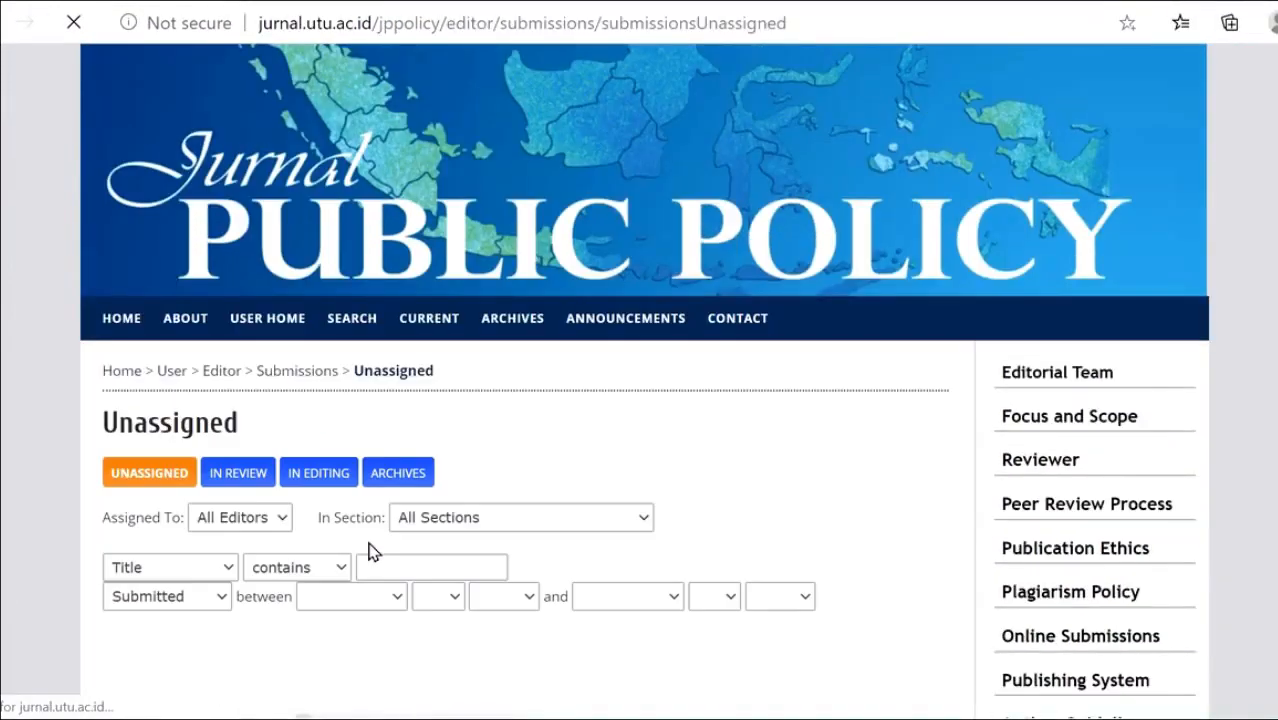
{"action": "scroll", "coordinate": [370, 530], "scroll_direction": "down", "scroll_amount": 2}
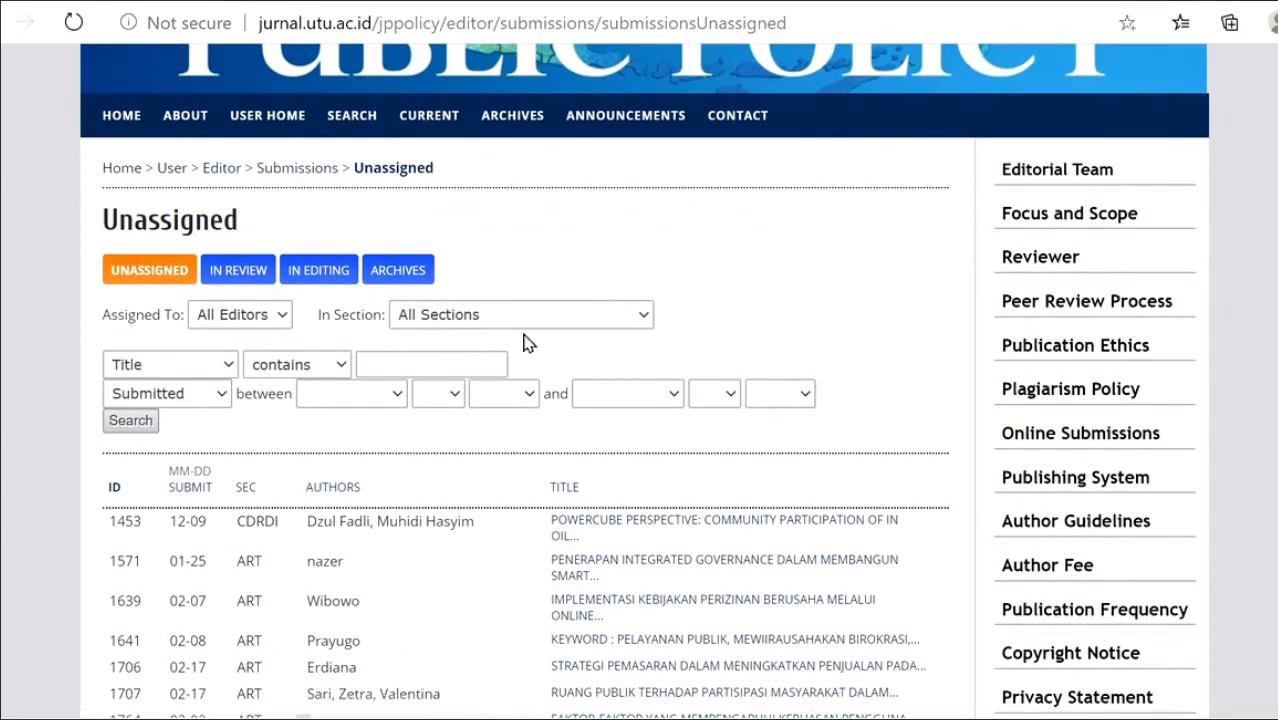
{"action": "scroll", "coordinate": [660, 480], "scroll_direction": "down", "scroll_amount": 2}
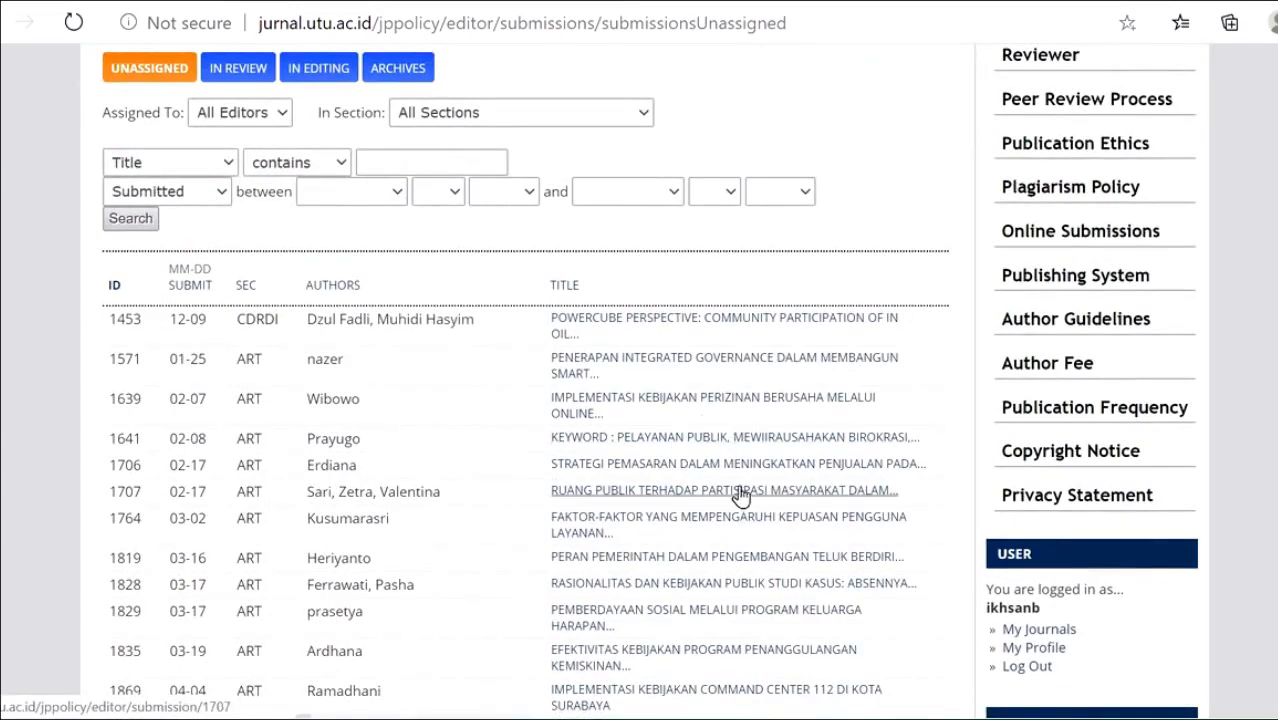
{"action": "scroll", "coordinate": [736, 480], "scroll_direction": "down", "scroll_amount": 2}
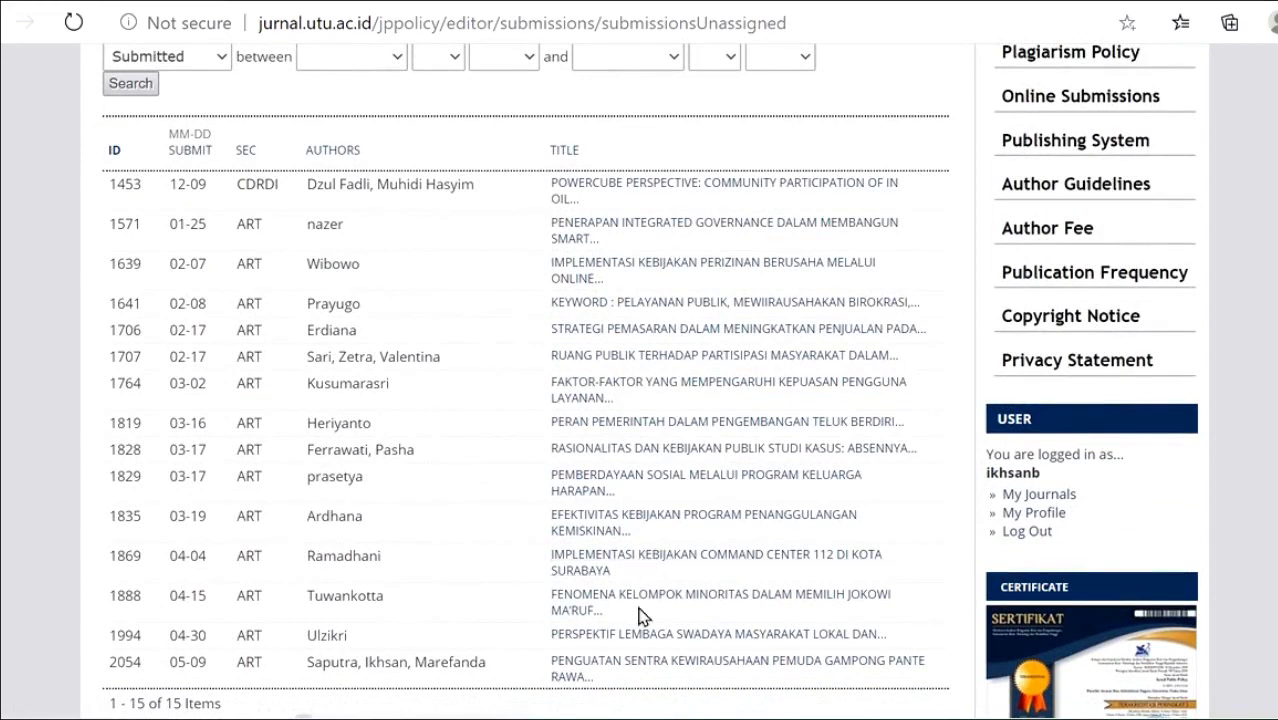
{"action": "left_click", "coordinate": [641, 668]}
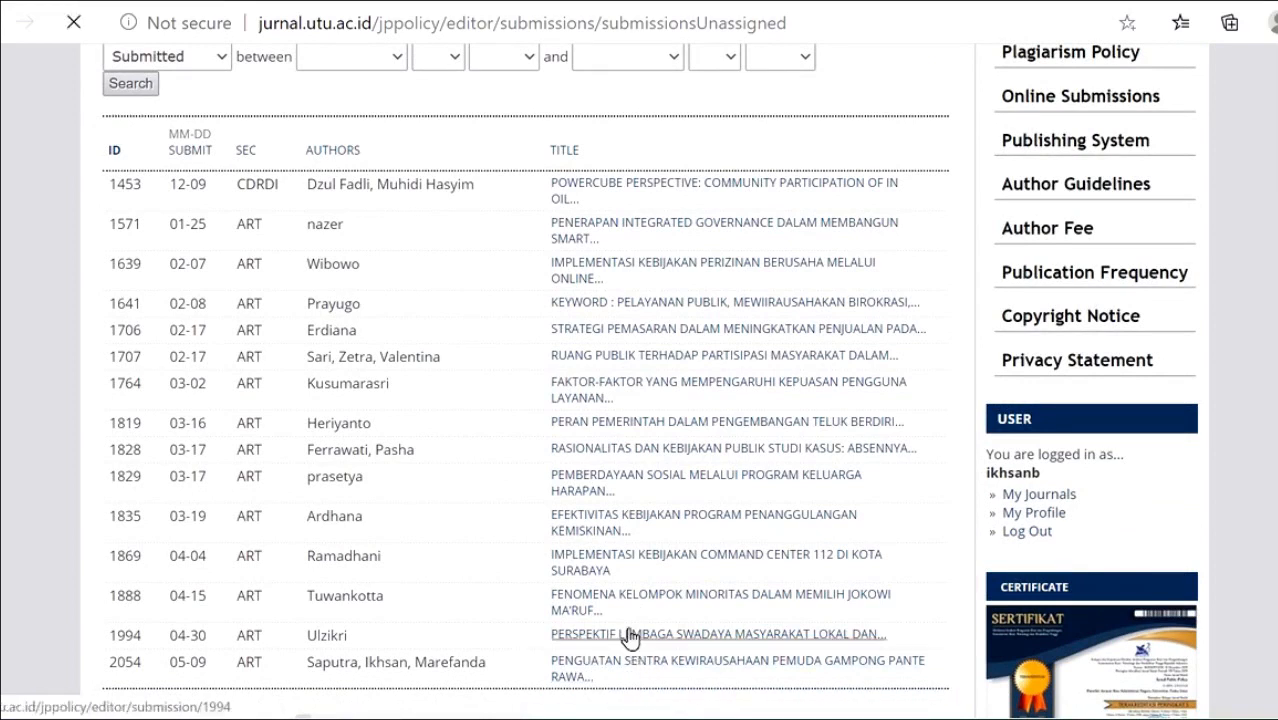
{"action": "scroll", "coordinate": [450, 535], "scroll_direction": "down", "scroll_amount": 3}
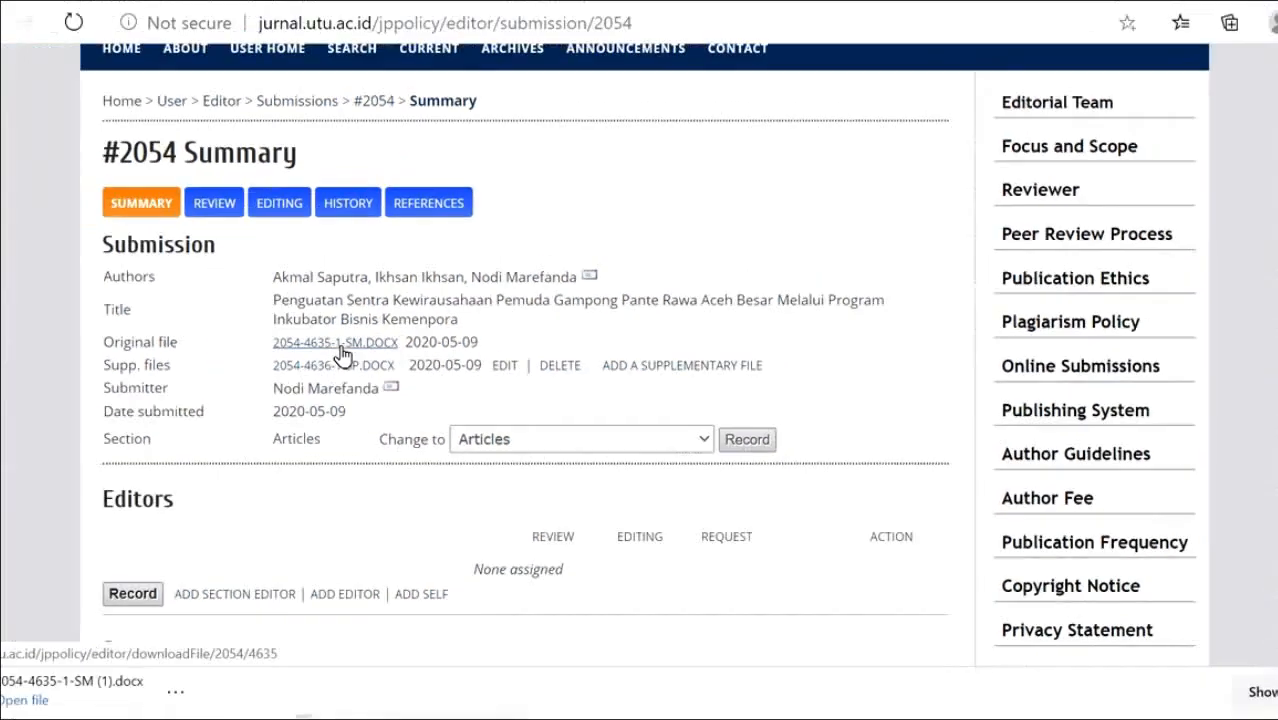
- Delete the older 2054-4635-1-SM copy from Downloads and open 2054-4635-1-SM (1)
{"action": "left_click", "coordinate": [175, 693]}
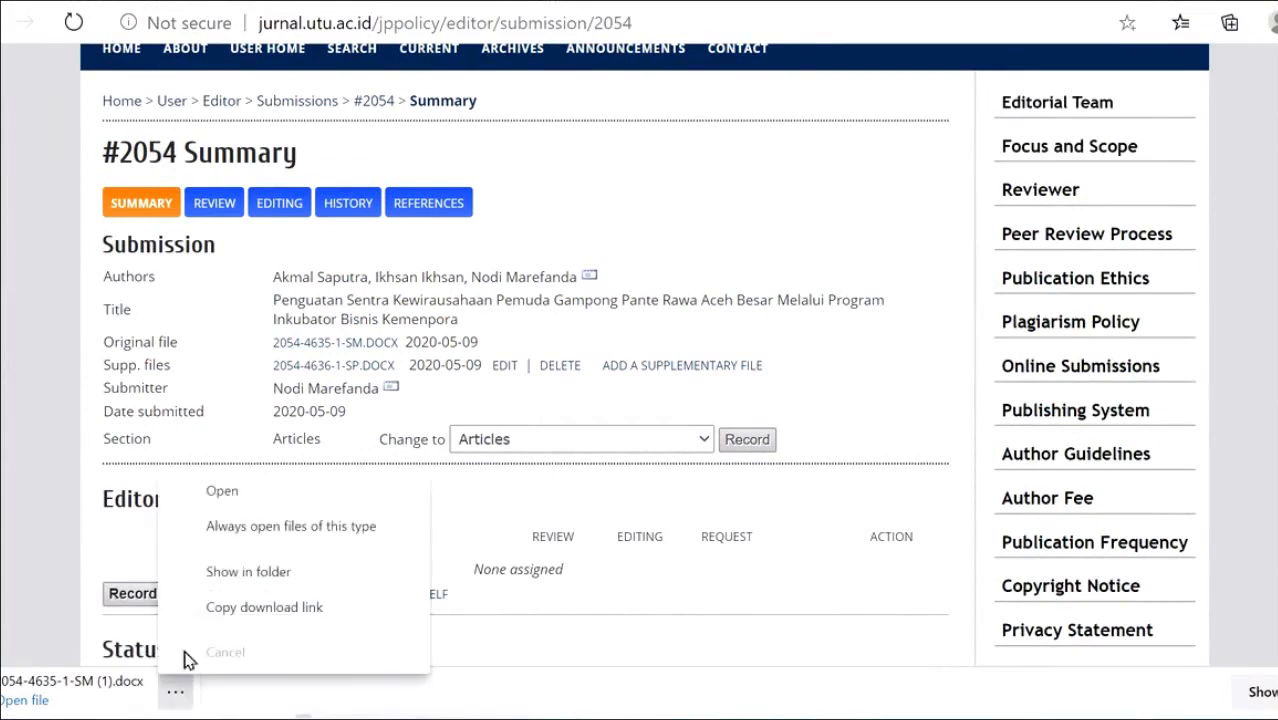
{"action": "left_click", "coordinate": [288, 580]}
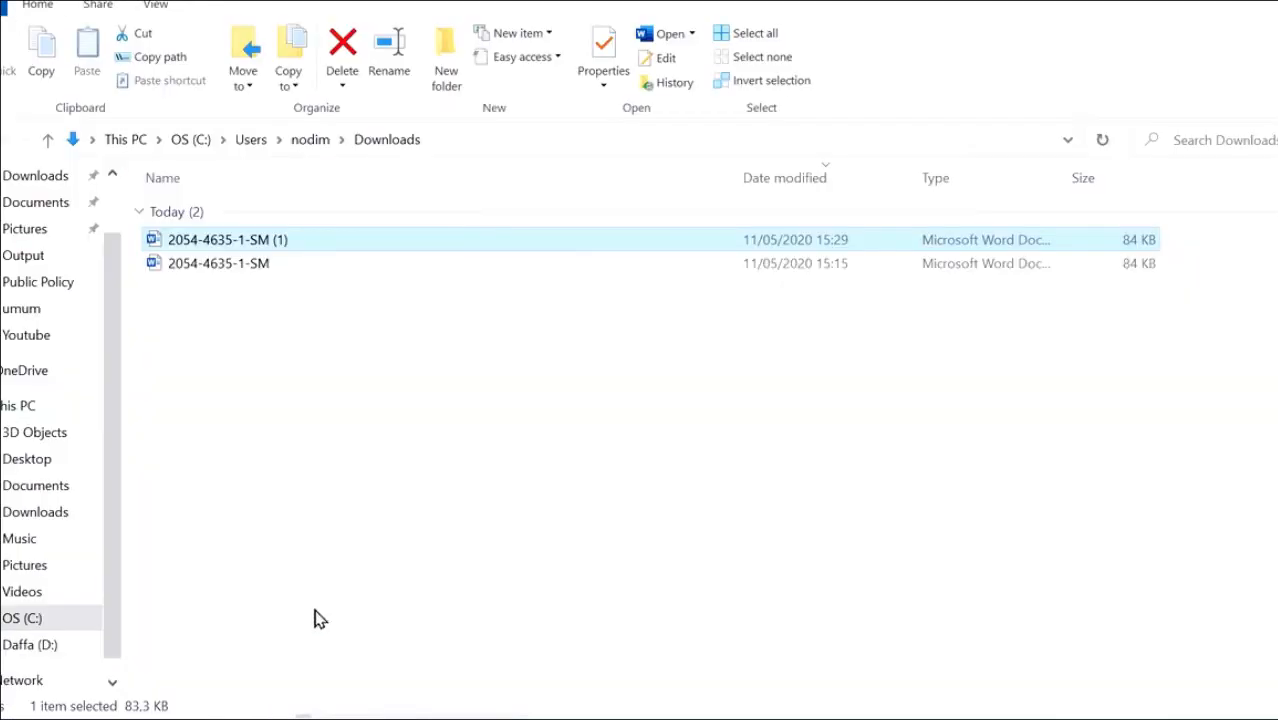
{"action": "left_click", "coordinate": [277, 265]}
{"action": "key", "text": "Delete"}
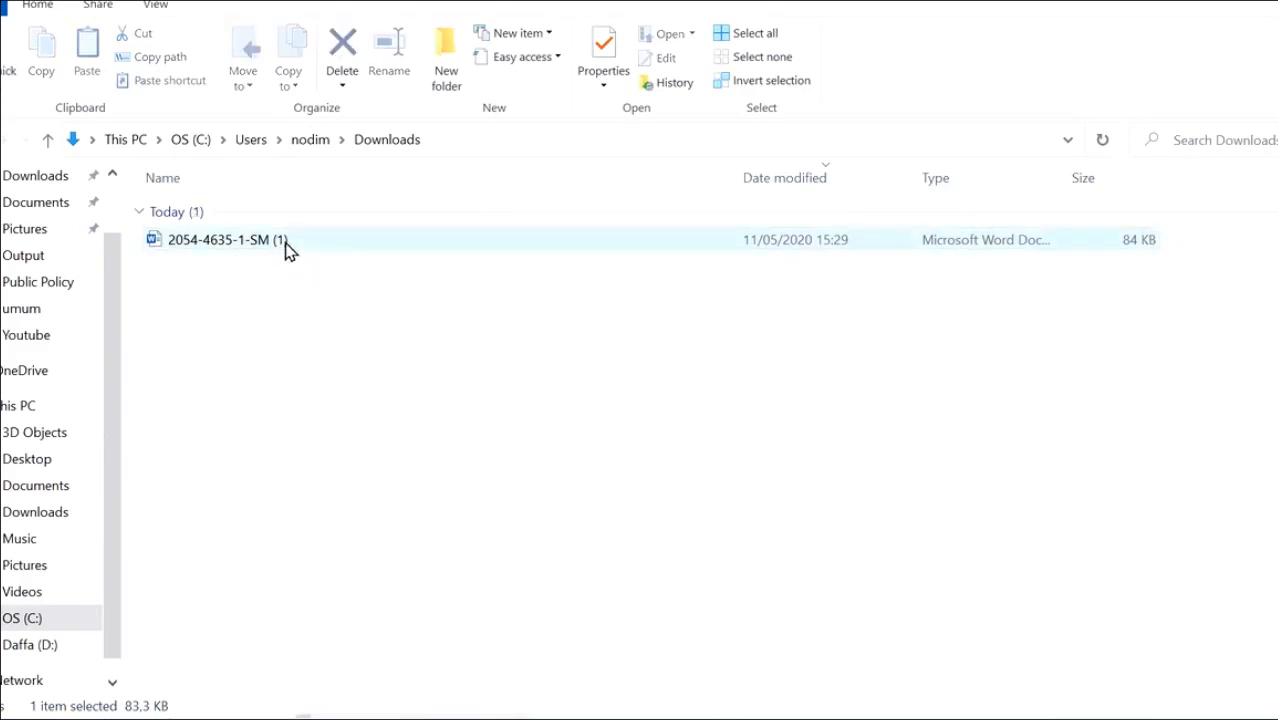
{"action": "double_click", "coordinate": [286, 250]}
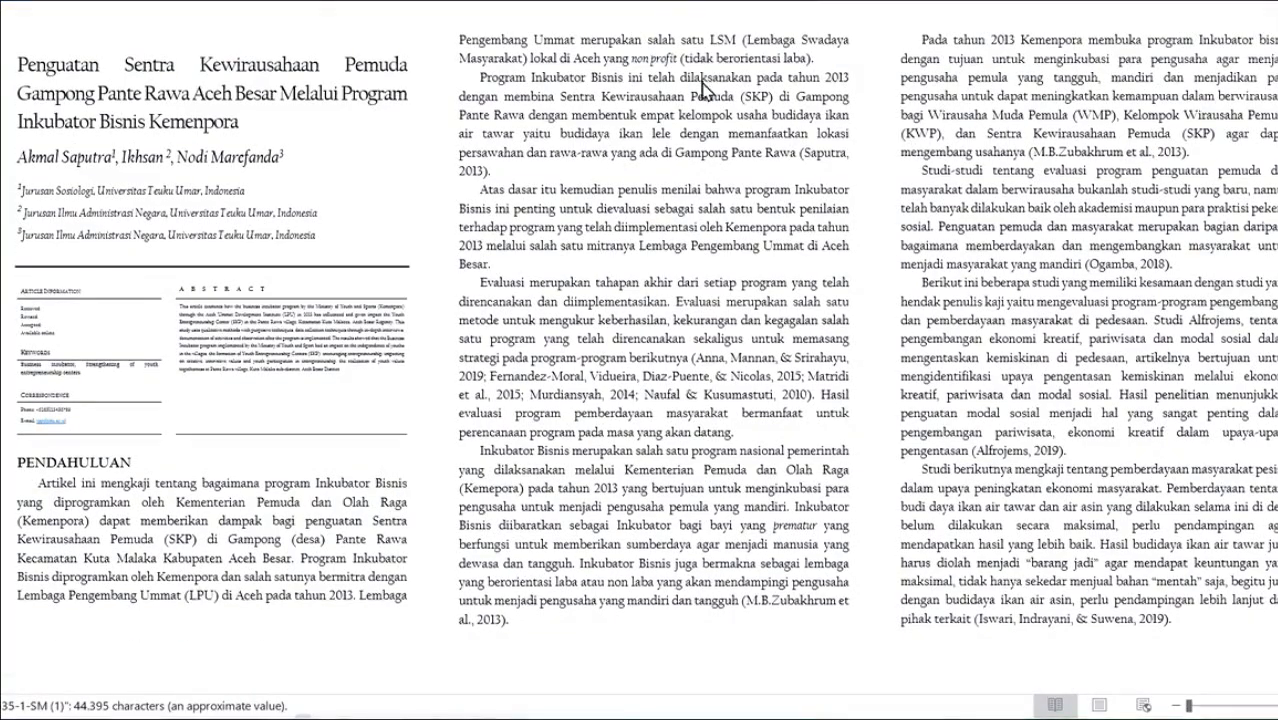
- Enable editing on 2054-4635-1-SM (1) and read through its title, authors and abstract
{"action": "left_click", "coordinate": [840, 17]}
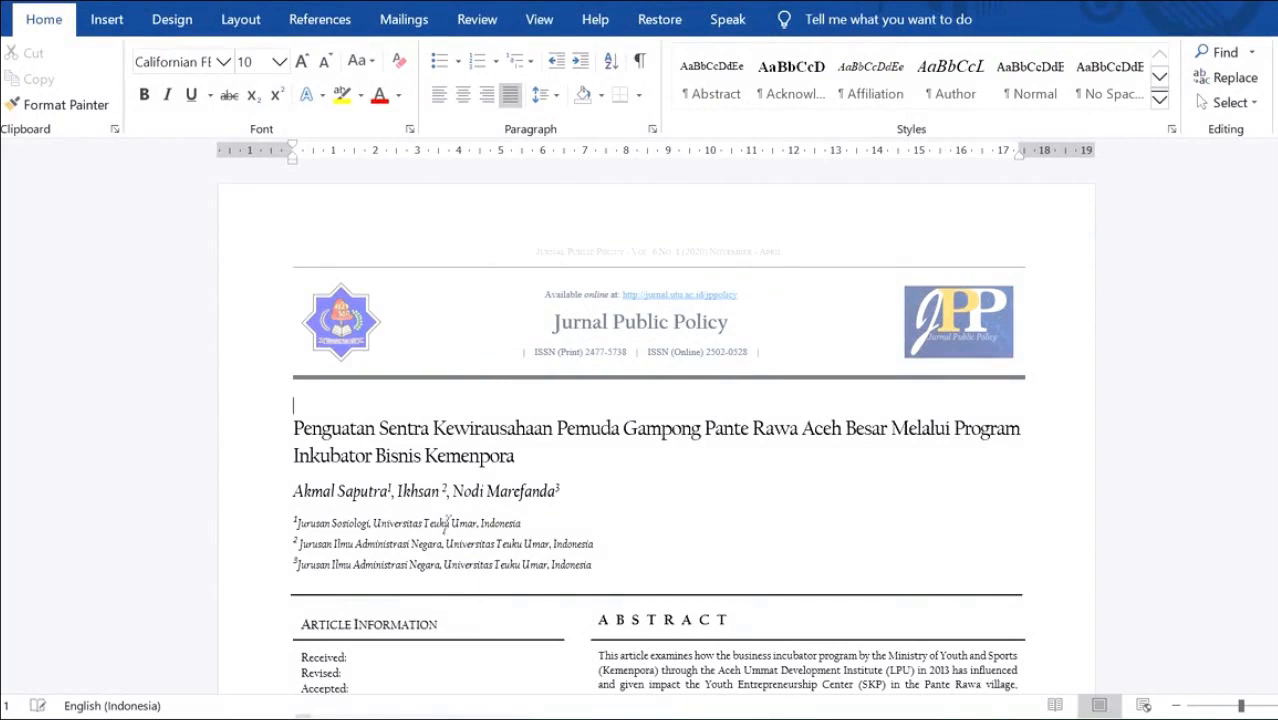
{"action": "scroll", "coordinate": [560, 490], "scroll_direction": "down", "scroll_amount": 5}
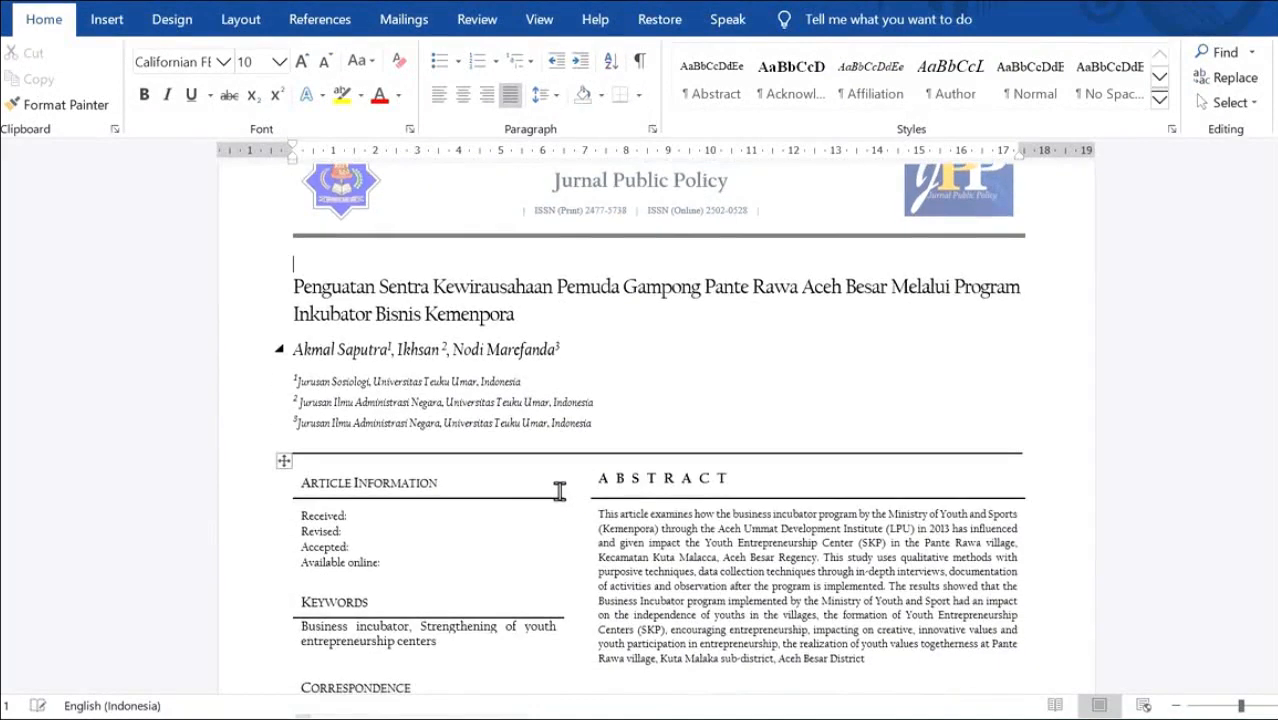
{"action": "scroll", "coordinate": [563, 486], "scroll_direction": "up", "scroll_amount": 3}
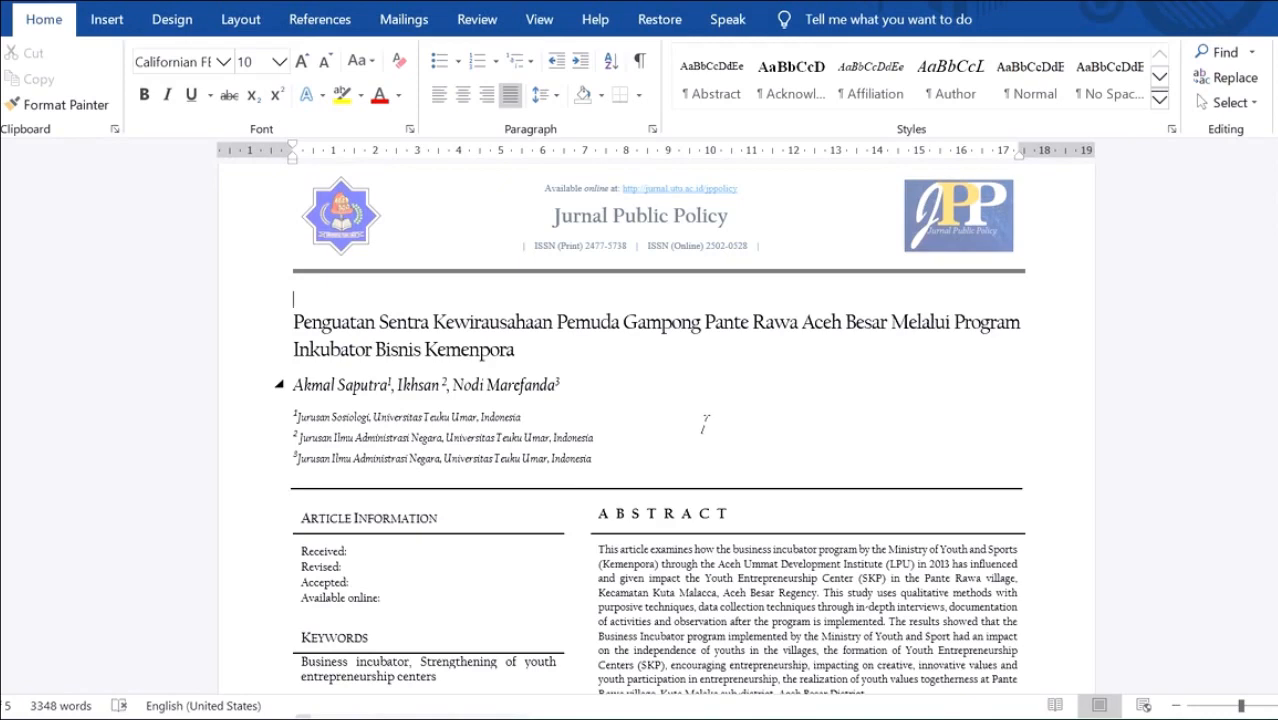
{"action": "scroll", "coordinate": [244, 636], "scroll_direction": "down", "scroll_amount": 2}
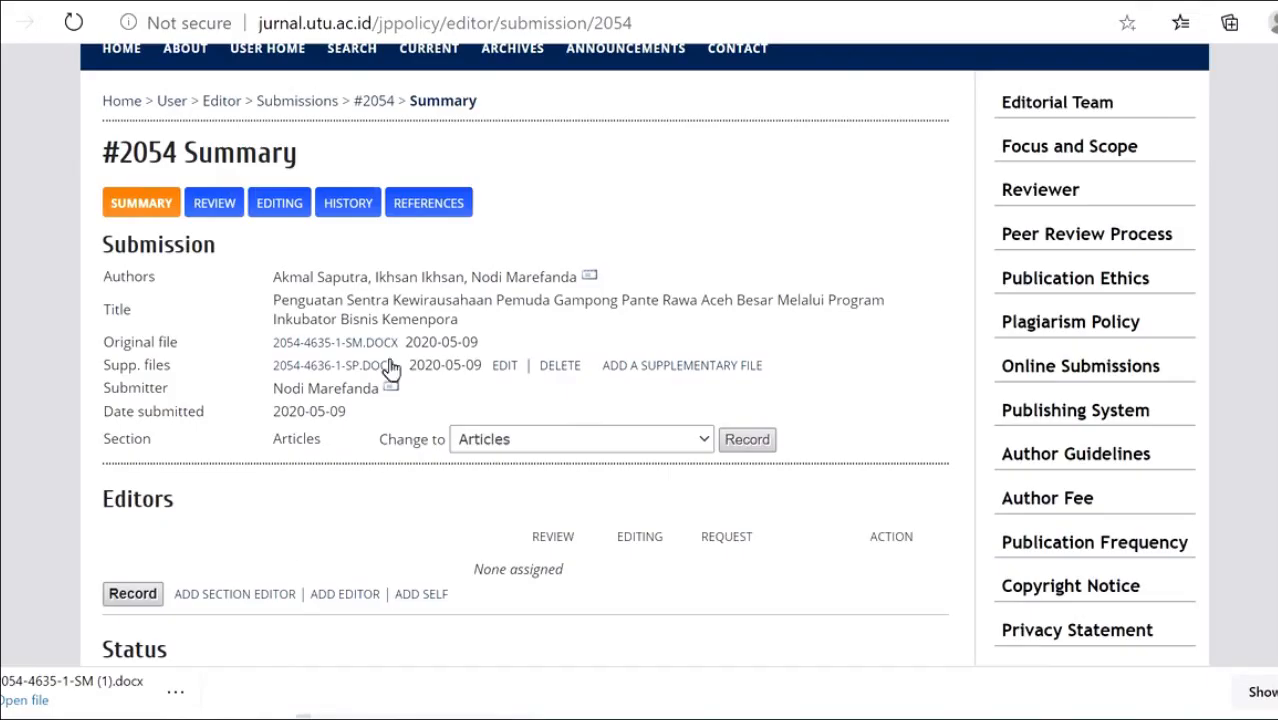
- Go to the Editors section of #2054's Summary and choose Add Section Editor
{"action": "scroll", "coordinate": [568, 499], "scroll_direction": "down", "scroll_amount": 3}
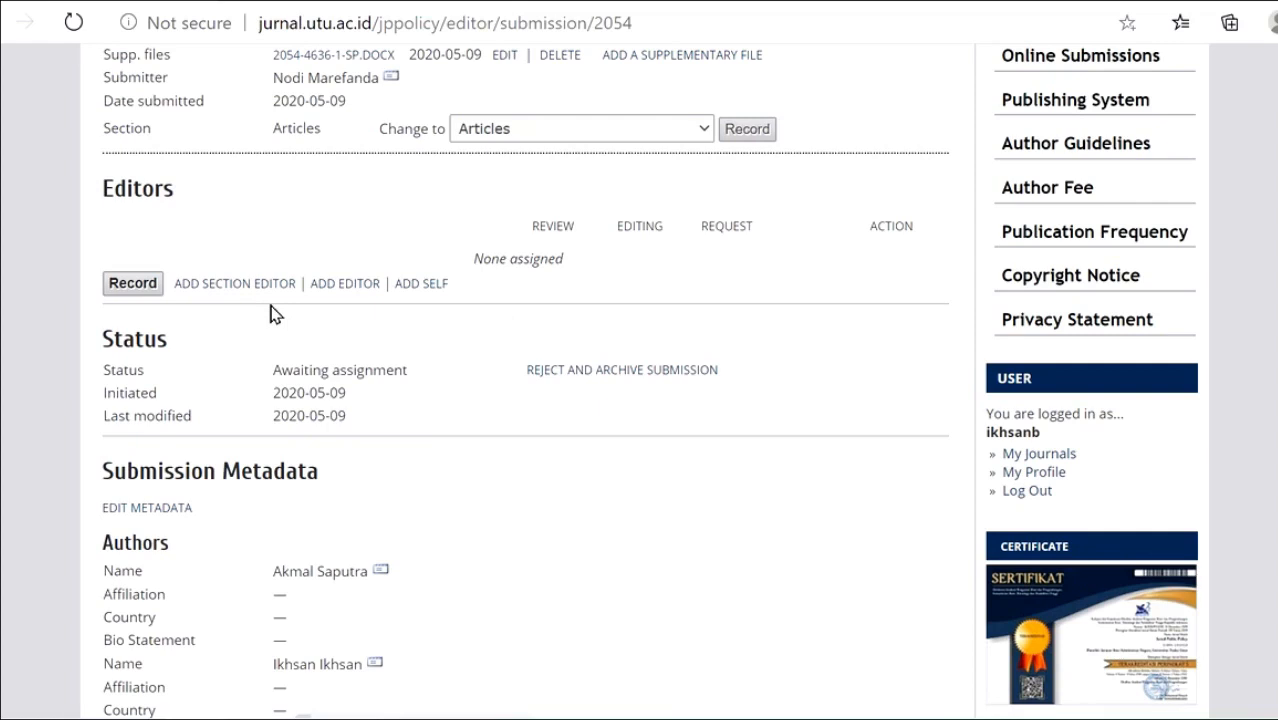
{"action": "scroll", "coordinate": [270, 313], "scroll_direction": "up", "scroll_amount": 1}
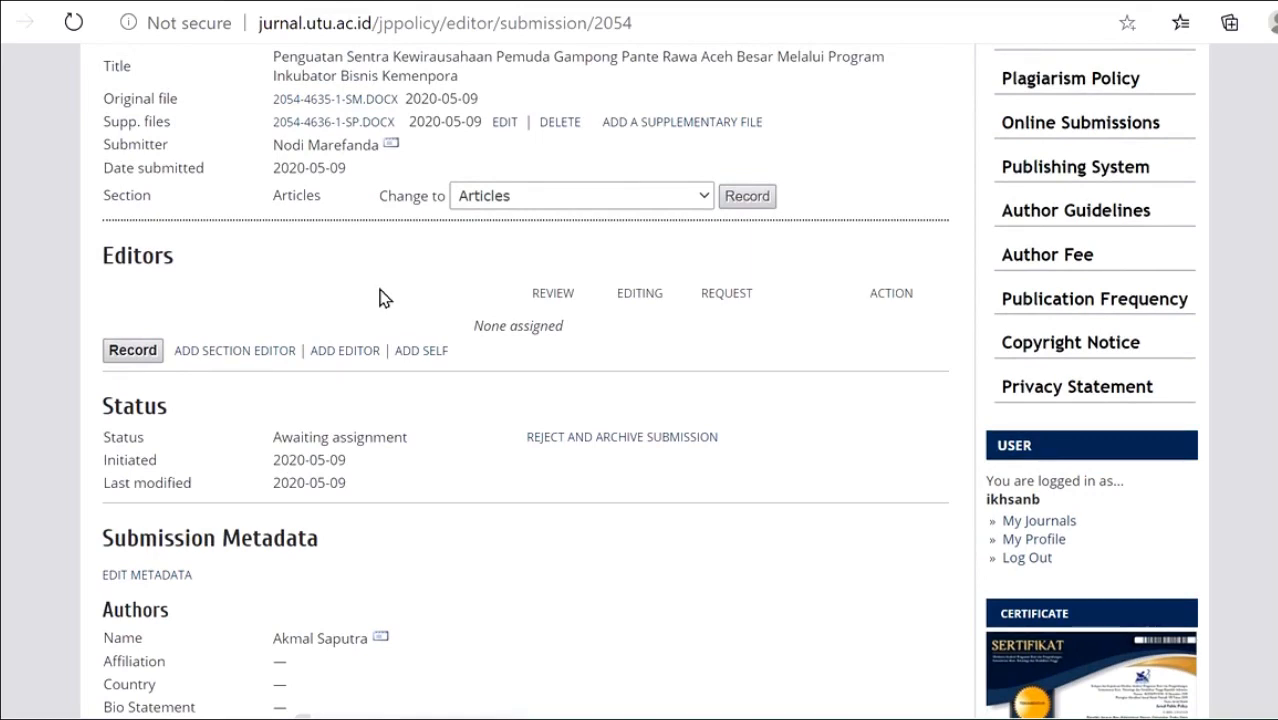
{"action": "scroll", "coordinate": [379, 298], "scroll_direction": "up", "scroll_amount": 3}
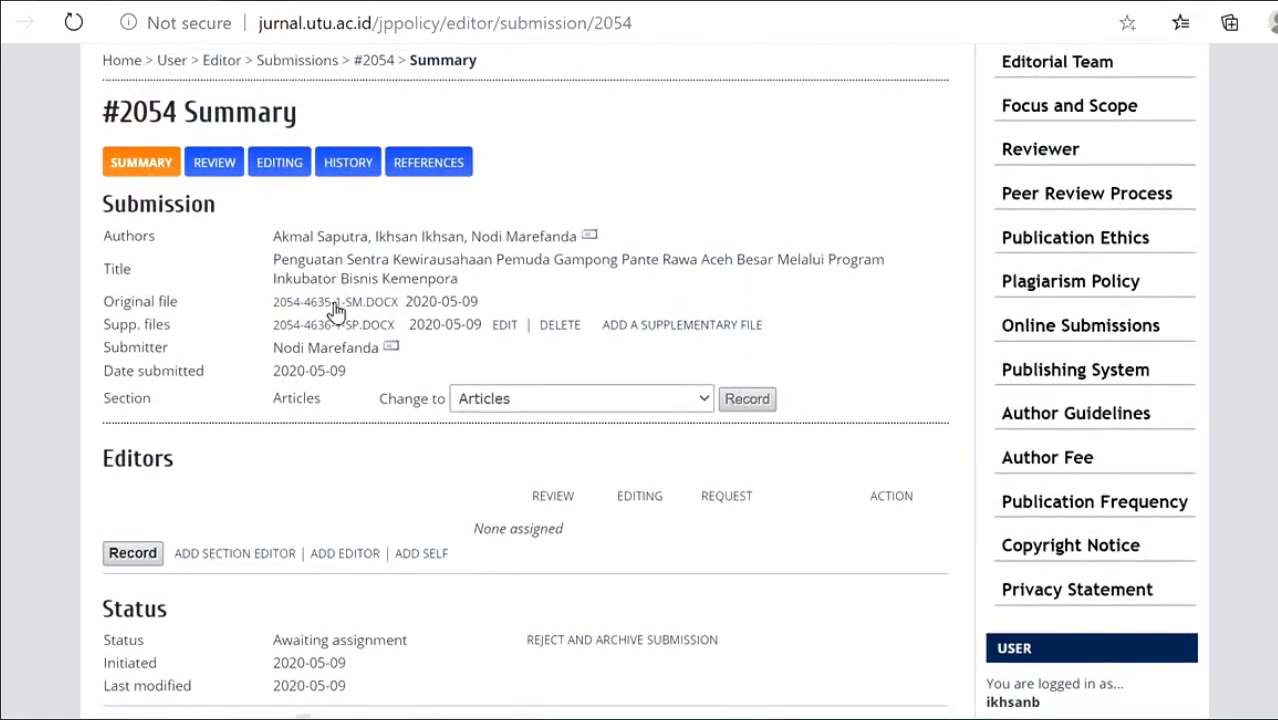
{"action": "scroll", "coordinate": [298, 452], "scroll_direction": "down", "scroll_amount": 2}
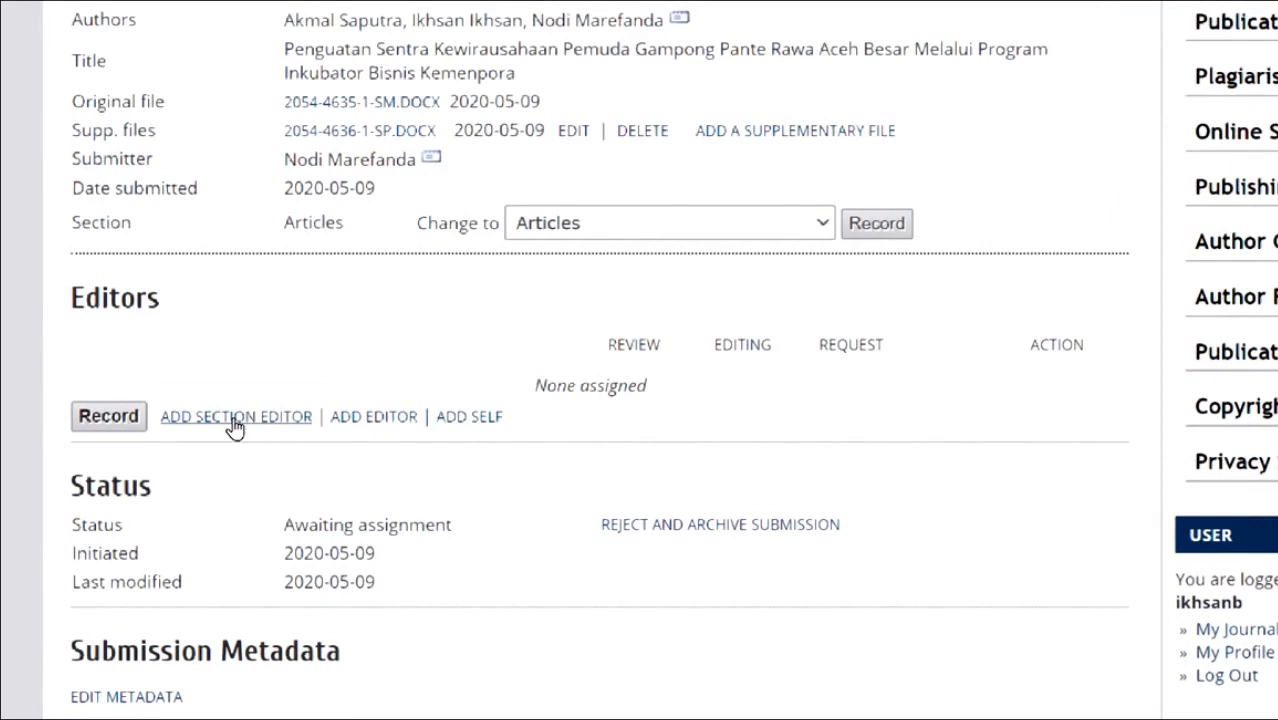
{"action": "left_click", "coordinate": [230, 420]}
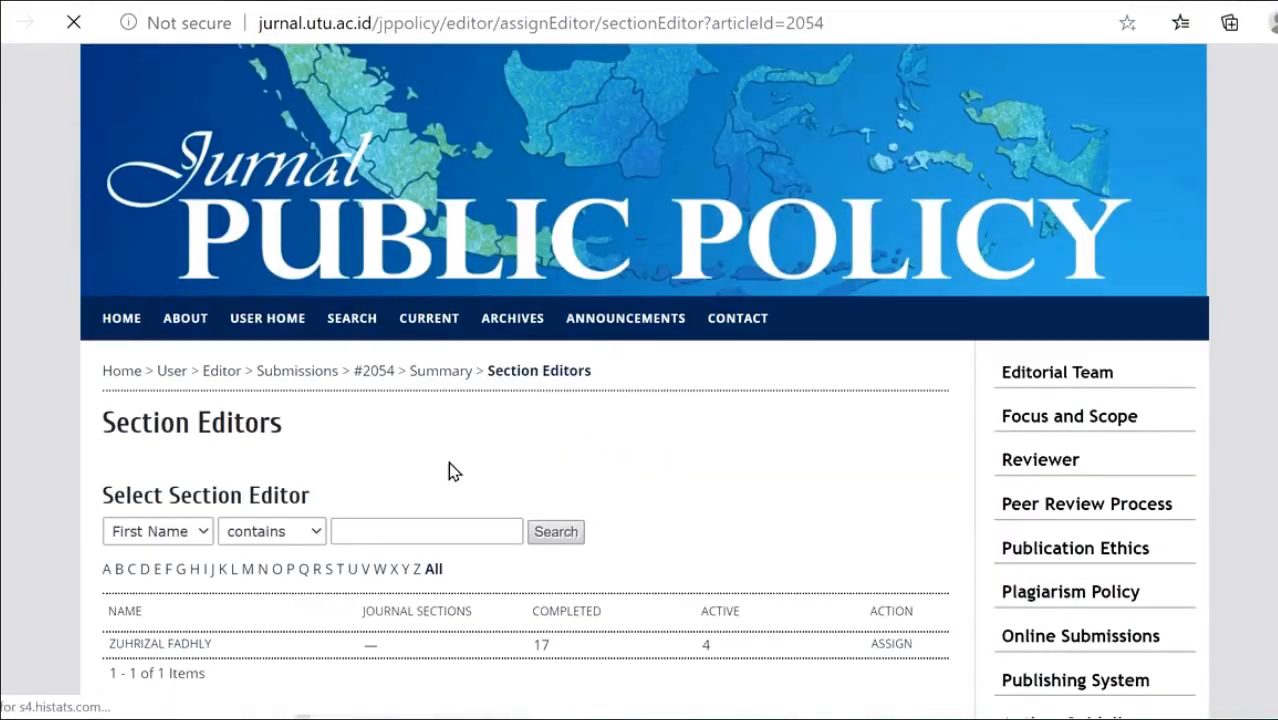
- Assign the single listed section editor to submission #2054
{"action": "scroll", "coordinate": [449, 471], "scroll_direction": "down", "scroll_amount": 2}
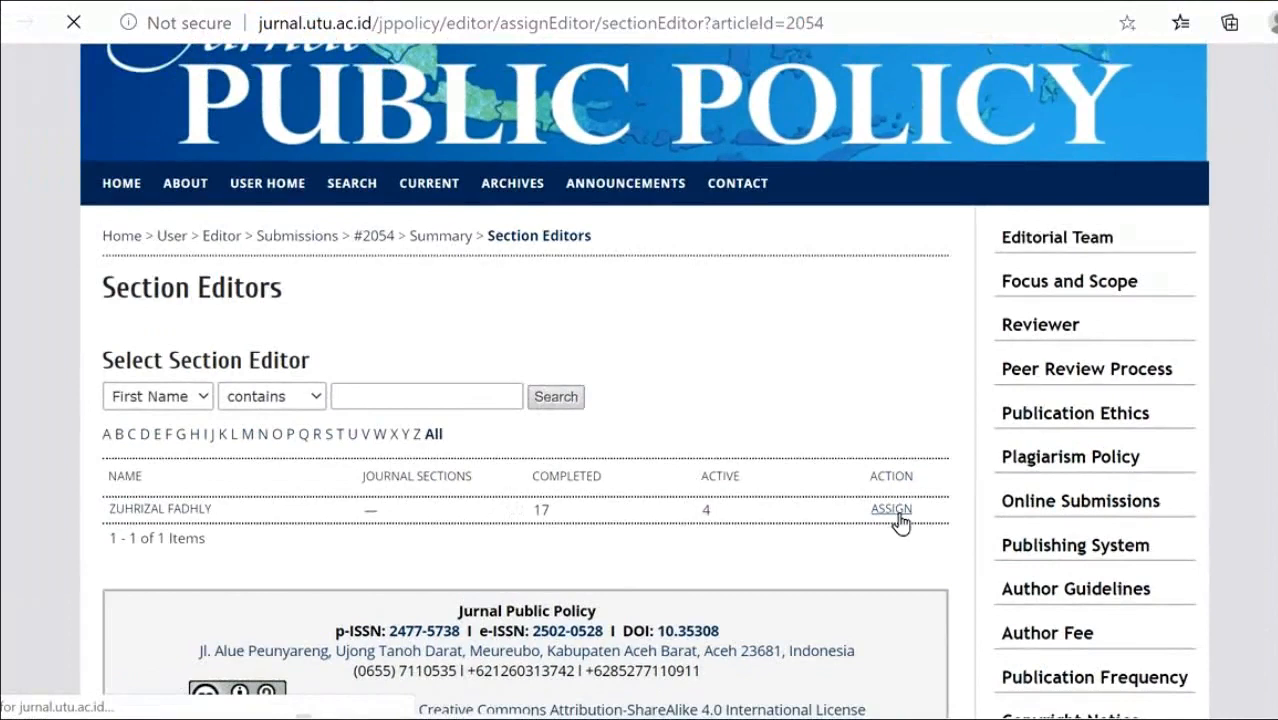
{"action": "left_click", "coordinate": [890, 509]}
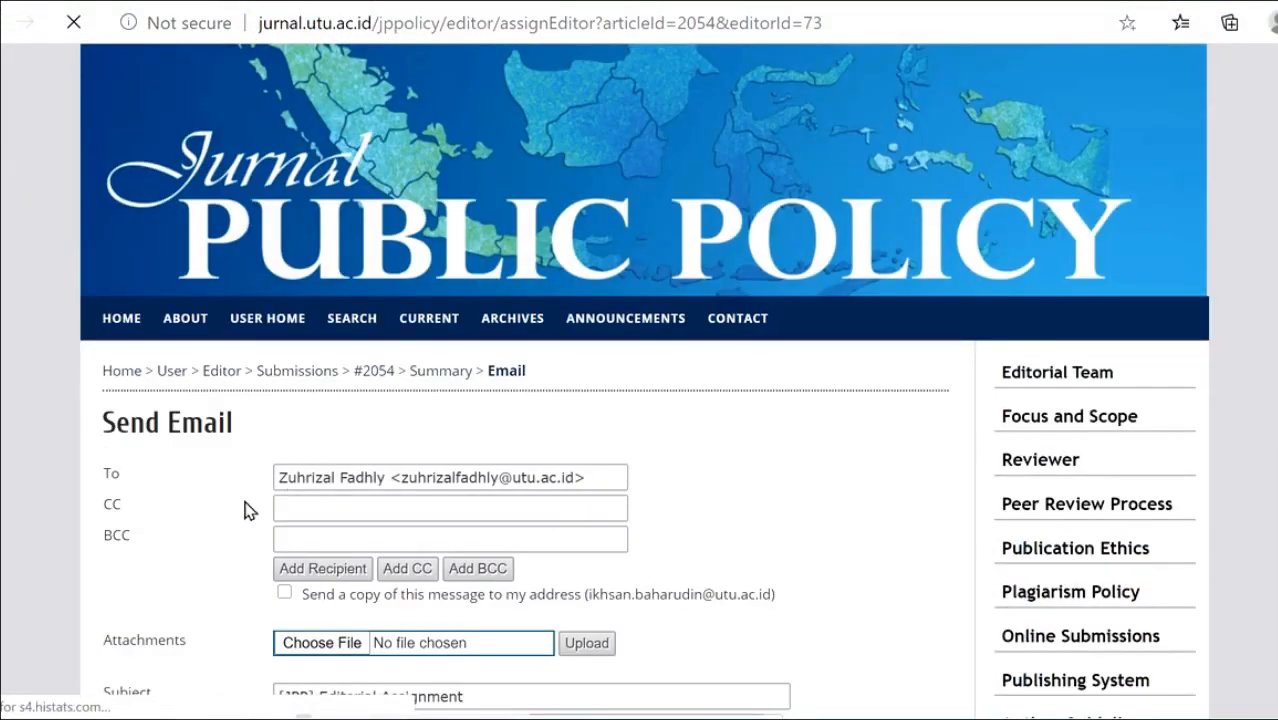
- Skip the Editorial Assignment notification email and return to #2054's Summary page
{"action": "scroll", "coordinate": [248, 508], "scroll_direction": "down", "scroll_amount": 3}
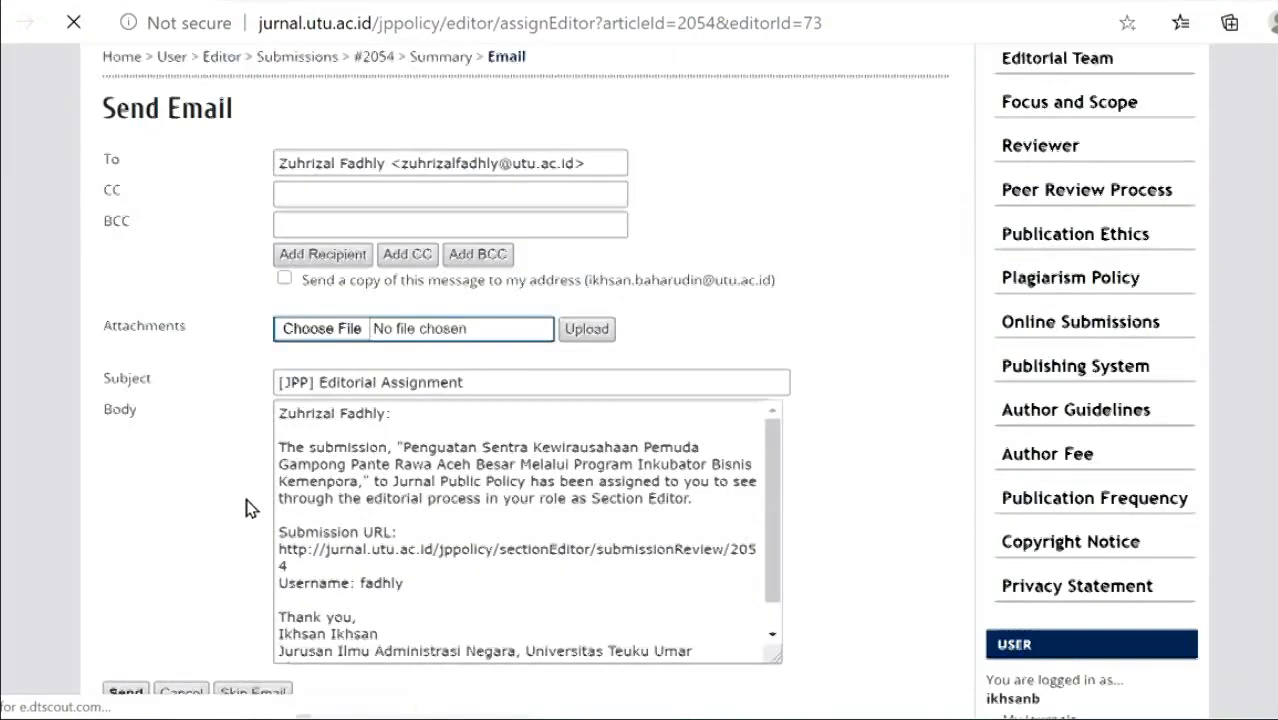
{"action": "scroll", "coordinate": [248, 508], "scroll_direction": "down", "scroll_amount": 1}
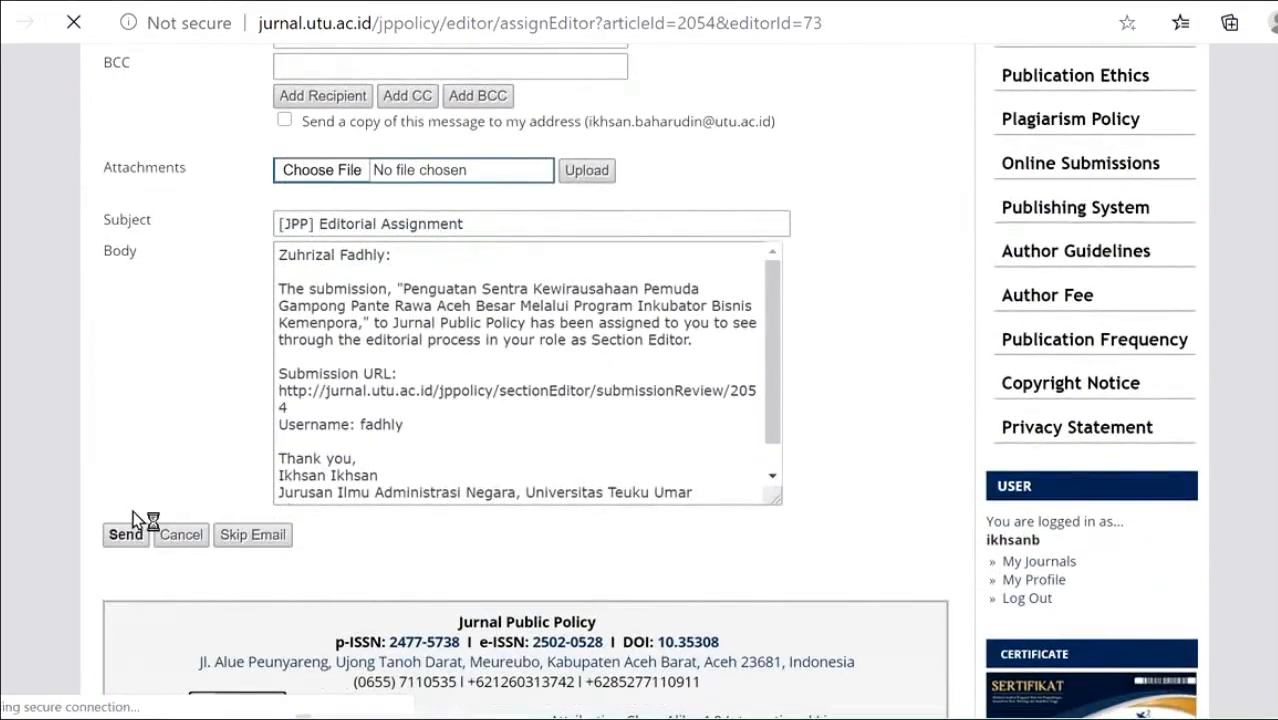
{"action": "left_click", "coordinate": [127, 535]}
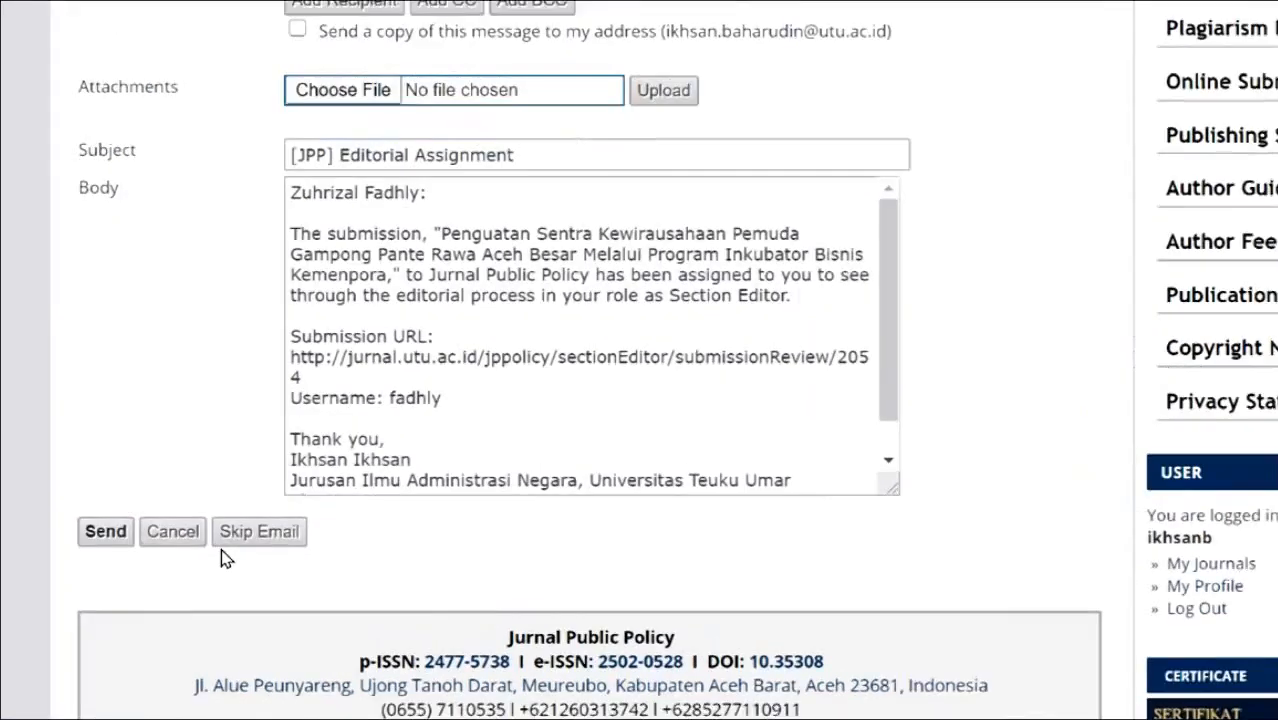
{"action": "left_click", "coordinate": [250, 538]}
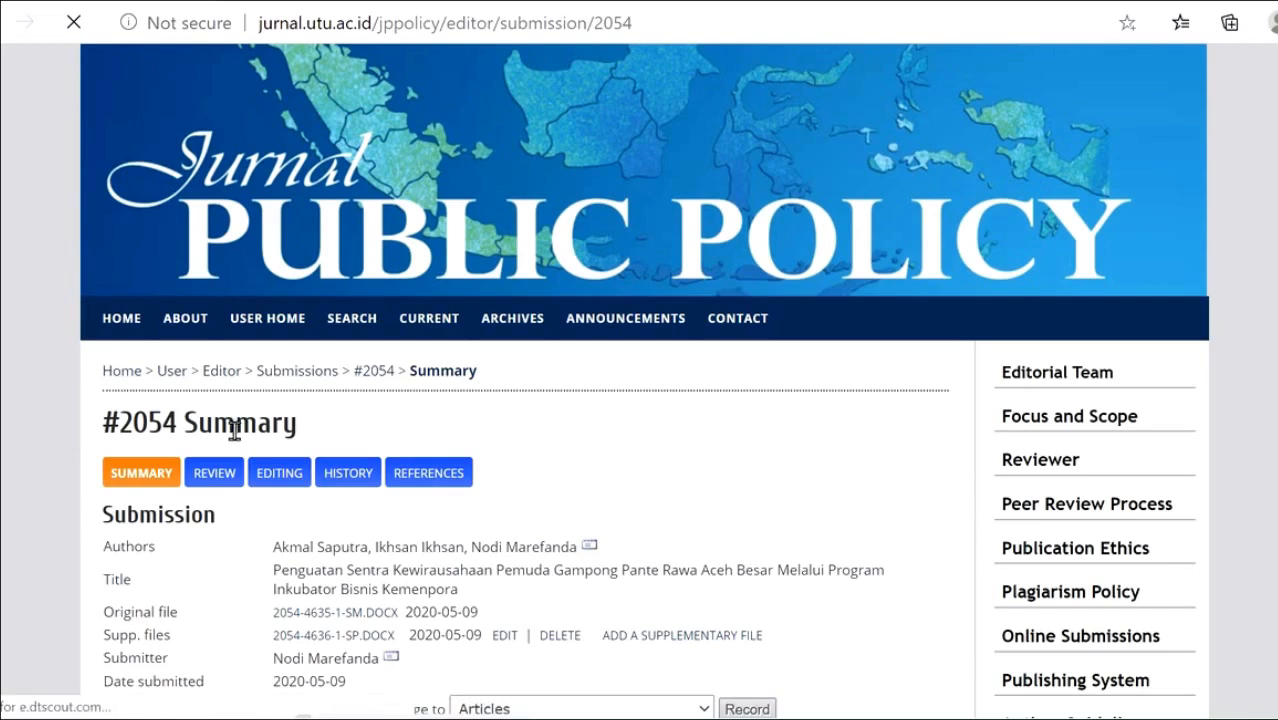
- Confirm the section editor now assigned to #2054, then log out of the editor account
{"action": "scroll", "coordinate": [448, 466], "scroll_direction": "down", "scroll_amount": 3}
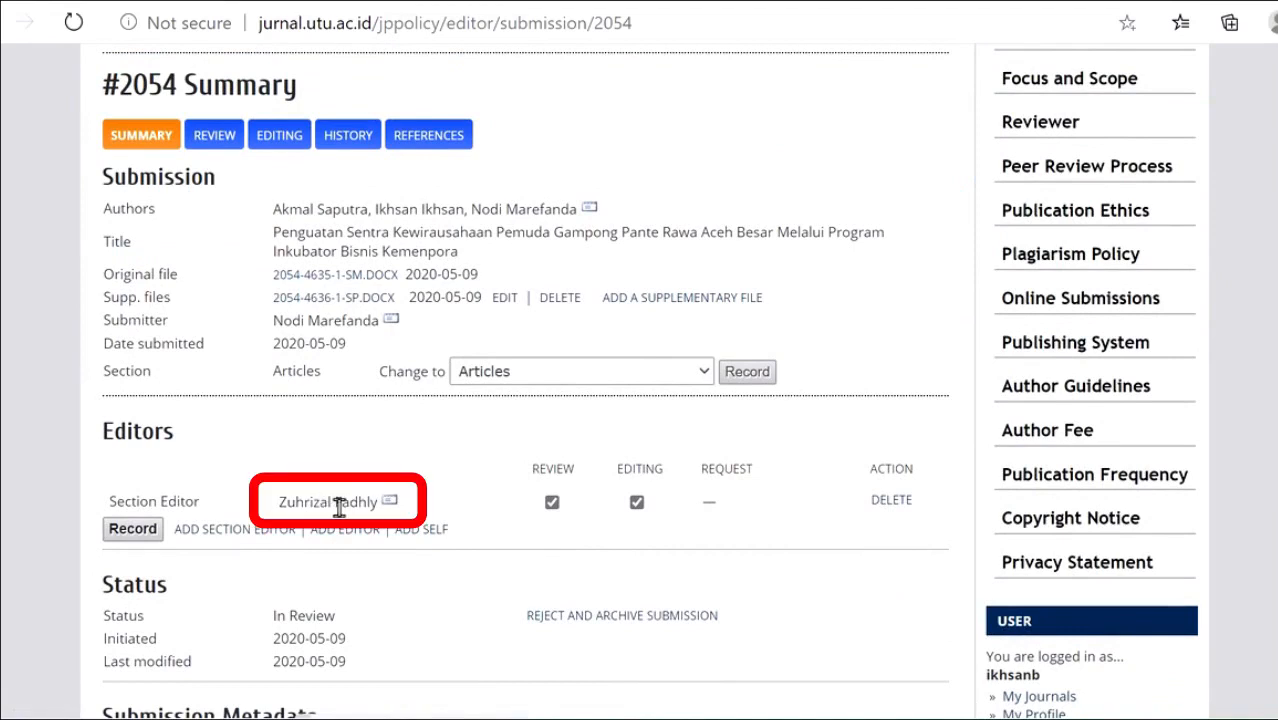
{"action": "scroll", "coordinate": [344, 502], "scroll_direction": "up", "scroll_amount": 1}
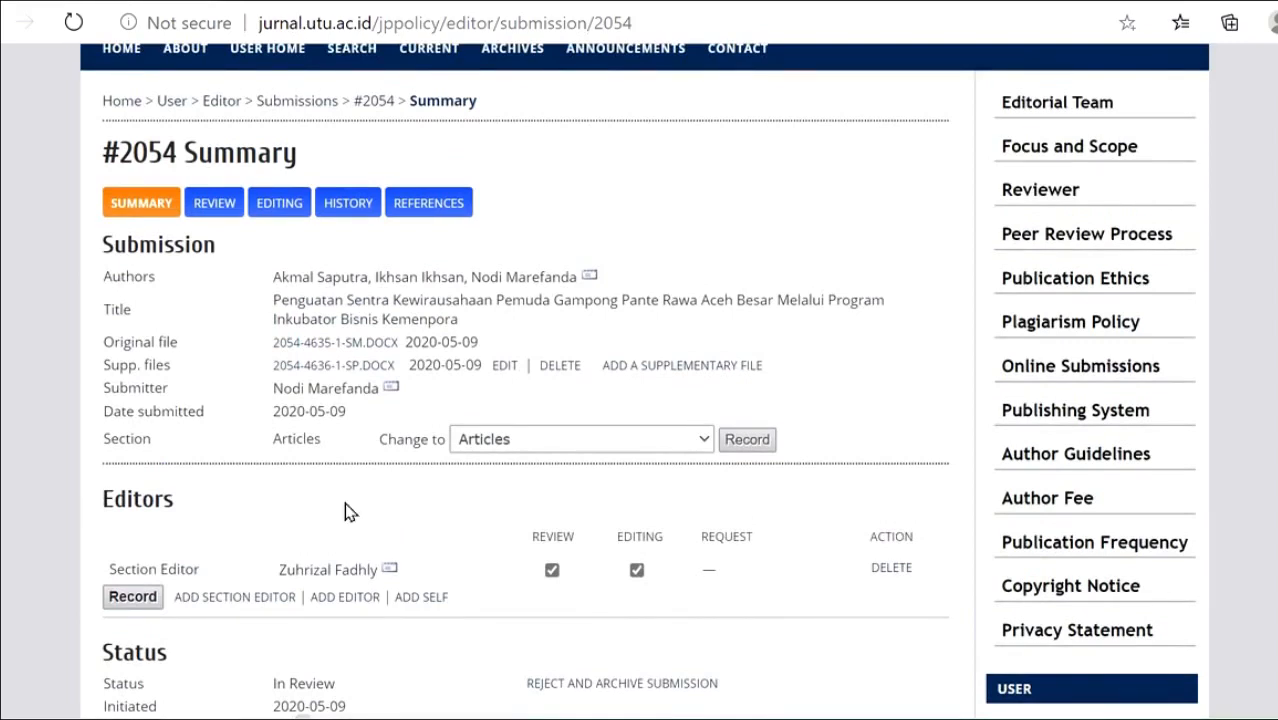
{"action": "scroll", "coordinate": [344, 512], "scroll_direction": "down", "scroll_amount": 3}
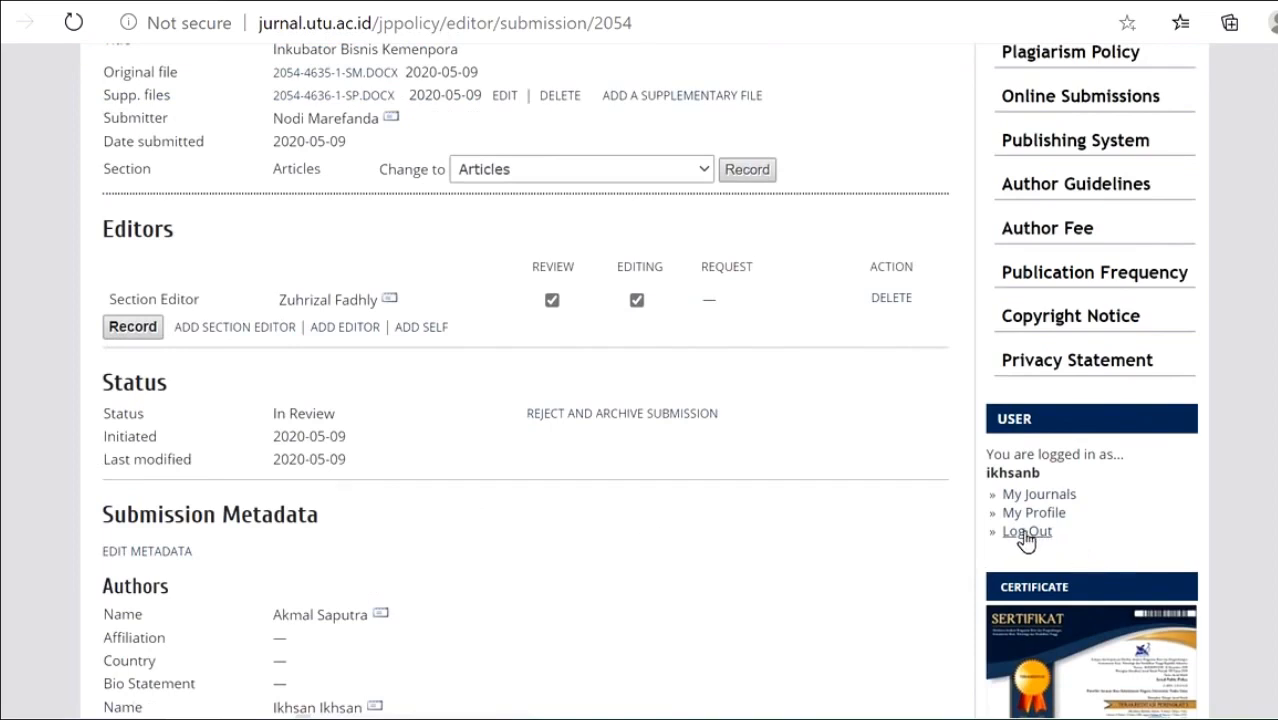
{"action": "left_click", "coordinate": [1022, 534]}
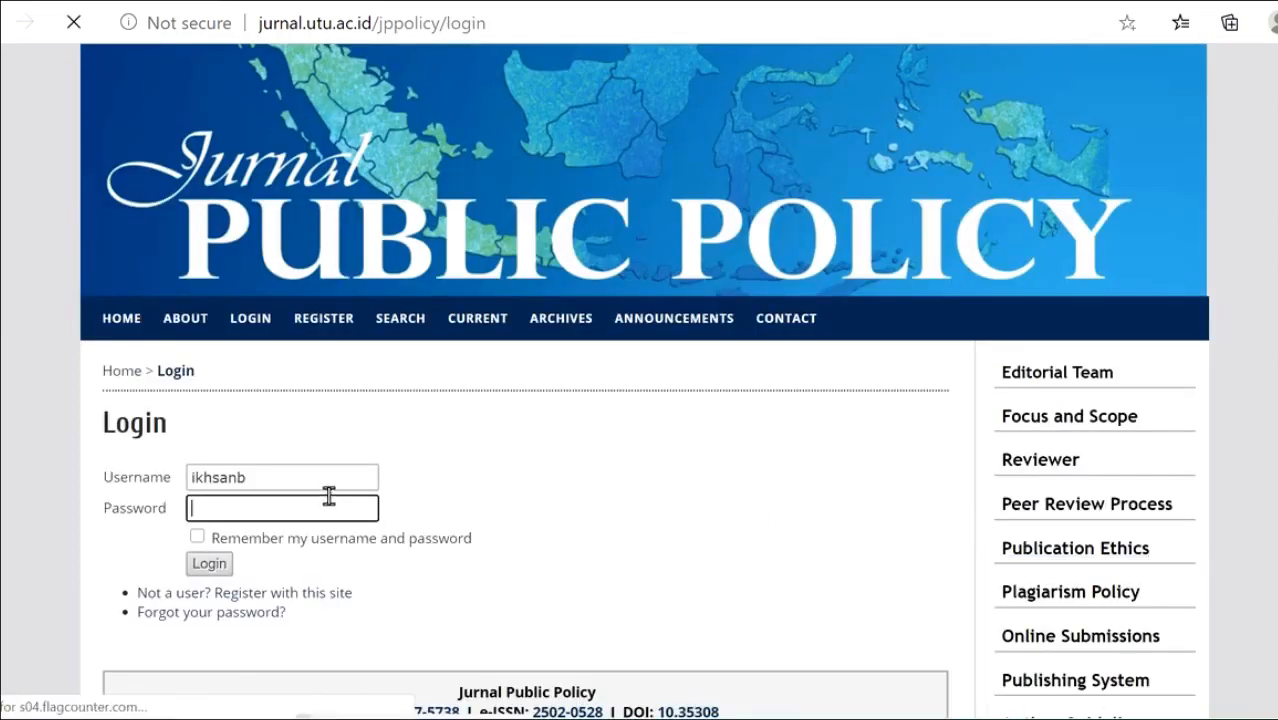
- Log in with the section editor's username and password to see Submissions in Review
{"action": "scroll", "coordinate": [321, 488], "scroll_direction": "down", "scroll_amount": 2}
{"action": "double_click", "coordinate": [214, 342]}
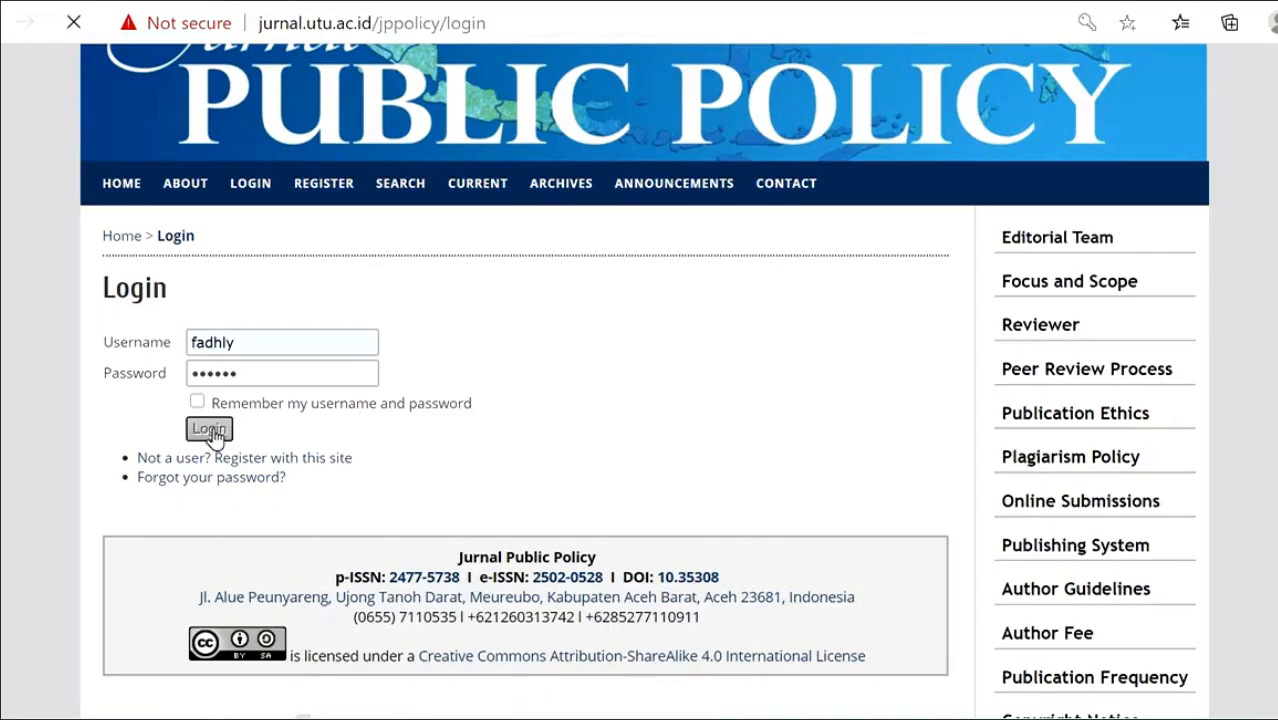
{"action": "left_click", "coordinate": [209, 428]}
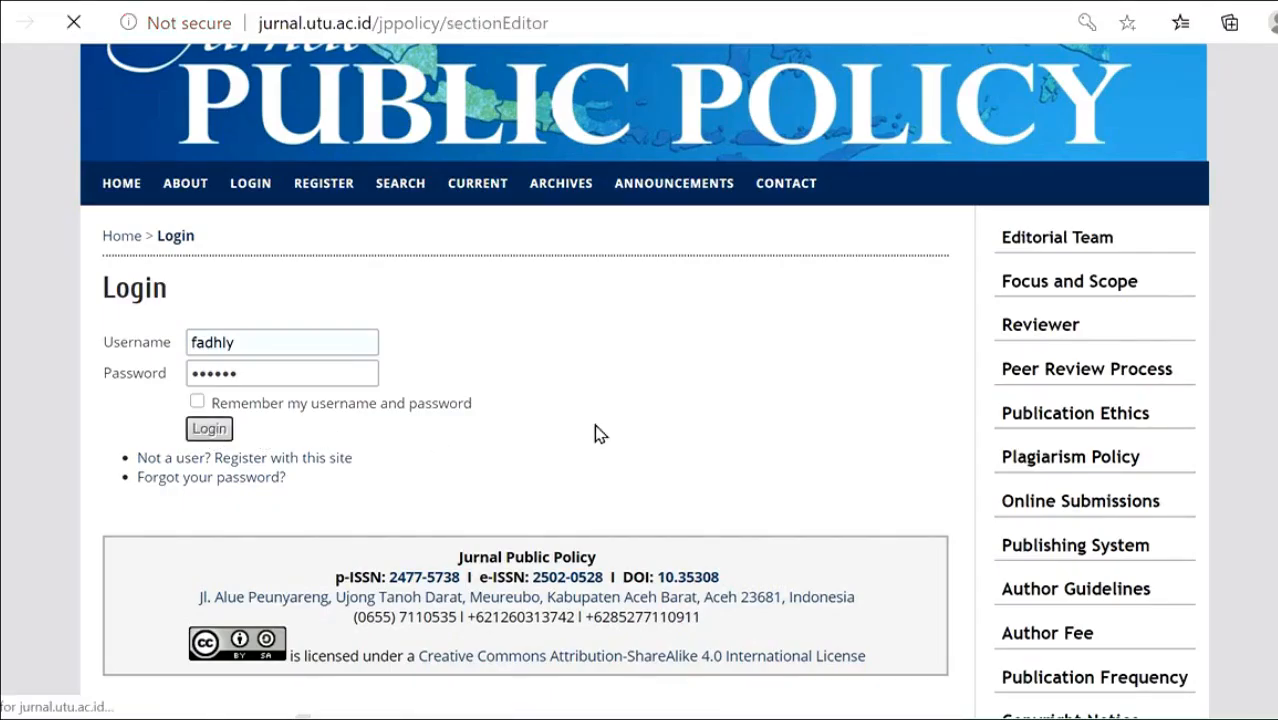
{"action": "scroll", "coordinate": [596, 430], "scroll_direction": "down", "scroll_amount": 3}
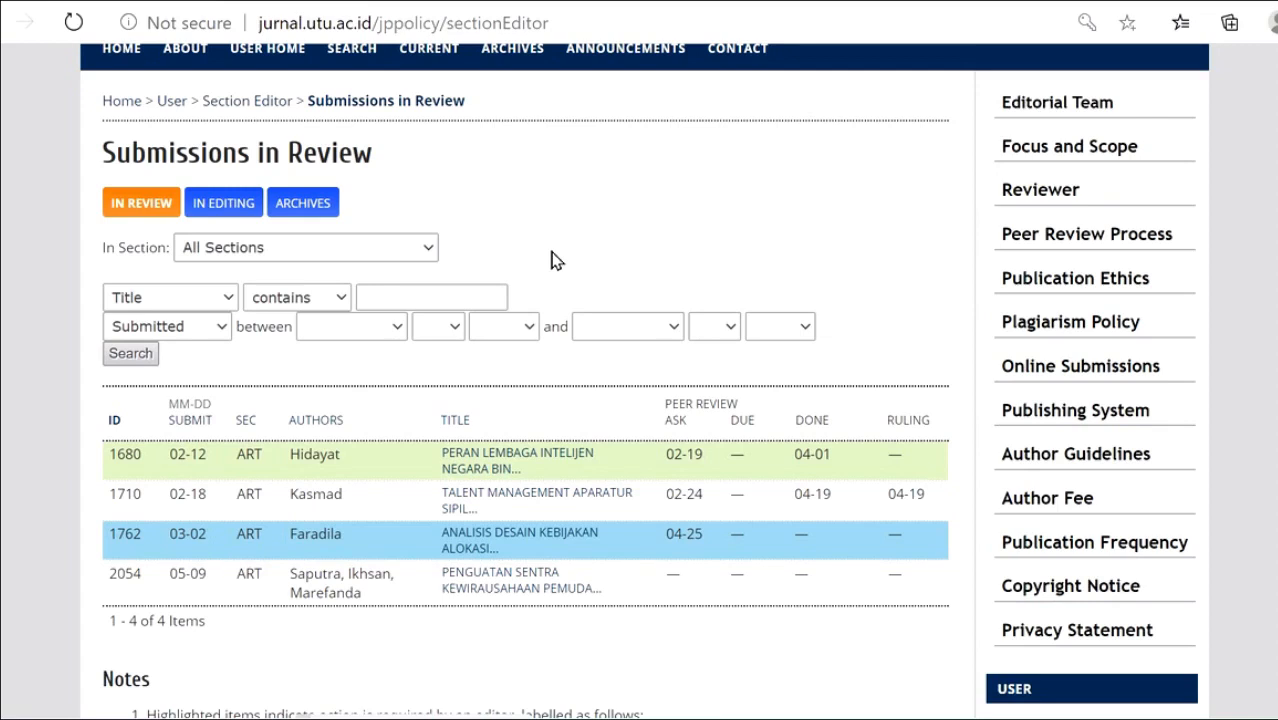
- Open #2054's Review page and check review version 2054-4637-1-RV.DOCX and the Editor Decision section
{"action": "scroll", "coordinate": [566, 340], "scroll_direction": "down", "scroll_amount": 1}
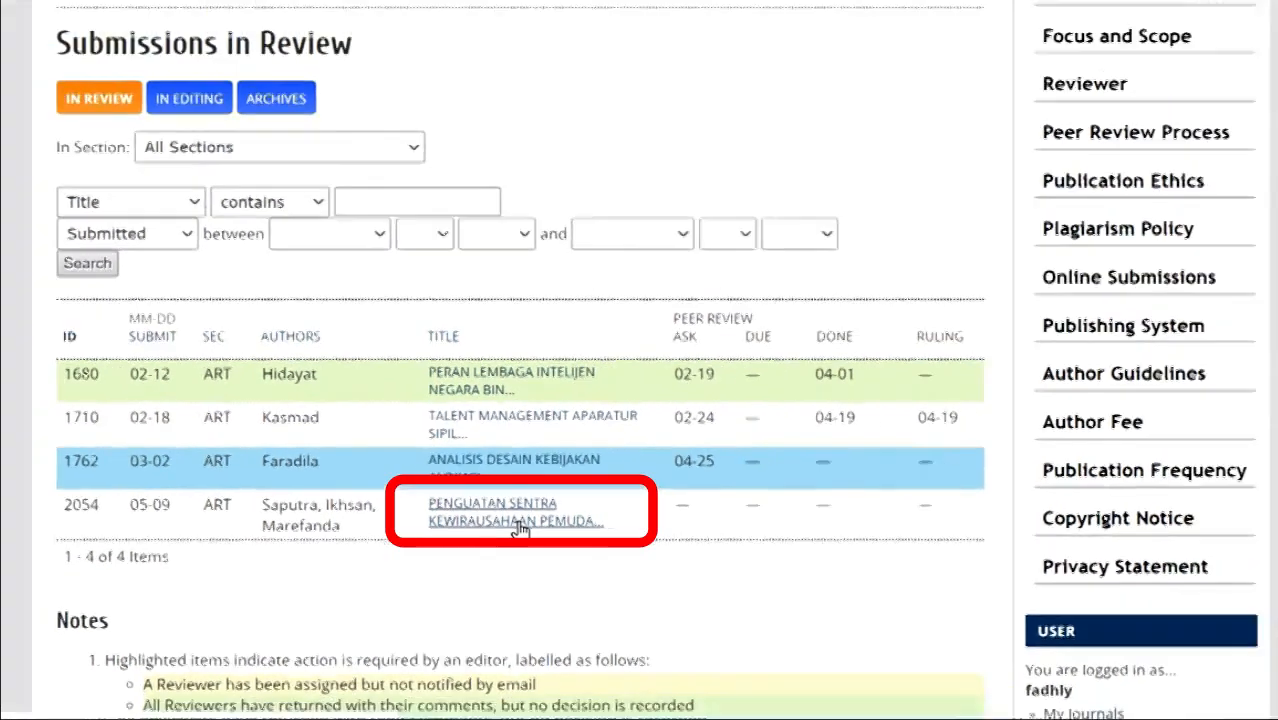
{"action": "left_click", "coordinate": [520, 527]}
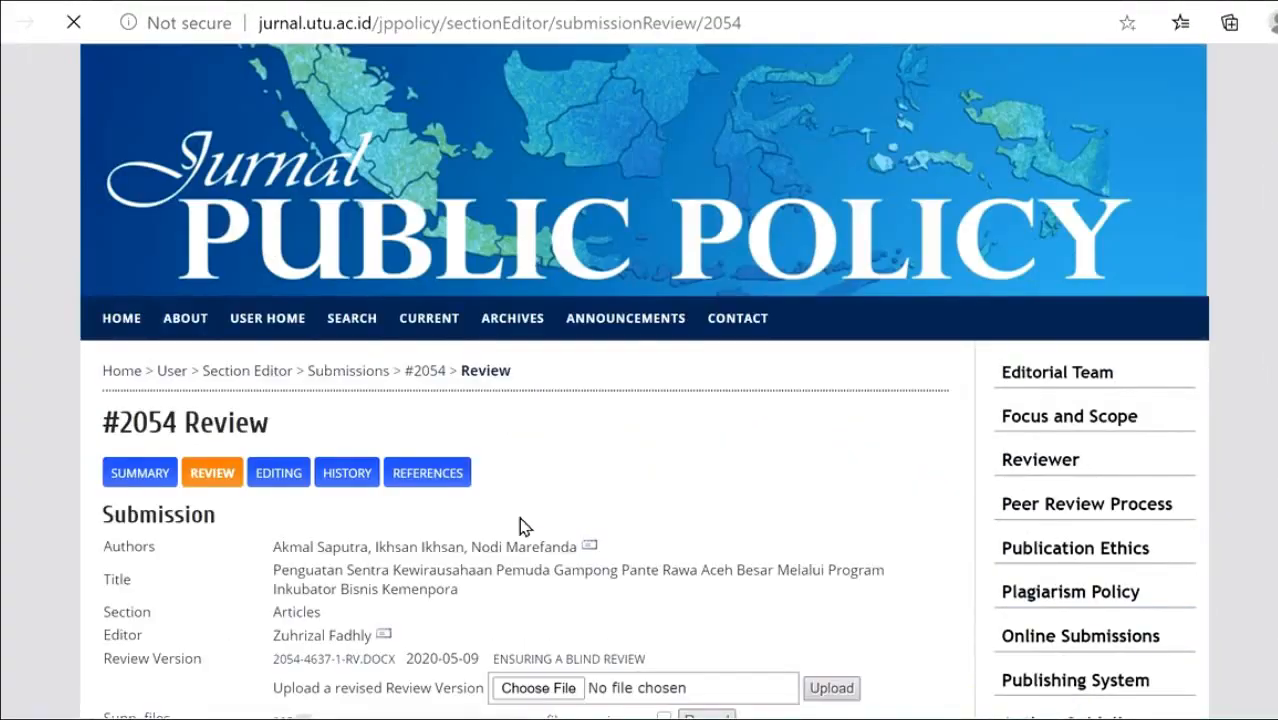
{"action": "scroll", "coordinate": [408, 362], "scroll_direction": "down", "scroll_amount": 2}
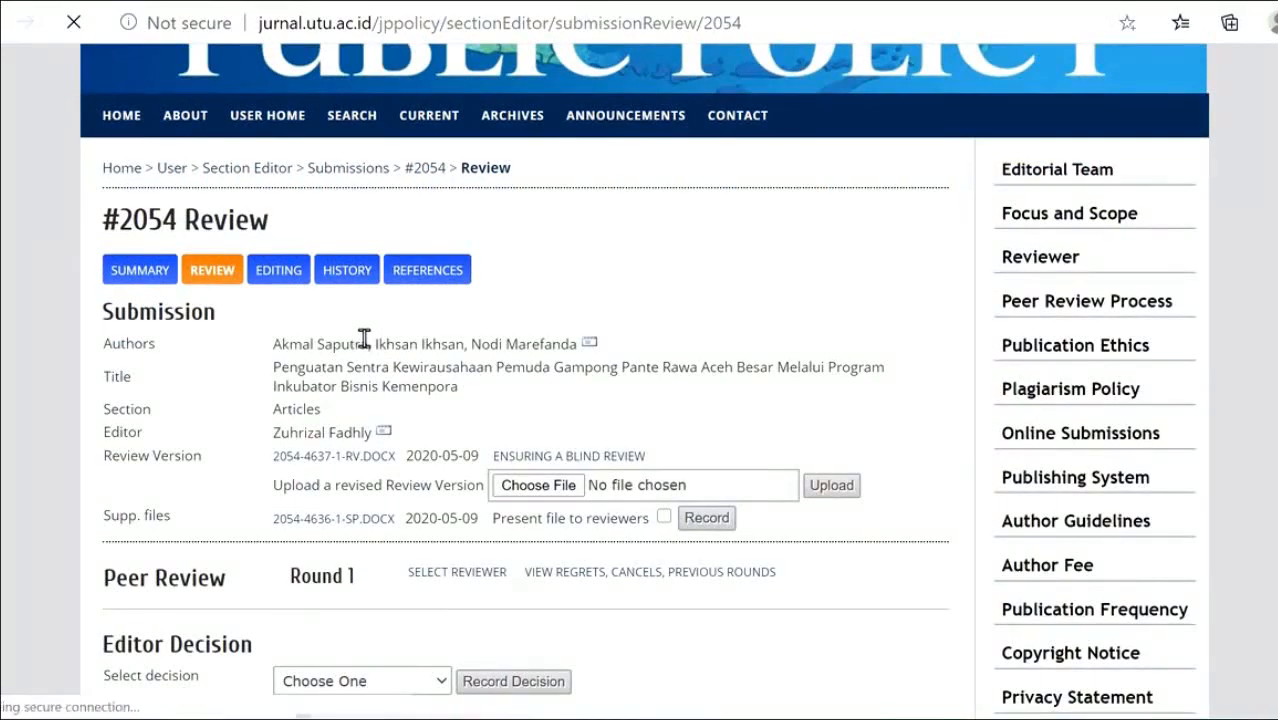
{"action": "scroll", "coordinate": [365, 338], "scroll_direction": "down", "scroll_amount": 1}
{"action": "scroll", "coordinate": [366, 340], "scroll_direction": "up", "scroll_amount": 1}
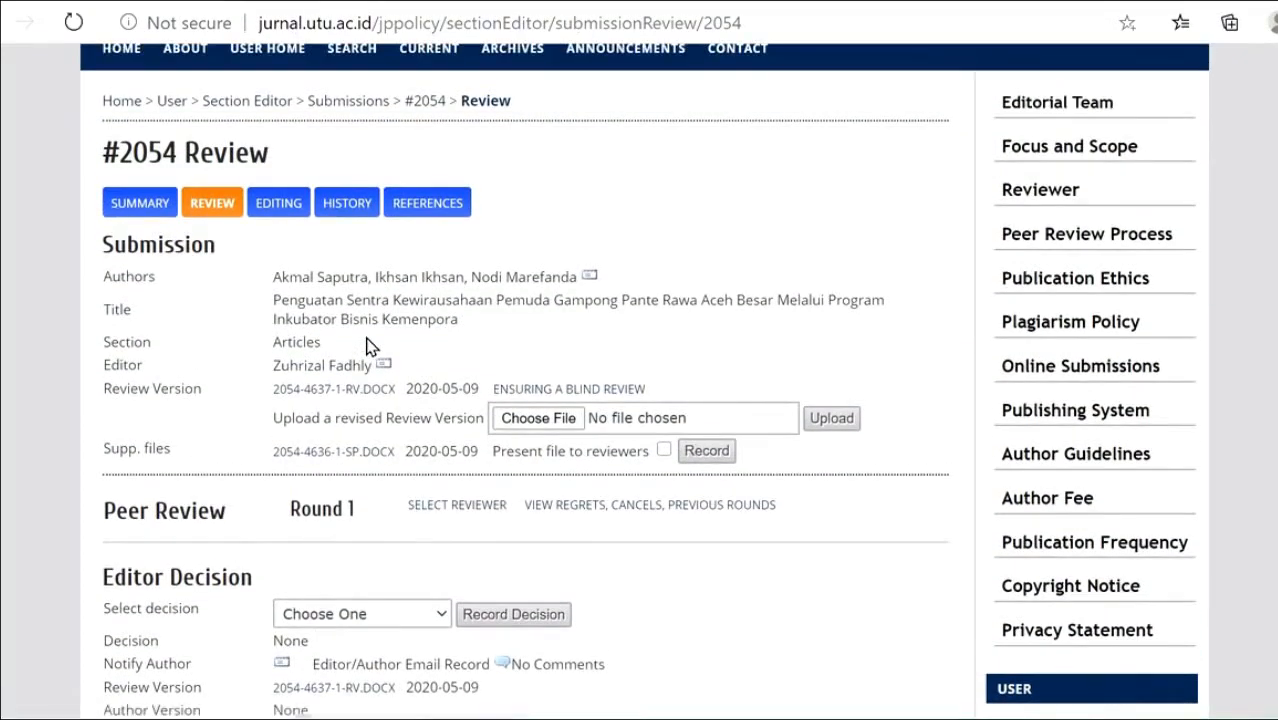
{"action": "scroll", "coordinate": [366, 340], "scroll_direction": "down", "scroll_amount": 1}
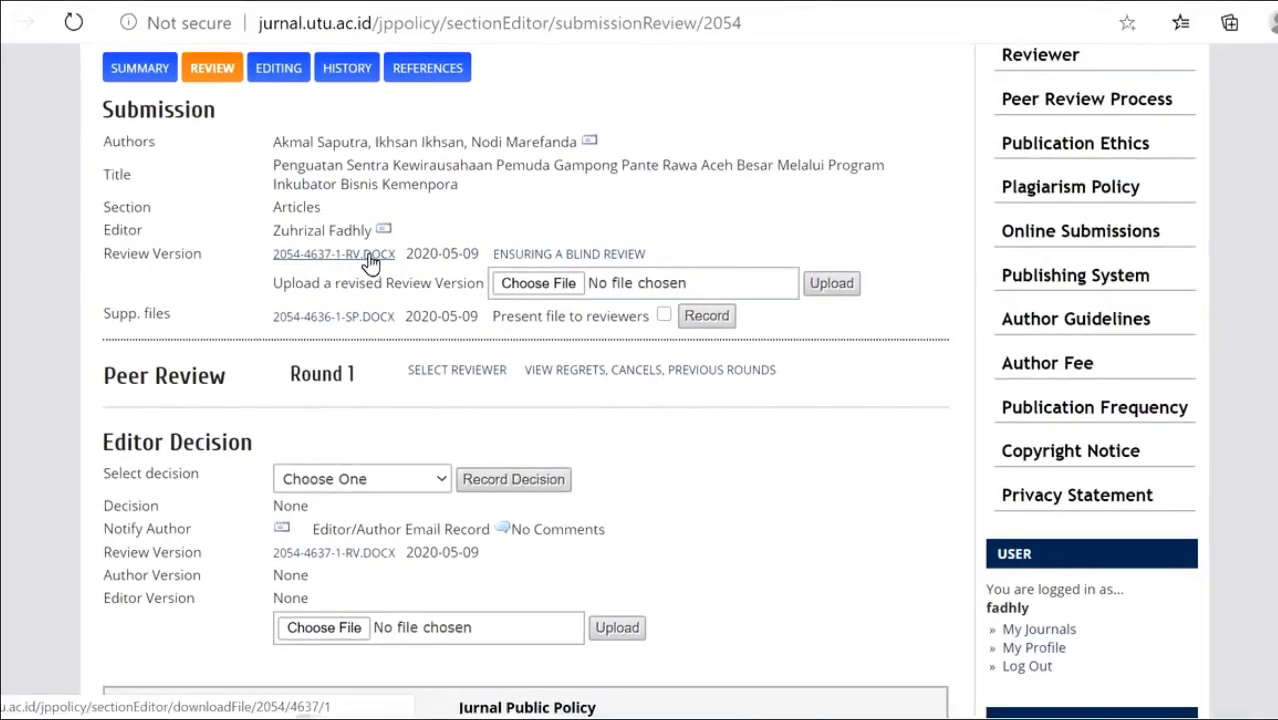
- Download 2054-4637-1-RV.docx from #2054's Review Version and show it in its folder
{"action": "left_click", "coordinate": [370, 256]}
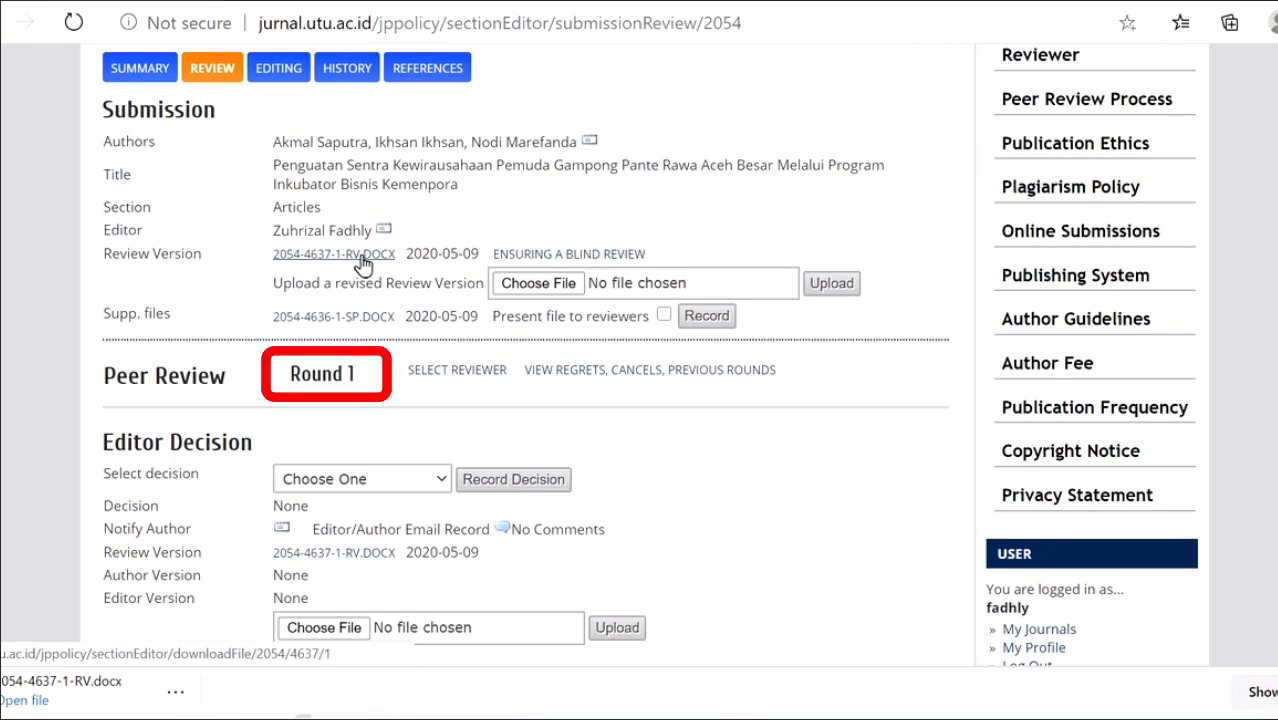
{"action": "left_click", "coordinate": [175, 691]}
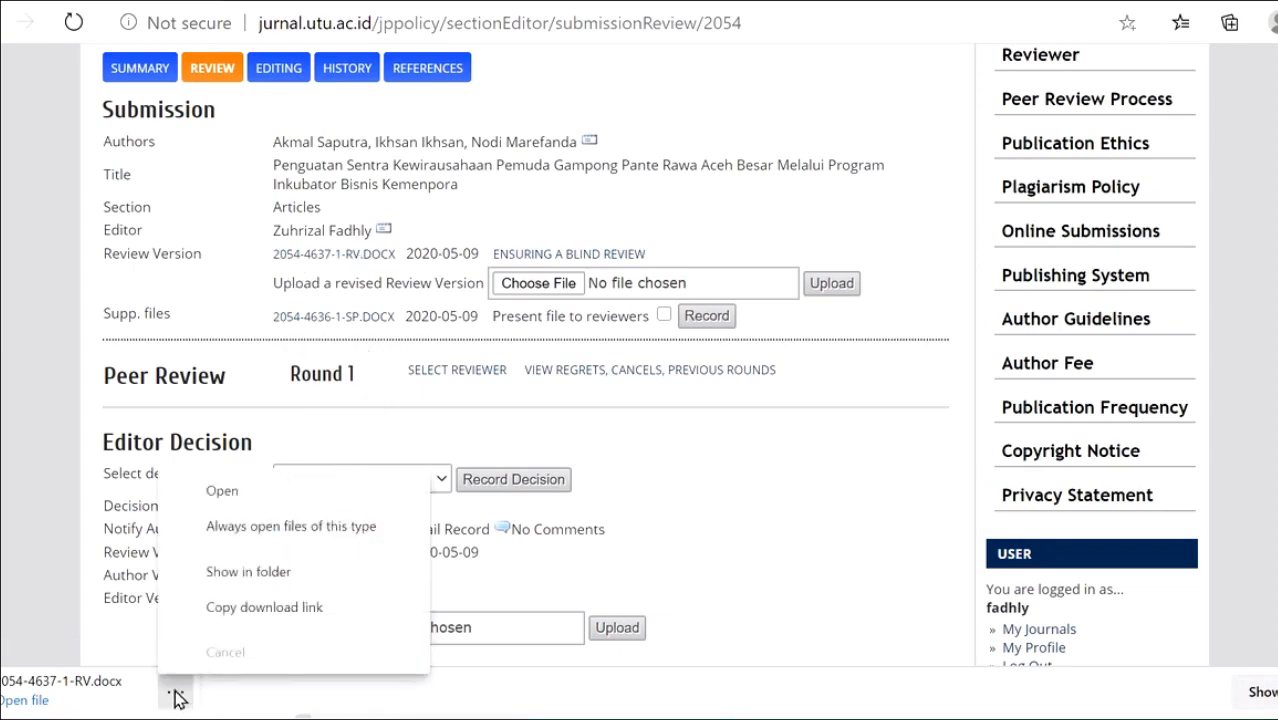
{"action": "left_click", "coordinate": [248, 572]}
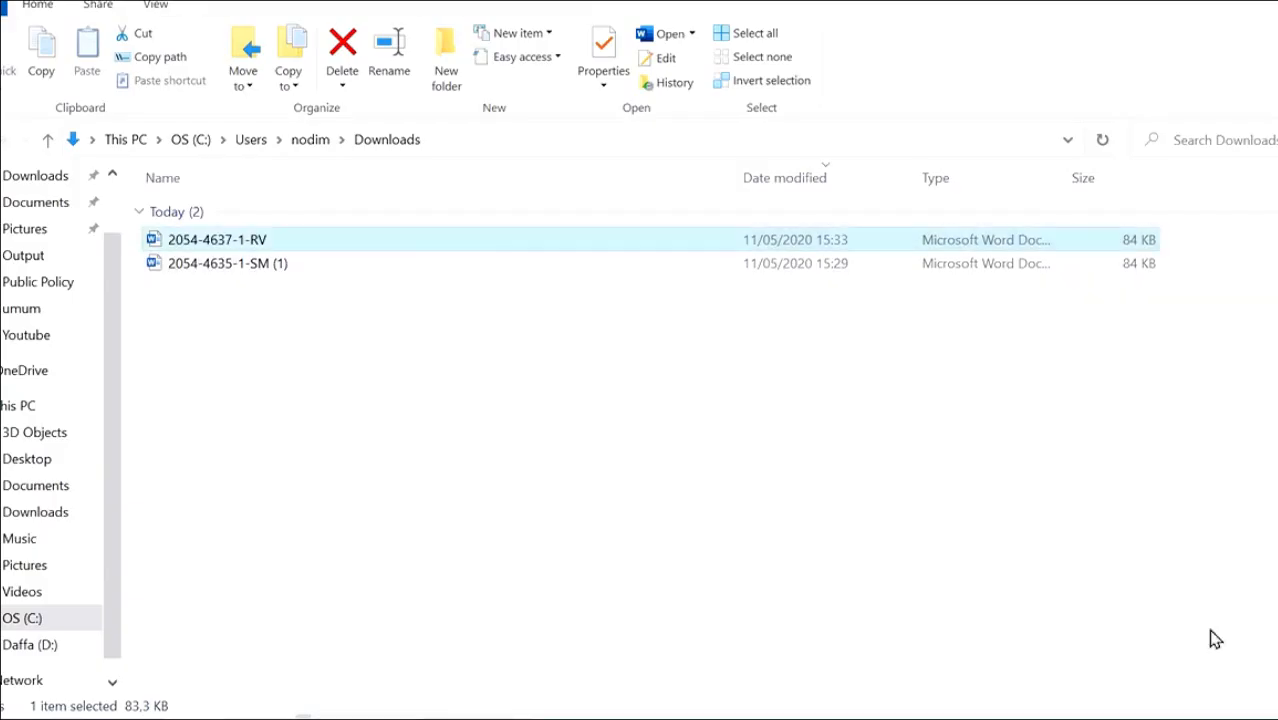
- Open 2054-4637-1-RV from Downloads in Word and enable editing
{"action": "double_click", "coordinate": [240, 240]}
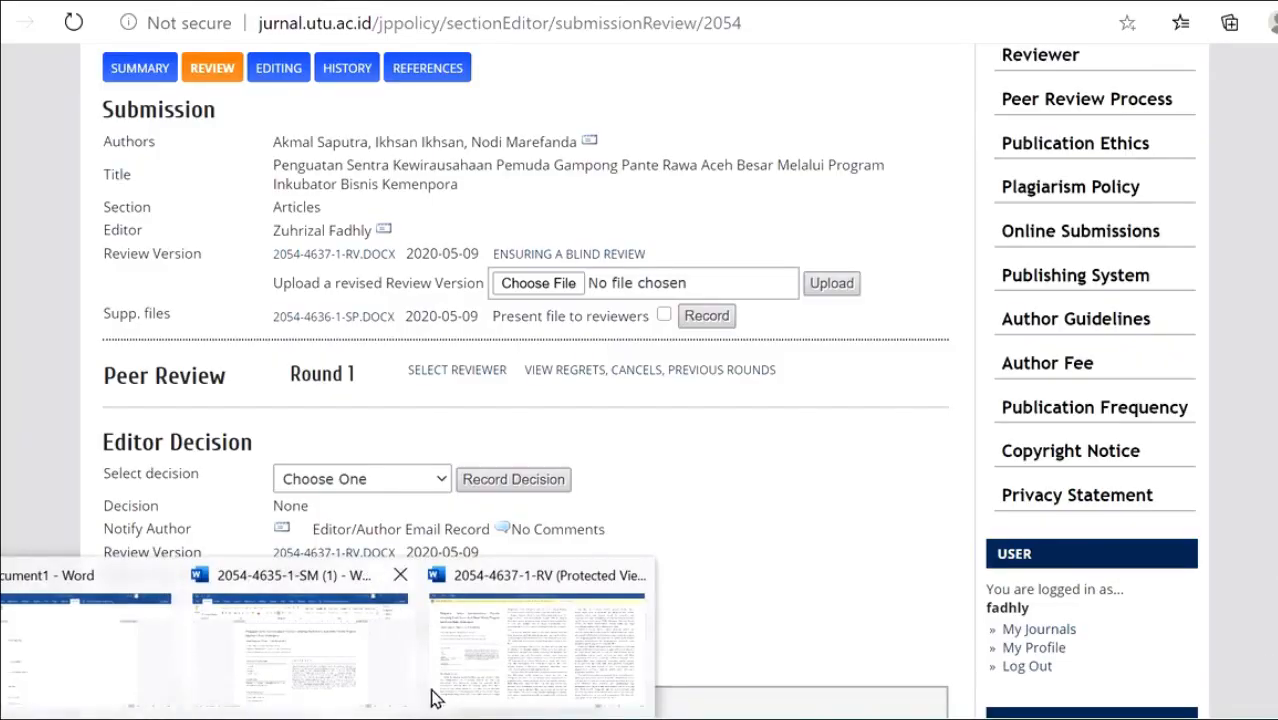
{"action": "left_click", "coordinate": [440, 692]}
{"action": "left_click", "coordinate": [868, 18]}
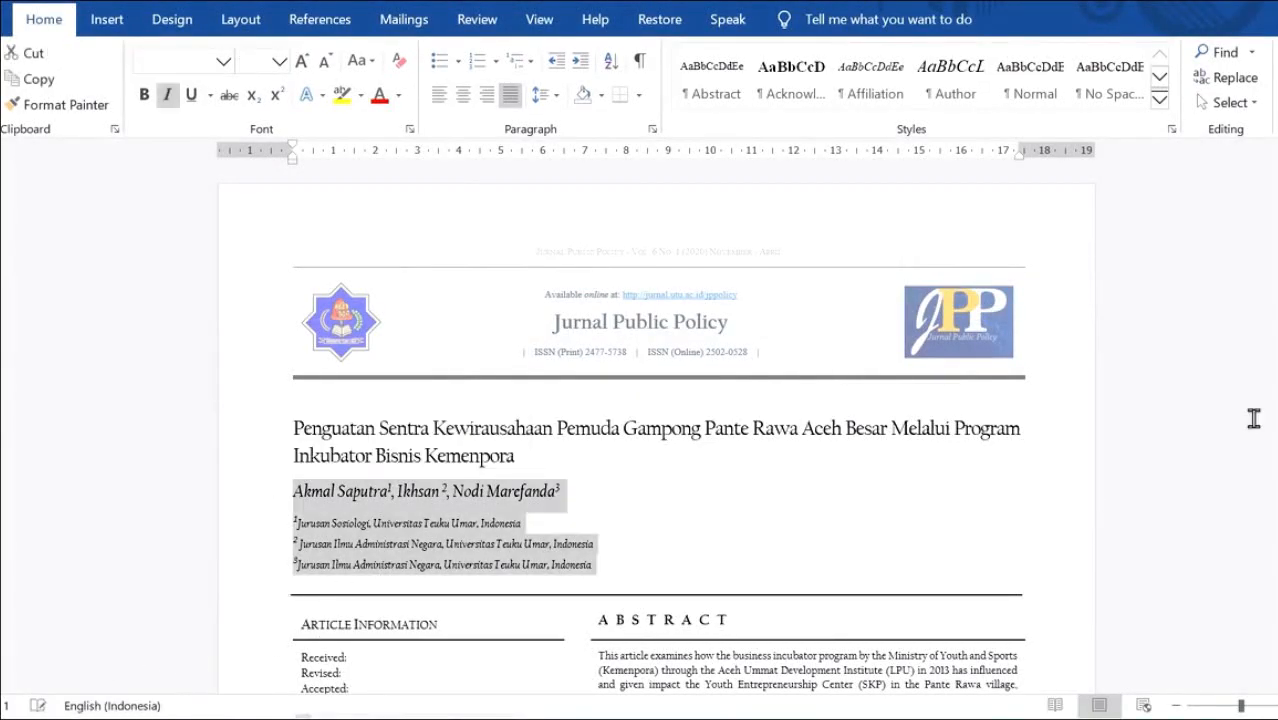
- Delete the author names and affiliations from 2054-4637-1-RV and save the document
{"action": "key", "text": "Delete"}
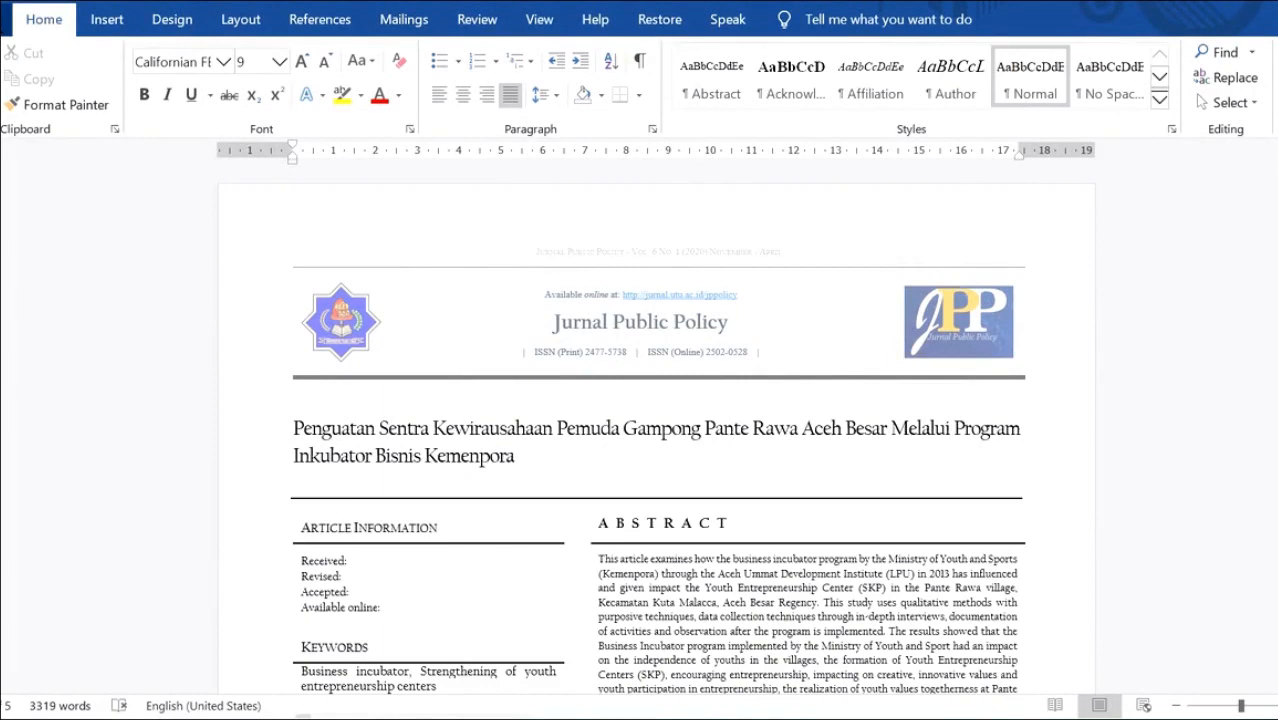
{"action": "left_click", "coordinate": [5, 19]}
{"action": "left_click", "coordinate": [28, 280]}
{"action": "left_click", "coordinate": [1215, 2]}
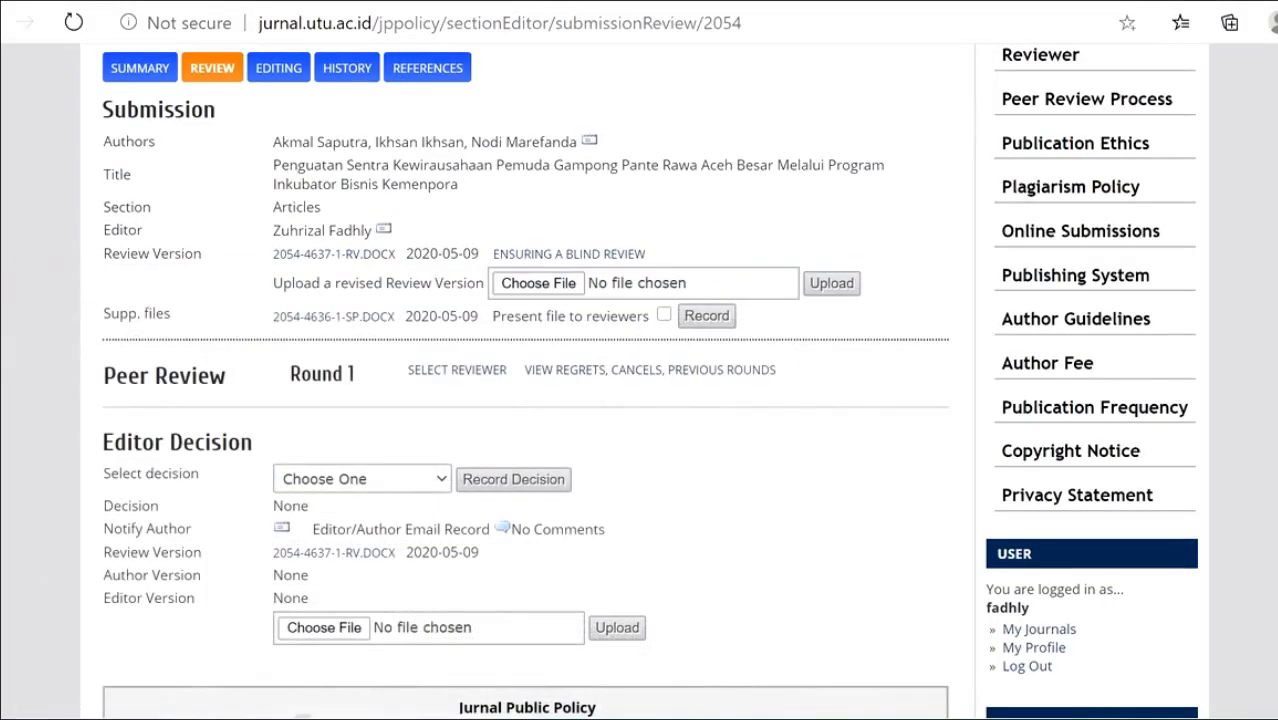
- Try deleting 2054-4635-1-SM (1) from Downloads, cancelling the File In Use warning
{"action": "mouse_move", "coordinate": [205, 717]}
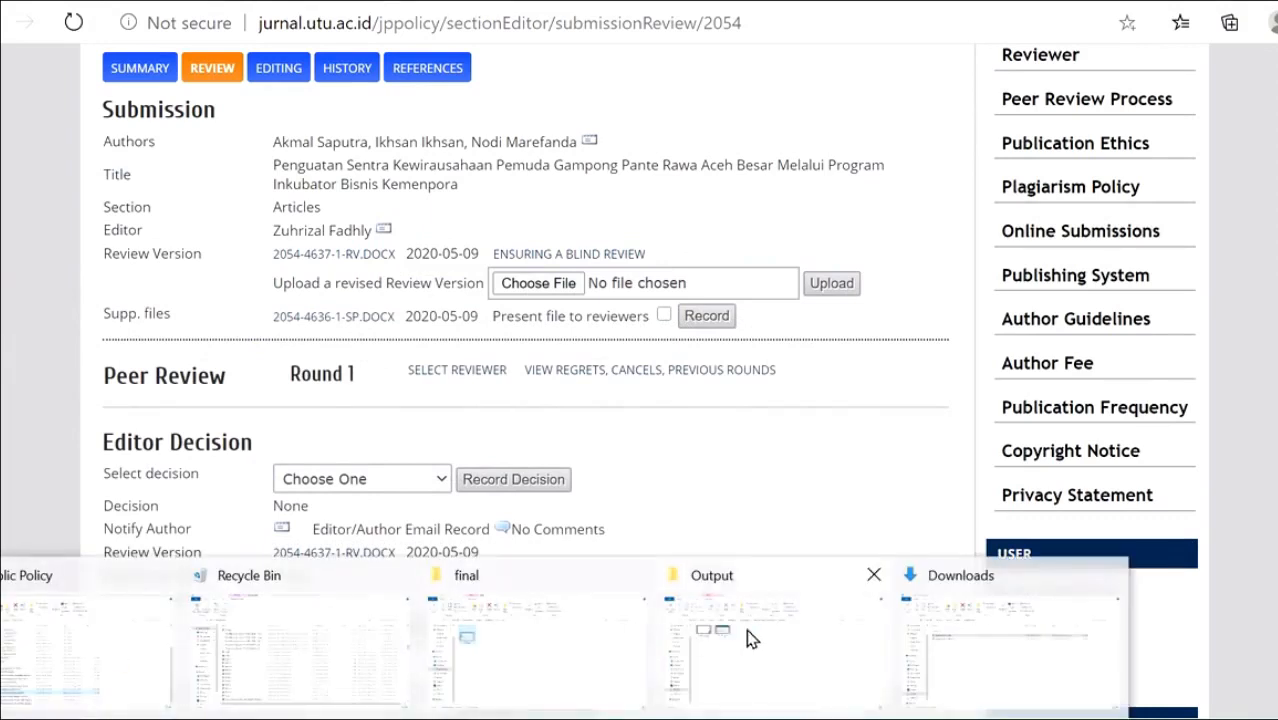
{"action": "left_click", "coordinate": [950, 642]}
{"action": "left_click", "coordinate": [253, 270]}
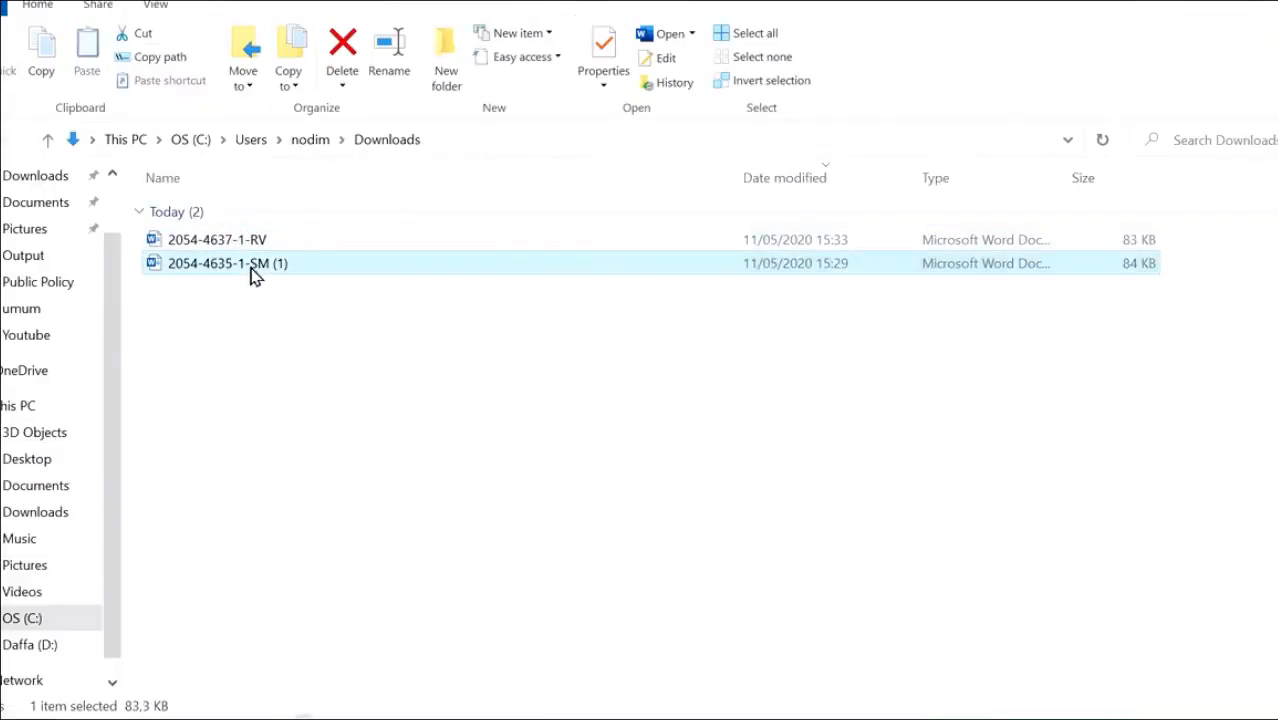
{"action": "key", "text": "Delete"}
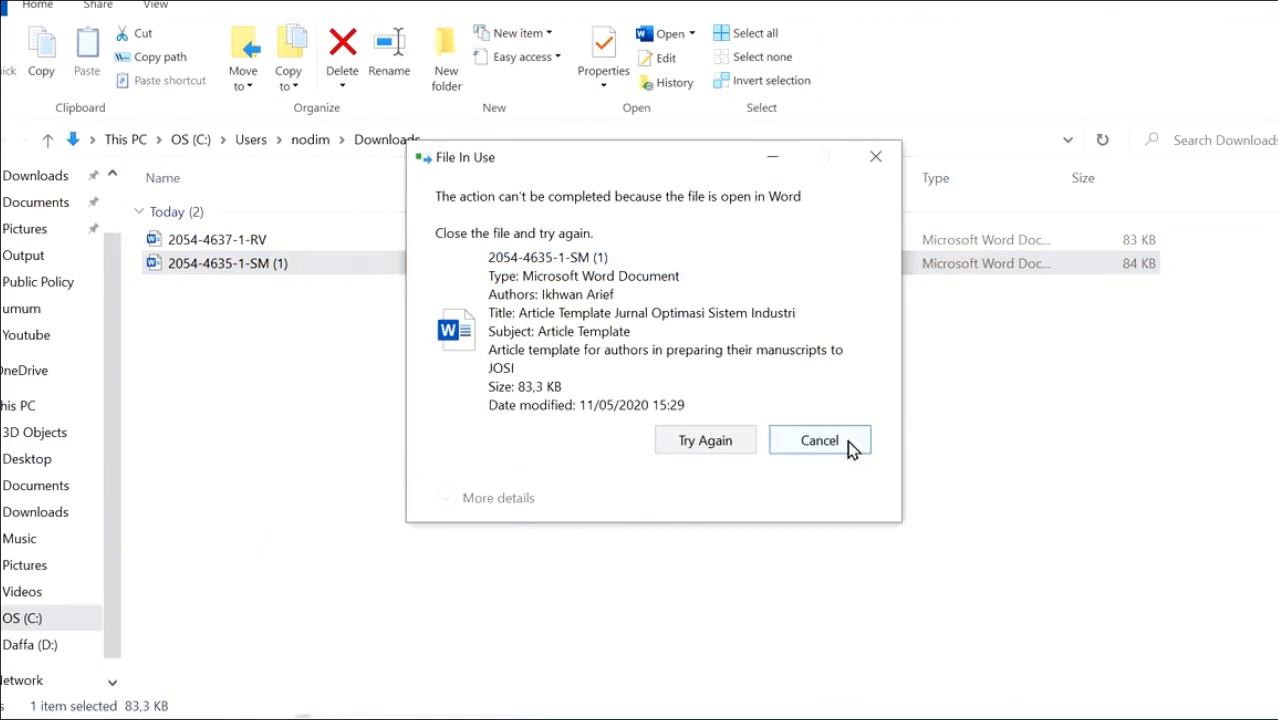
{"action": "left_click", "coordinate": [845, 443]}
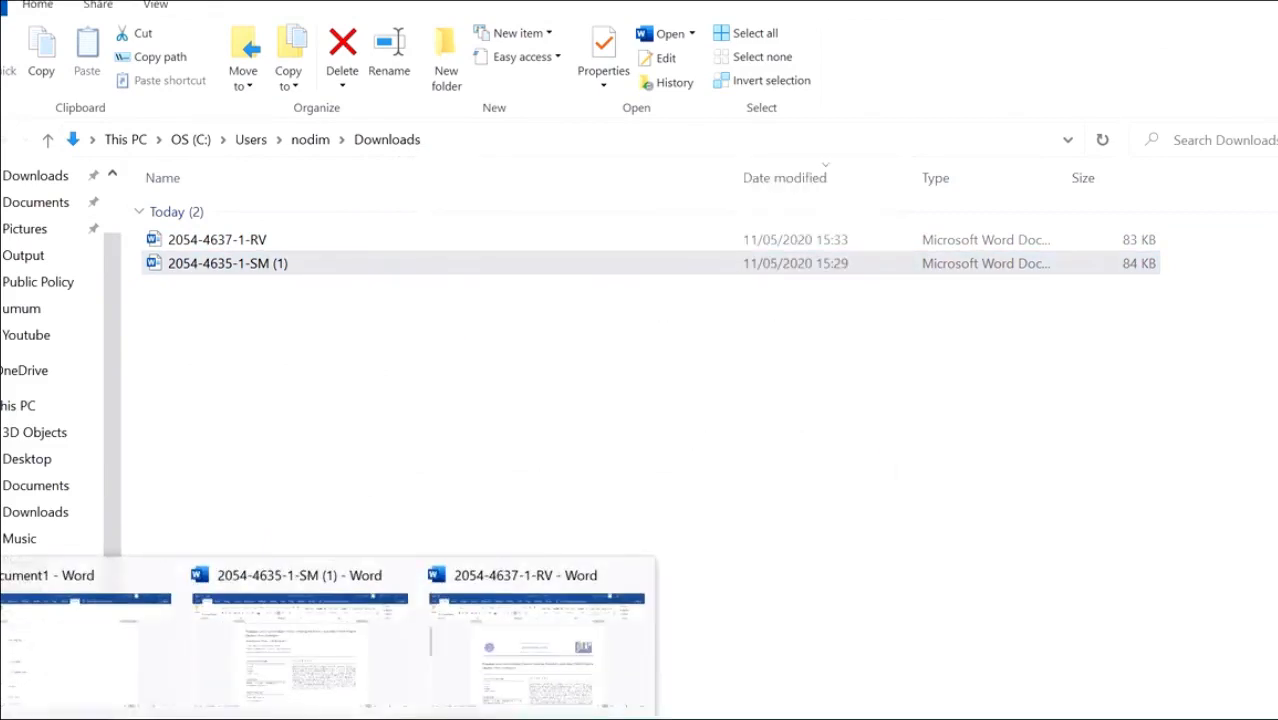
{"action": "left_click", "coordinate": [292, 647]}
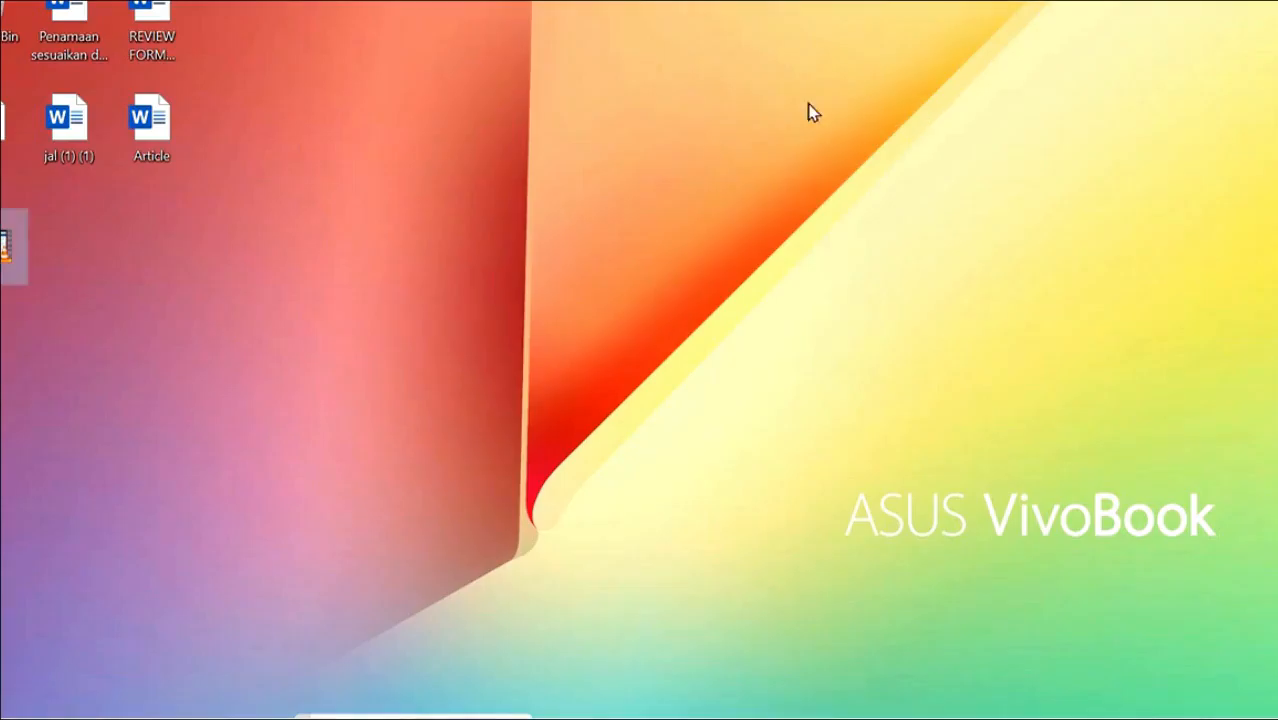
- Copy the review form's change-list table and paste it above the title in 2054-4637-1-RV
{"action": "left_click", "coordinate": [155, 38]}
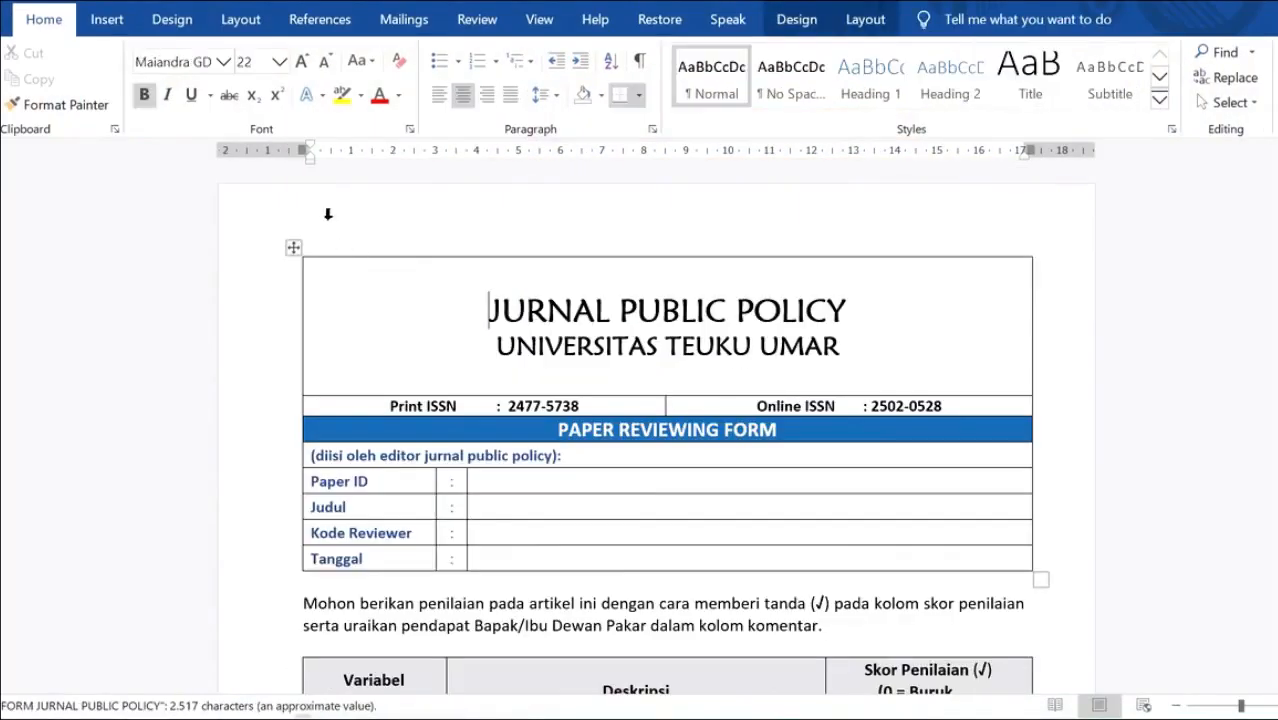
{"action": "key", "text": "ctrl+a"}
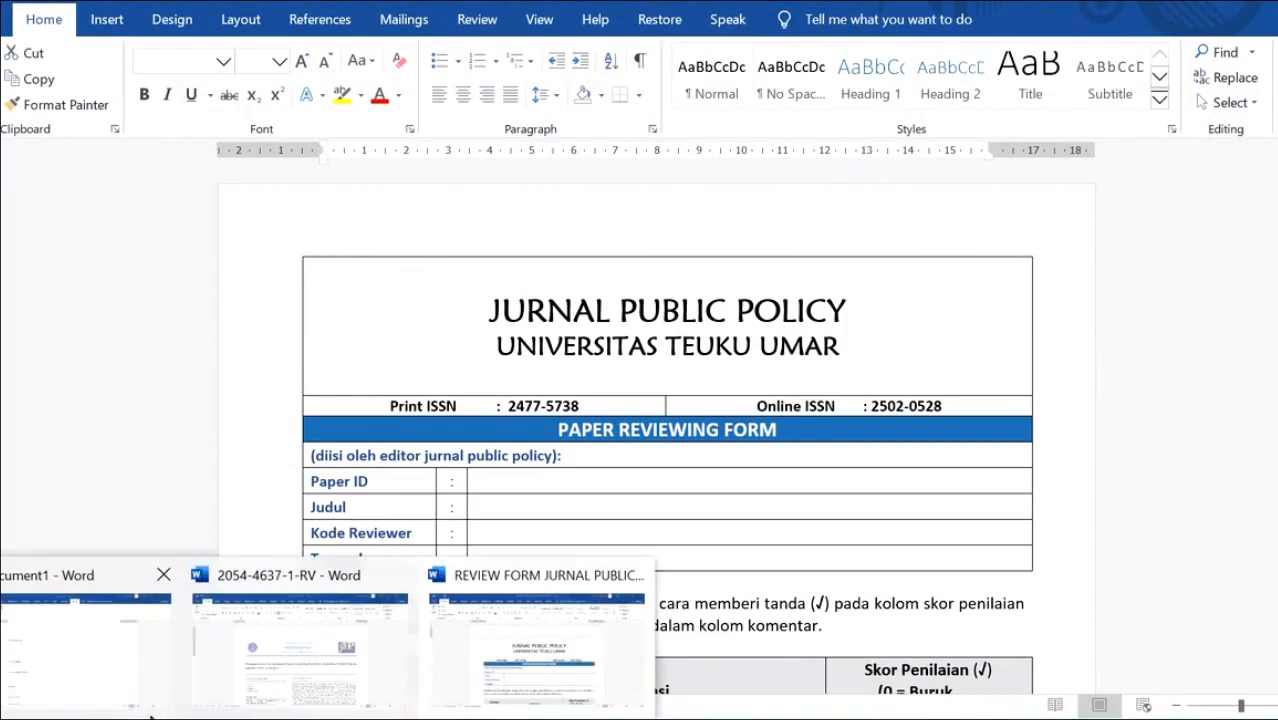
{"action": "left_click", "coordinate": [308, 652]}
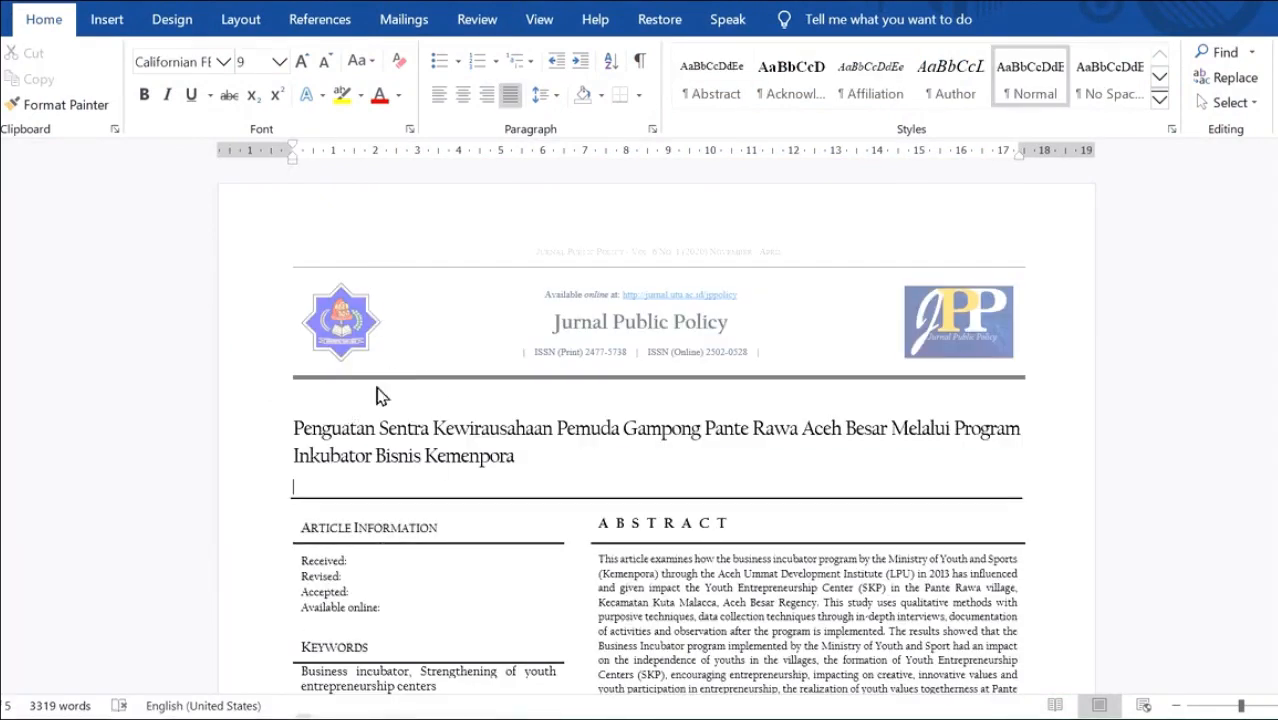
{"action": "left_click", "coordinate": [645, 408]}
{"action": "key", "text": "ctrl+v"}
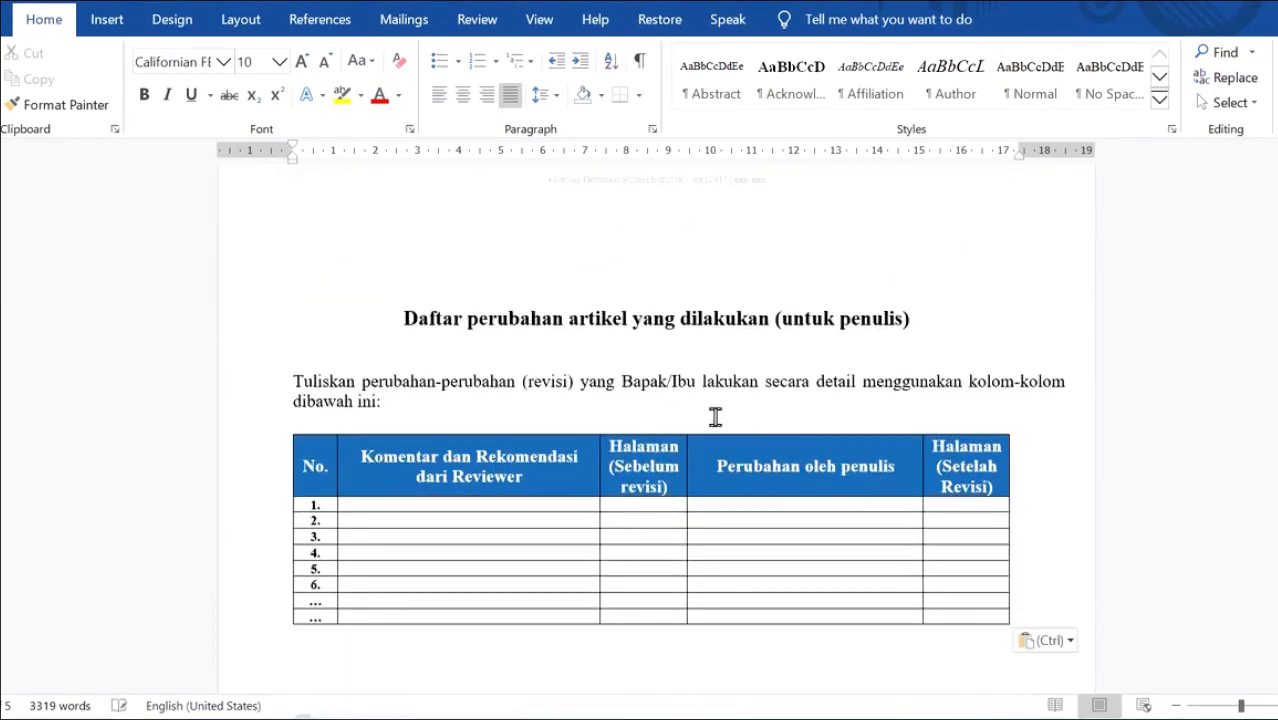
- Remove the empty lines above the article title and return to the document's first page
{"action": "scroll", "coordinate": [713, 416], "scroll_direction": "down", "scroll_amount": 3}
{"action": "scroll", "coordinate": [1107, 400], "scroll_direction": "down", "scroll_amount": 5}
{"action": "scroll", "coordinate": [1107, 400], "scroll_direction": "down", "scroll_amount": 3}
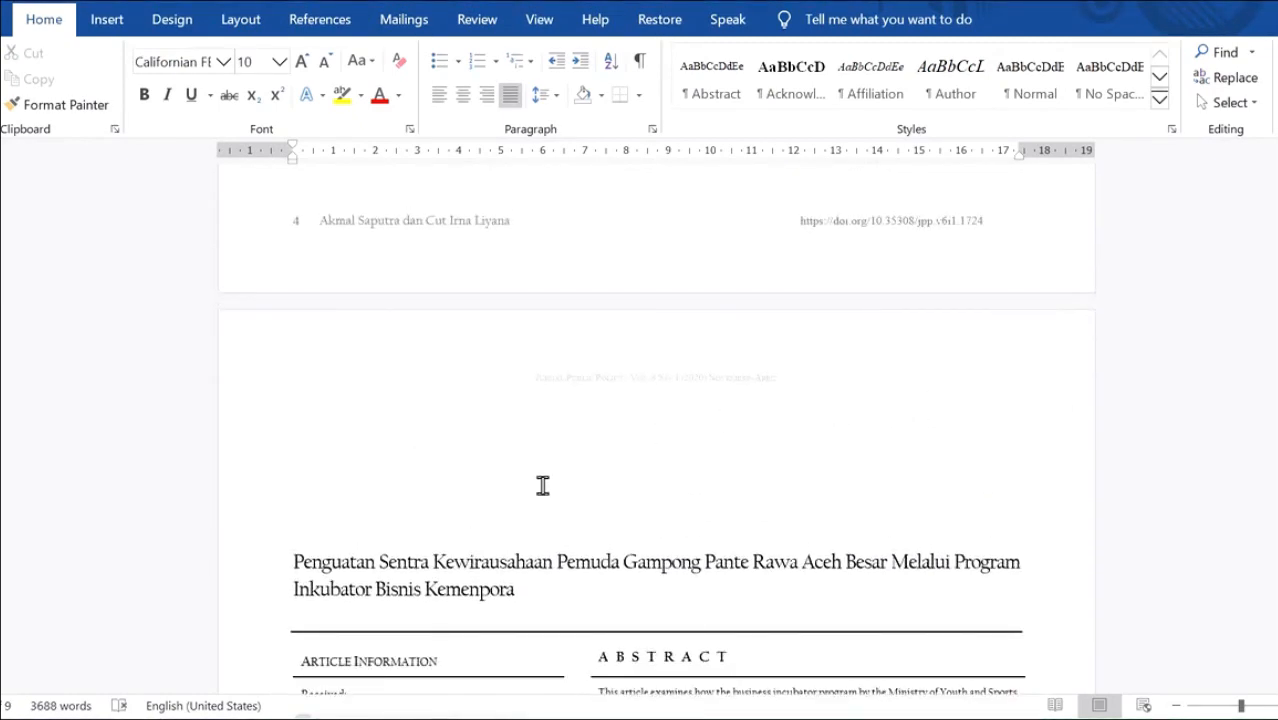
{"action": "key", "text": "Delete"}
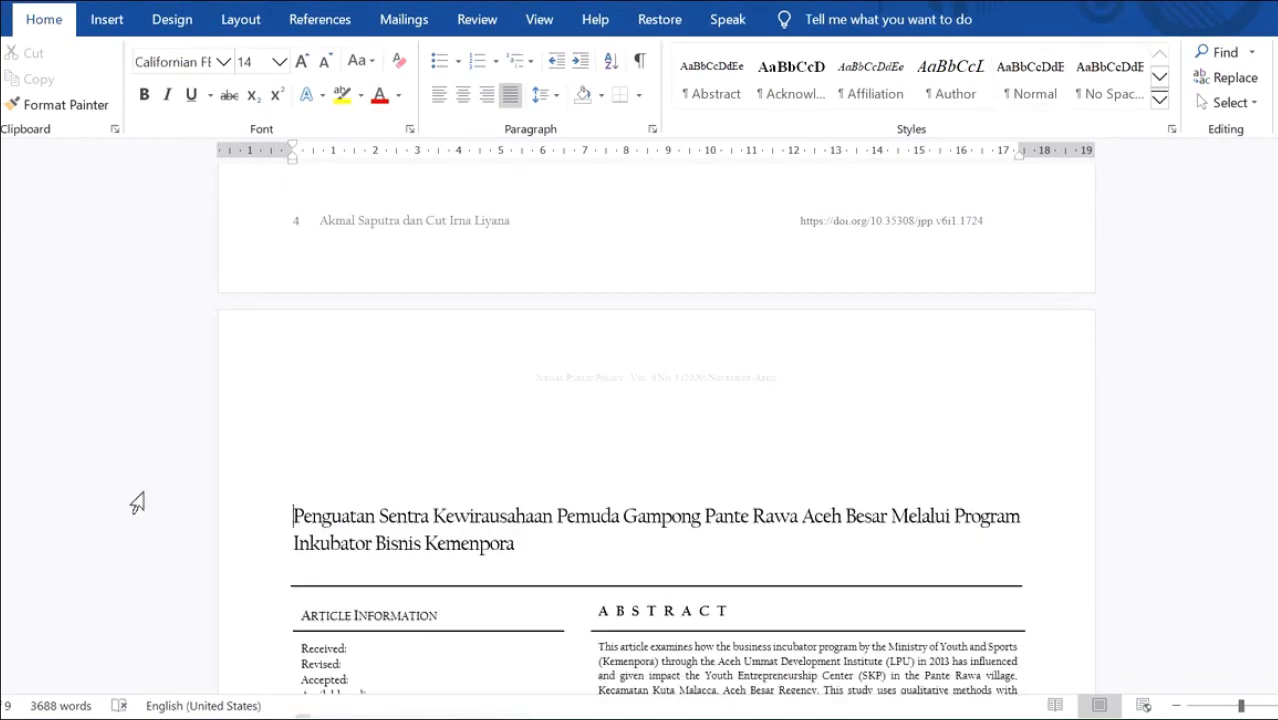
{"action": "key", "text": "BackSpace"}
{"action": "key", "text": "BackSpace"}
{"action": "key", "text": "BackSpace"}
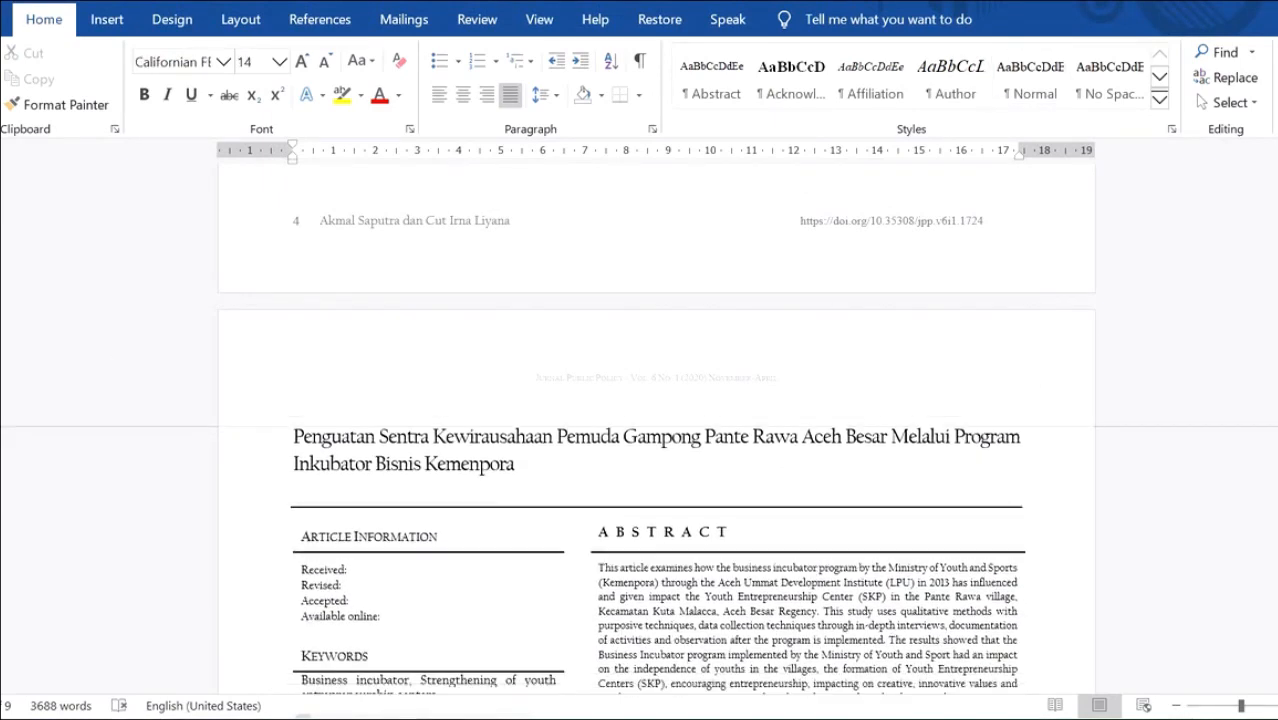
{"action": "left_click_drag", "start_coordinate": [1277, 390], "coordinate": [1277, 172]}
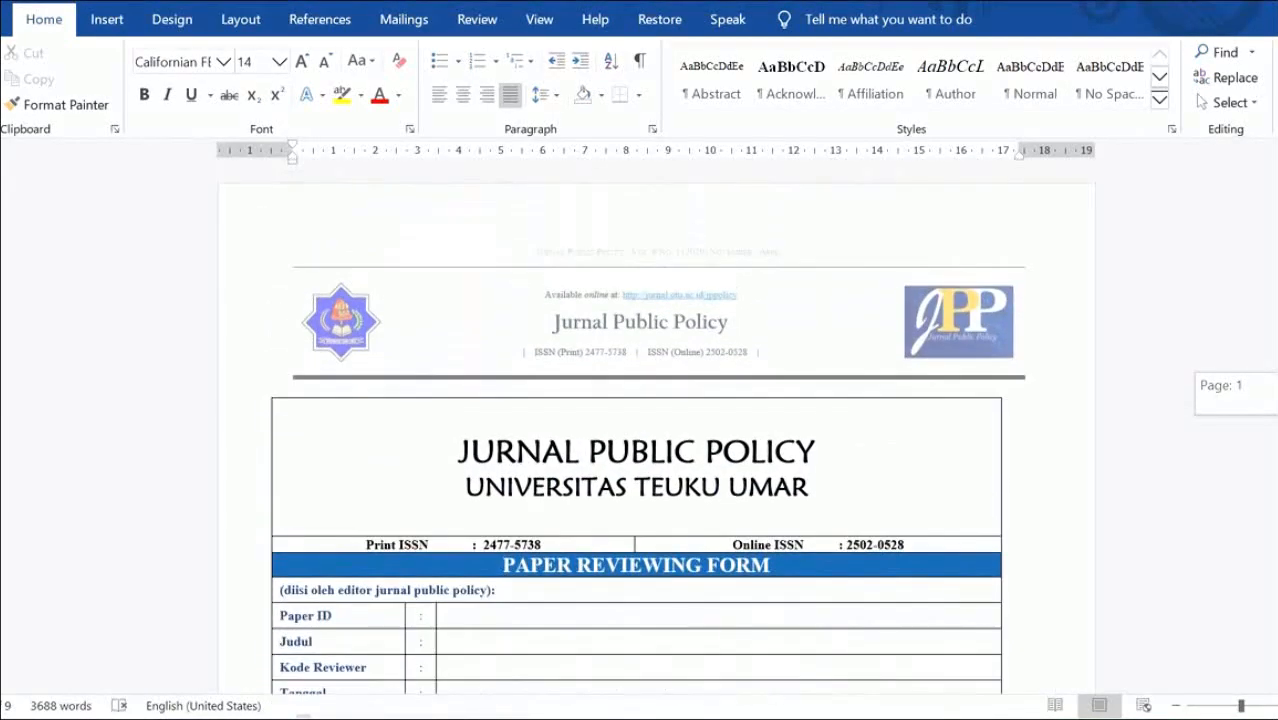
- Enter Paper ID 2054 from the OJS submission heading into the form
{"action": "scroll", "coordinate": [509, 576], "scroll_direction": "down", "scroll_amount": 1}
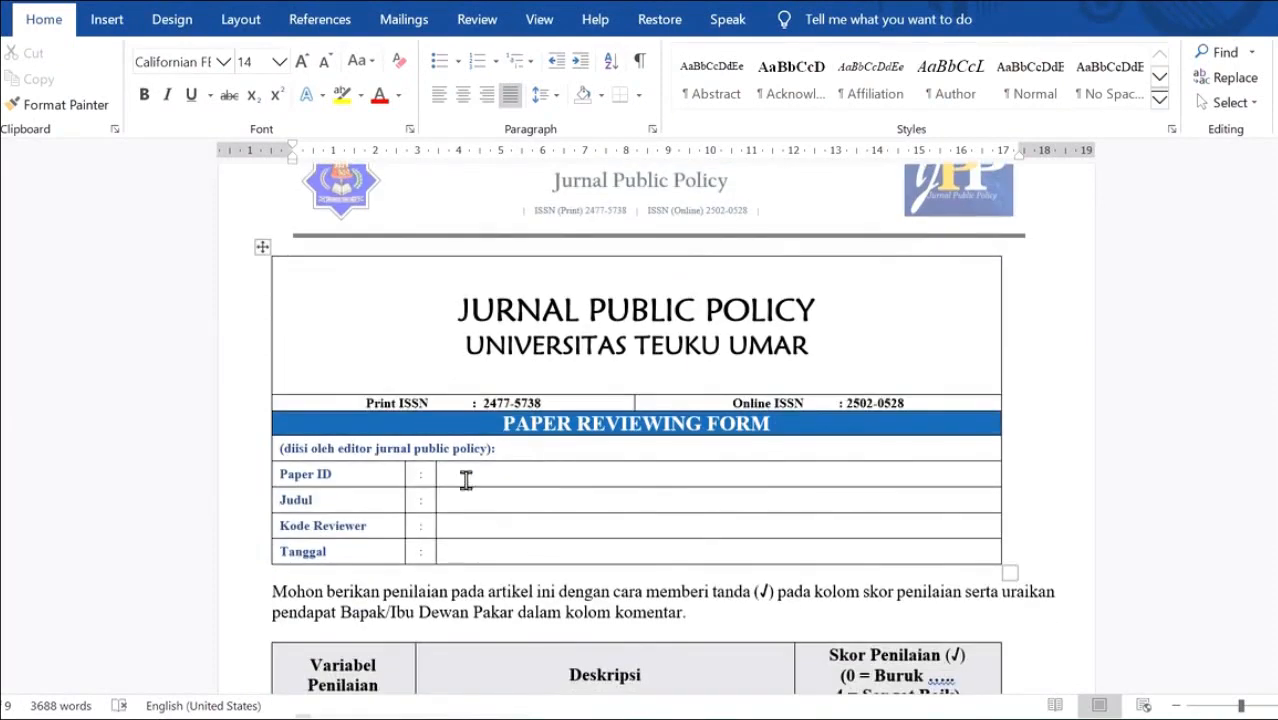
{"action": "left_click", "coordinate": [522, 475]}
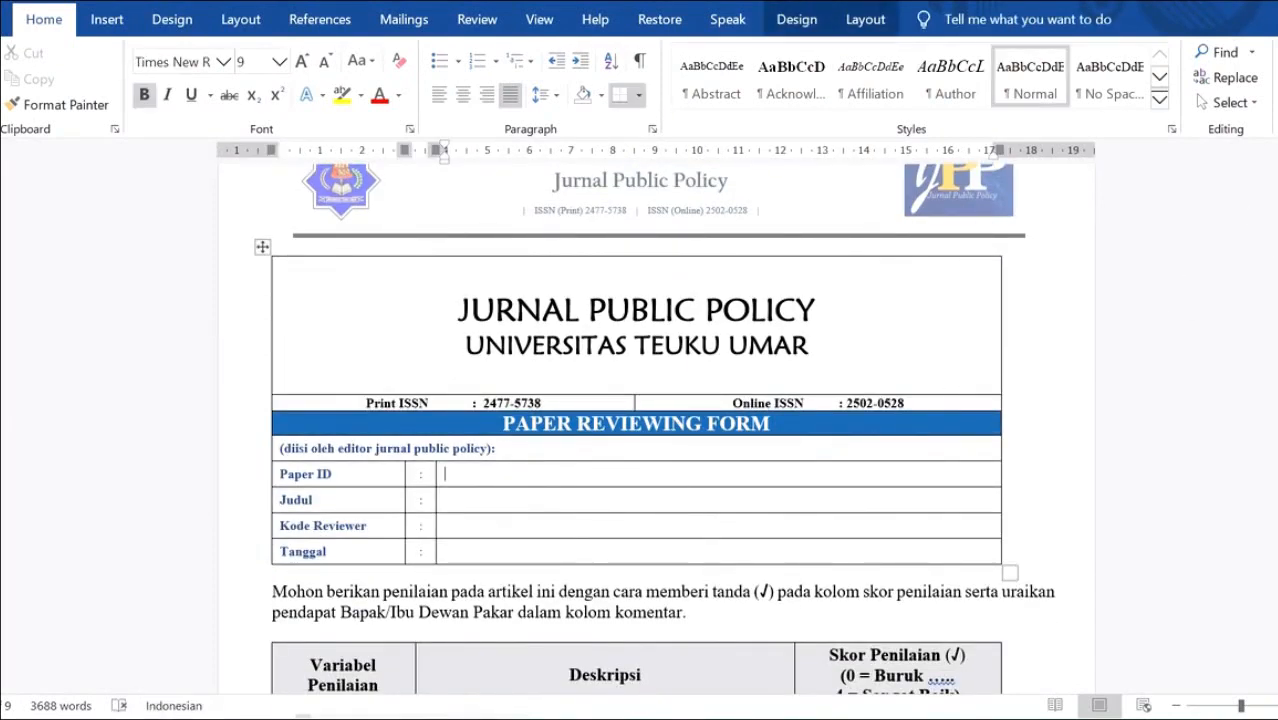
{"action": "left_click", "coordinate": [256, 718]}
{"action": "scroll", "coordinate": [380, 218], "scroll_direction": "up", "scroll_amount": 2}
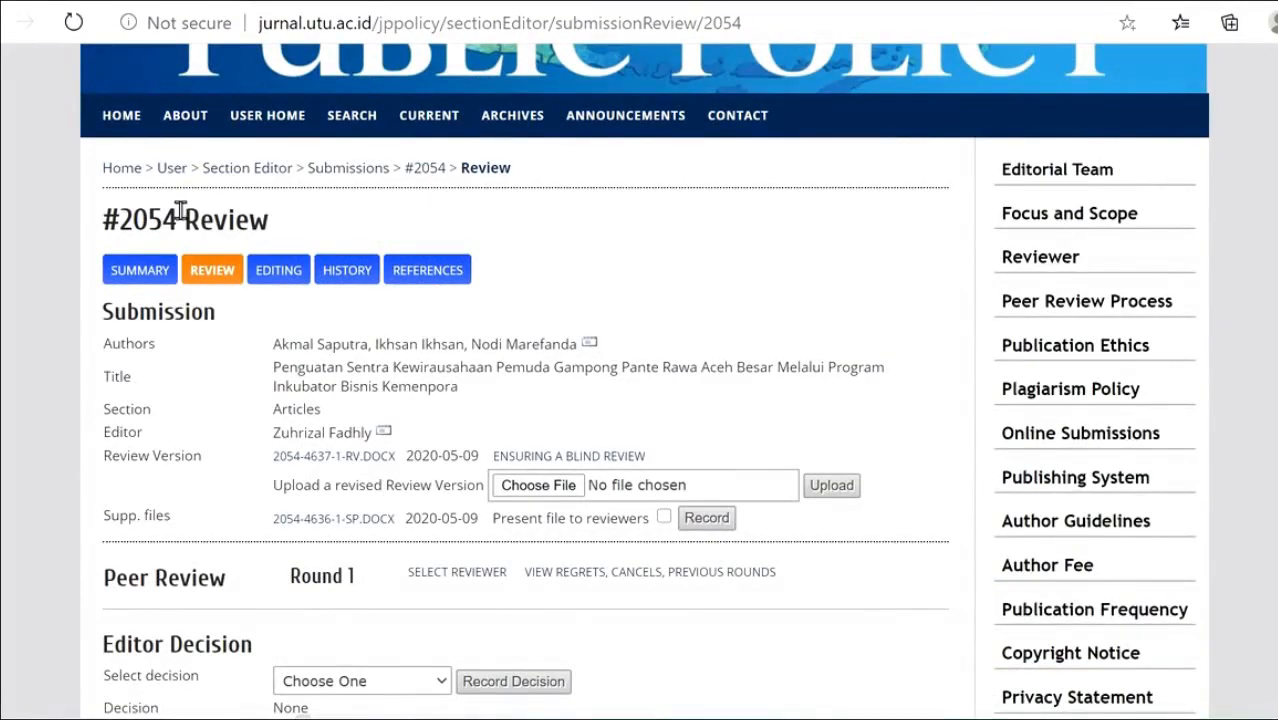
{"action": "left_click_drag", "start_coordinate": [180, 210], "coordinate": [128, 212]}
{"action": "left_click", "coordinate": [674, 260]}
{"action": "key", "text": "alt+Tab"}
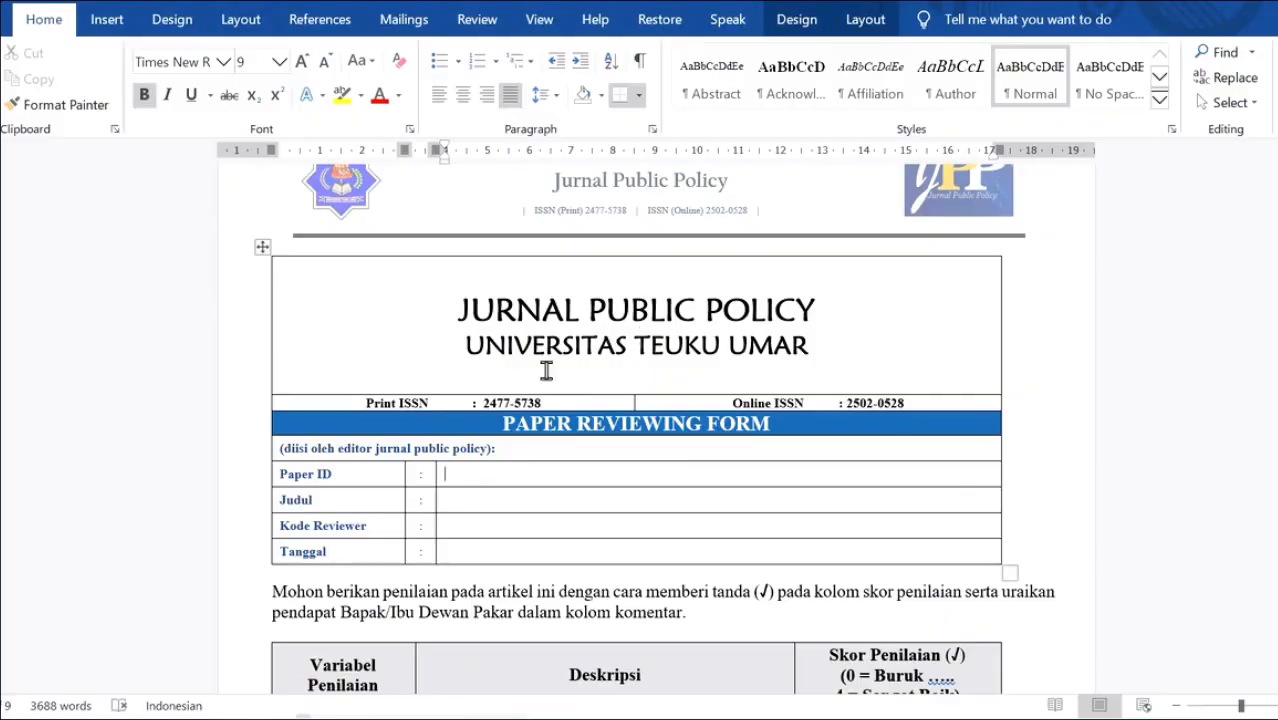
{"action": "type", "text": "2054"}
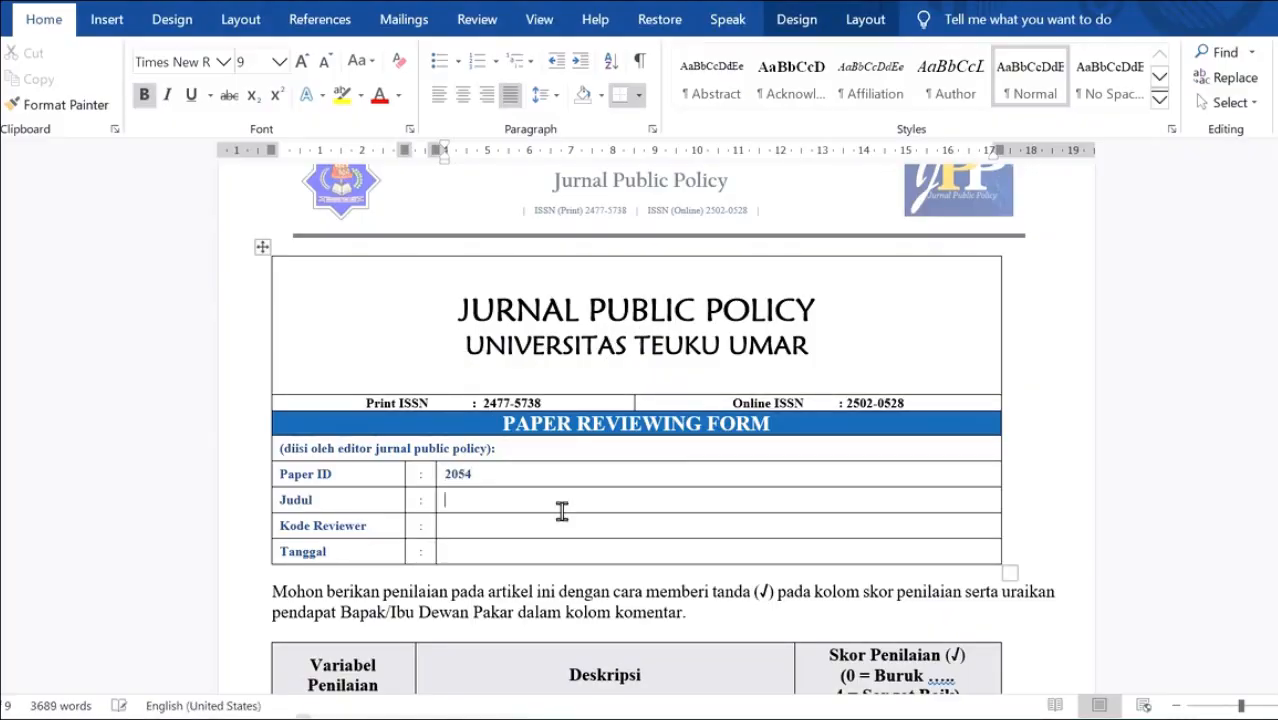
- Copy the article title from the OJS Review page into the Judul cell
{"action": "key", "text": "alt+Tab"}
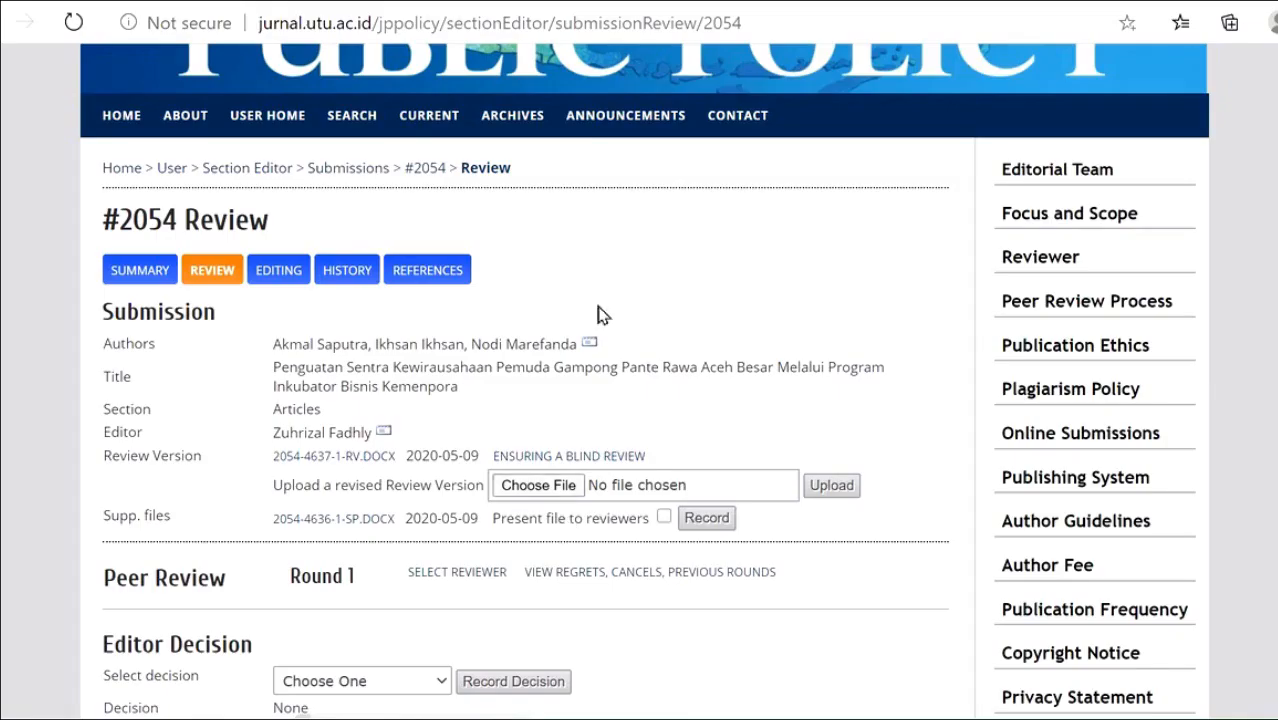
{"action": "left_click_drag", "start_coordinate": [472, 388], "coordinate": [268, 380]}
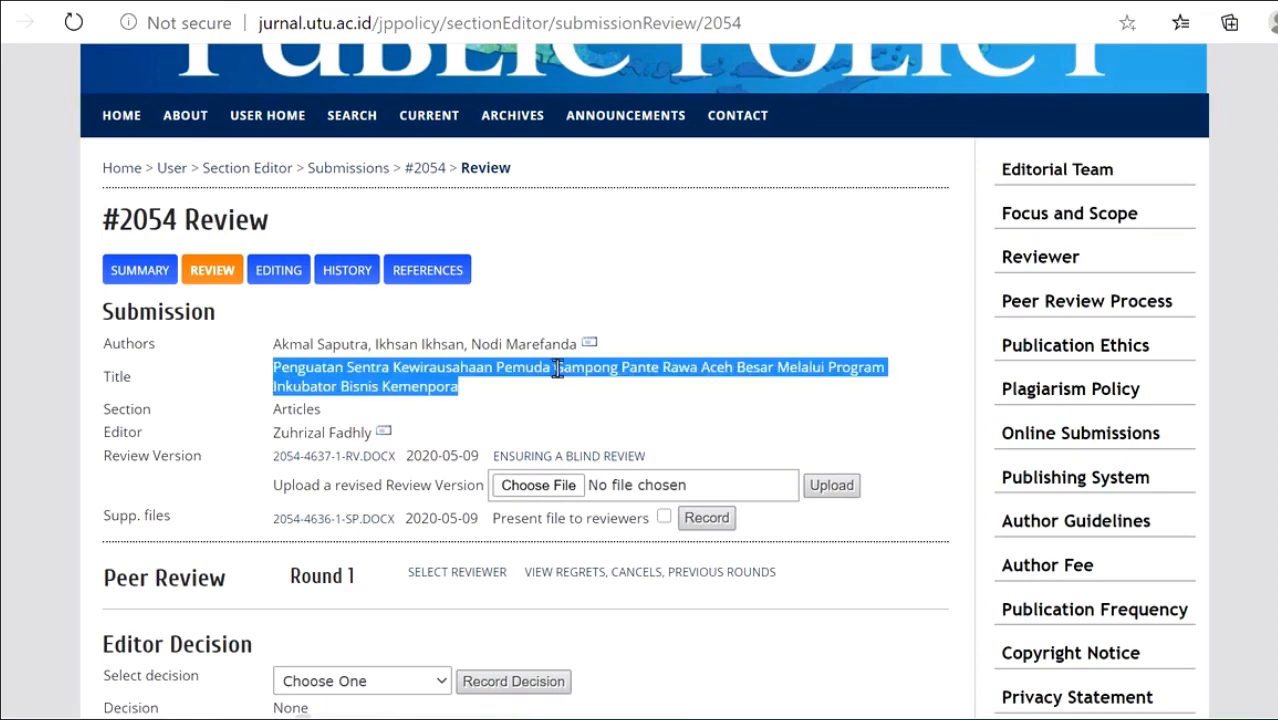
{"action": "key", "text": "ctrl+c"}
{"action": "key", "text": "alt+Tab"}
{"action": "key", "text": "Down"}
{"action": "key", "text": "ctrl+v"}
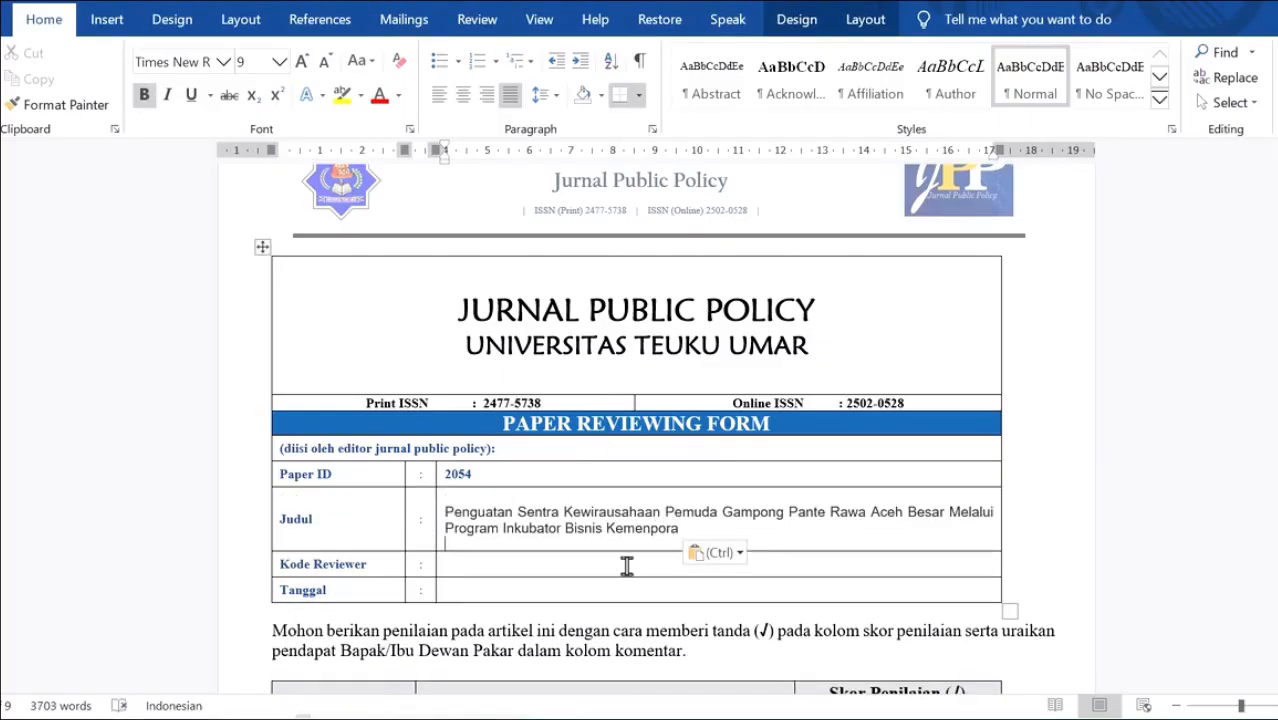
- Fill Kode Reviewer with 5 and Tanggal with 11 Mei 2020
{"action": "left_click", "coordinate": [490, 565]}
{"action": "type", "text": "5"}
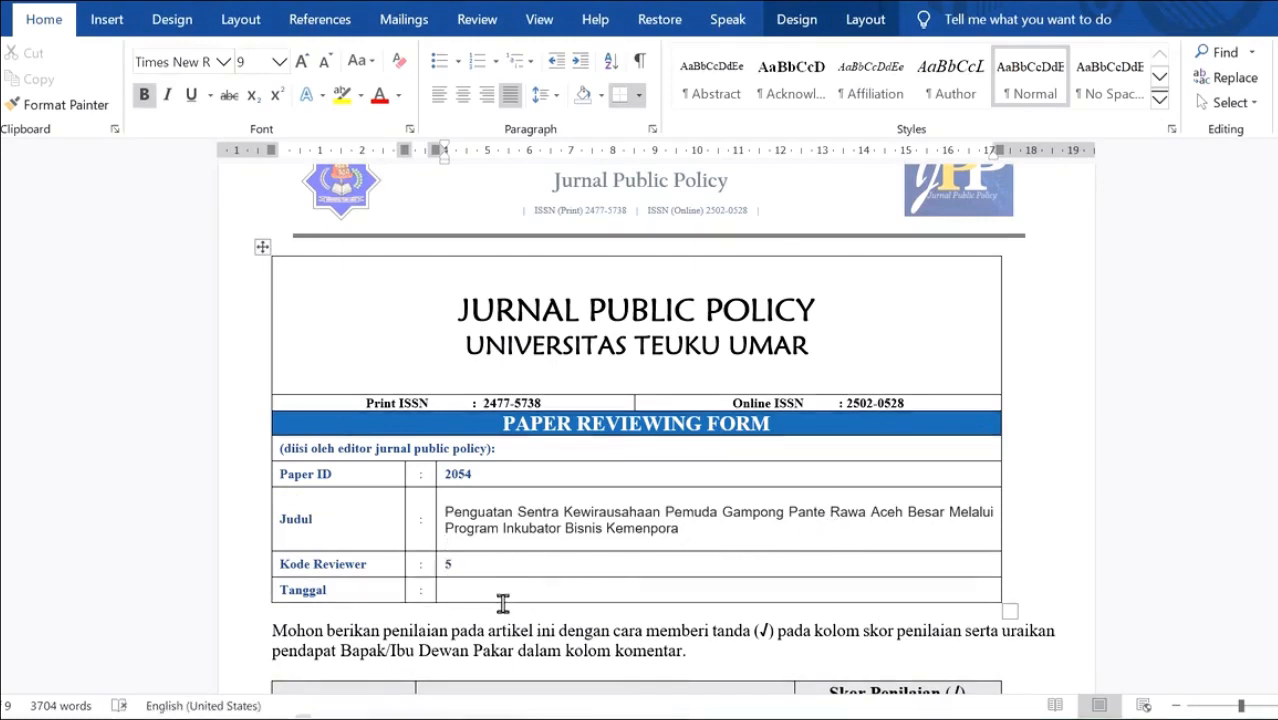
{"action": "left_click", "coordinate": [507, 591]}
{"action": "type", "text": "11"}
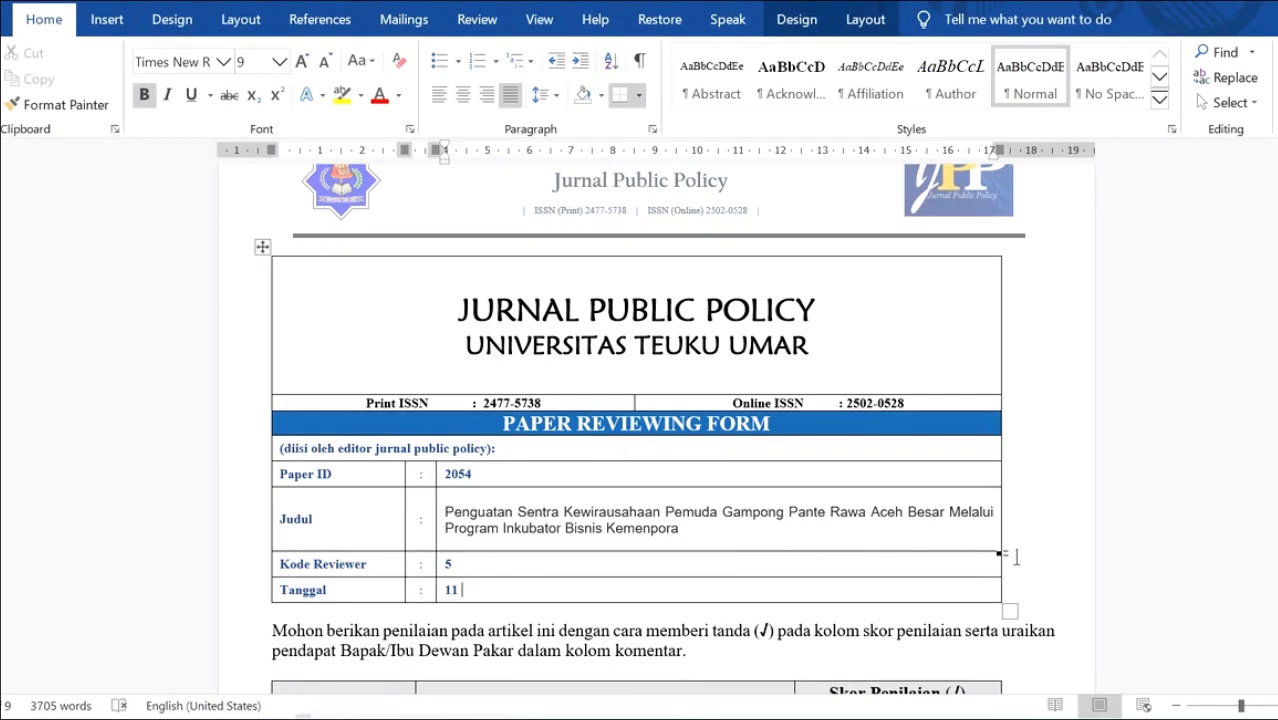
{"action": "type", "text": " Mei 2020"}
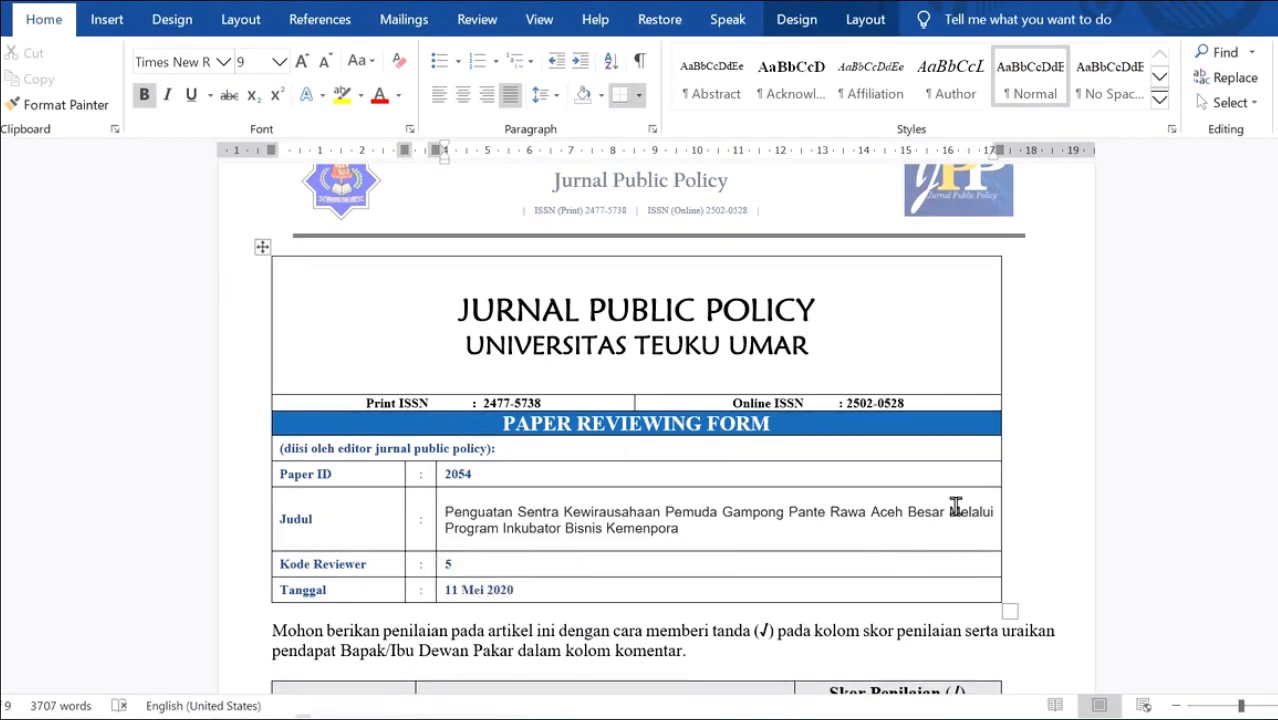
{"action": "scroll", "coordinate": [956, 508], "scroll_direction": "down", "scroll_amount": 6}
{"action": "left_click_drag", "start_coordinate": [1277, 204], "coordinate": [1277, 320]}
{"action": "scroll", "coordinate": [525, 402], "scroll_direction": "up", "scroll_amount": 3}
- Save the edited 2054-4637-1-RV manuscript and close Word
{"action": "left_click", "coordinate": [6, 19]}
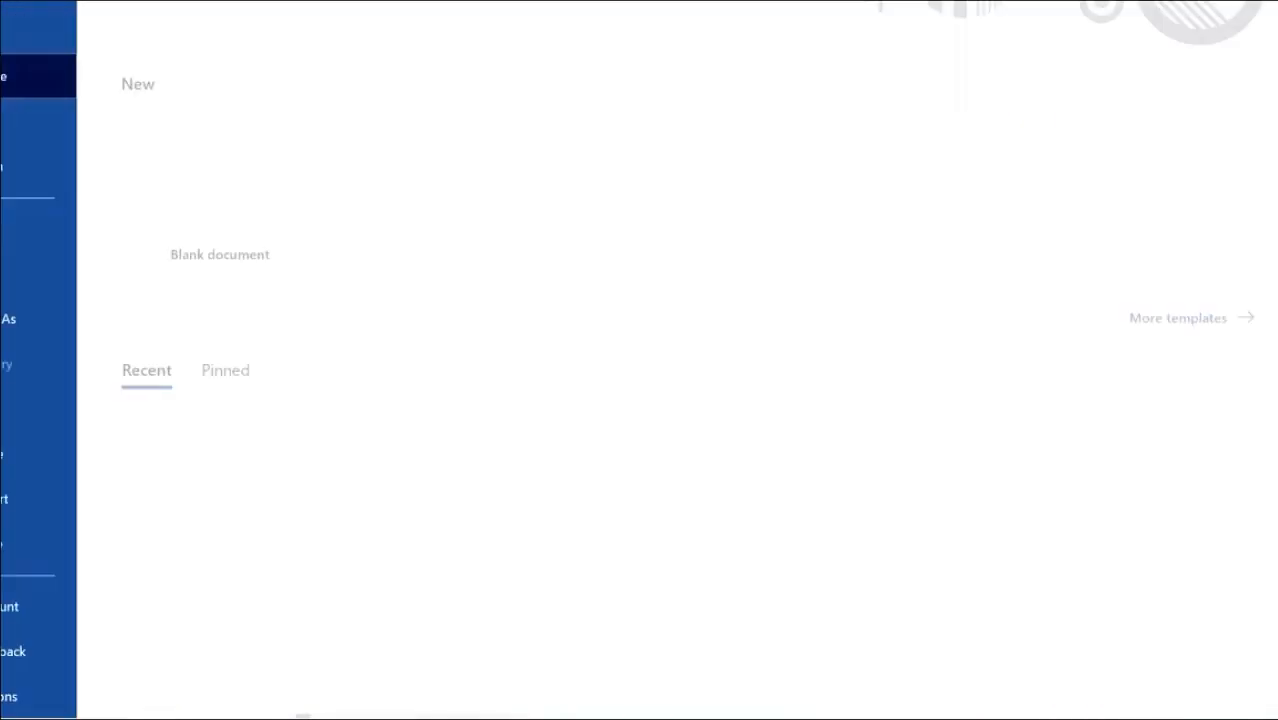
{"action": "left_click", "coordinate": [24, 279]}
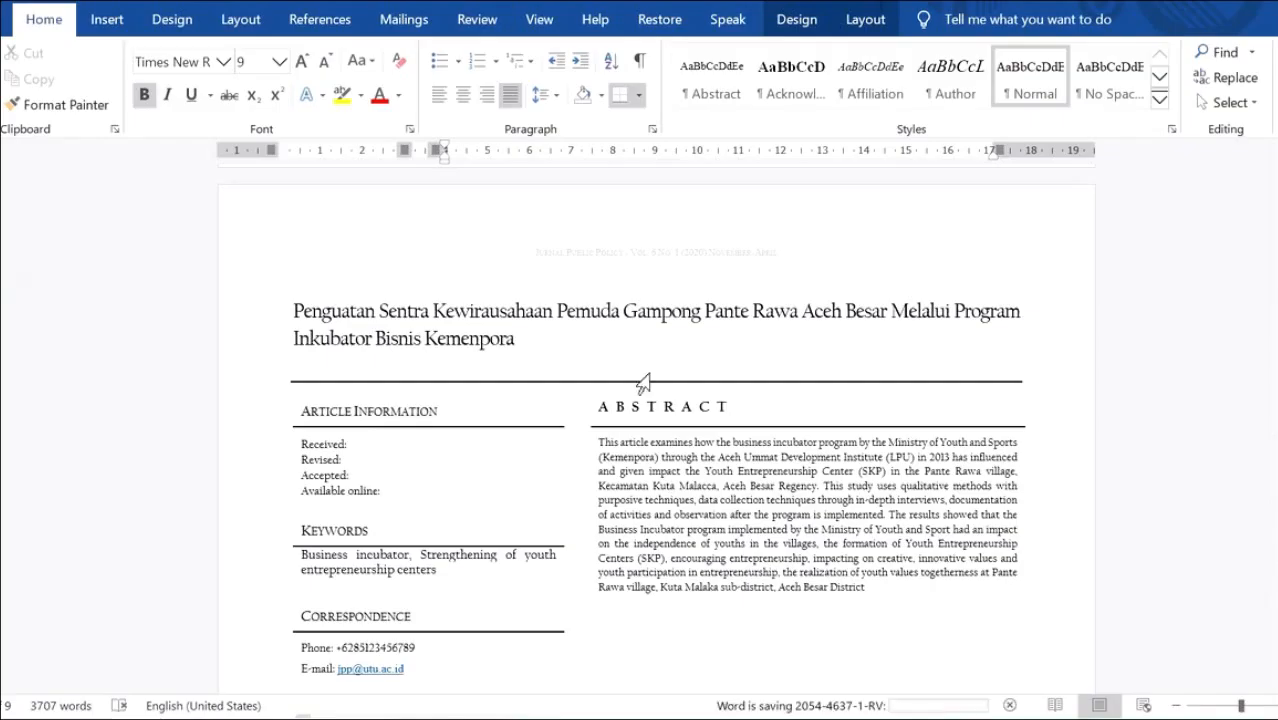
{"action": "left_click", "coordinate": [1277, 1]}
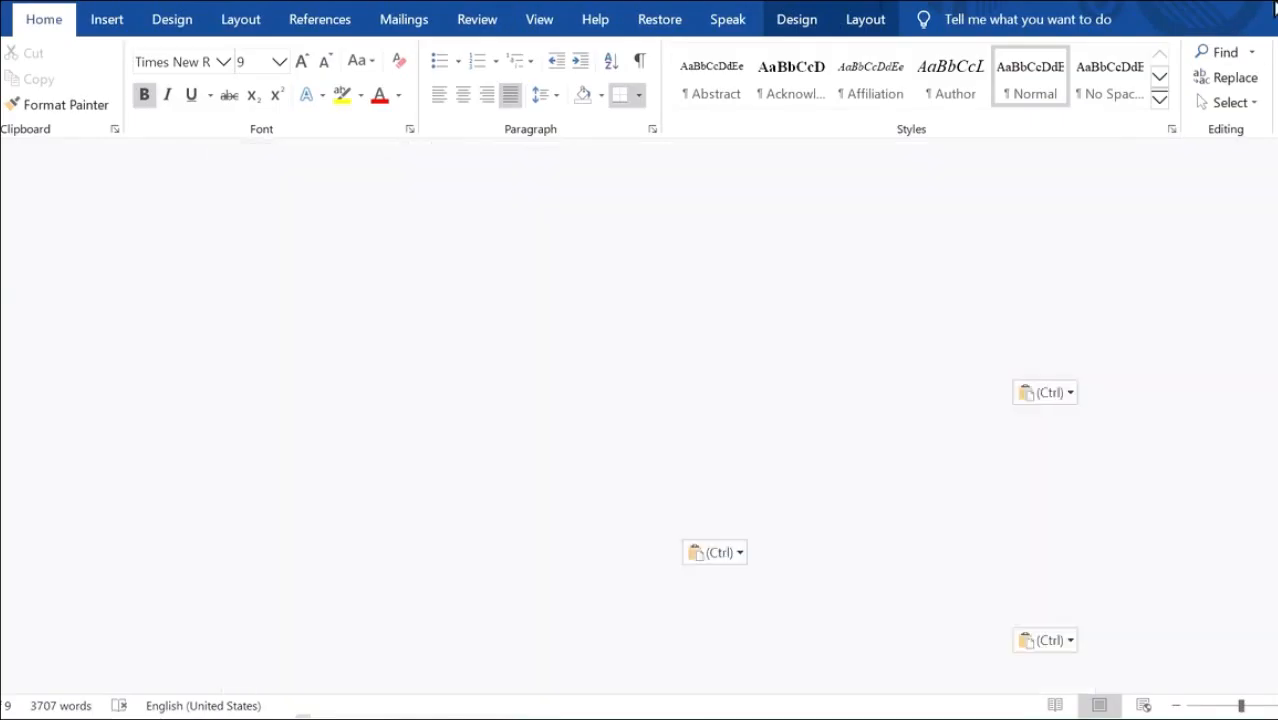
- Upload 2054-4637-1-RV from Downloads as #2054's revised review version
{"action": "left_click", "coordinate": [268, 564]}
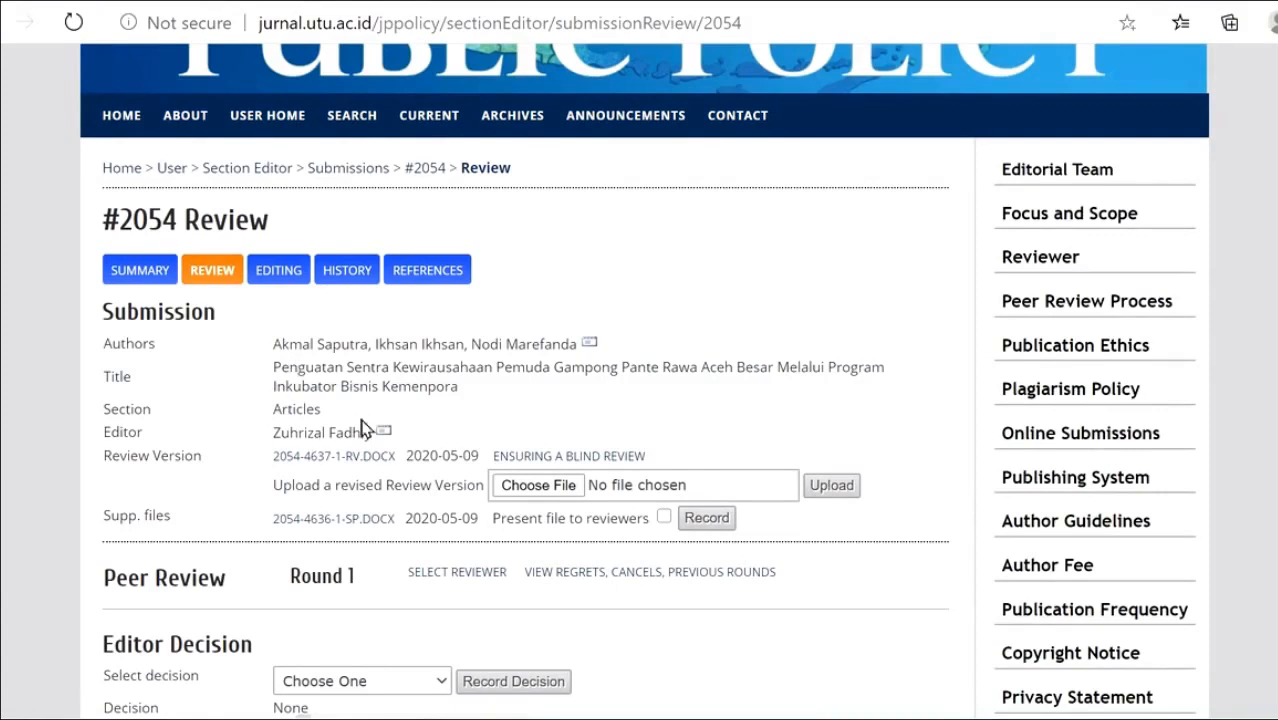
{"action": "scroll", "coordinate": [360, 425], "scroll_direction": "down", "scroll_amount": 1}
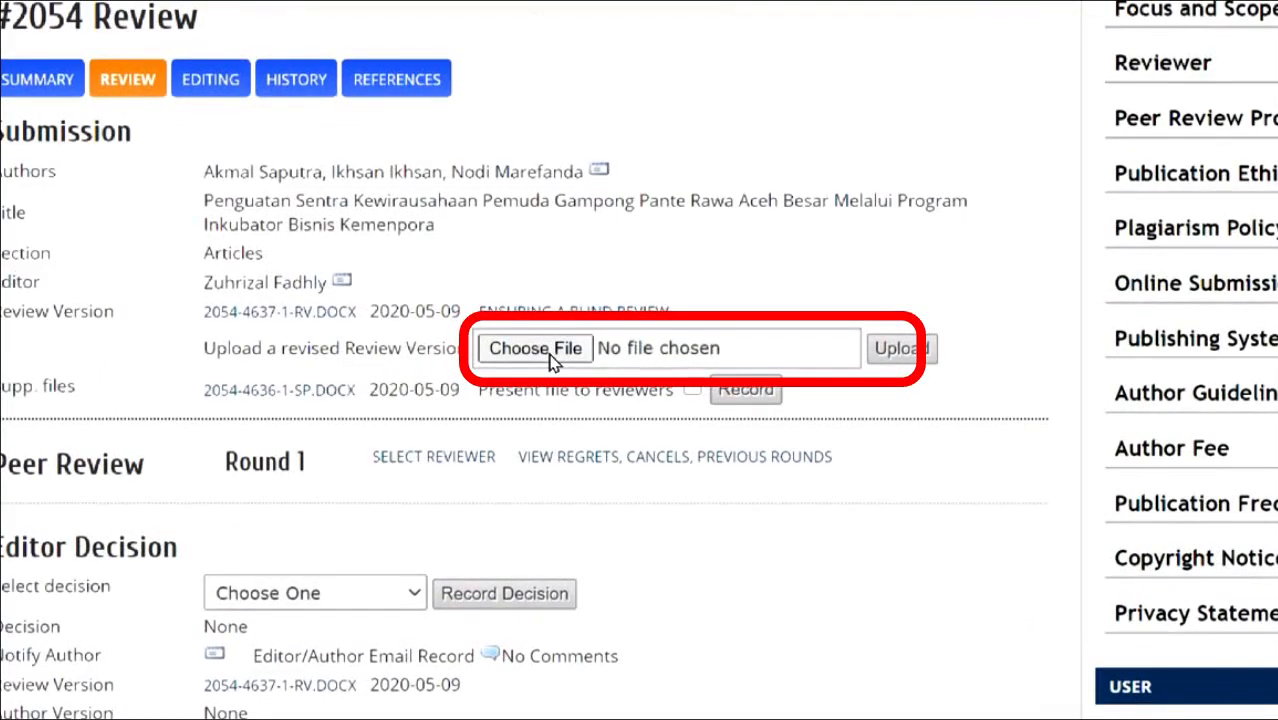
{"action": "left_click", "coordinate": [552, 358]}
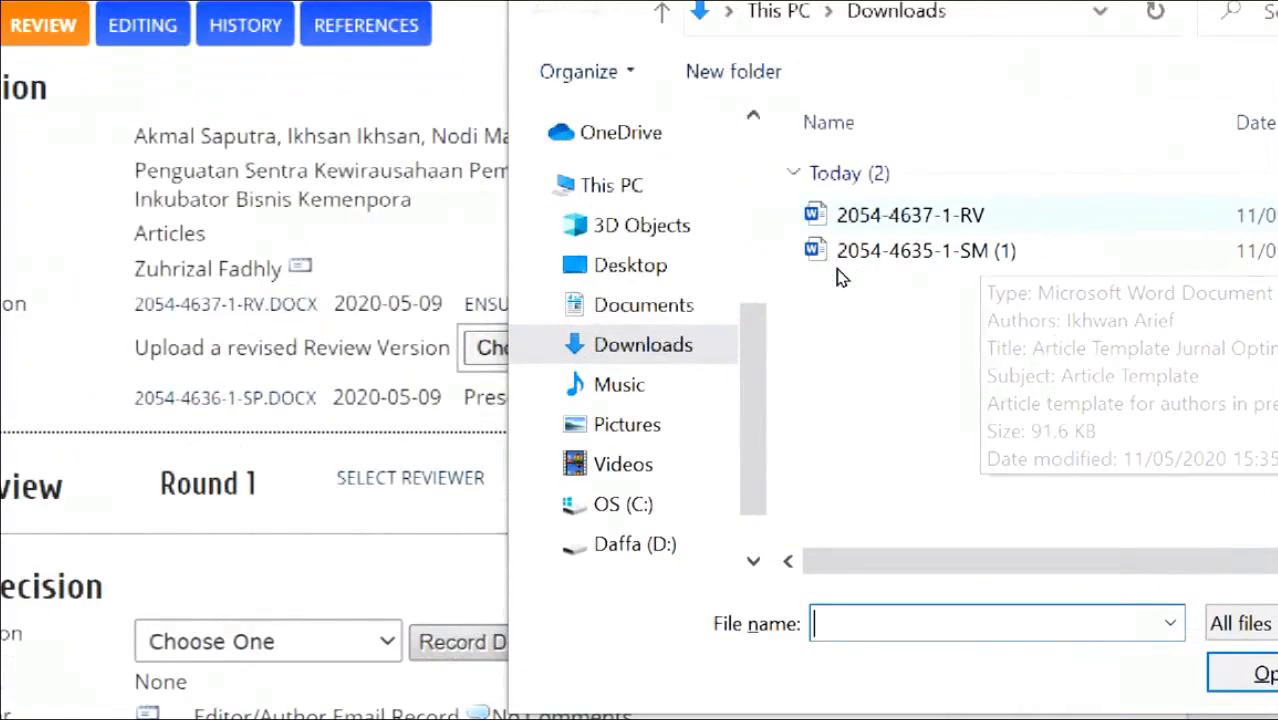
{"action": "left_click", "coordinate": [838, 266]}
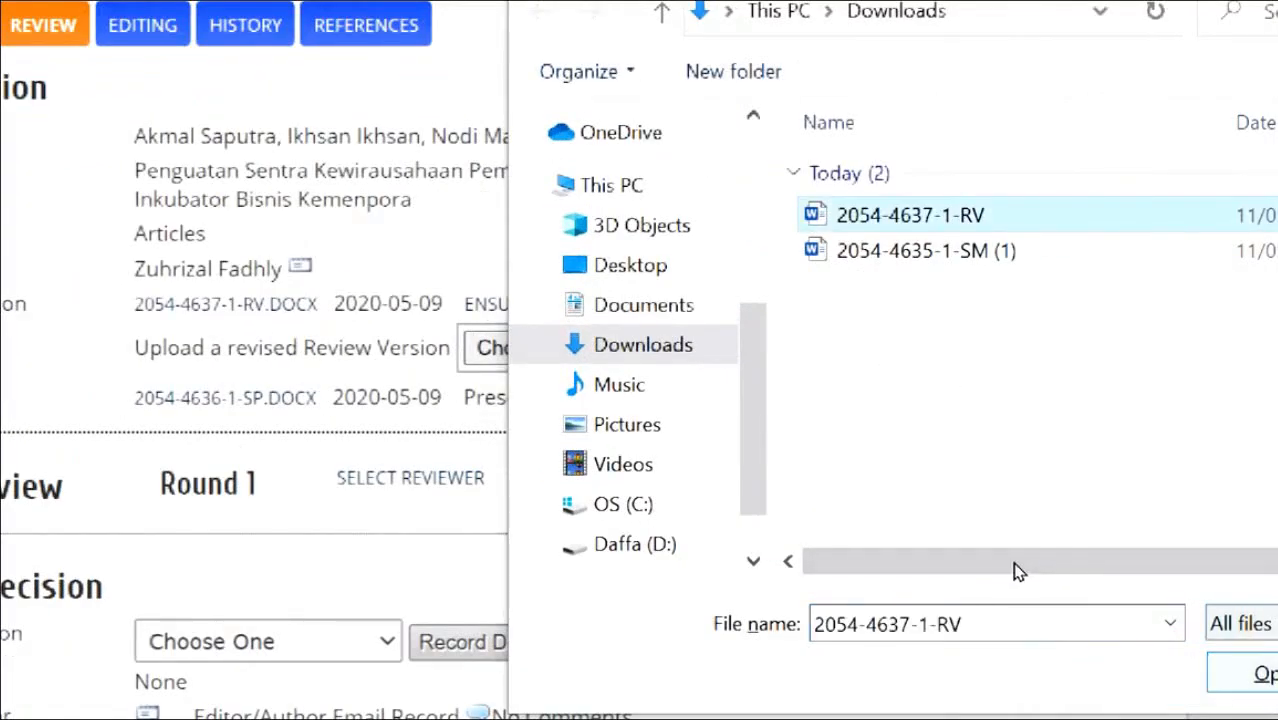
{"action": "key", "text": "Return"}
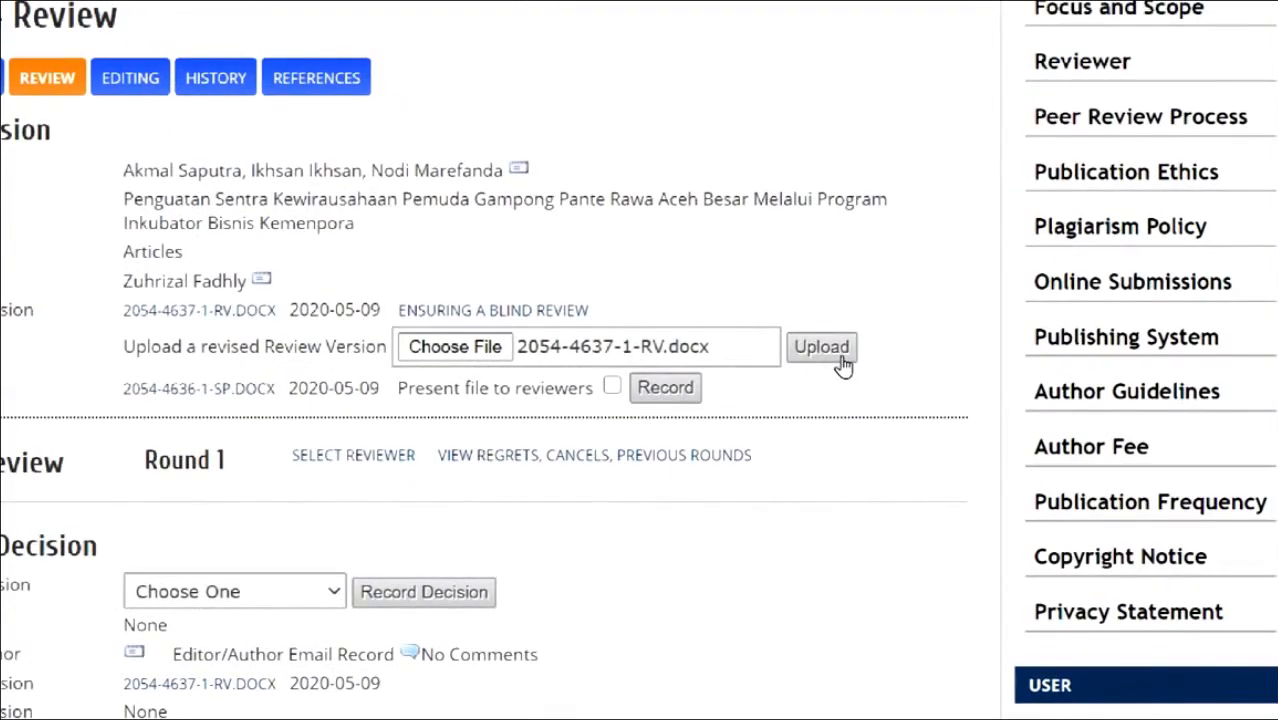
{"action": "left_click", "coordinate": [838, 357]}
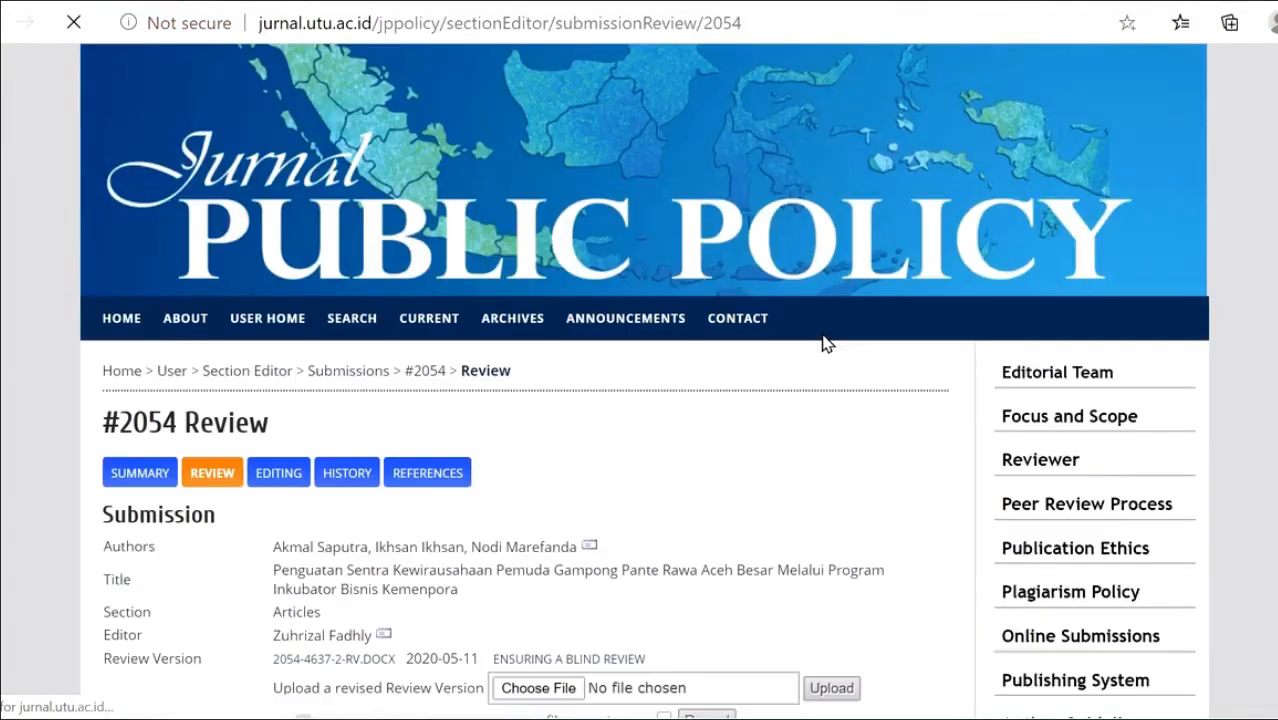
- Assign Reviewer A from the reviewer list to #2054's Round 1 peer review
{"action": "scroll", "coordinate": [676, 412], "scroll_direction": "down", "scroll_amount": 5}
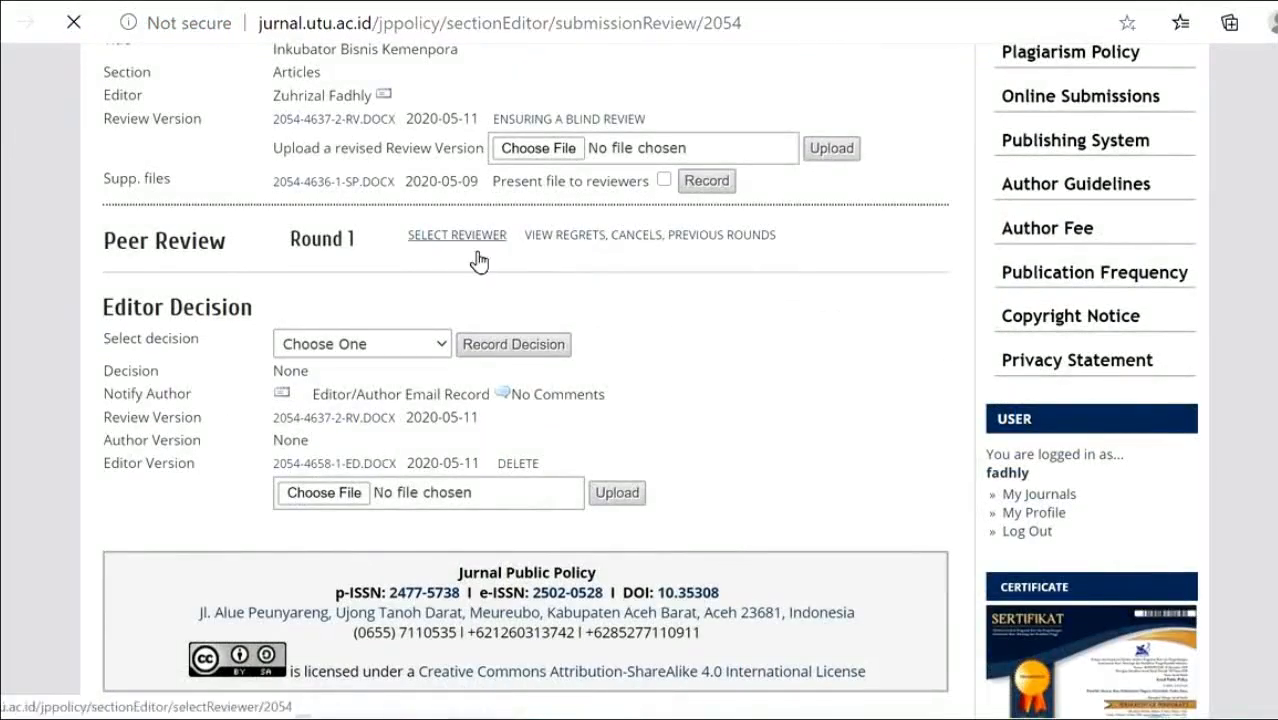
{"action": "scroll", "coordinate": [450, 225], "scroll_direction": "up", "scroll_amount": 1}
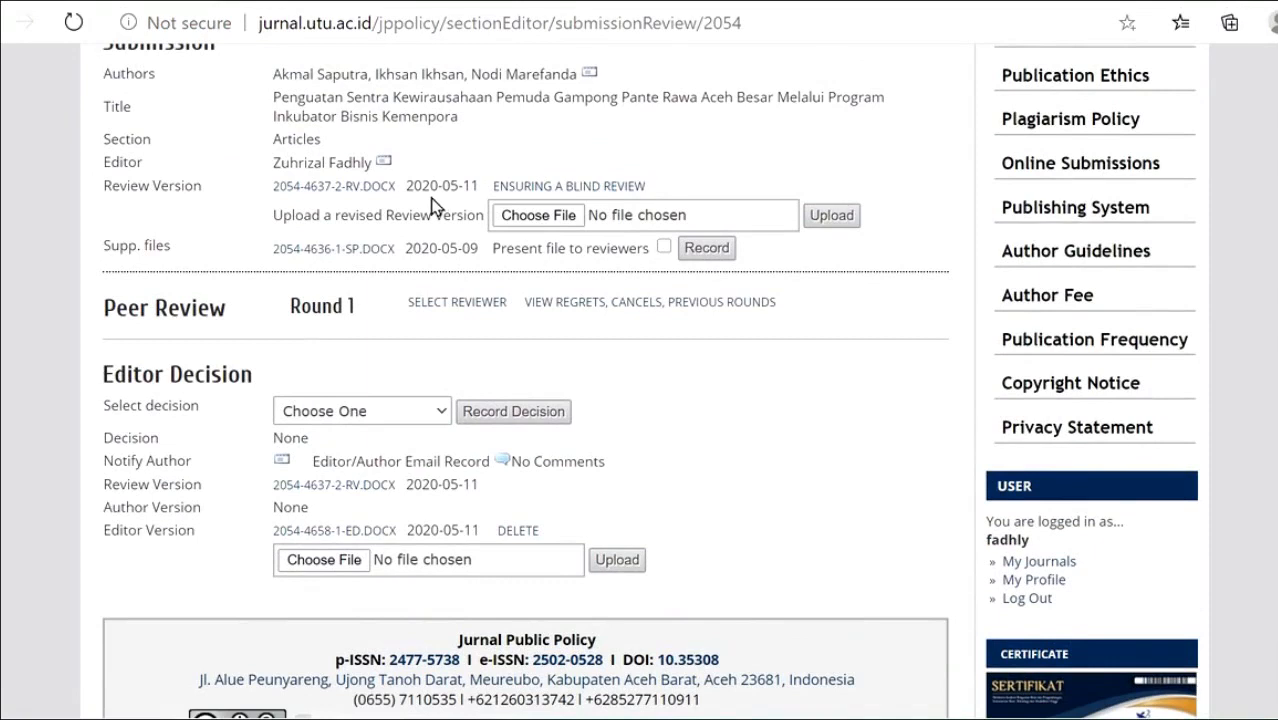
{"action": "left_click", "coordinate": [471, 308]}
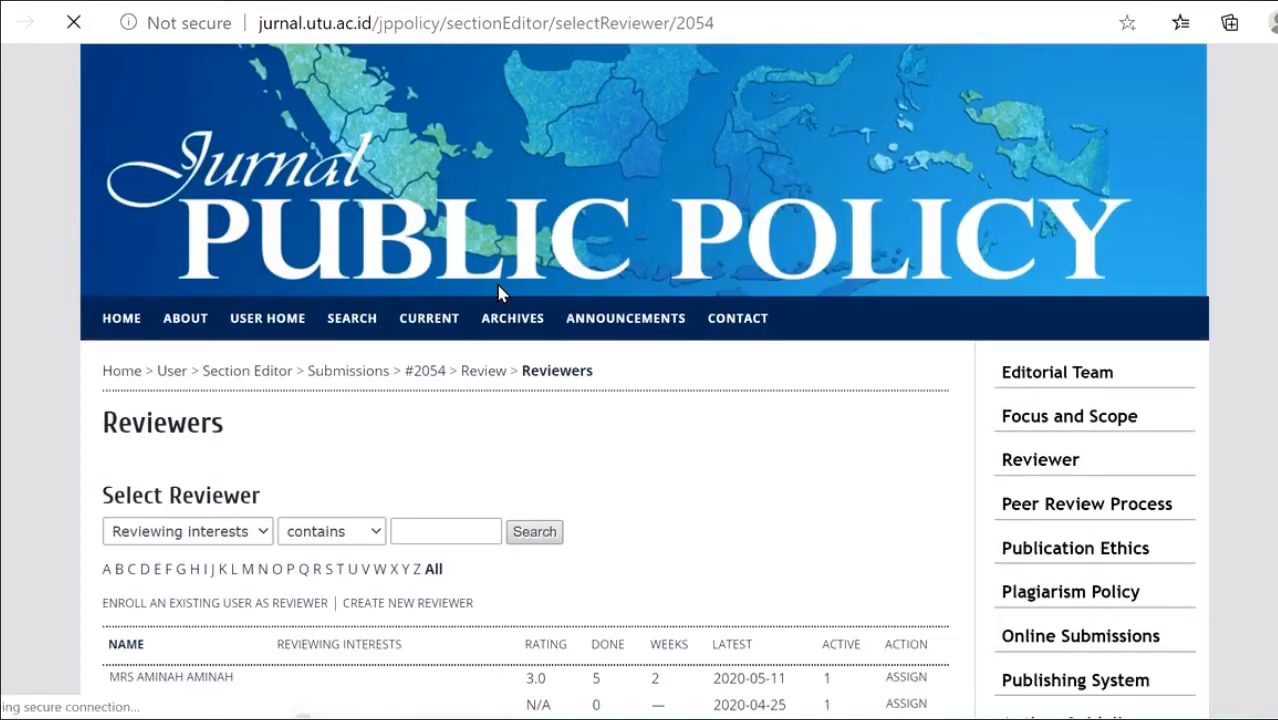
{"action": "scroll", "coordinate": [562, 340], "scroll_direction": "down", "scroll_amount": 3}
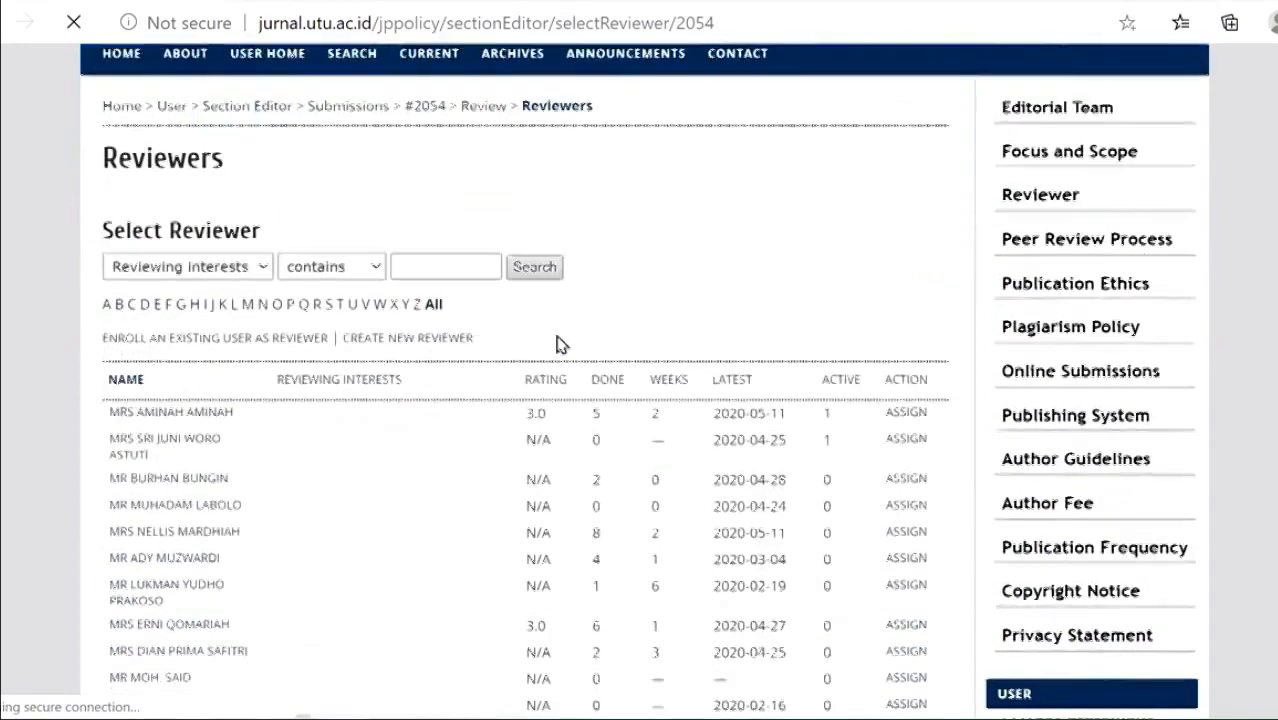
{"action": "scroll", "coordinate": [572, 338], "scroll_direction": "down", "scroll_amount": 1}
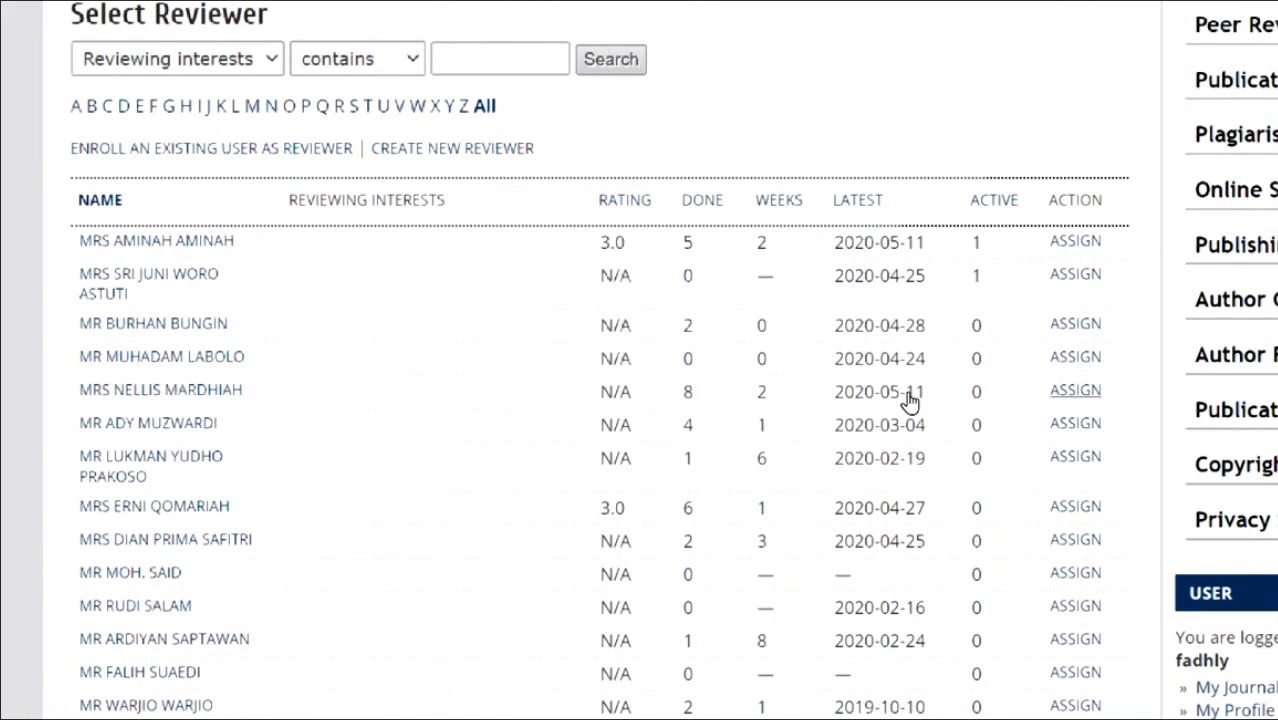
{"action": "left_click", "coordinate": [1075, 391]}
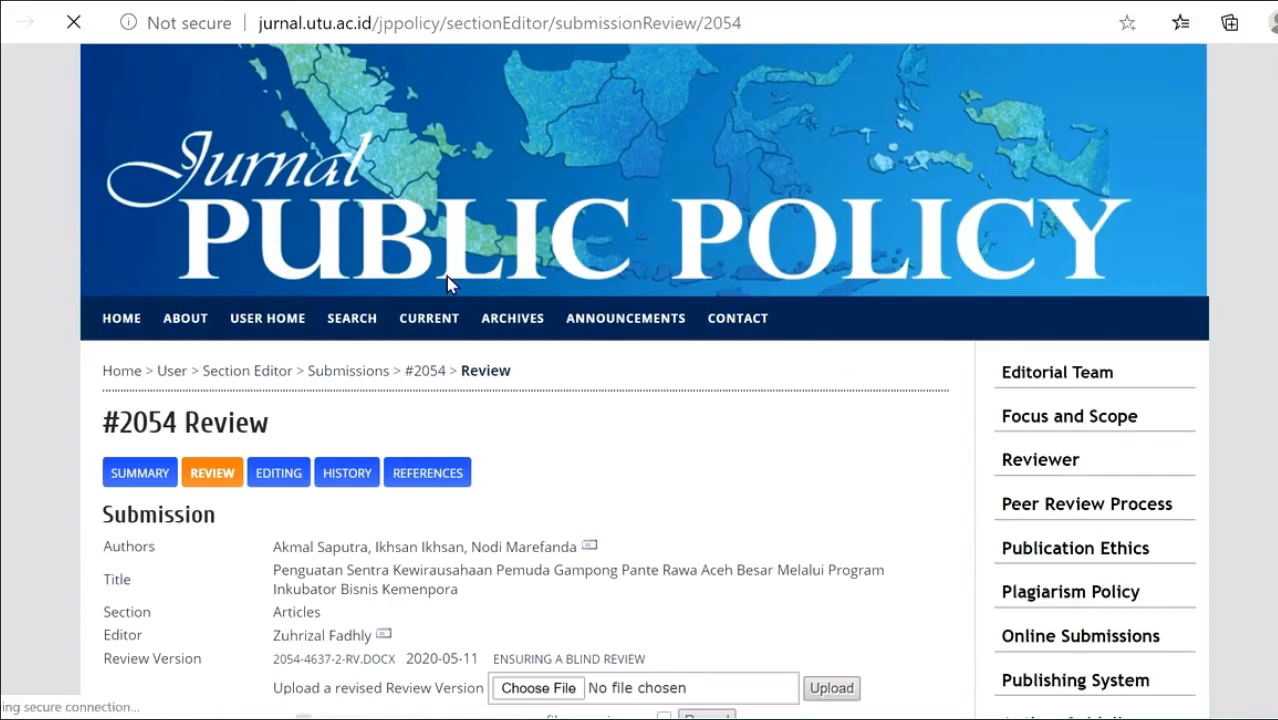
{"action": "scroll", "coordinate": [527, 460], "scroll_direction": "down", "scroll_amount": 1}
{"action": "scroll", "coordinate": [527, 460], "scroll_direction": "down", "scroll_amount": 3}
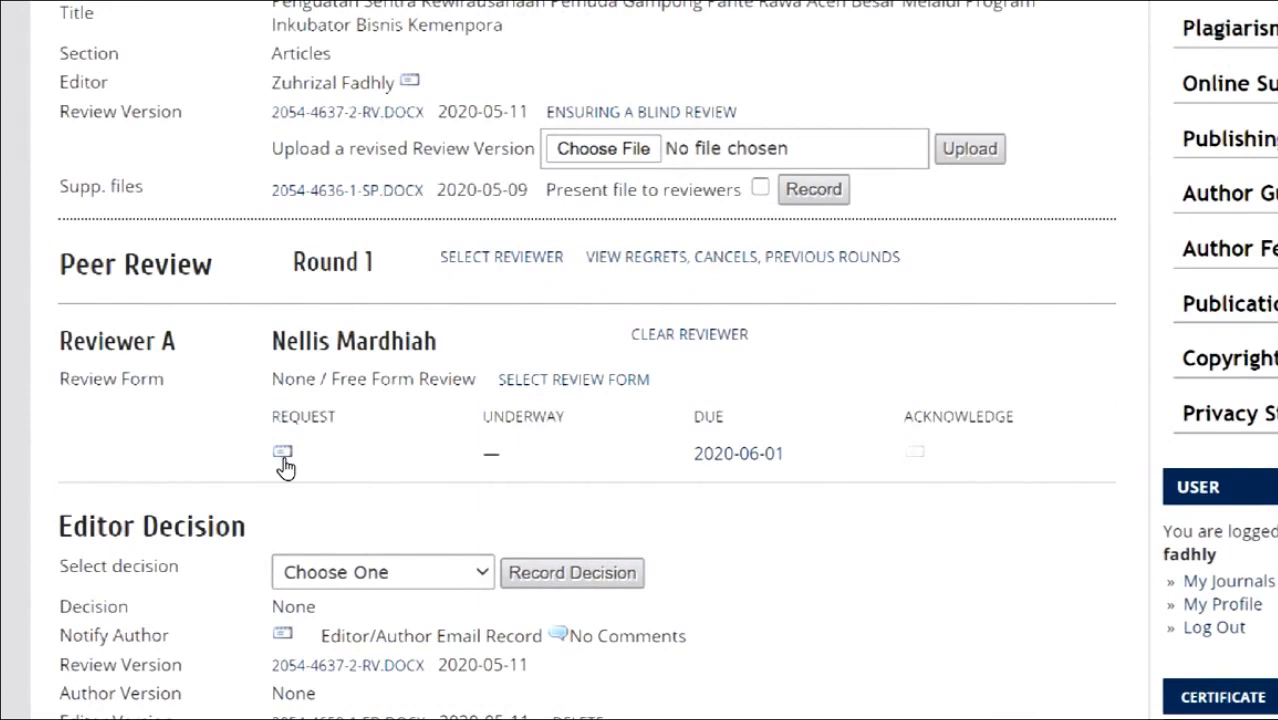
- Send the Article Review Request email to Reviewer A
{"action": "left_click", "coordinate": [284, 460]}
{"action": "scroll", "coordinate": [285, 465], "scroll_direction": "down", "scroll_amount": 5}
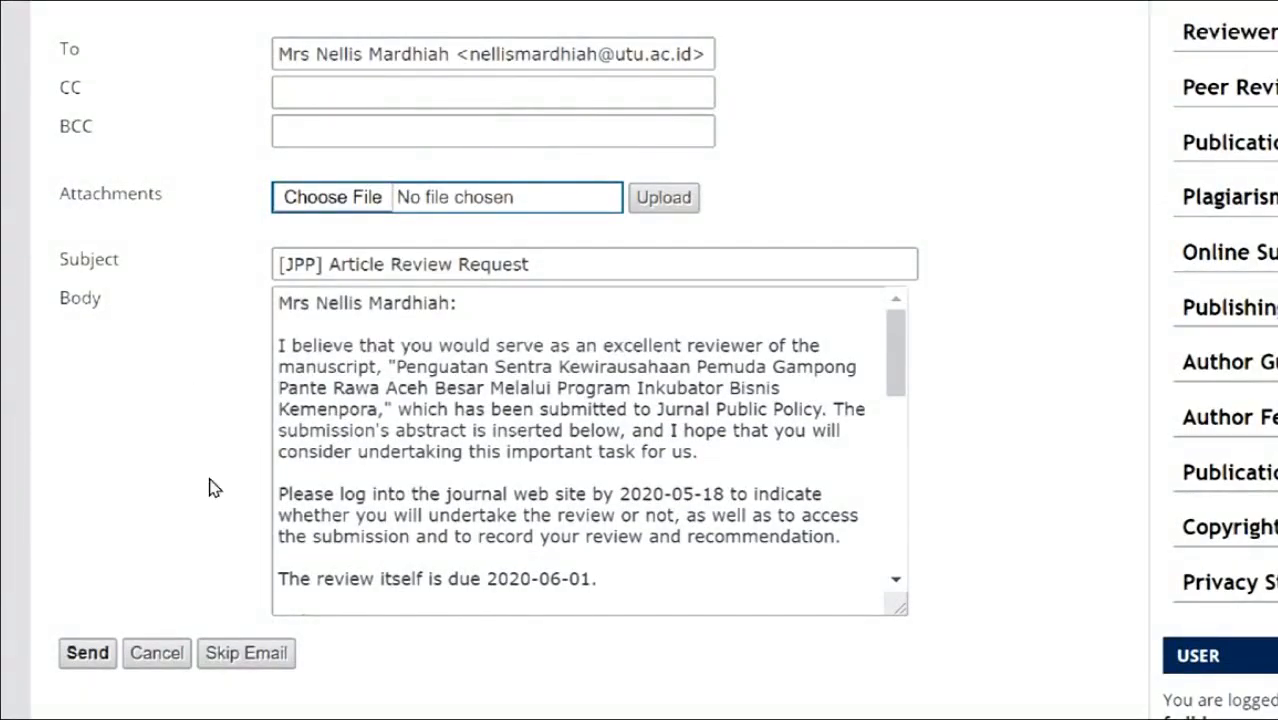
{"action": "left_click", "coordinate": [102, 648]}
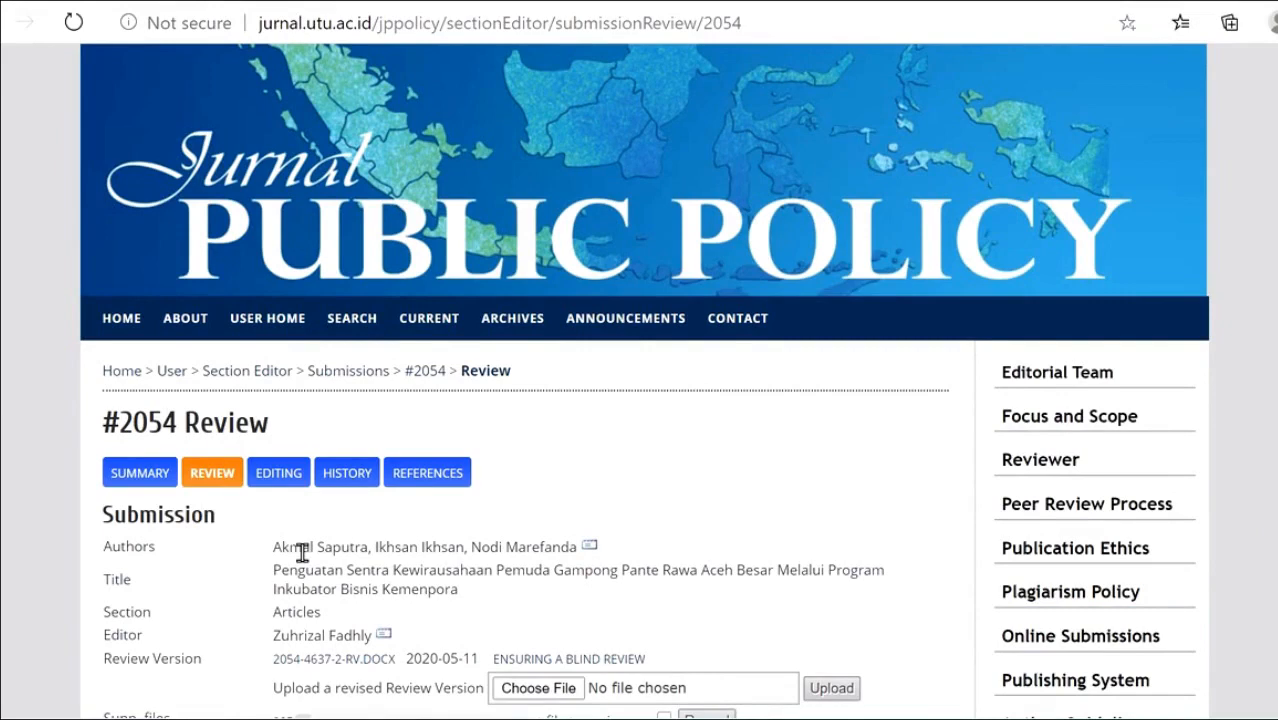
{"action": "scroll", "coordinate": [302, 553], "scroll_direction": "down", "scroll_amount": 3}
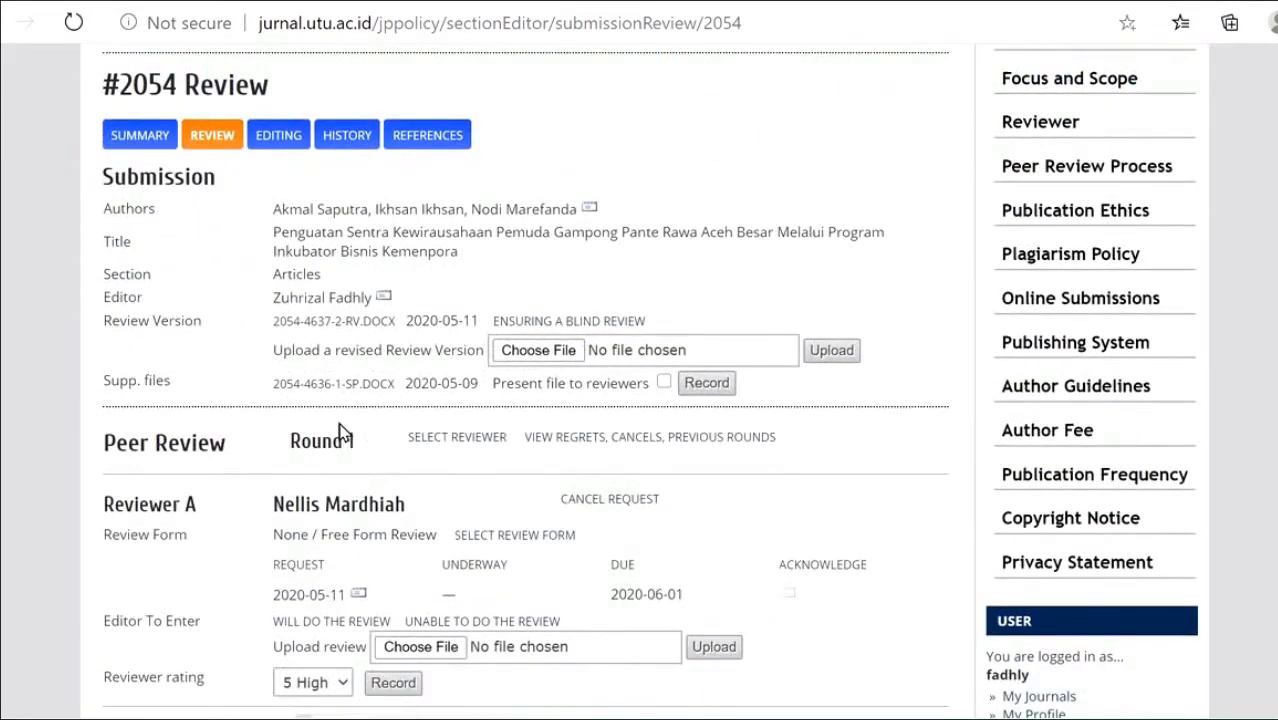
{"action": "scroll", "coordinate": [350, 420], "scroll_direction": "down", "scroll_amount": 1}
{"action": "scroll", "coordinate": [366, 397], "scroll_direction": "down", "scroll_amount": 1}
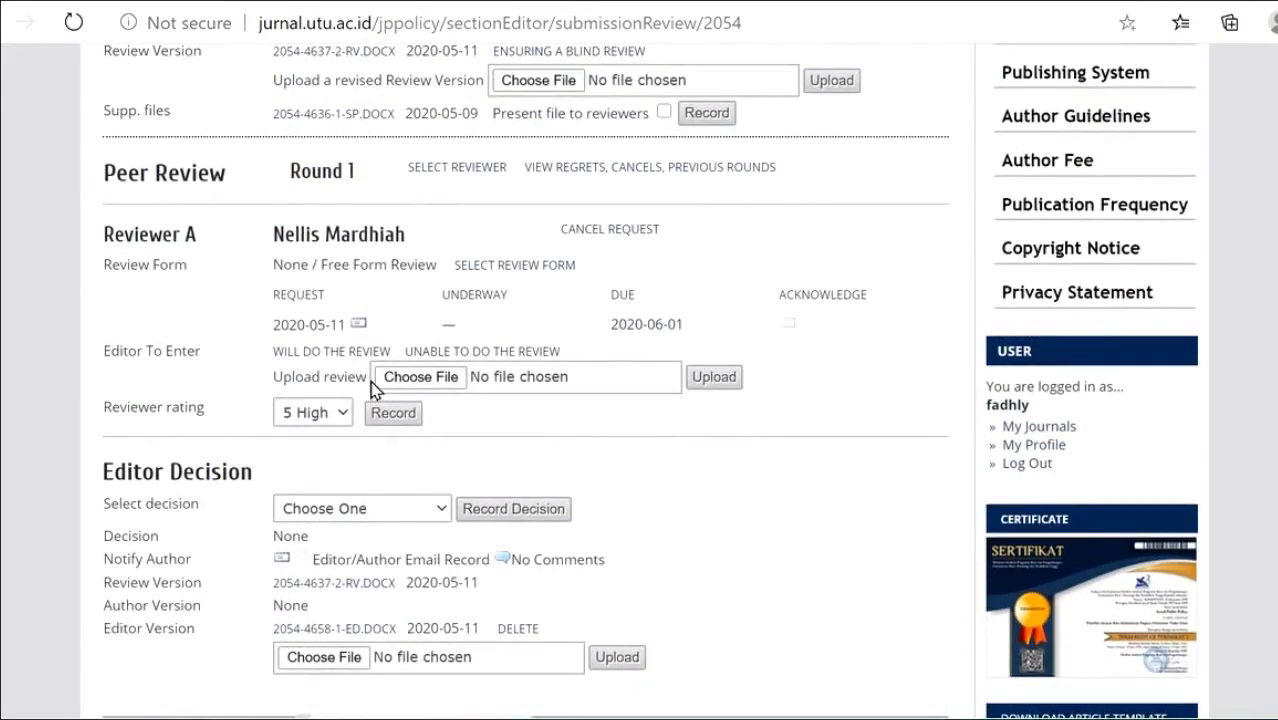
{"action": "scroll", "coordinate": [372, 388], "scroll_direction": "down", "scroll_amount": 1}
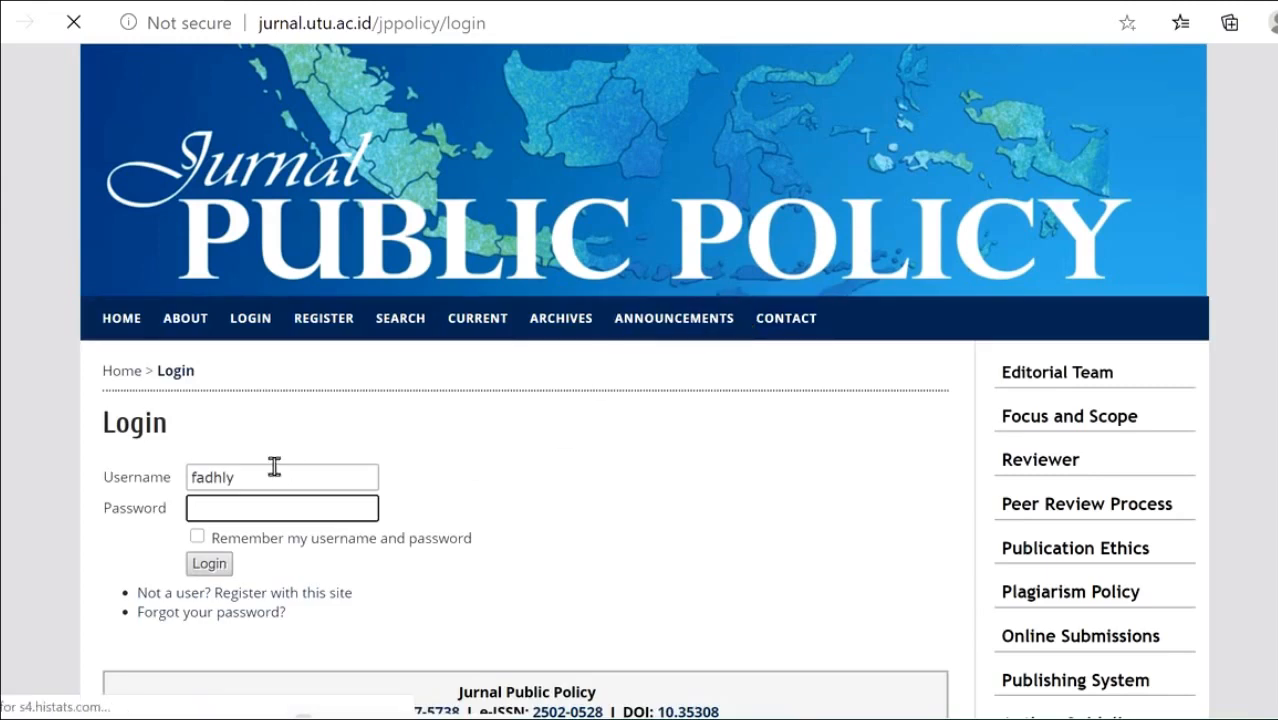
- Log in to OJS with the reviewer's username and password
{"action": "left_click_drag", "start_coordinate": [271, 466], "coordinate": [128, 476]}
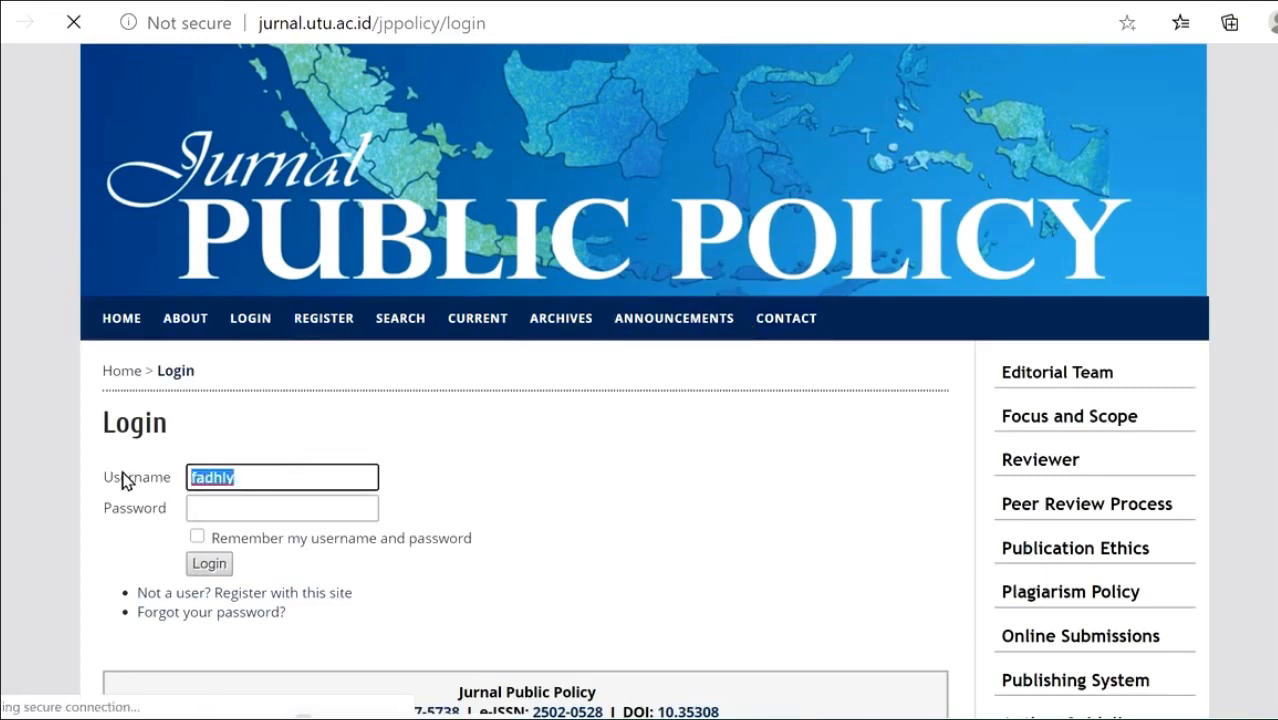
{"action": "key", "text": "BackSpace"}
{"action": "type", "text": "ne"}
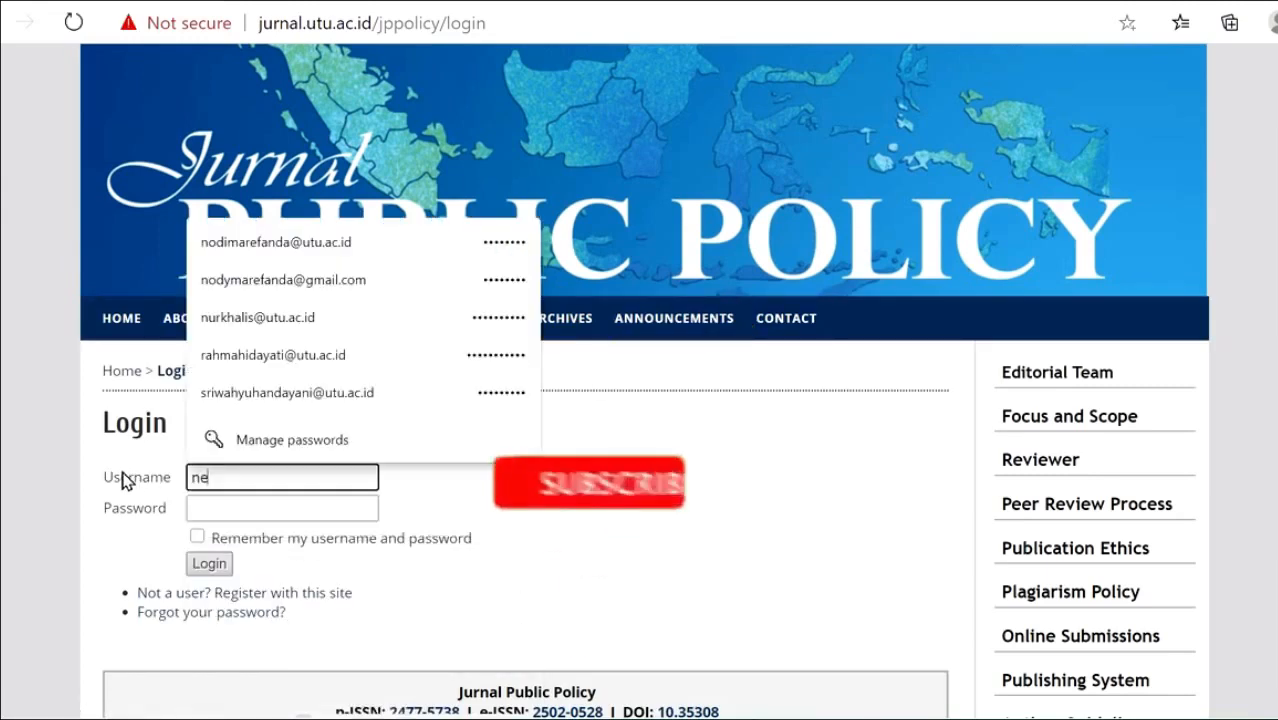
{"action": "type", "text": "lmar"}
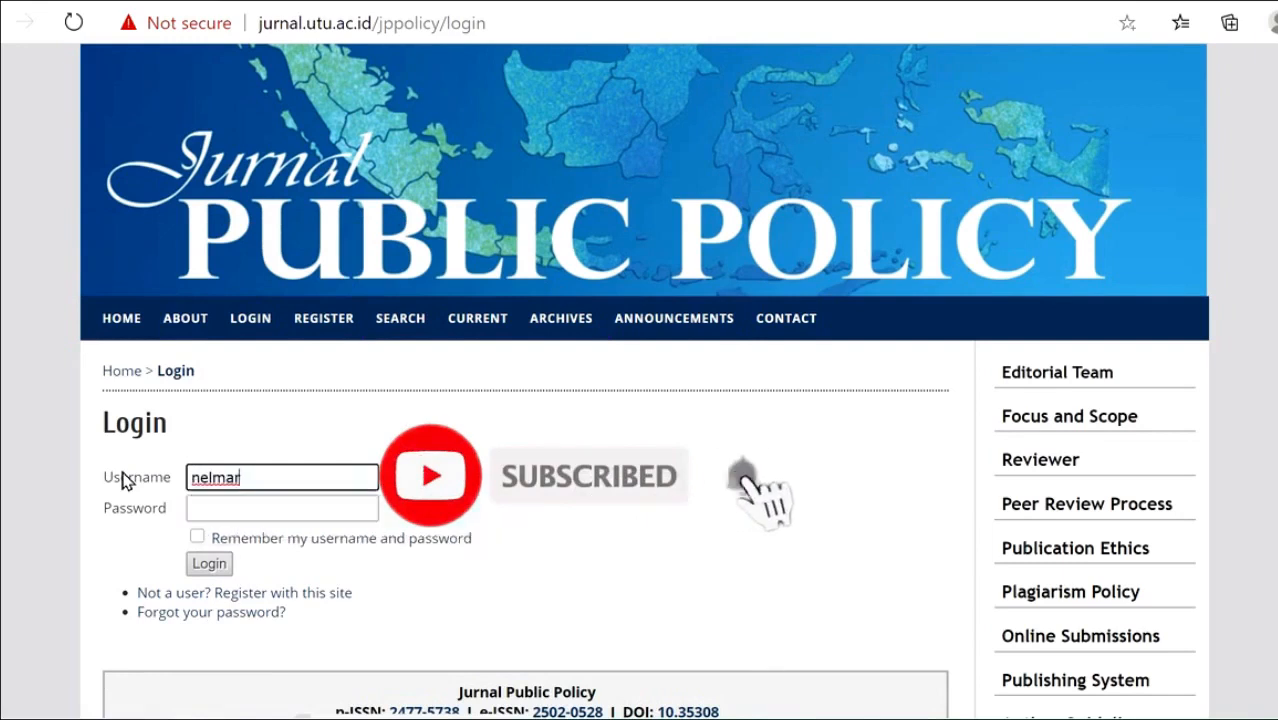
{"action": "key", "text": "Tab"}
{"action": "type", "text": "n"}
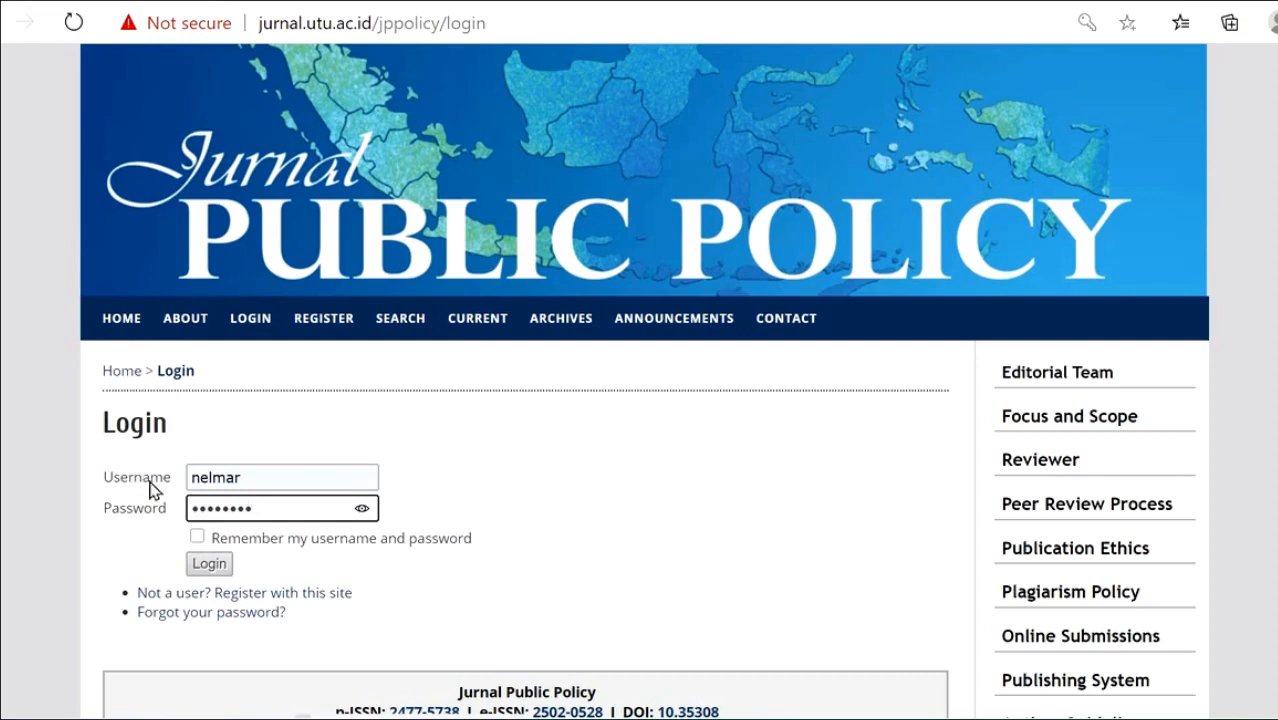
{"action": "left_click", "coordinate": [212, 566]}
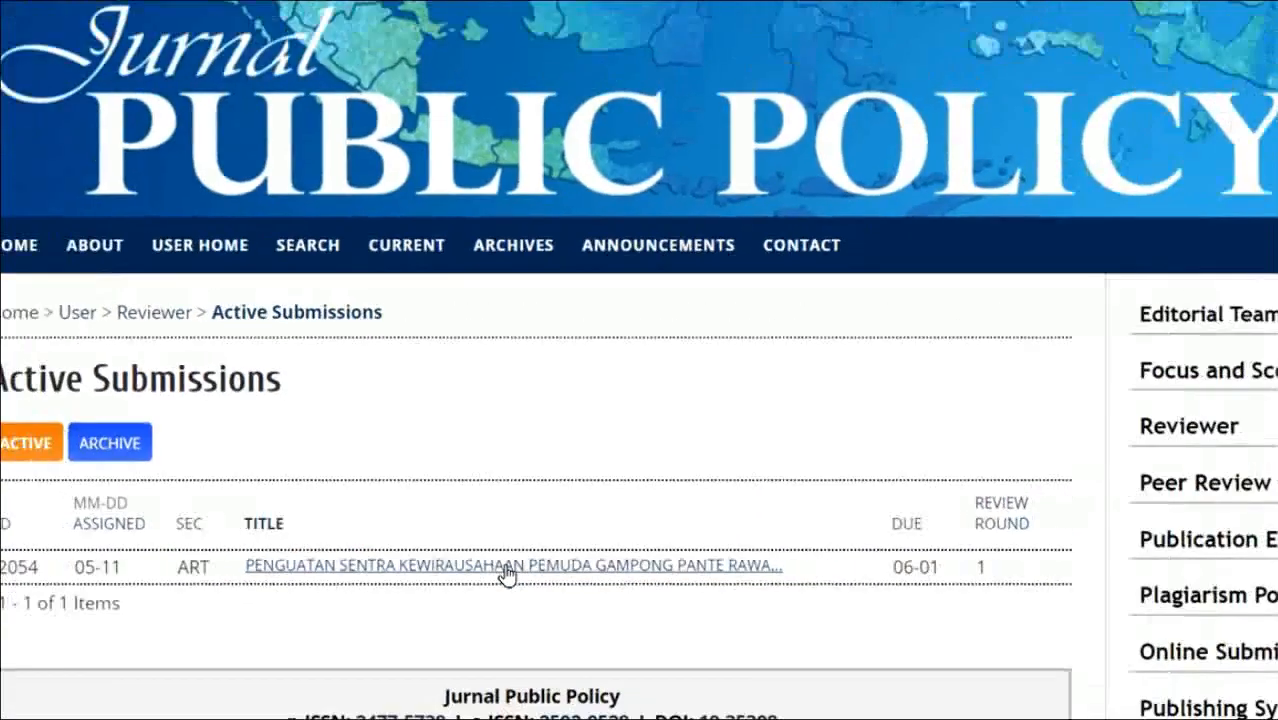
- Open submission #2054 from Active Submissions and view its review schedule (due 2020-06-01) and review steps
{"action": "left_click", "coordinate": [508, 568]}
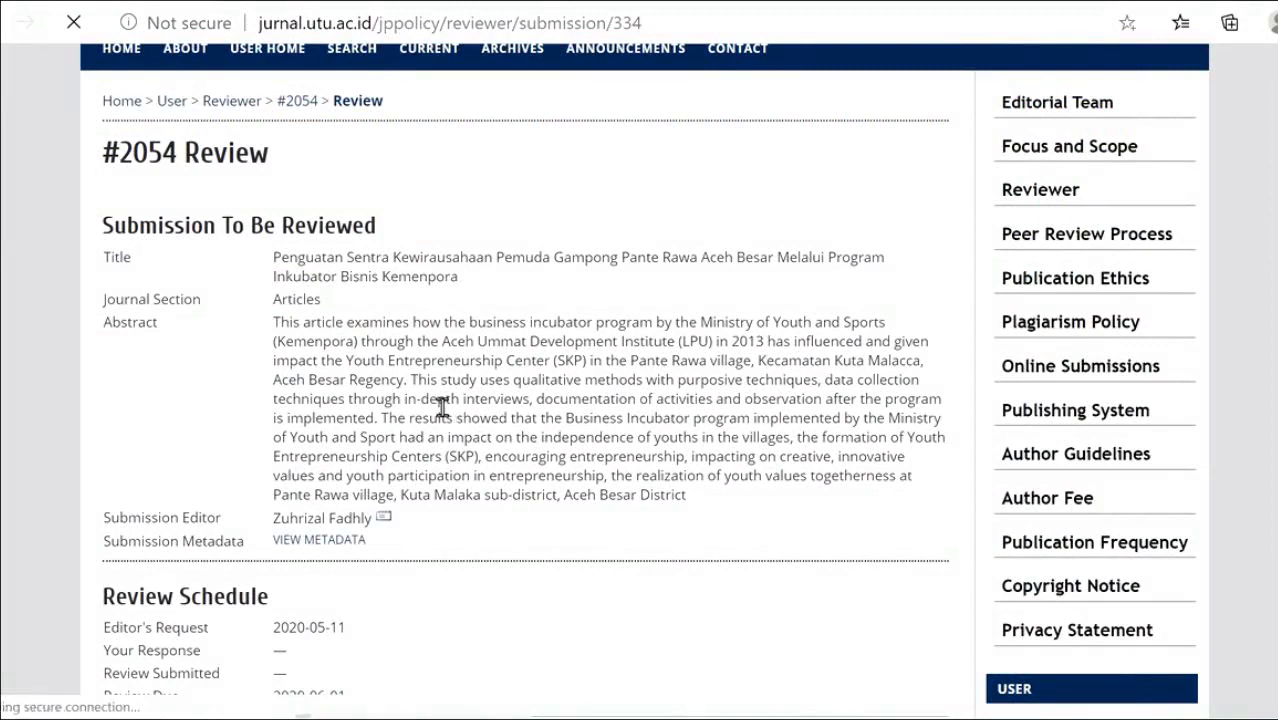
{"action": "scroll", "coordinate": [251, 418], "scroll_direction": "down", "scroll_amount": 5}
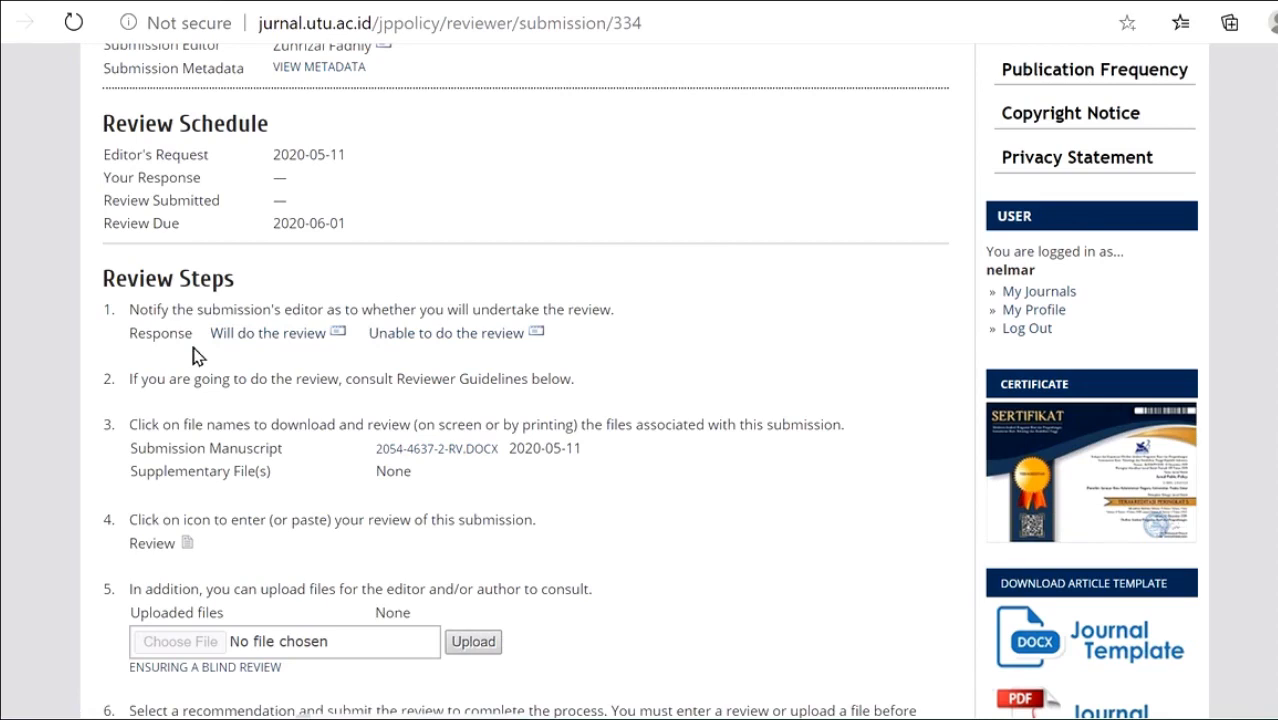
- Agree to do the #2054 review with 'Will do the review', skipping the confirmation email
{"action": "left_click", "coordinate": [245, 340]}
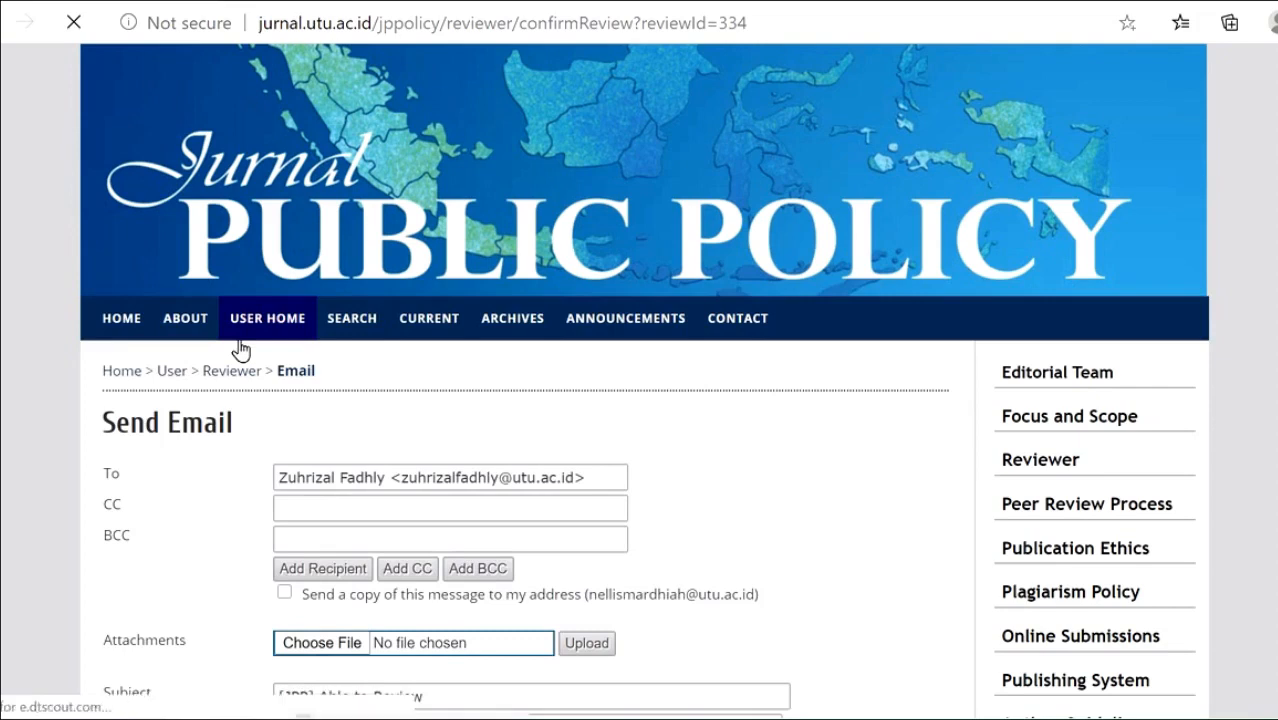
{"action": "scroll", "coordinate": [255, 380], "scroll_direction": "down", "scroll_amount": 2}
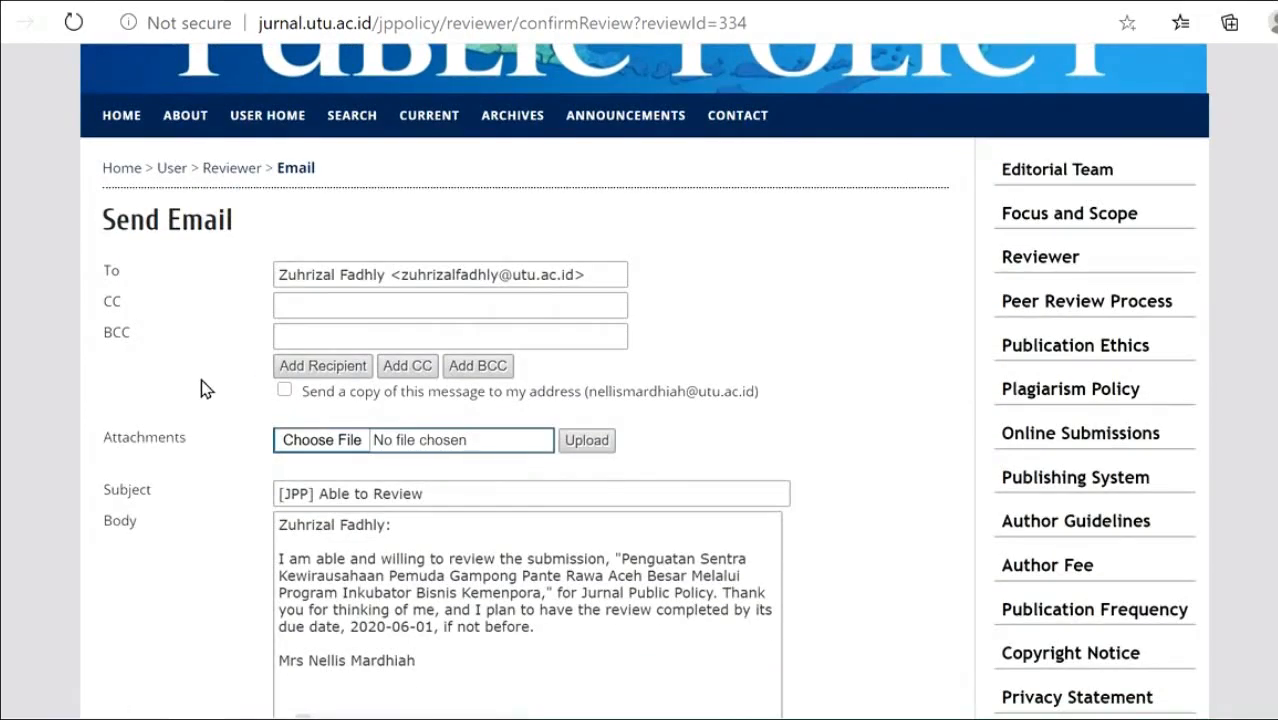
{"action": "scroll", "coordinate": [200, 385], "scroll_direction": "down", "scroll_amount": 1}
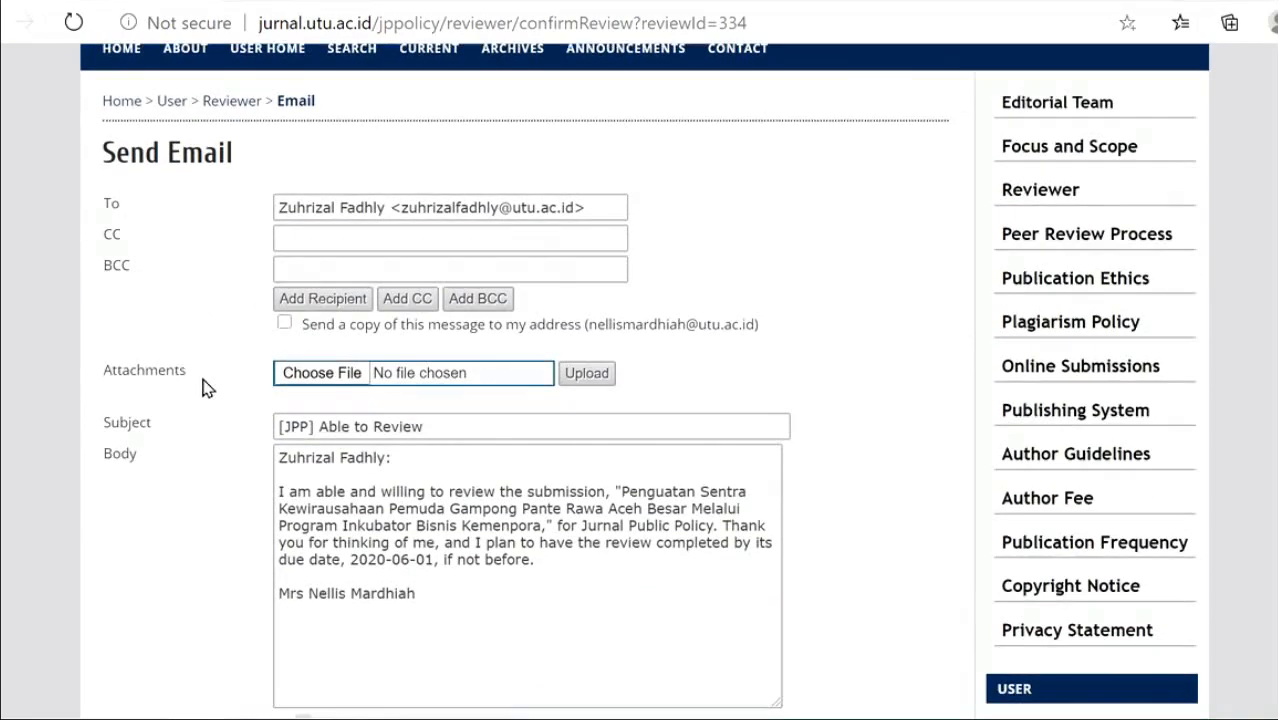
{"action": "scroll", "coordinate": [215, 410], "scroll_direction": "down", "scroll_amount": 1}
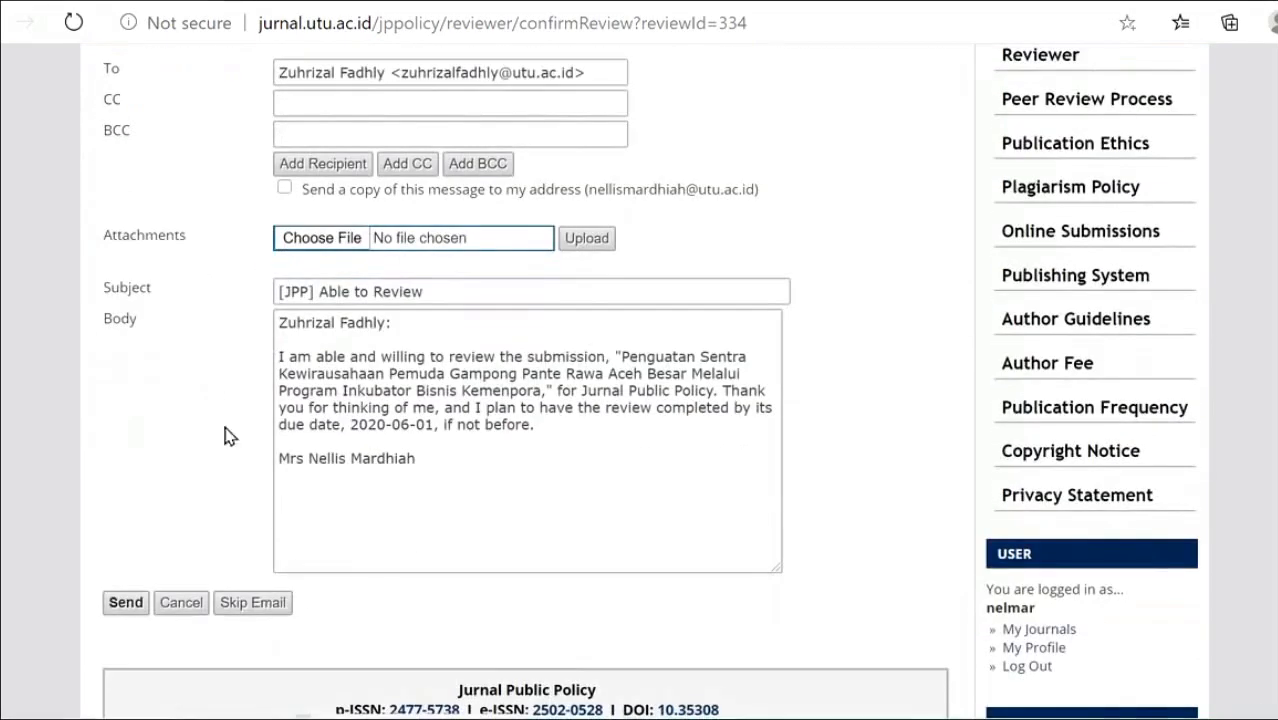
{"action": "left_click", "coordinate": [260, 602]}
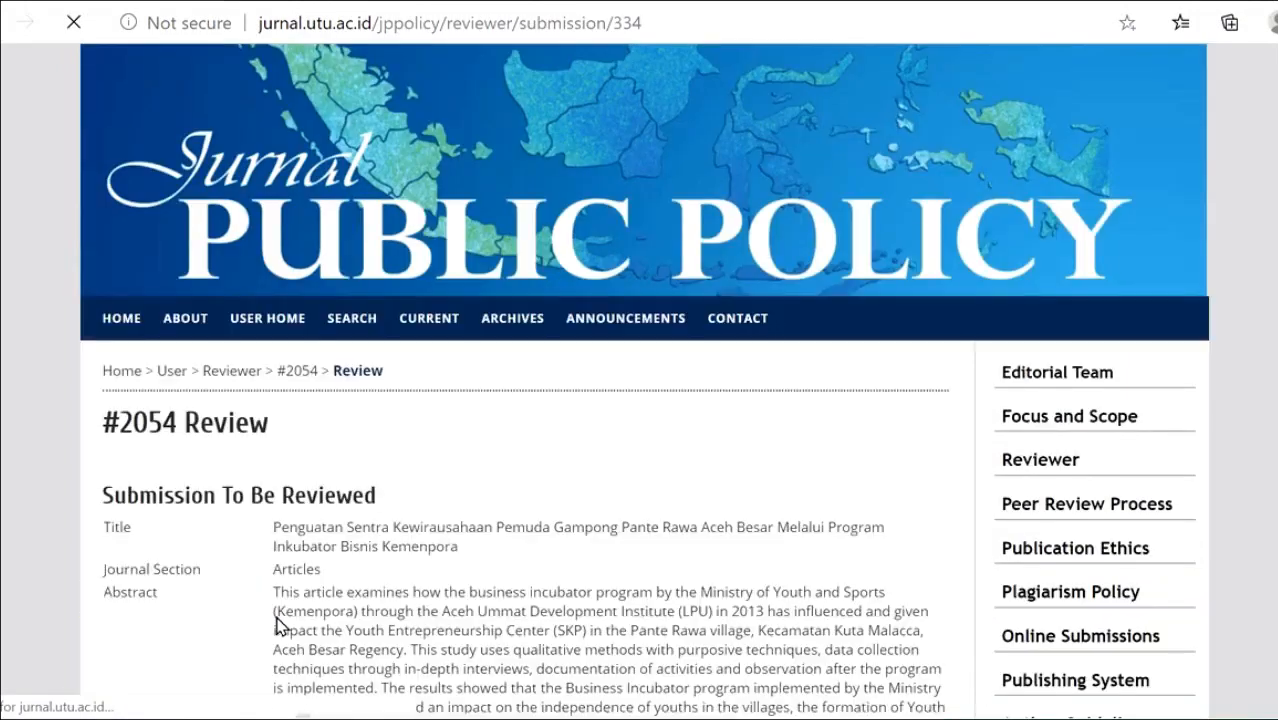
{"action": "scroll", "coordinate": [262, 600], "scroll_direction": "down", "scroll_amount": 4}
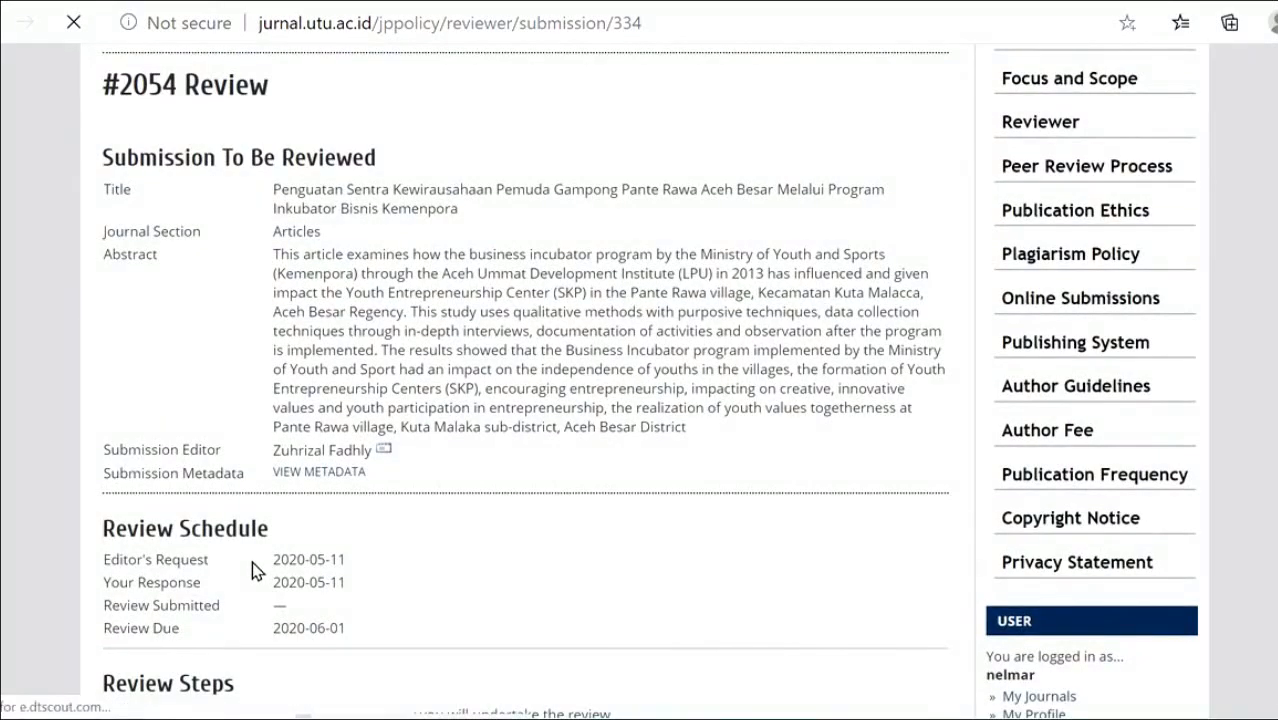
{"action": "scroll", "coordinate": [255, 565], "scroll_direction": "down", "scroll_amount": 3}
{"action": "scroll", "coordinate": [254, 545], "scroll_direction": "down", "scroll_amount": 2}
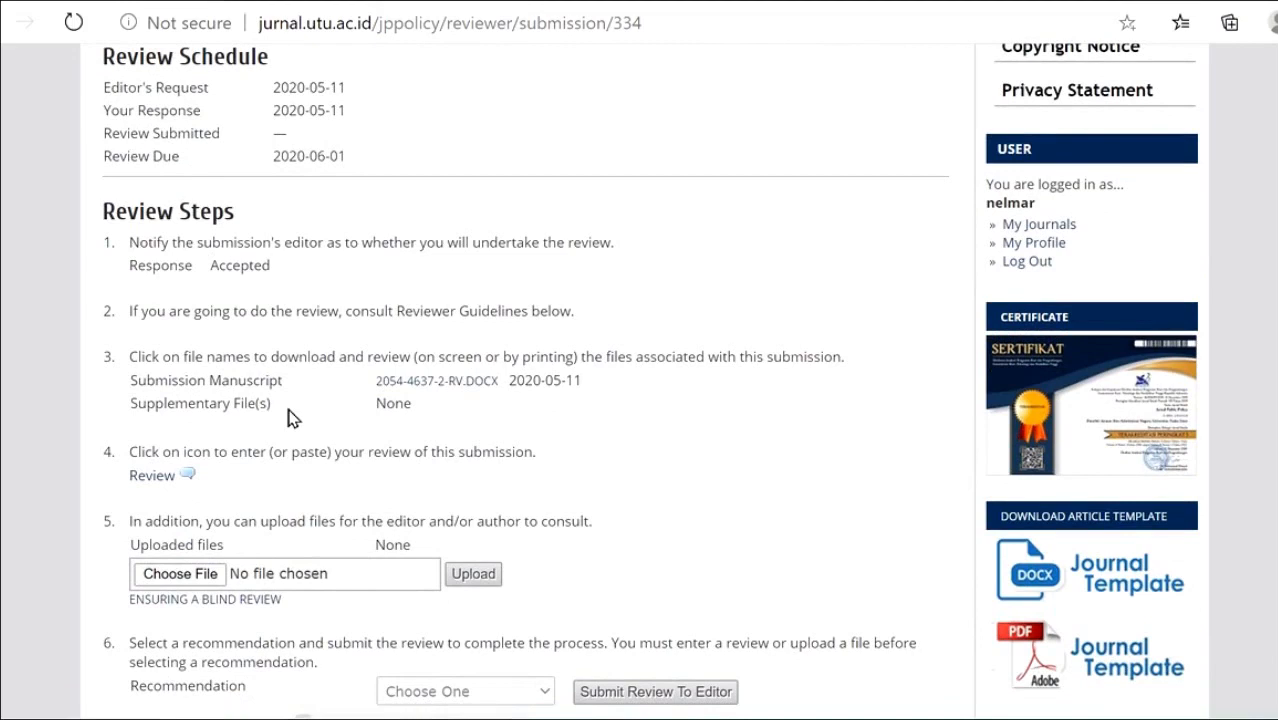
- Download the manuscript 2054-4637-2-RV and show it in the Downloads folder
{"action": "left_click", "coordinate": [432, 382]}
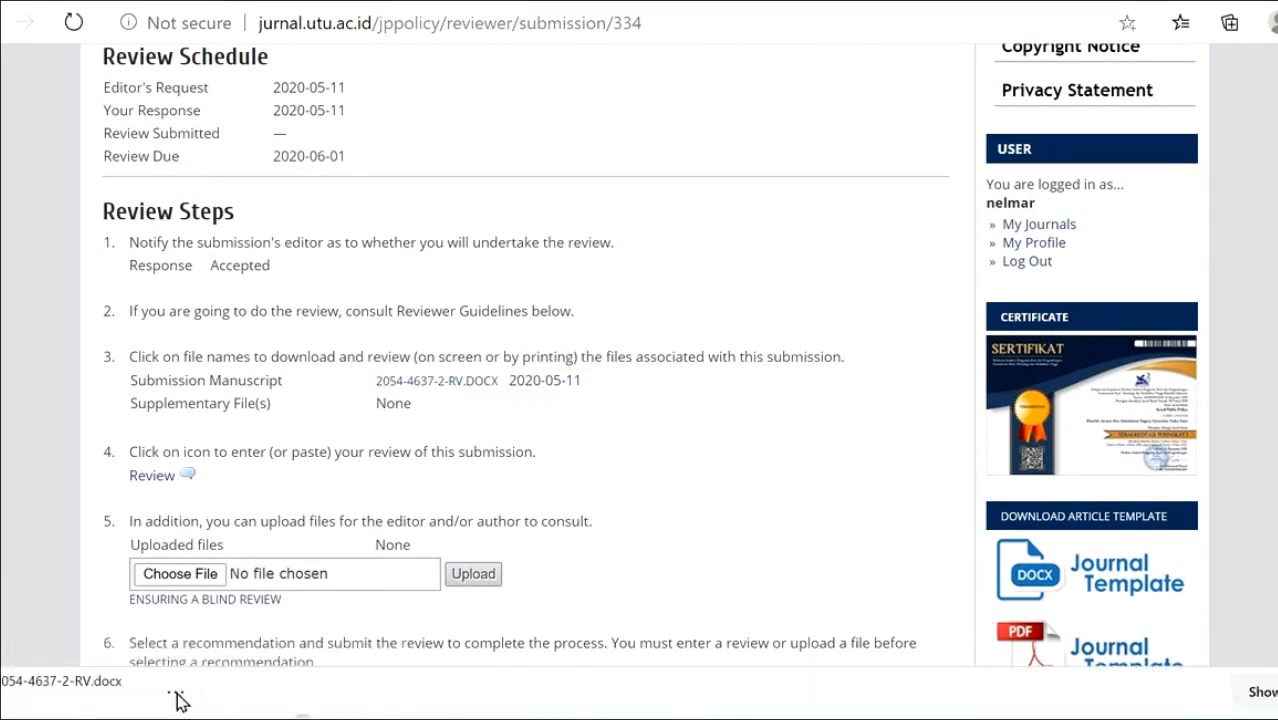
{"action": "left_click", "coordinate": [172, 691]}
{"action": "left_click", "coordinate": [176, 574]}
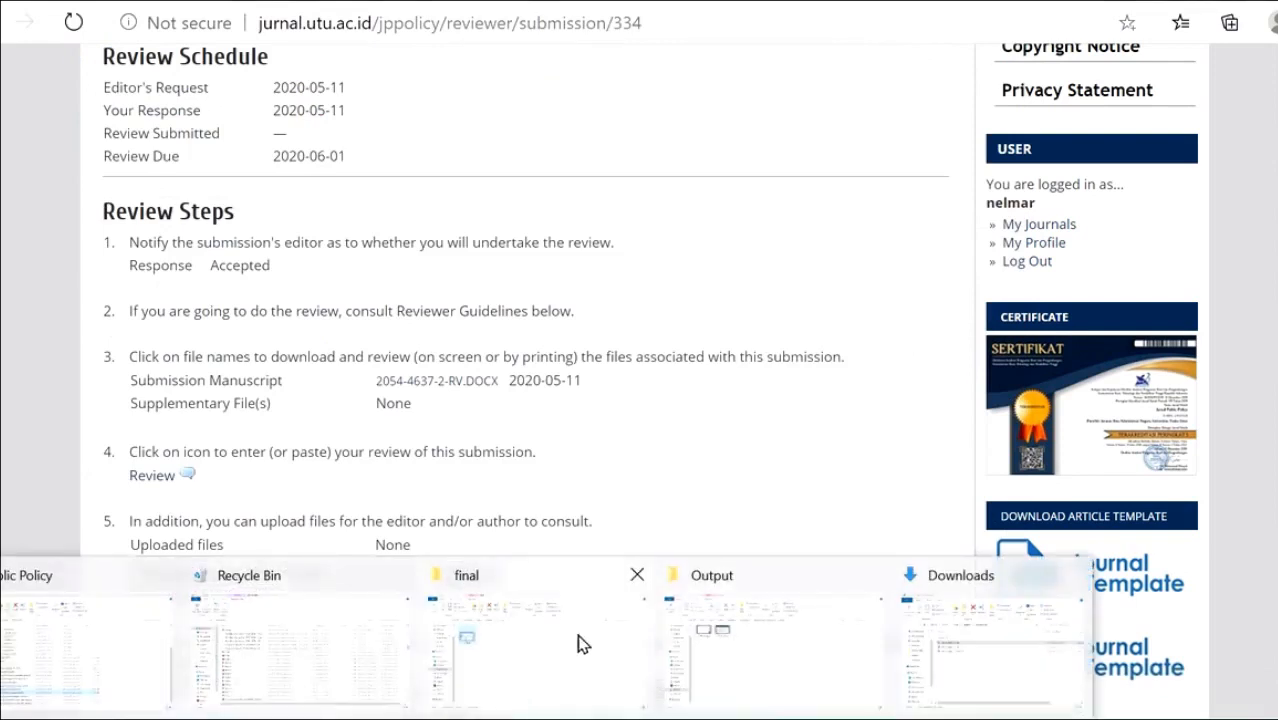
{"action": "left_click", "coordinate": [918, 632]}
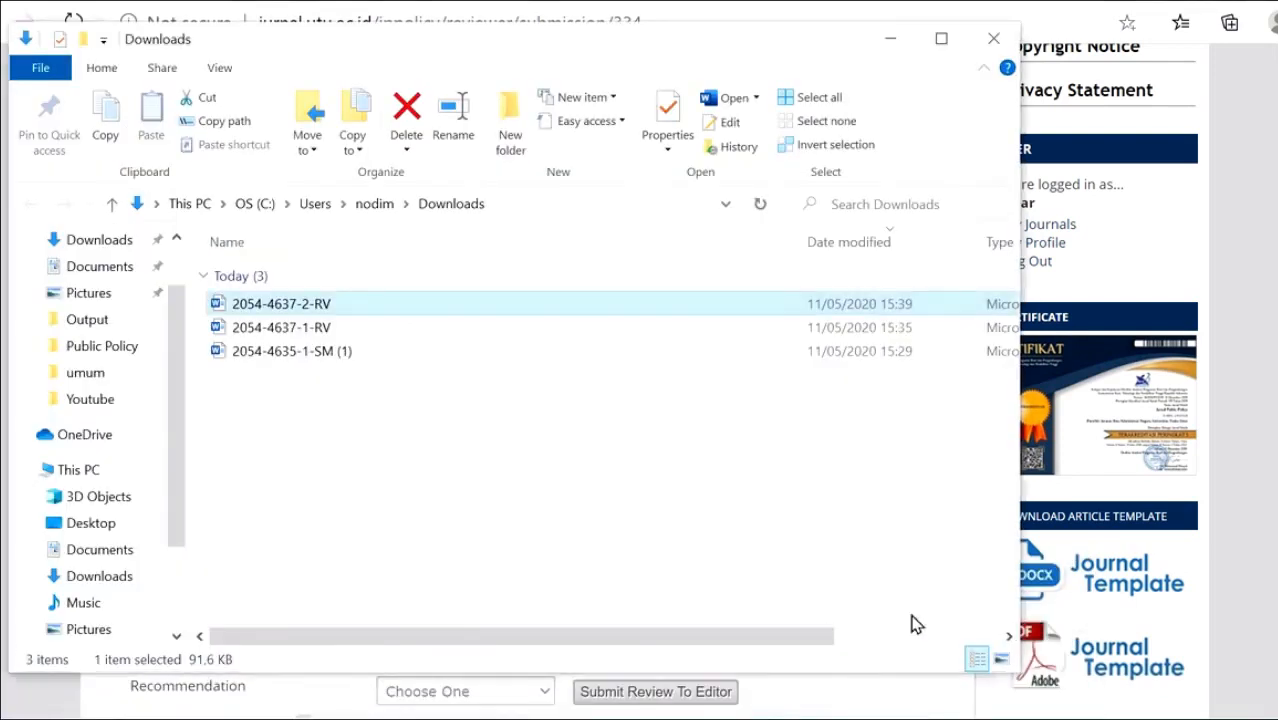
- Delete the older 2054-4637-1-RV file and open 2054-4637-2-RV in Word
{"action": "left_click", "coordinate": [315, 330]}
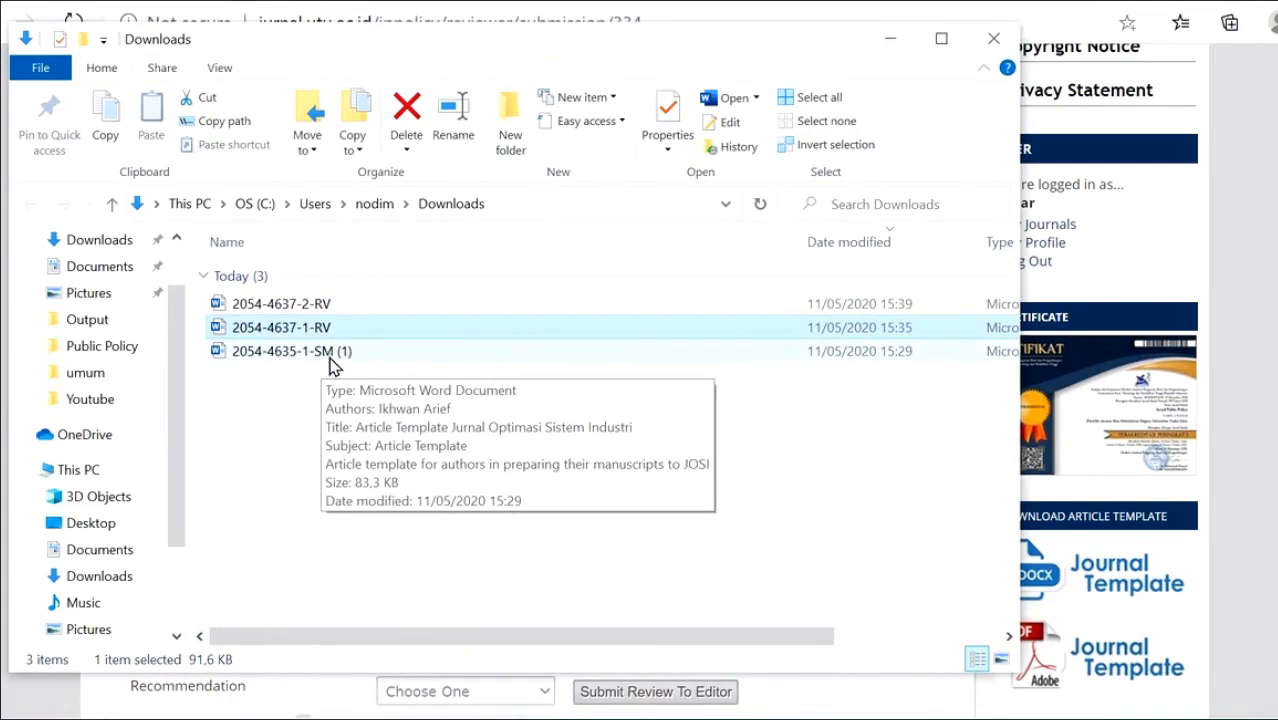
{"action": "key", "text": "Delete"}
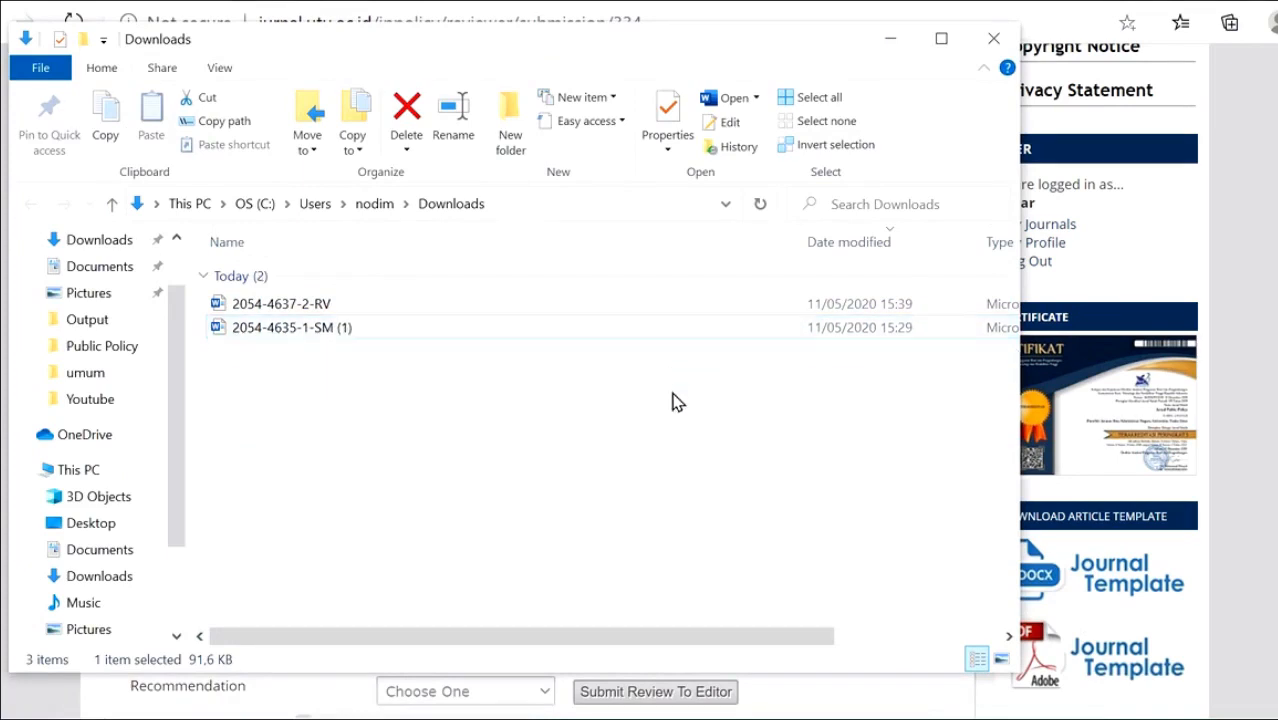
{"action": "double_click", "coordinate": [357, 308]}
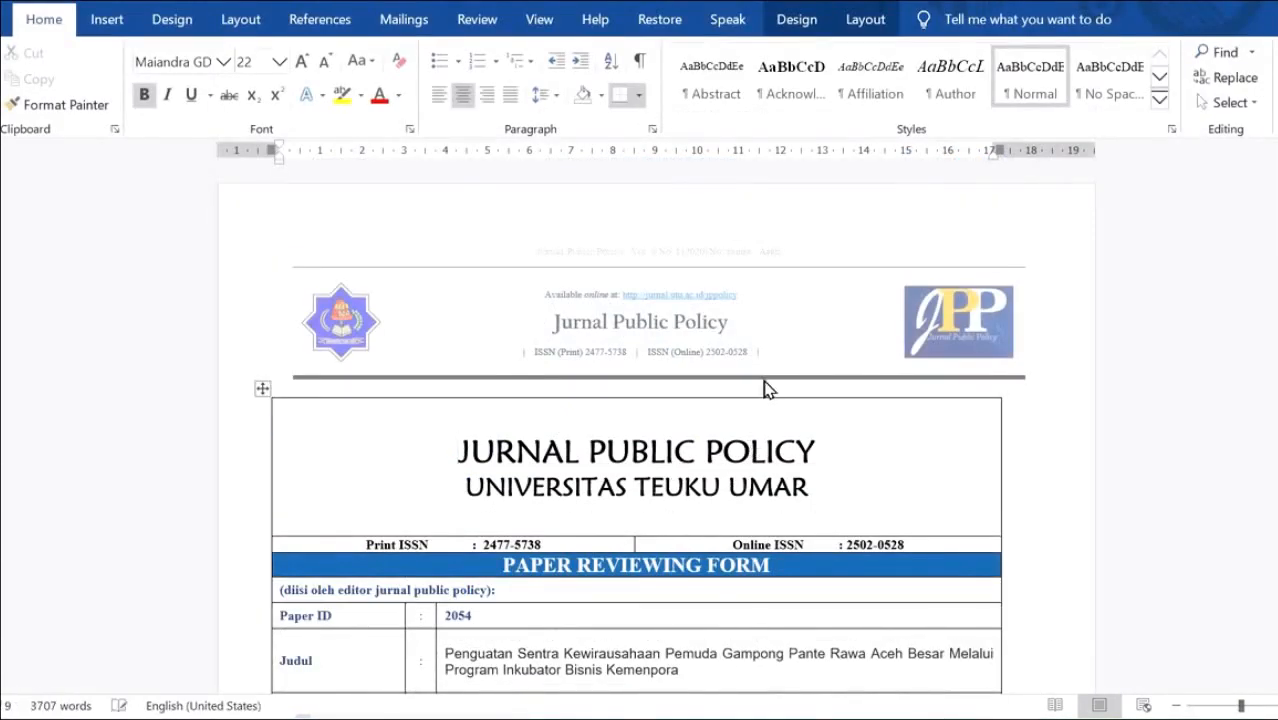
{"action": "scroll", "coordinate": [830, 386], "scroll_direction": "down", "scroll_amount": 2}
{"action": "scroll", "coordinate": [827, 366], "scroll_direction": "down", "scroll_amount": 3}
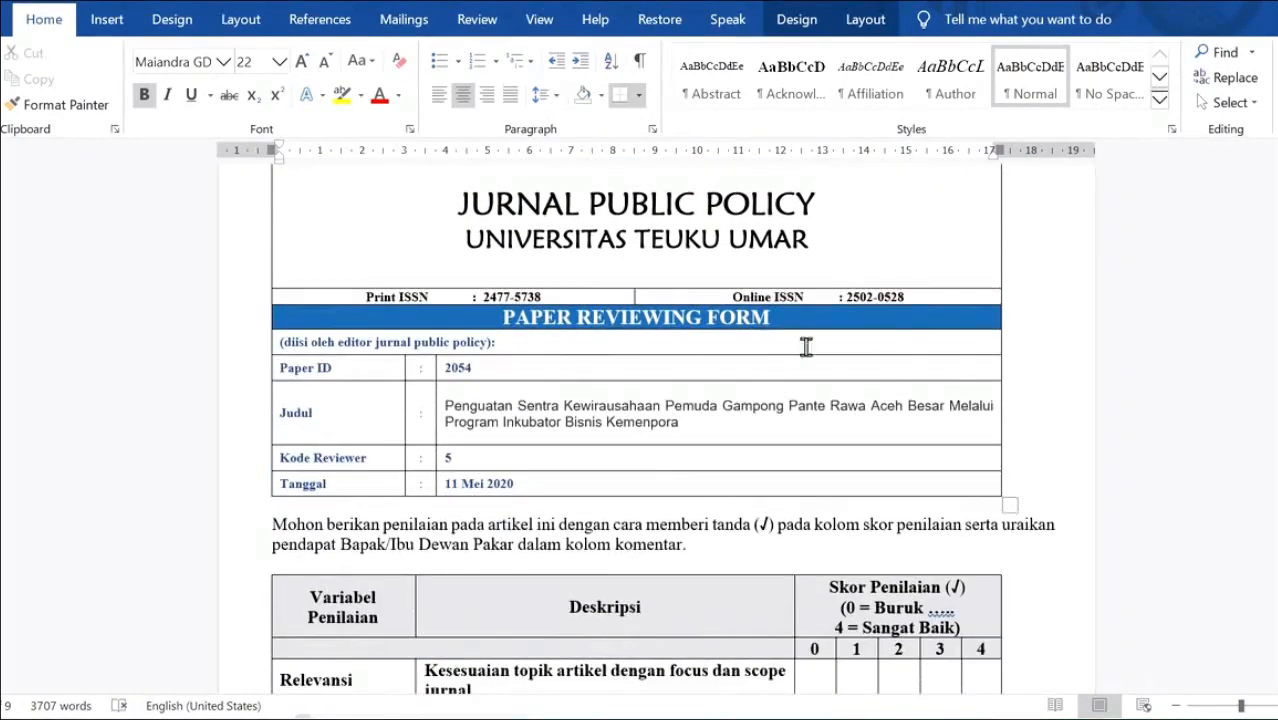
{"action": "scroll", "coordinate": [656, 476], "scroll_direction": "down", "scroll_amount": 2}
{"action": "scroll", "coordinate": [658, 459], "scroll_direction": "down", "scroll_amount": 1}
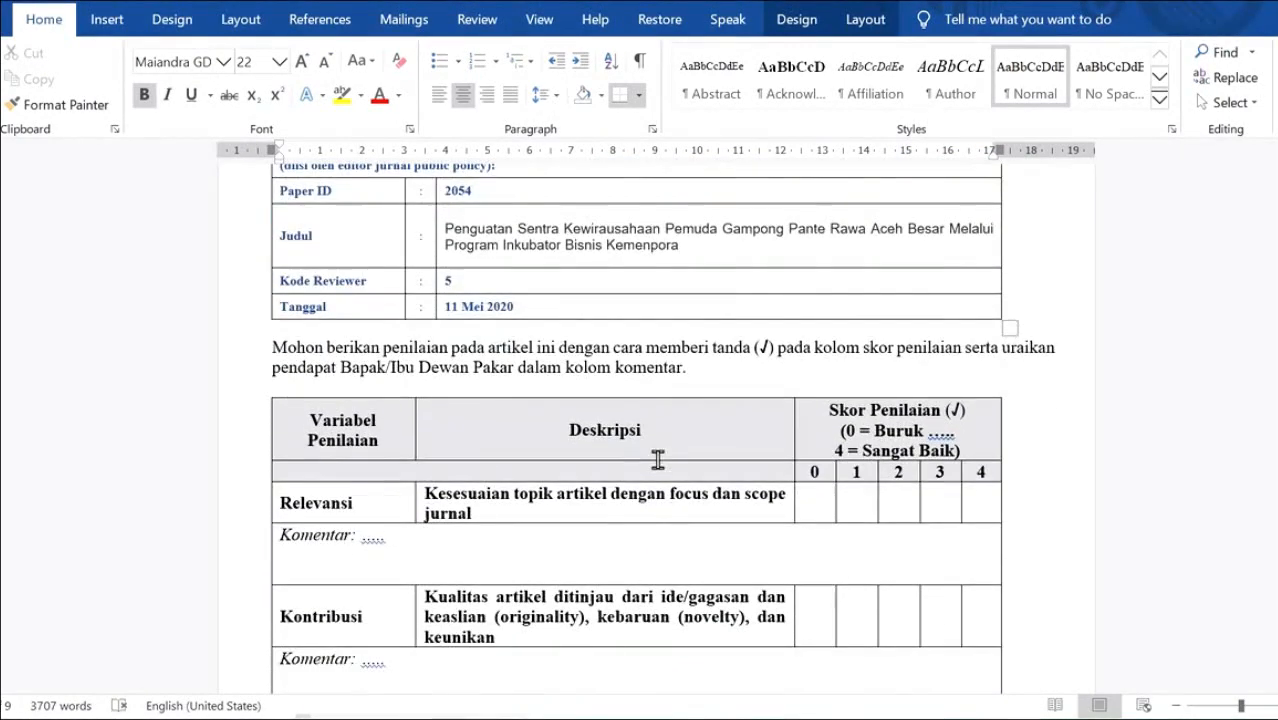
{"action": "scroll", "coordinate": [637, 403], "scroll_direction": "up", "scroll_amount": 5}
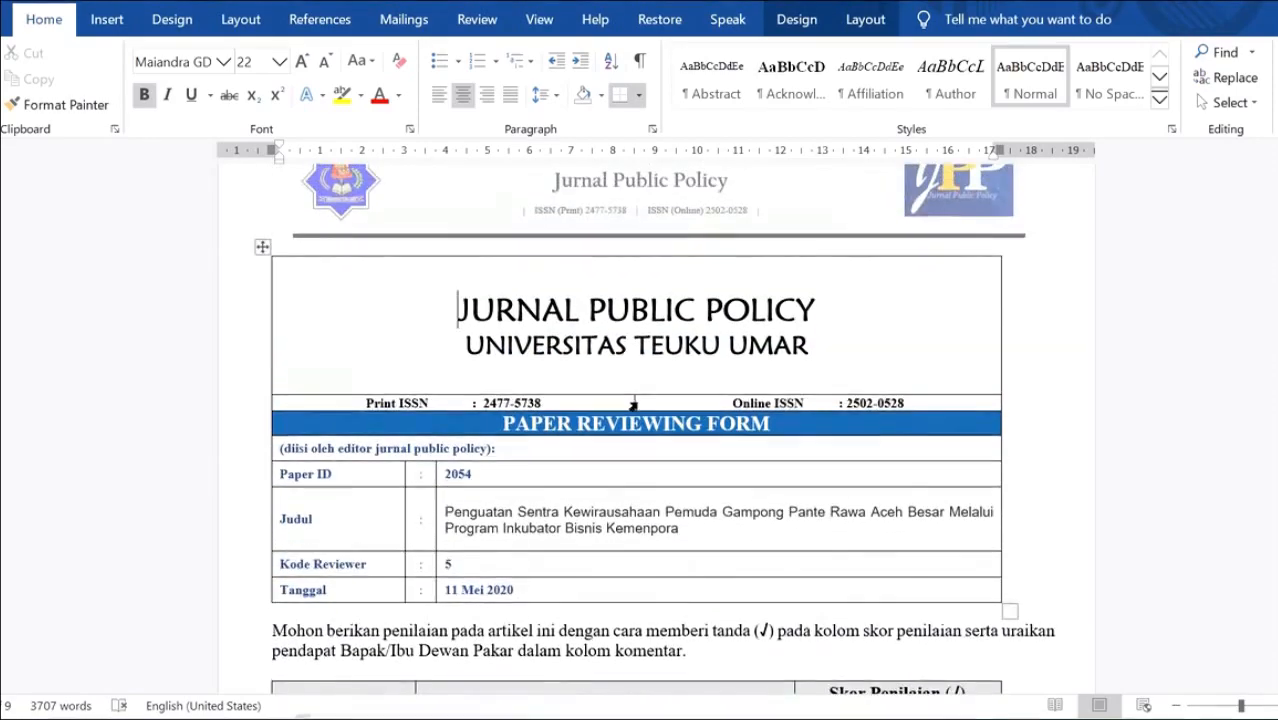
{"action": "scroll", "coordinate": [708, 393], "scroll_direction": "up", "scroll_amount": 1}
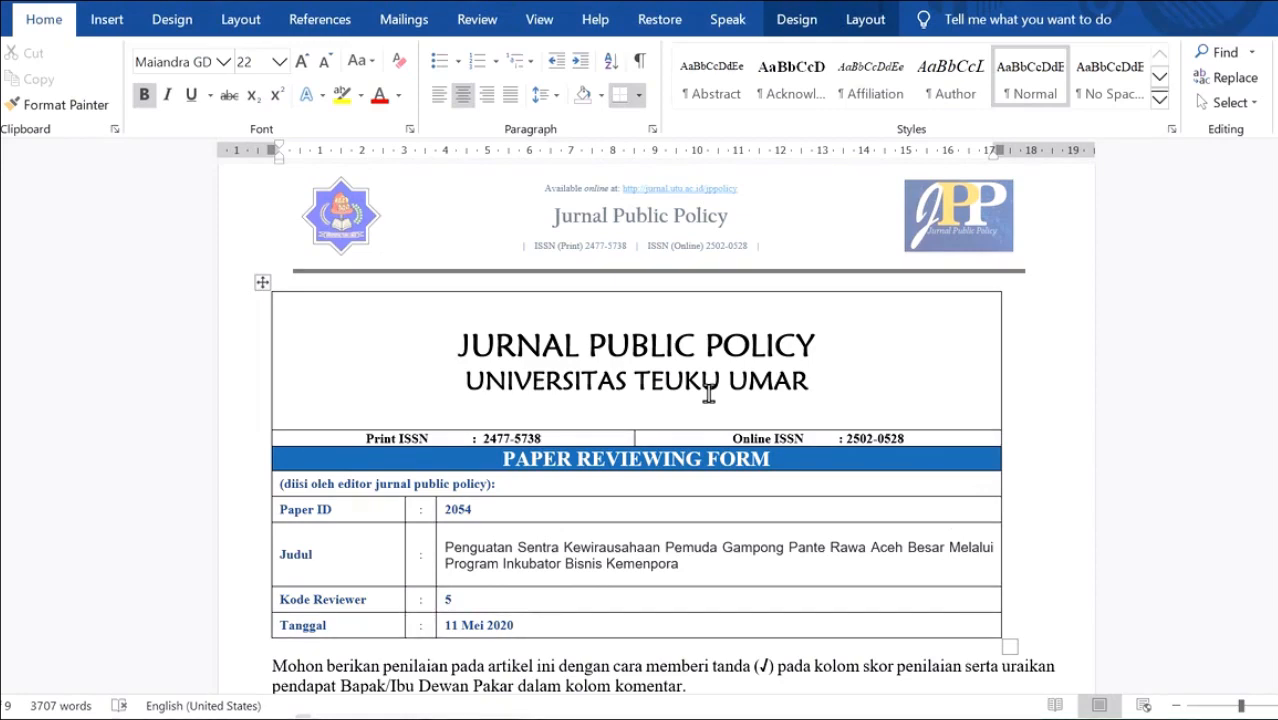
{"action": "scroll", "coordinate": [675, 422], "scroll_direction": "down", "scroll_amount": 5}
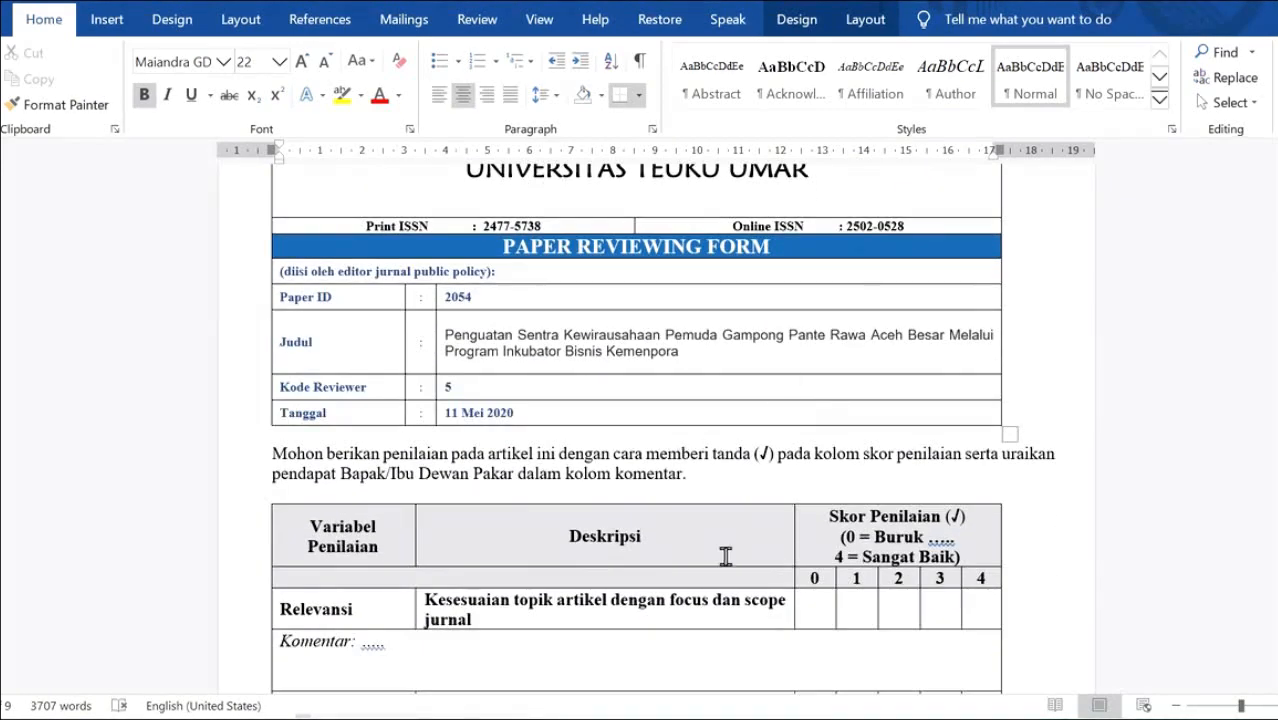
{"action": "scroll", "coordinate": [730, 540], "scroll_direction": "down", "scroll_amount": 2}
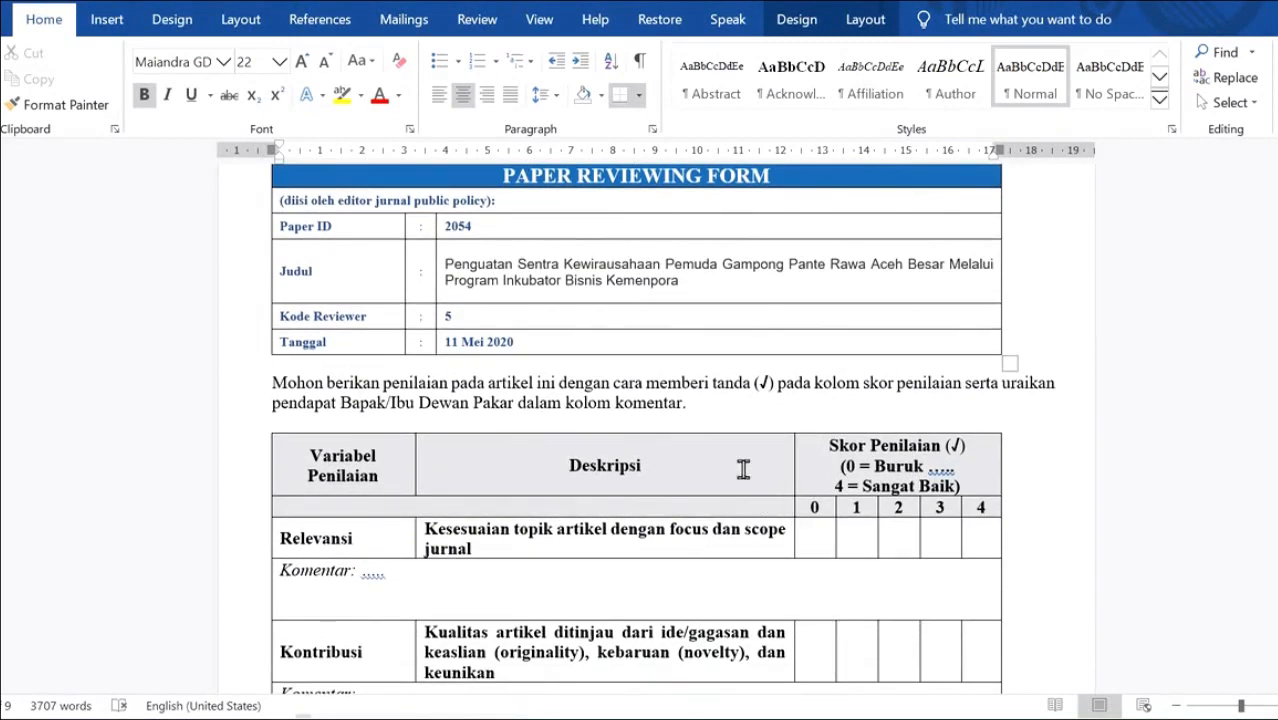
{"action": "scroll", "coordinate": [720, 470], "scroll_direction": "down", "scroll_amount": 6}
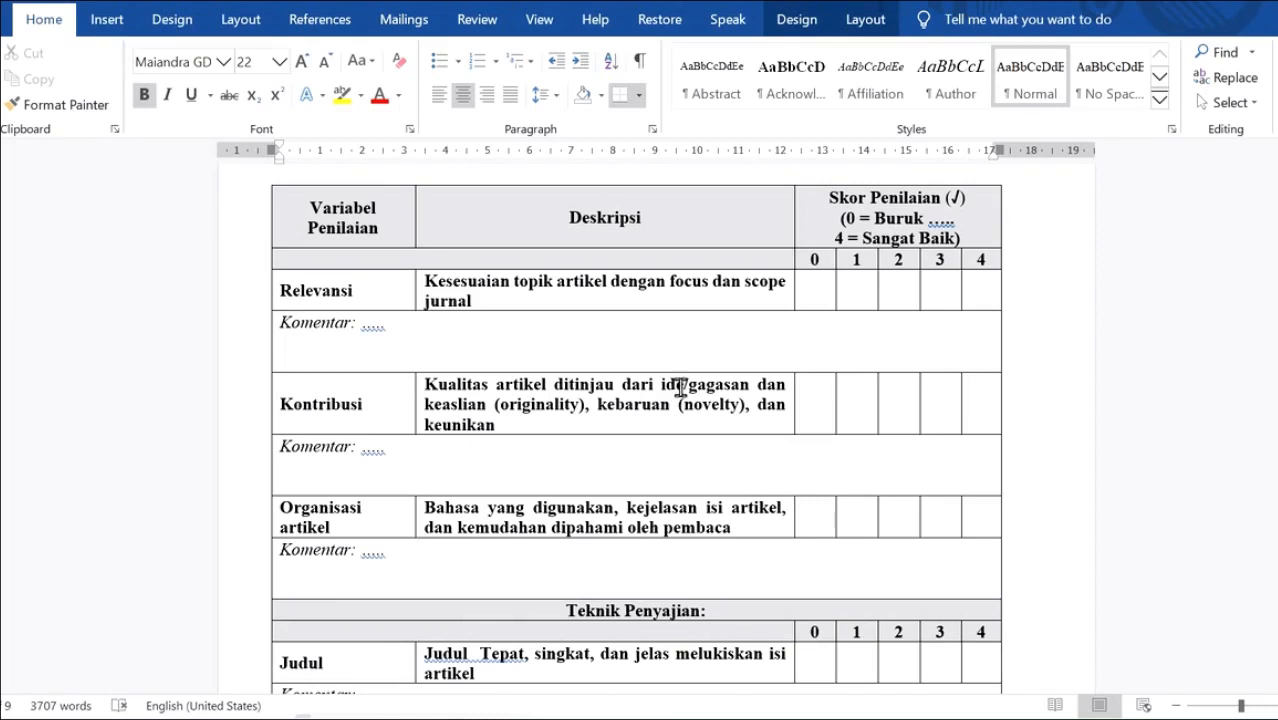
{"action": "scroll", "coordinate": [683, 382], "scroll_direction": "down", "scroll_amount": 5}
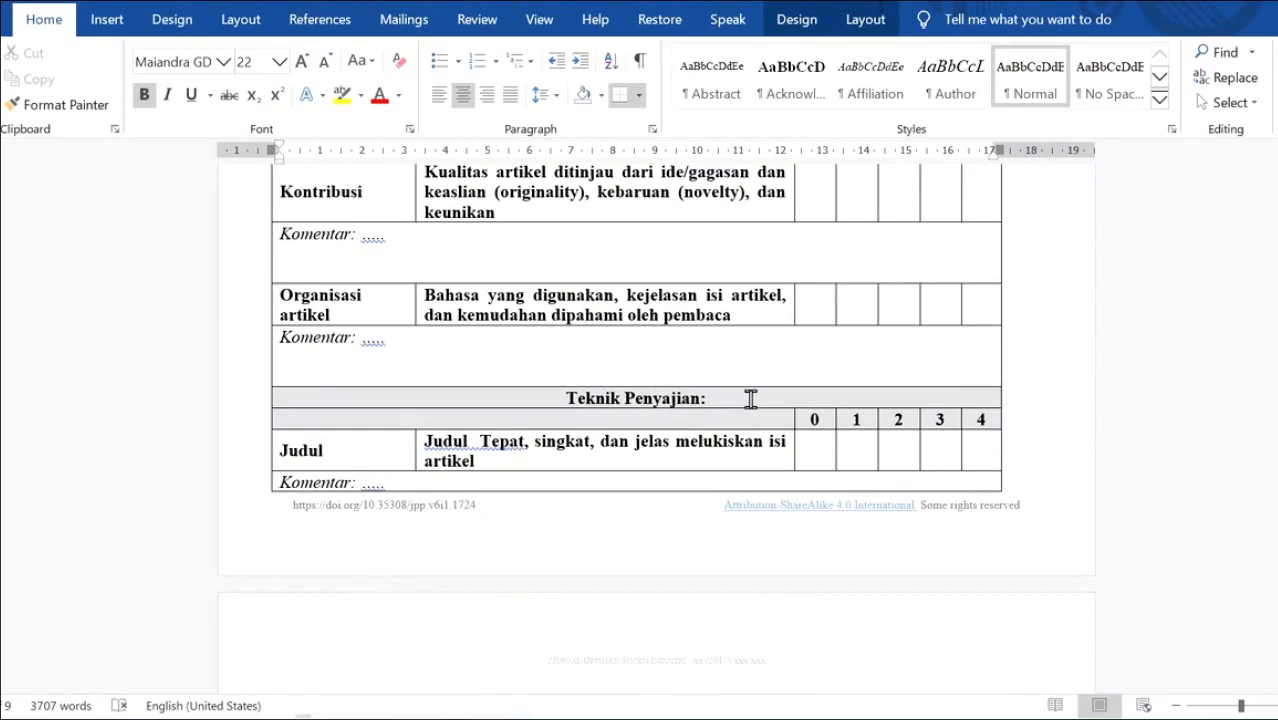
{"action": "scroll", "coordinate": [748, 398], "scroll_direction": "down", "scroll_amount": 3}
{"action": "scroll", "coordinate": [748, 398], "scroll_direction": "down", "scroll_amount": 20}
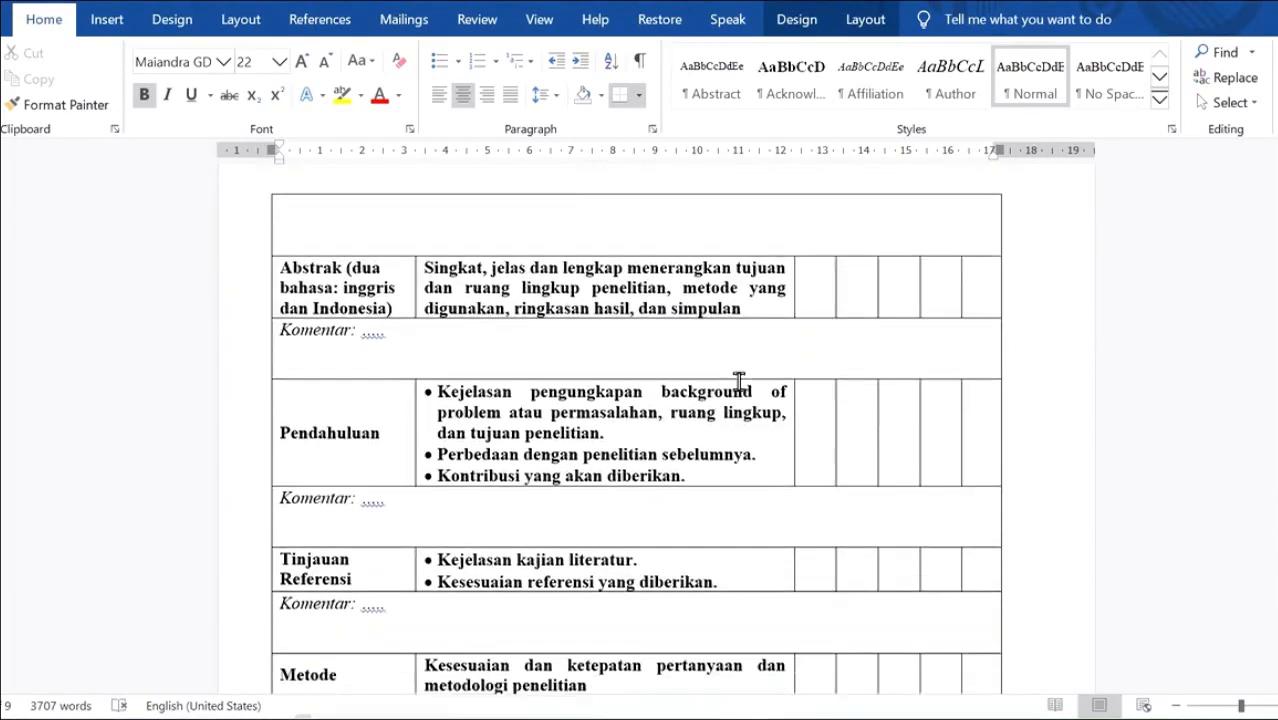
{"action": "scroll", "coordinate": [724, 376], "scroll_direction": "down", "scroll_amount": 15}
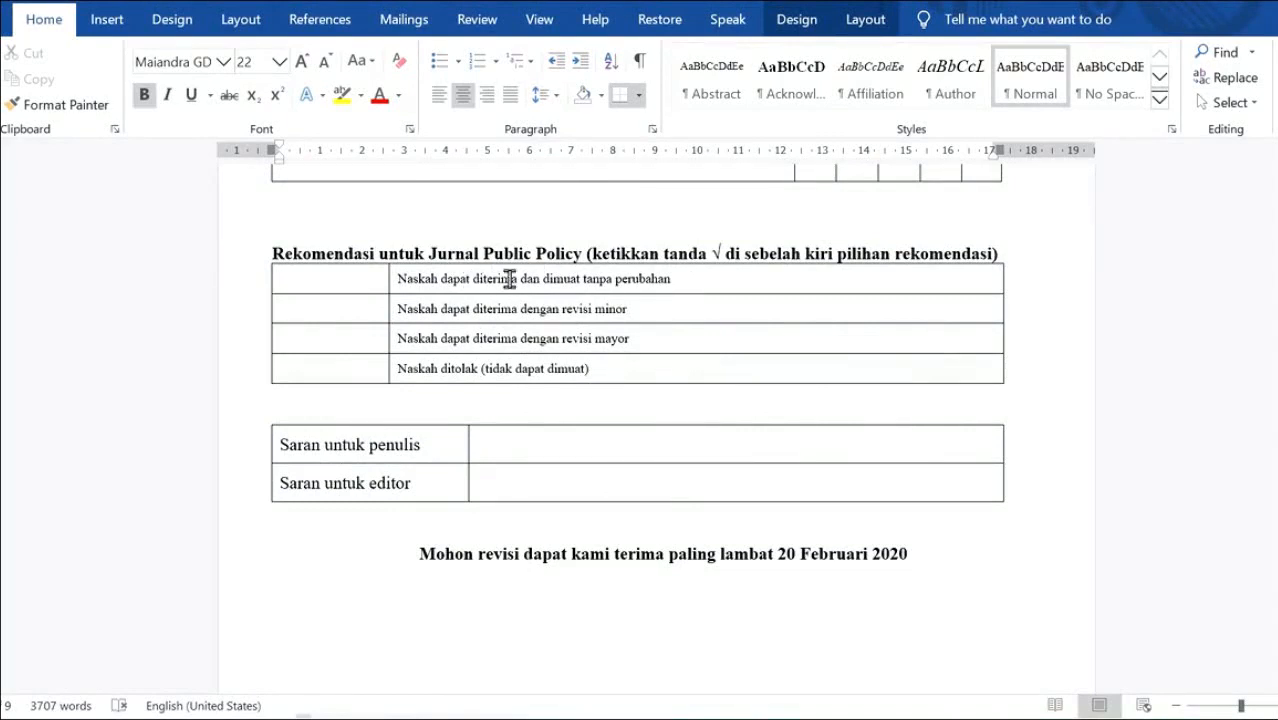
- Insert a centred √ symbol in the cell beside 'revisi minor'
{"action": "left_click", "coordinate": [380, 309]}
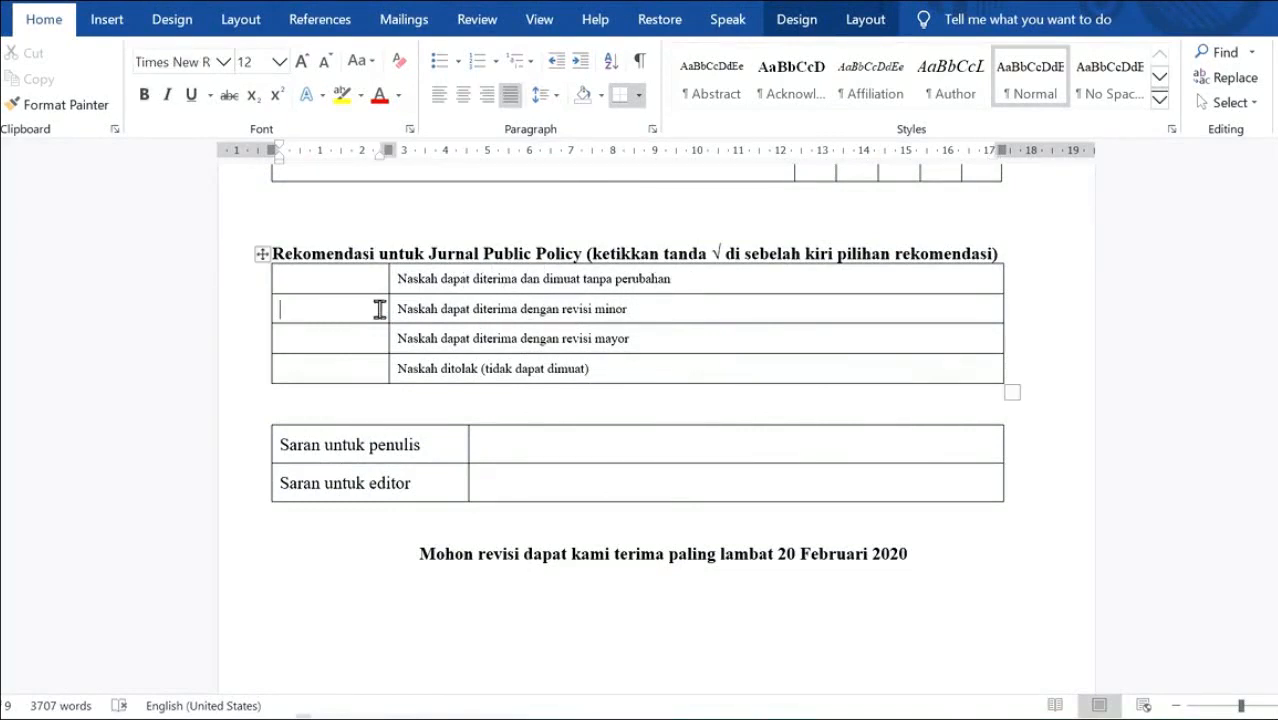
{"action": "key", "text": "ctrl+e"}
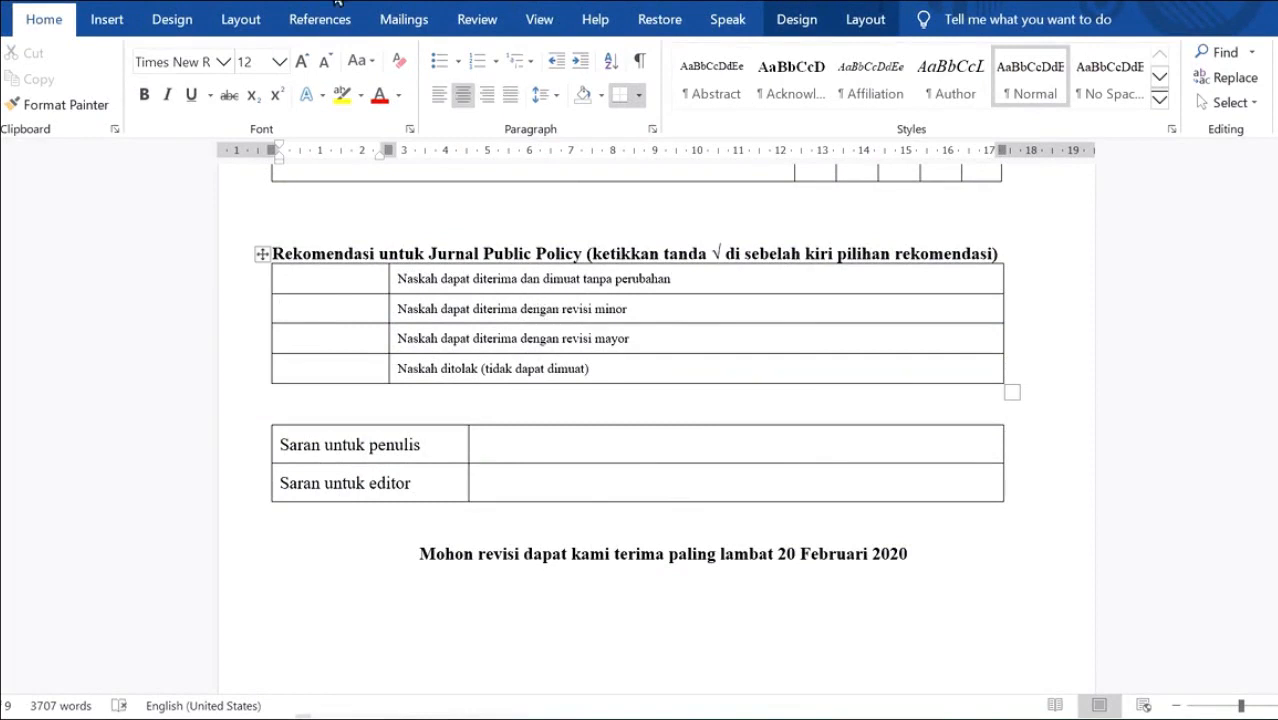
{"action": "left_click", "coordinate": [107, 20]}
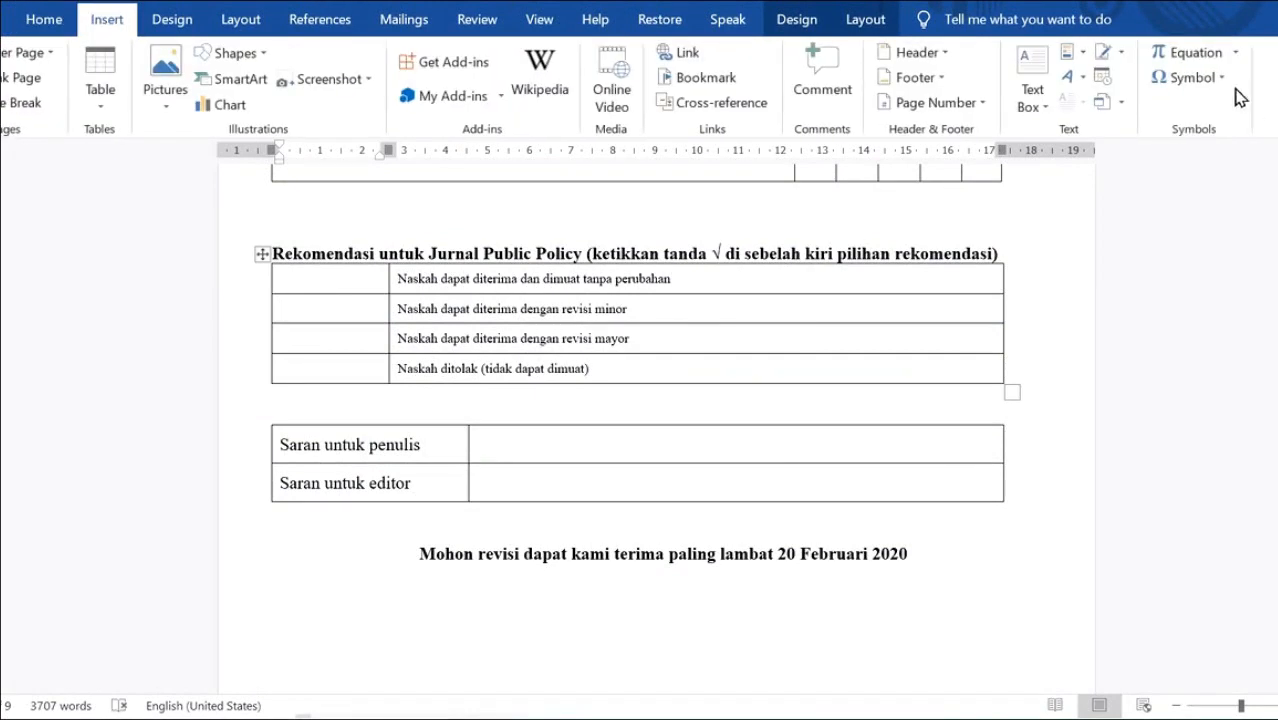
{"action": "left_click", "coordinate": [1222, 80]}
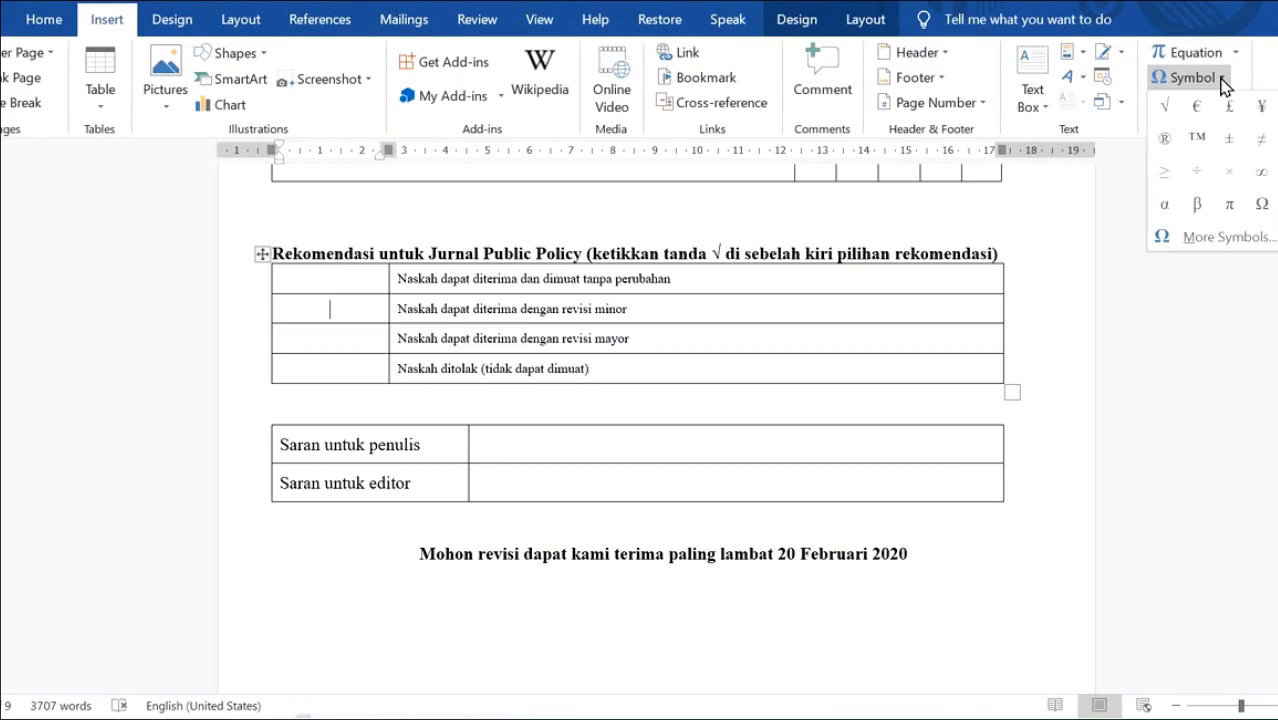
{"action": "left_click", "coordinate": [1164, 105]}
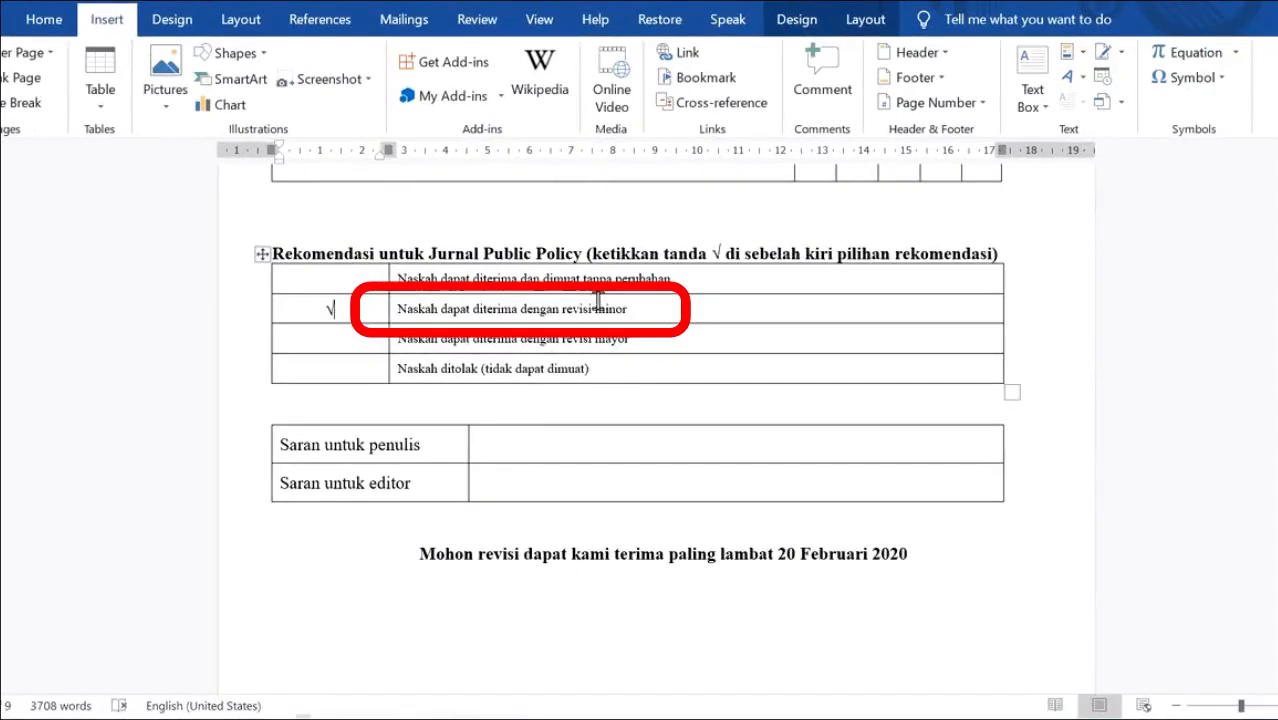
- Save the edited review form
{"action": "key", "text": "alt+f"}
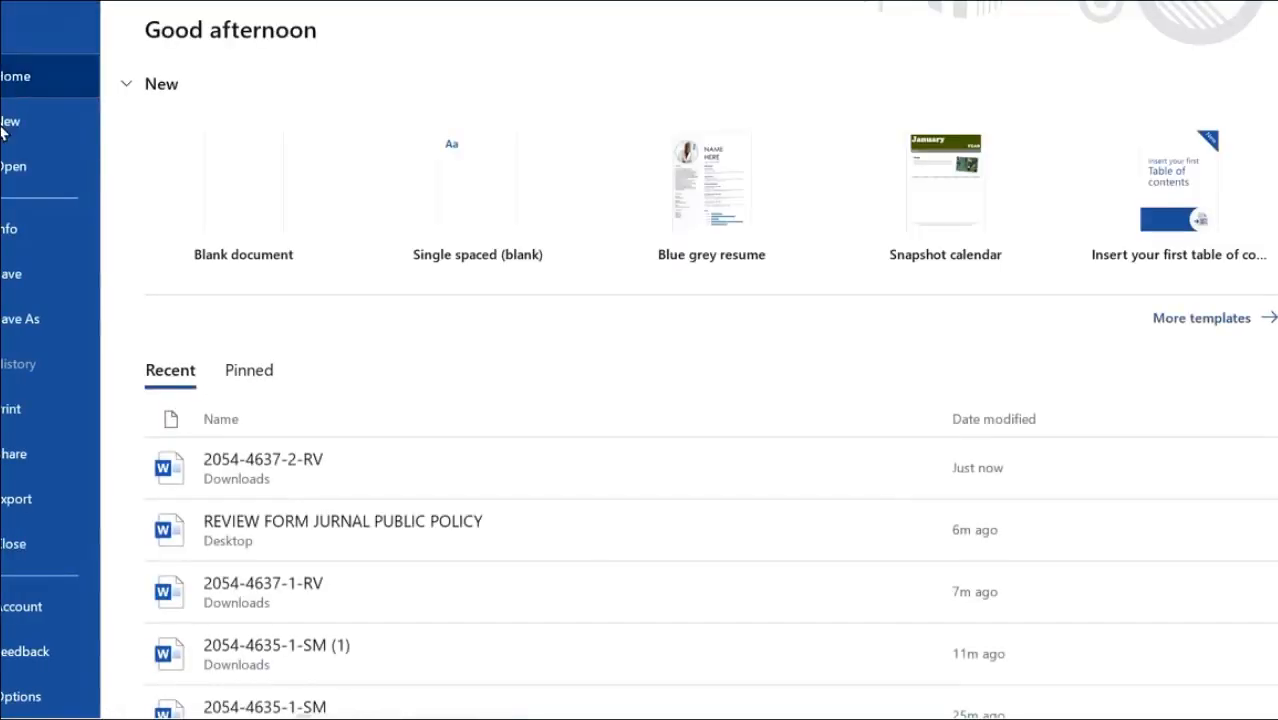
{"action": "left_click", "coordinate": [14, 280]}
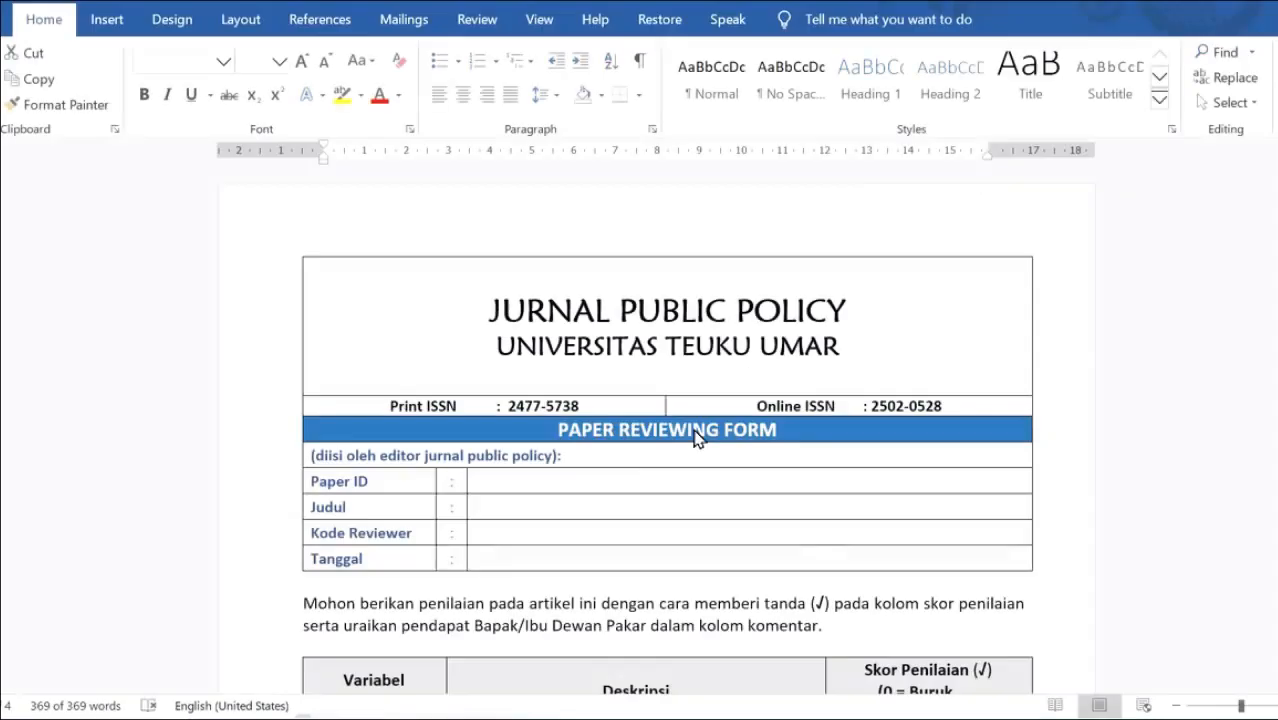
{"action": "key", "text": "ctrl+a"}
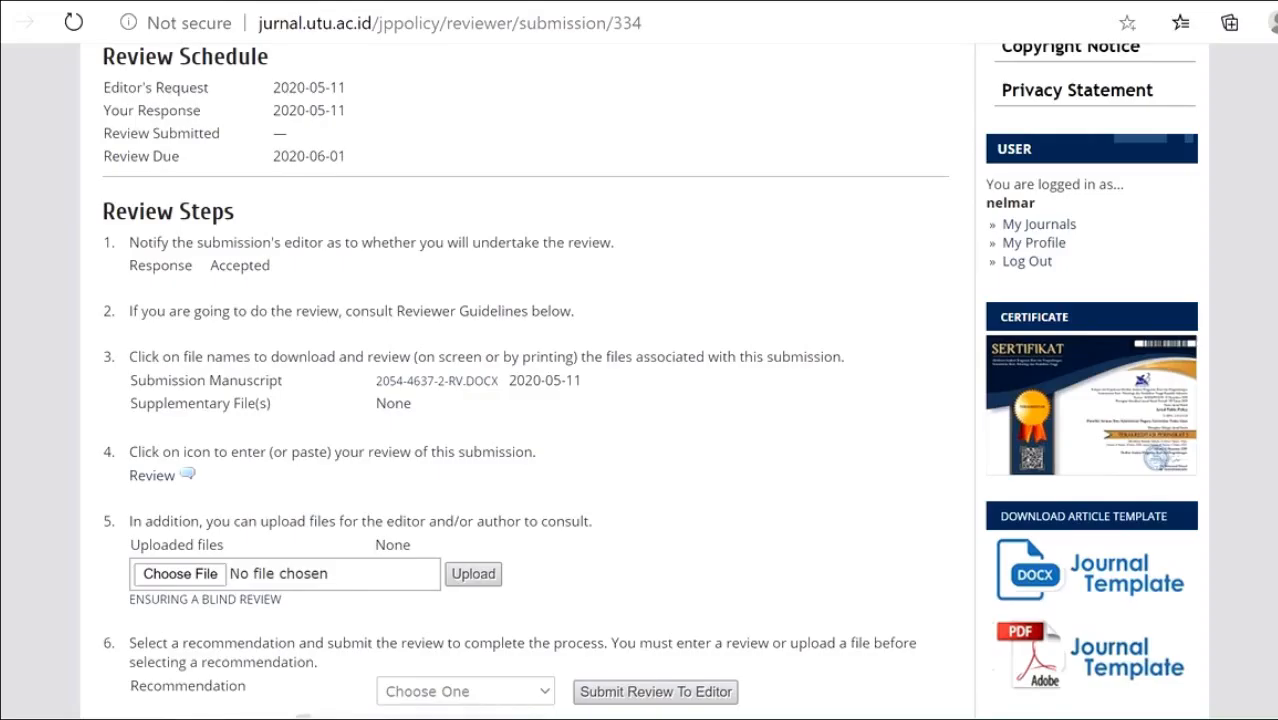
- Choose 2054-4637-2-RV from Downloads and upload it to the #2054 review
{"action": "scroll", "coordinate": [580, 417], "scroll_direction": "down", "scroll_amount": 2}
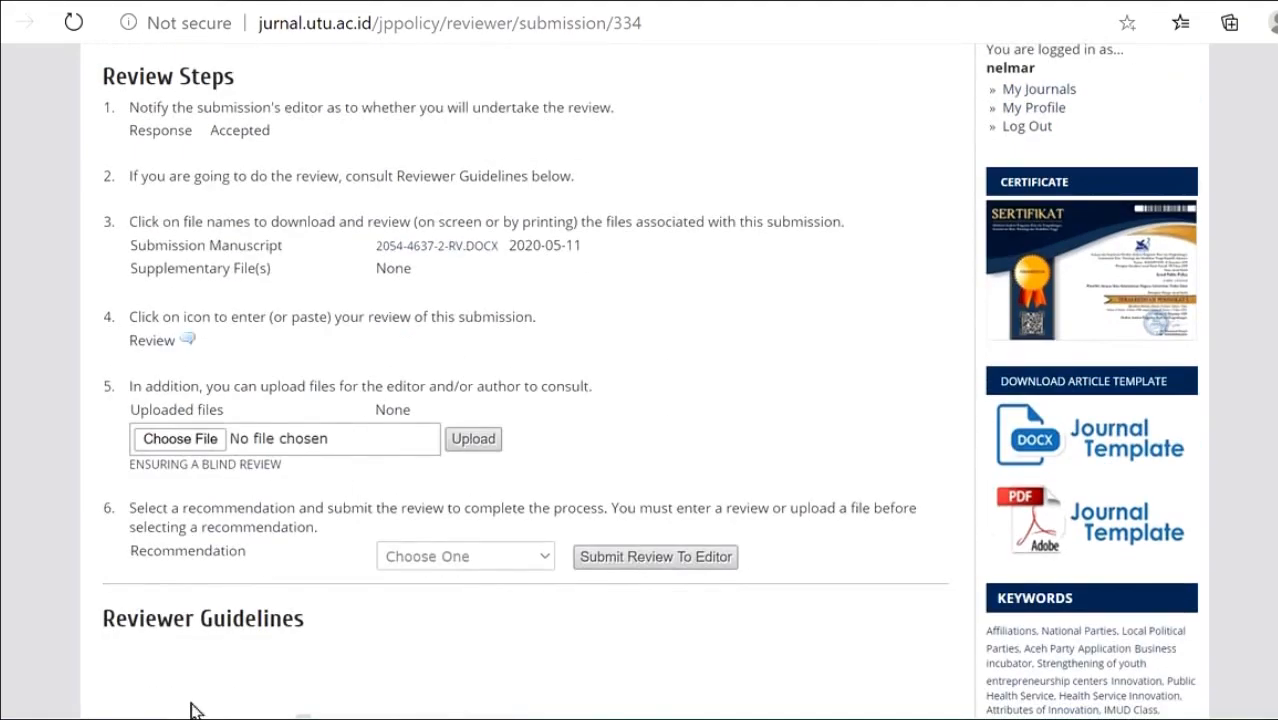
{"action": "mouse_move", "coordinate": [303, 716]}
{"action": "left_click", "coordinate": [297, 644]}
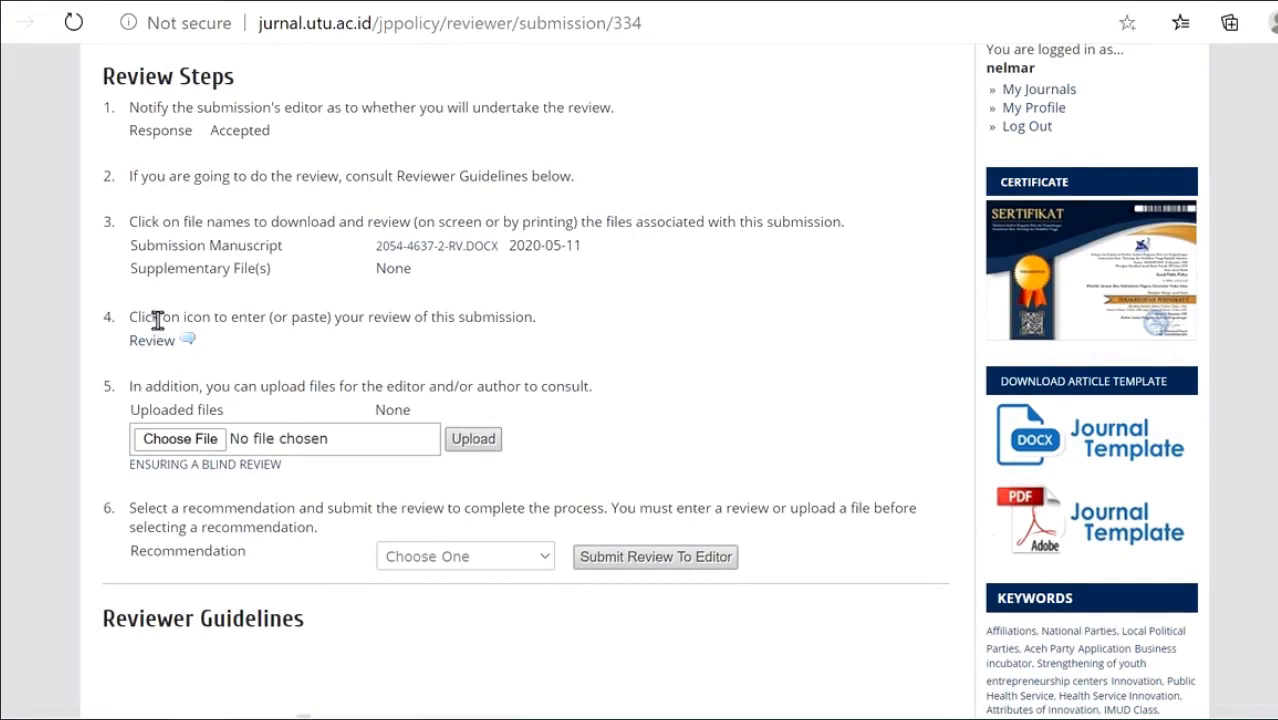
{"action": "left_click", "coordinate": [183, 441]}
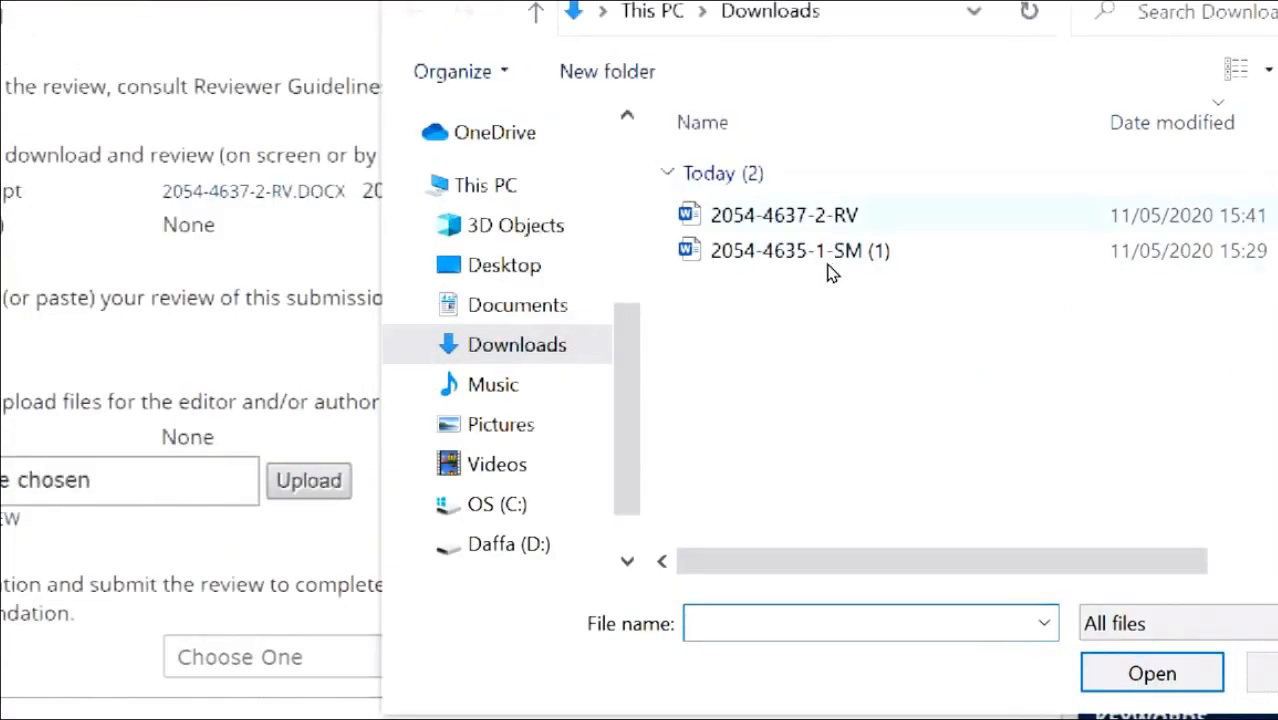
{"action": "left_click", "coordinate": [828, 215]}
{"action": "left_click", "coordinate": [1152, 673]}
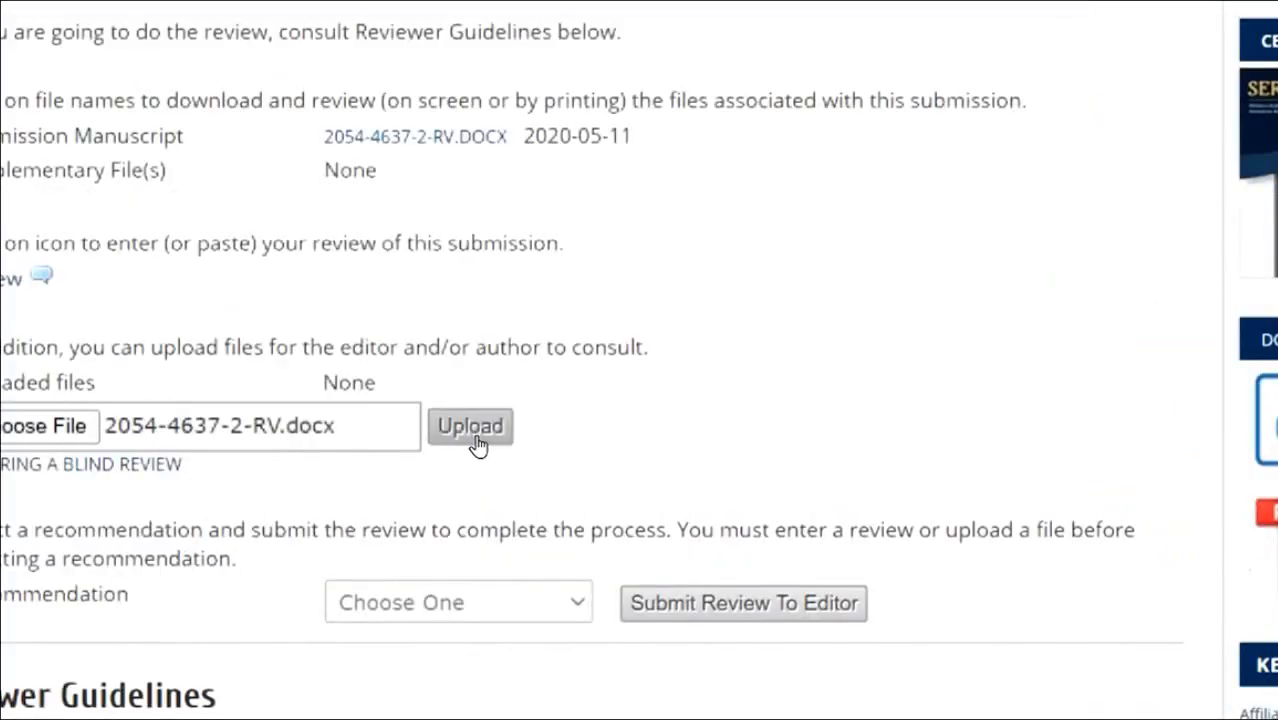
{"action": "left_click", "coordinate": [476, 436]}
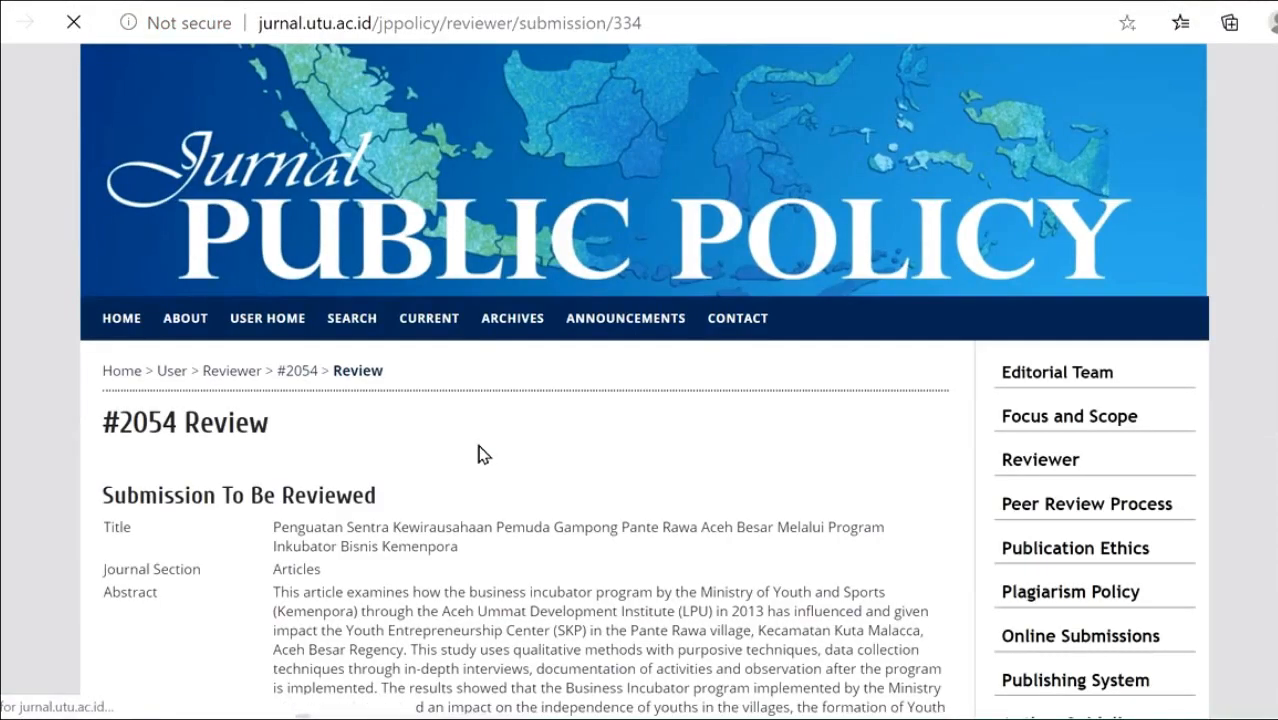
{"action": "scroll", "coordinate": [477, 452], "scroll_direction": "down", "scroll_amount": 1}
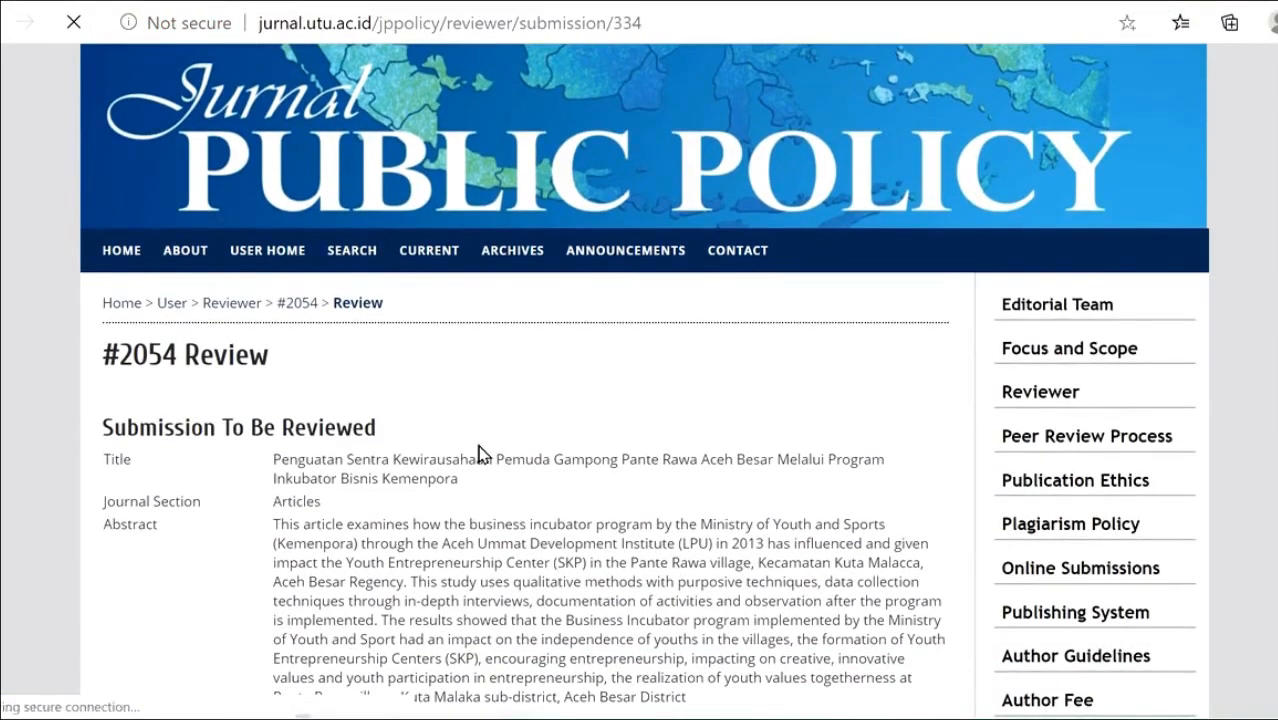
{"action": "scroll", "coordinate": [478, 456], "scroll_direction": "down", "scroll_amount": 8}
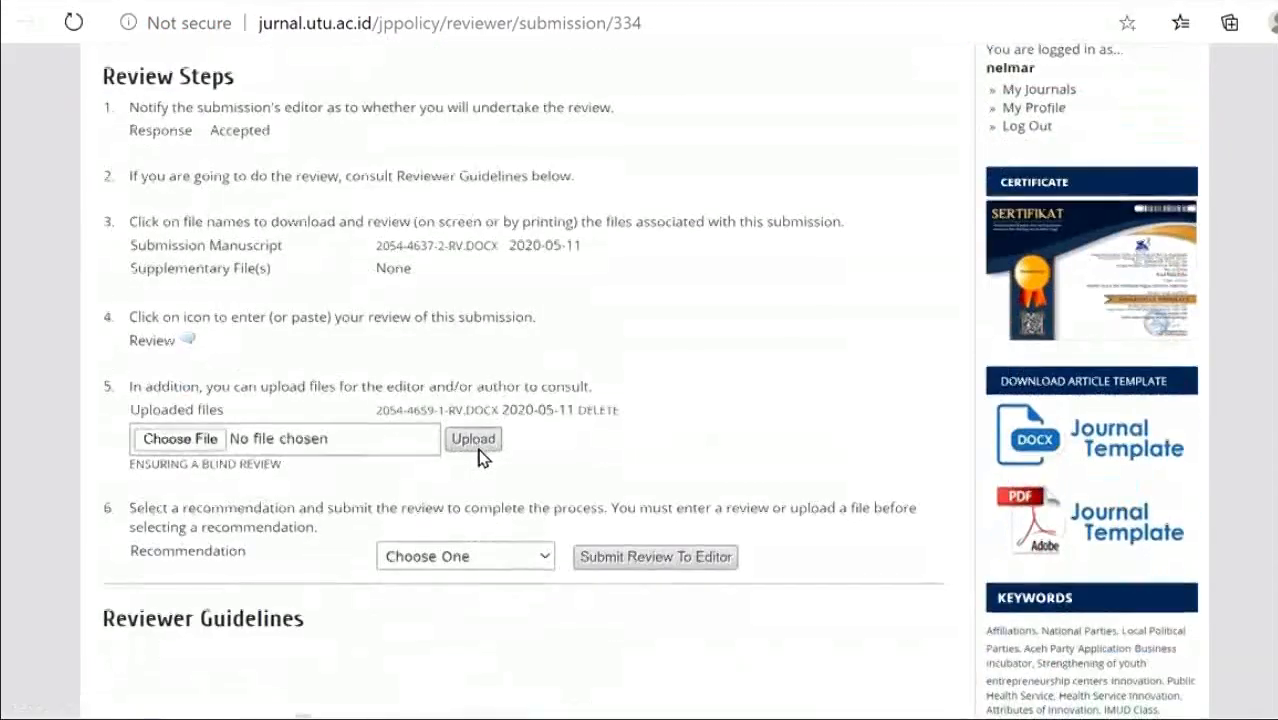
{"action": "left_click", "coordinate": [184, 343]}
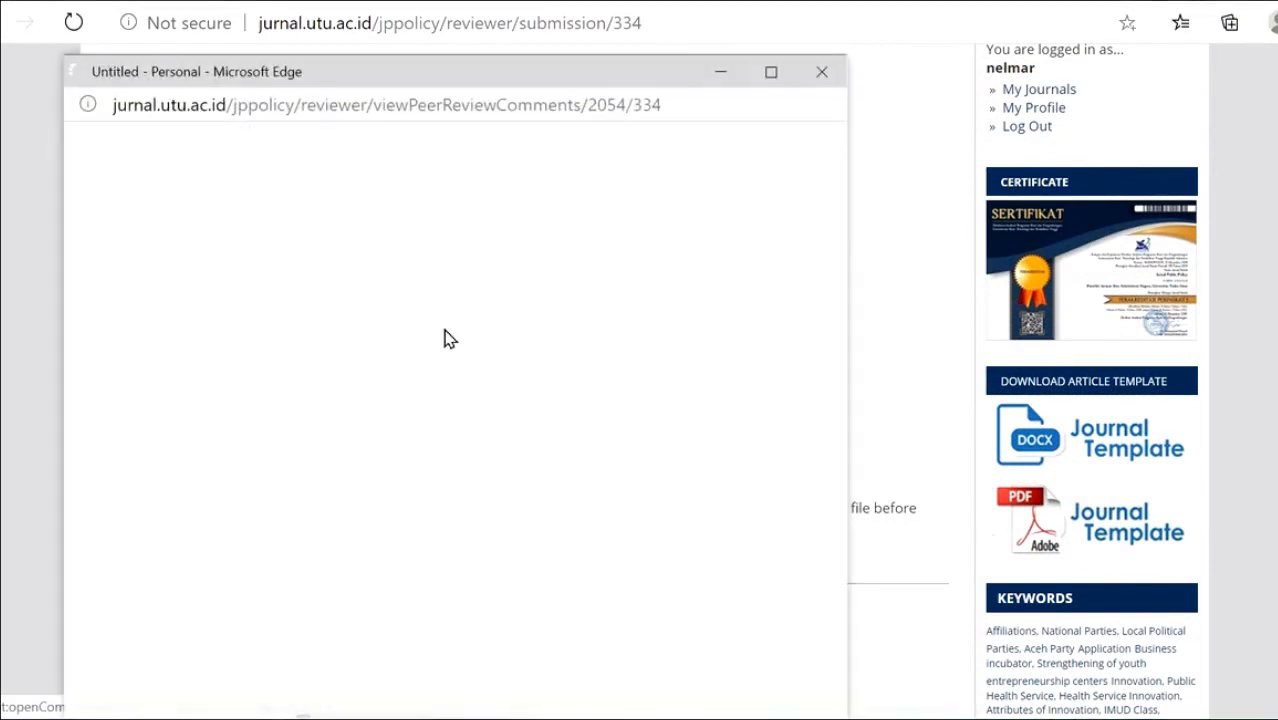
{"action": "left_click_drag", "start_coordinate": [509, 74], "coordinate": [570, 36]}
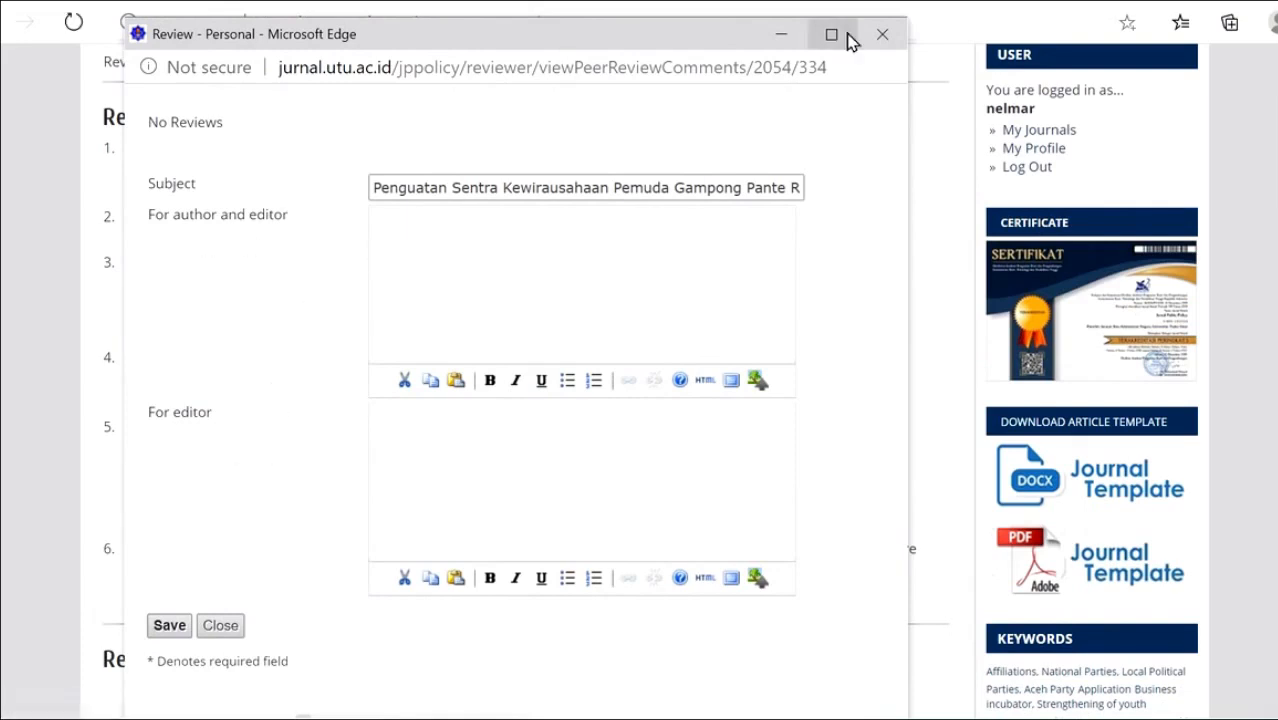
{"action": "left_click", "coordinate": [884, 40]}
{"action": "scroll", "coordinate": [245, 440], "scroll_direction": "down", "scroll_amount": 3}
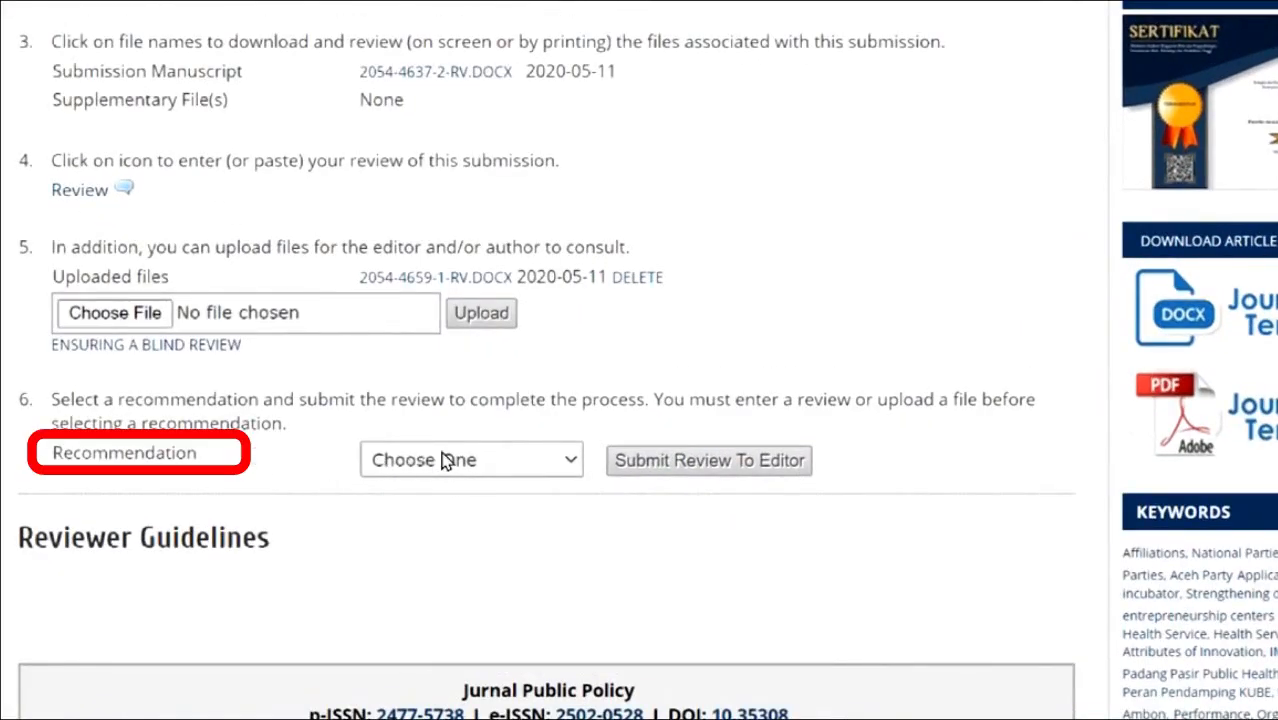
- Select 'Revisions Required' as the recommendation and submit the review to the editor
{"action": "left_click", "coordinate": [455, 462]}
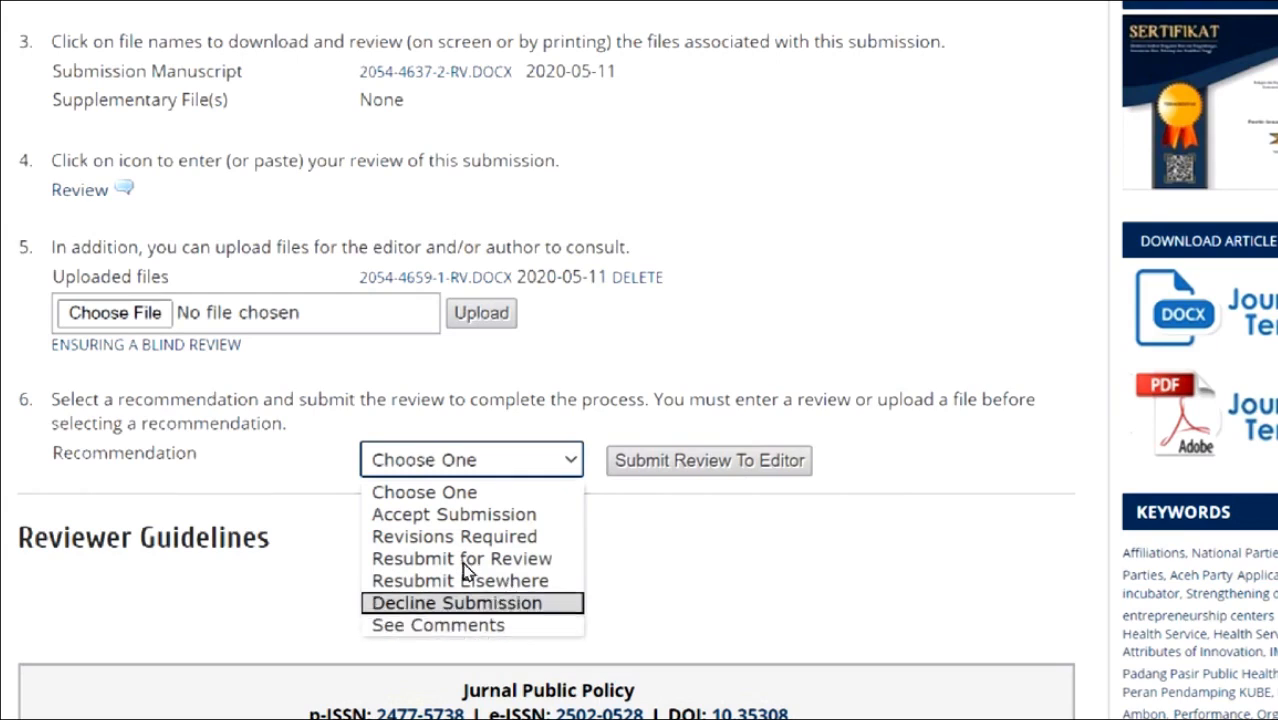
{"action": "left_click", "coordinate": [447, 530]}
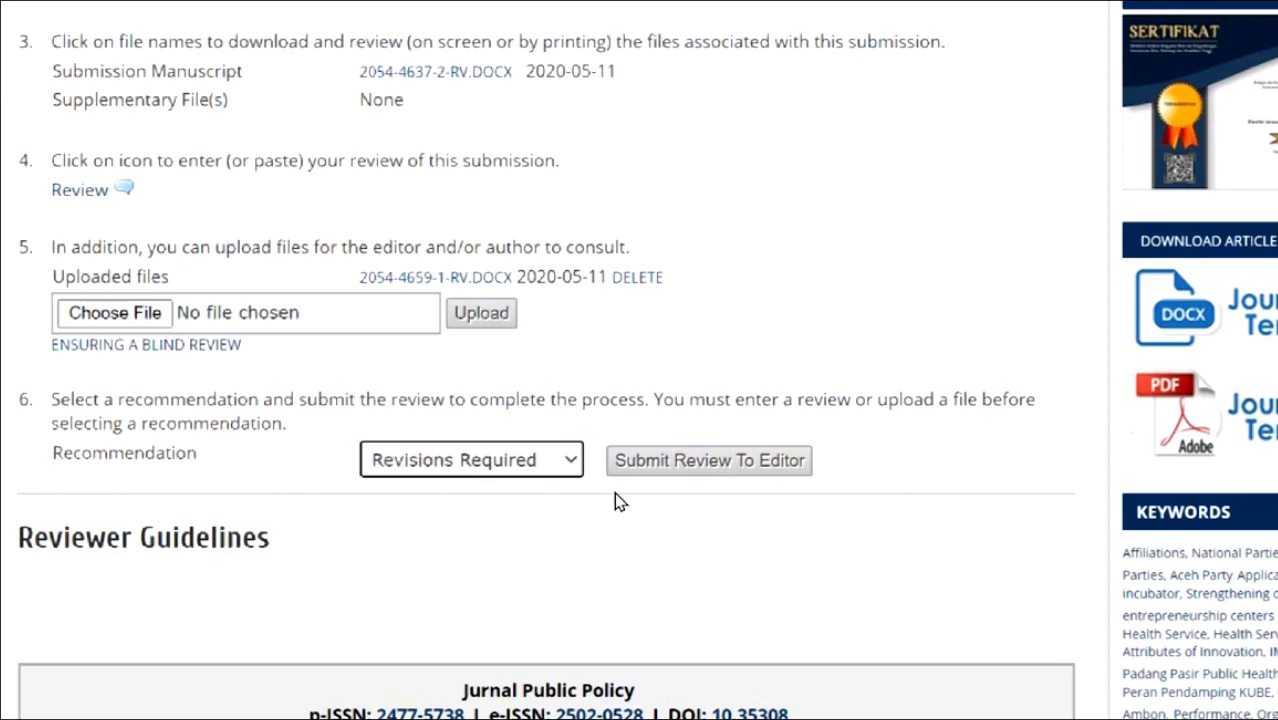
{"action": "left_click", "coordinate": [670, 467]}
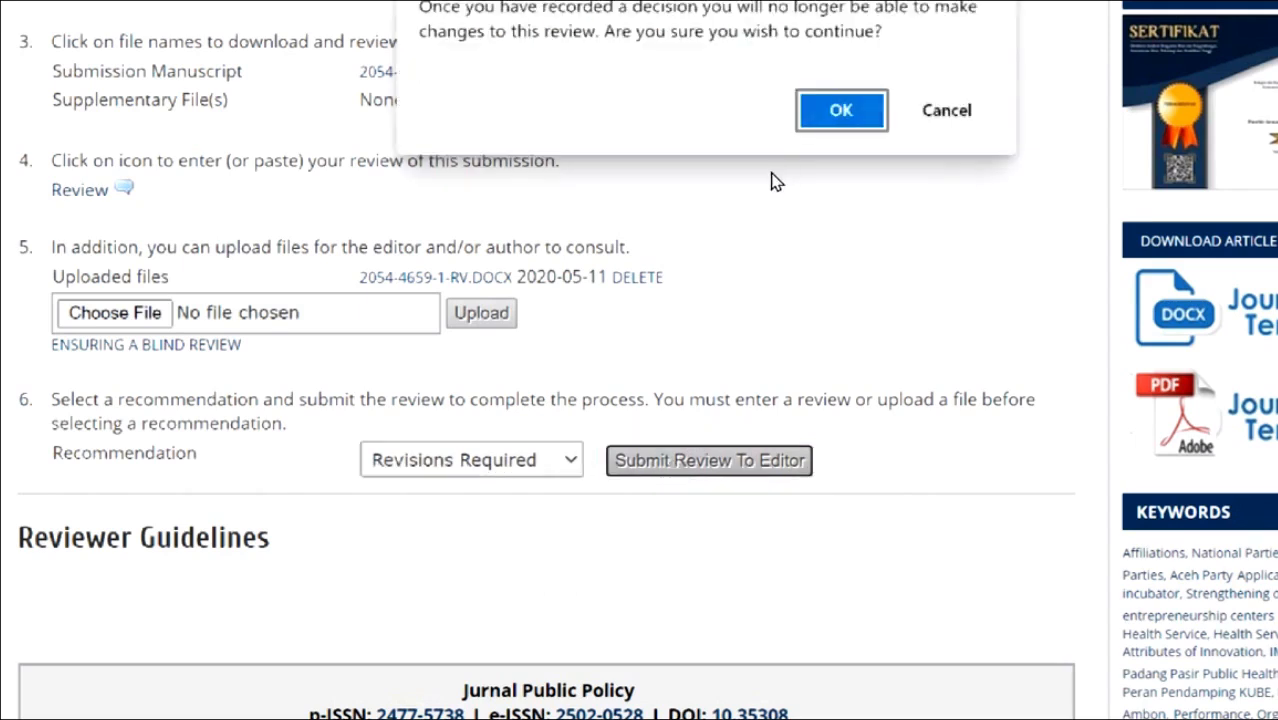
{"action": "key", "text": "Return"}
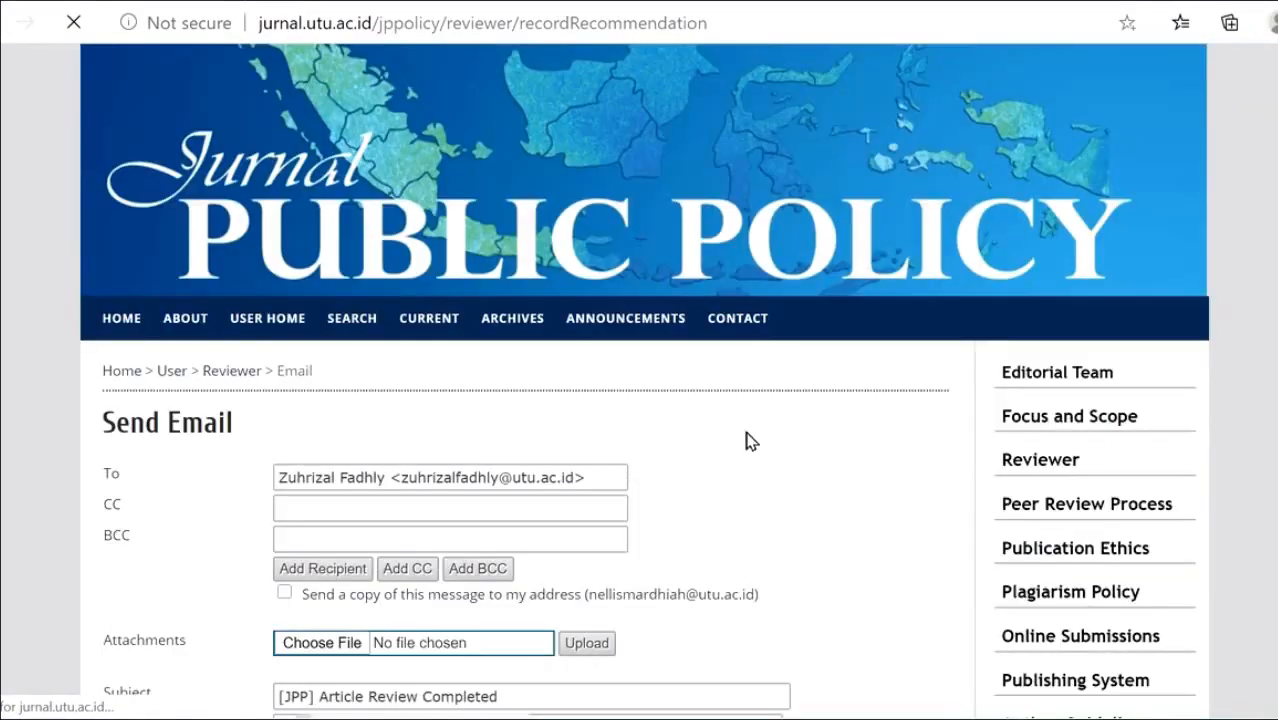
- Skip the review-completion notification email
{"action": "scroll", "coordinate": [745, 438], "scroll_direction": "down", "scroll_amount": 4}
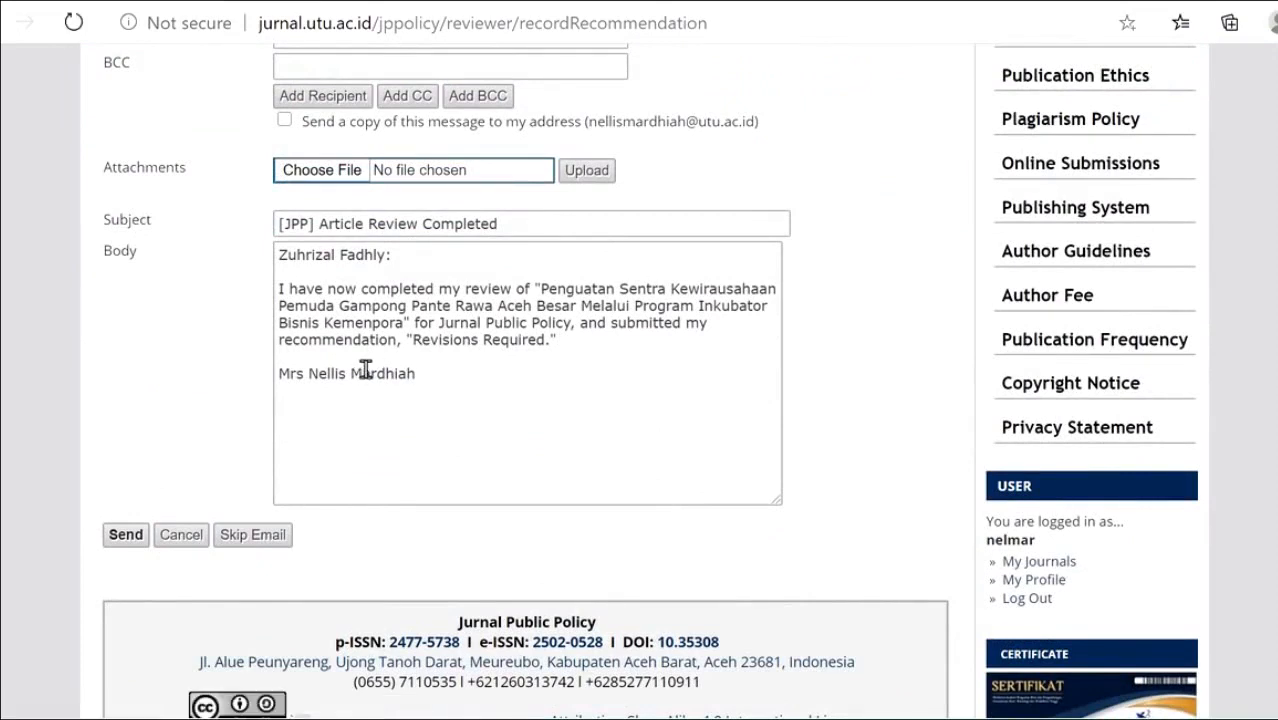
{"action": "scroll", "coordinate": [365, 370], "scroll_direction": "down", "scroll_amount": 1}
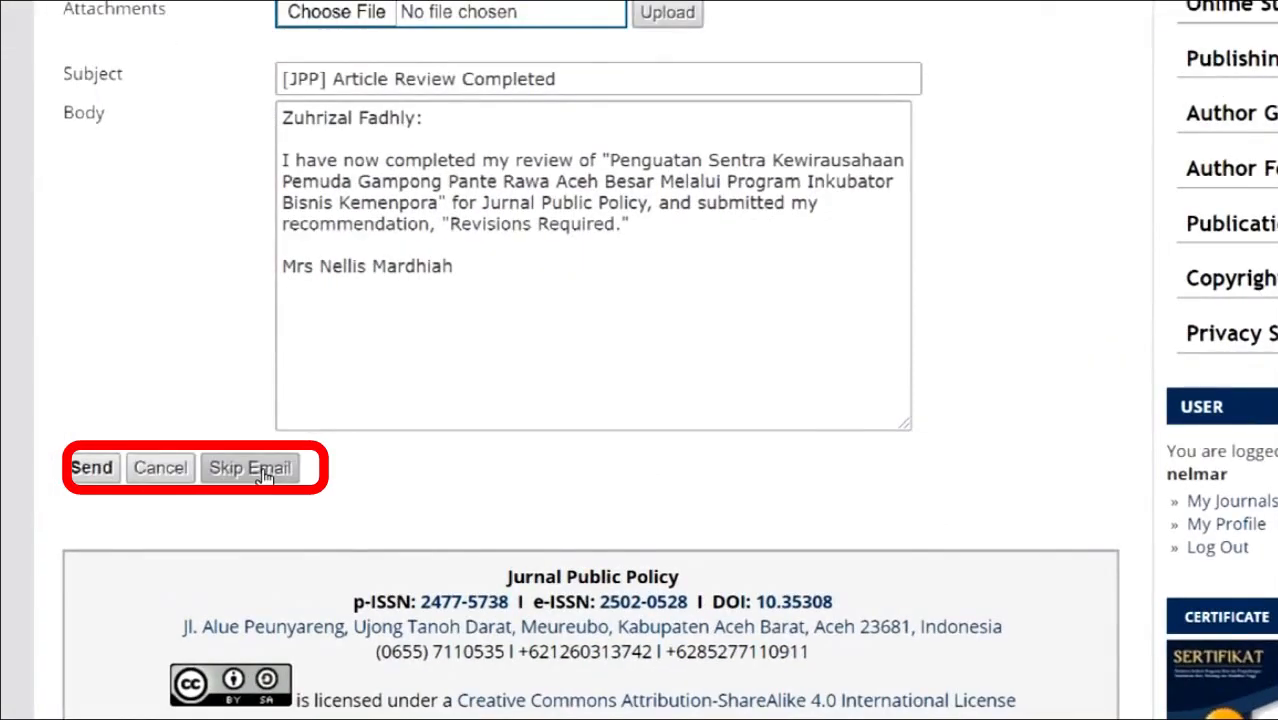
{"action": "left_click", "coordinate": [262, 470]}
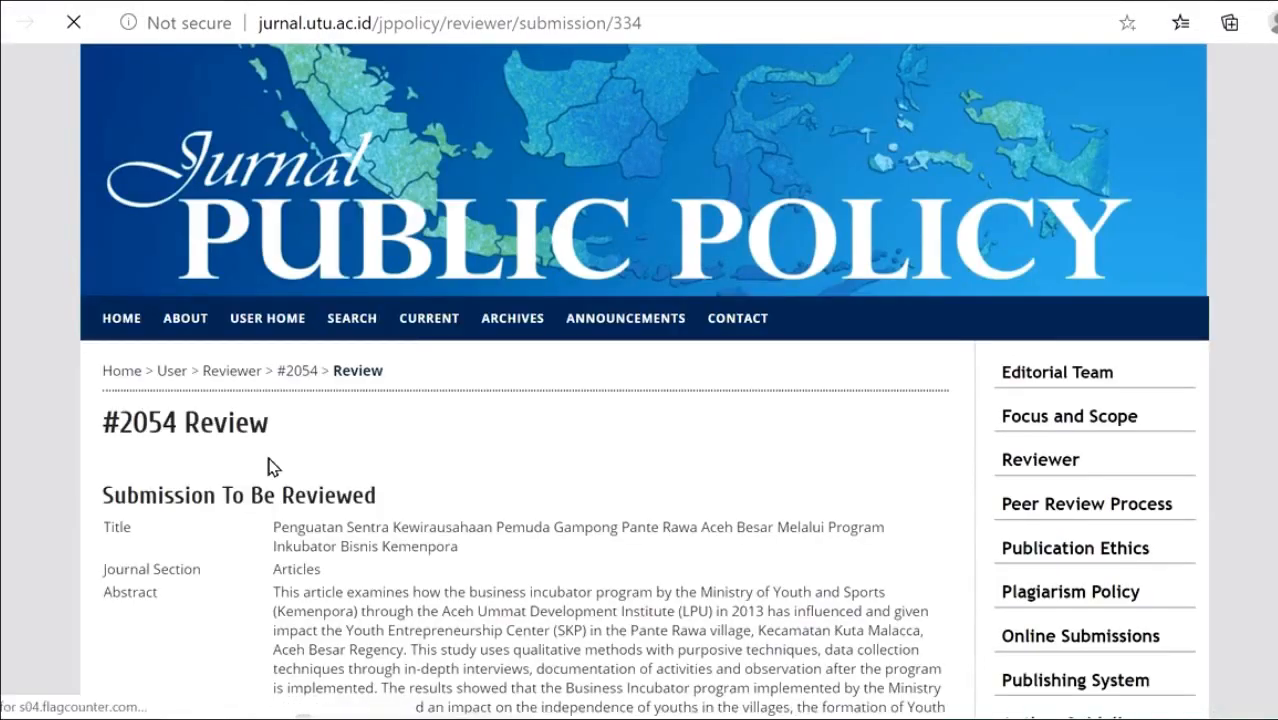
- Check that the Recommendation row reads Revisions Required, then log the reviewer out
{"action": "scroll", "coordinate": [488, 399], "scroll_direction": "down", "scroll_amount": 2}
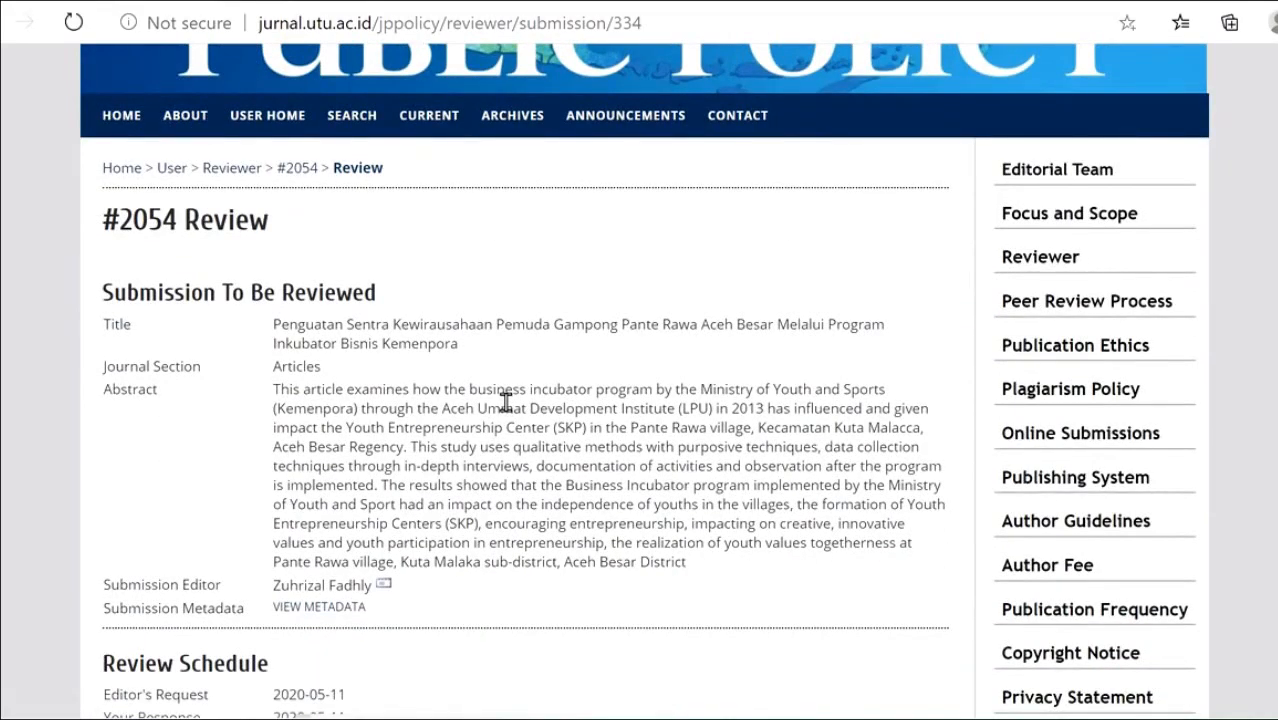
{"action": "scroll", "coordinate": [505, 400], "scroll_direction": "down", "scroll_amount": 5}
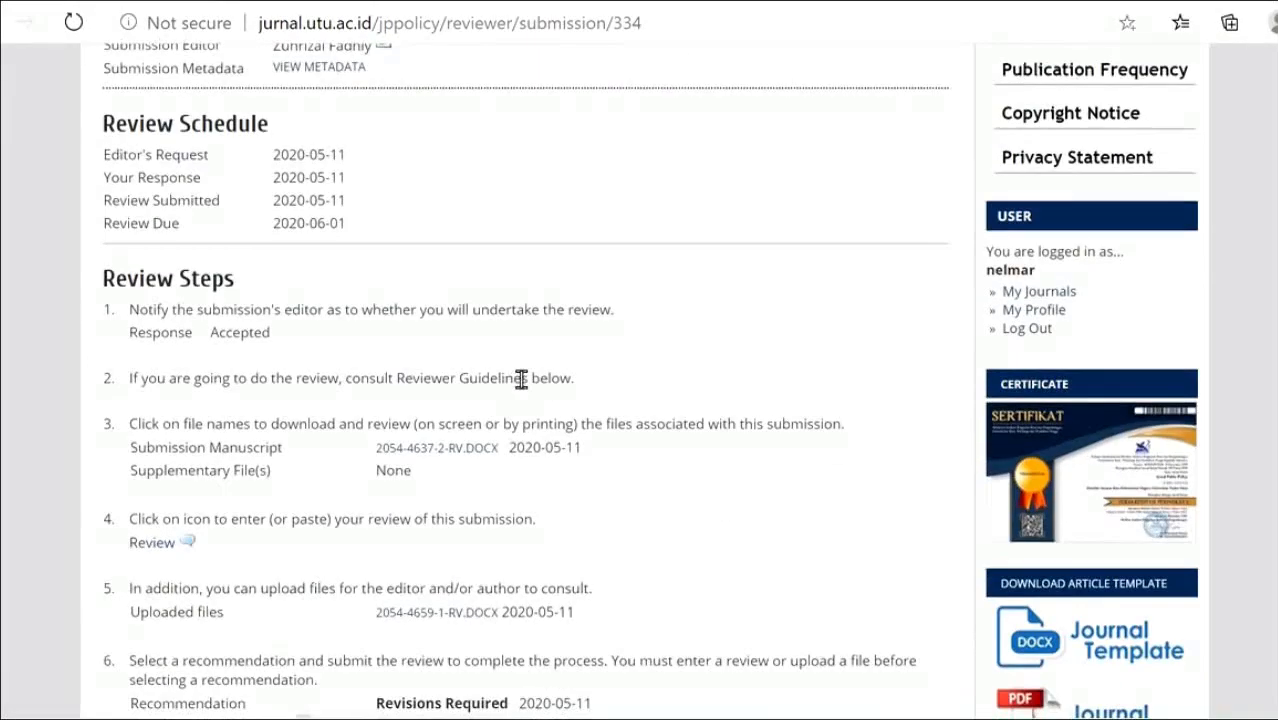
{"action": "scroll", "coordinate": [584, 538], "scroll_direction": "down", "scroll_amount": 2}
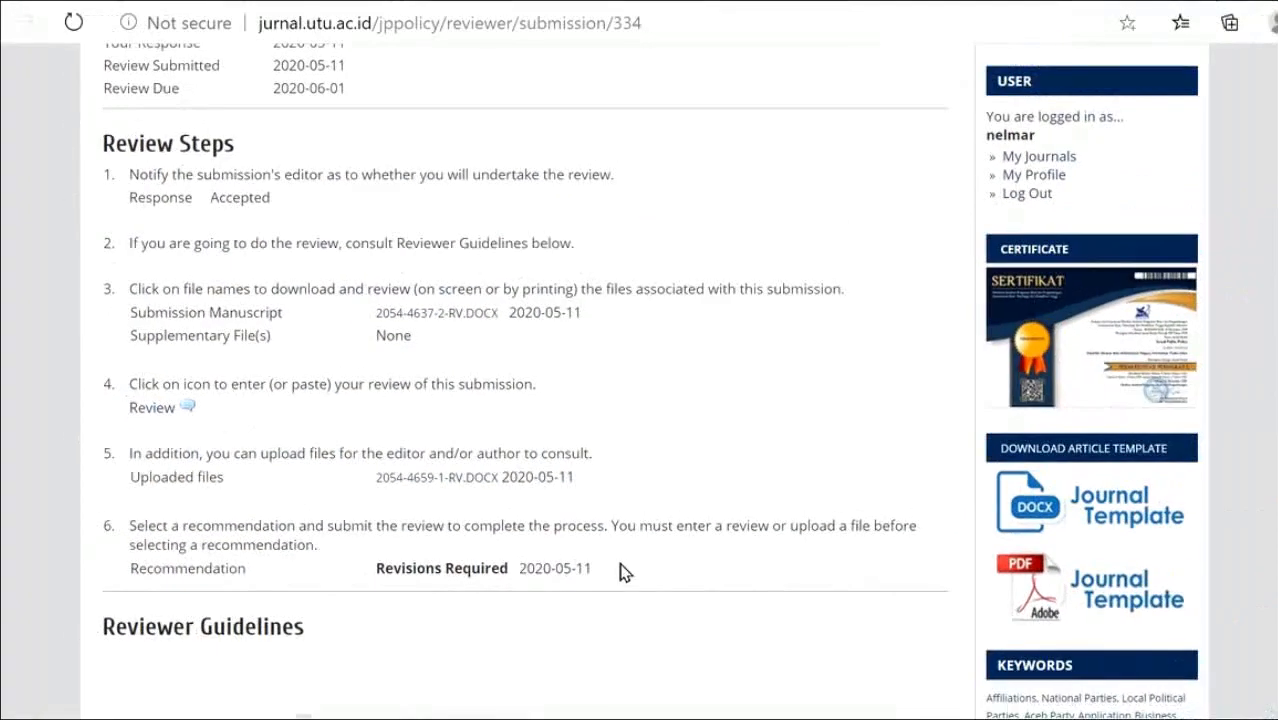
{"action": "scroll", "coordinate": [713, 567], "scroll_direction": "down", "scroll_amount": 2}
{"action": "scroll", "coordinate": [713, 567], "scroll_direction": "up", "scroll_amount": 3}
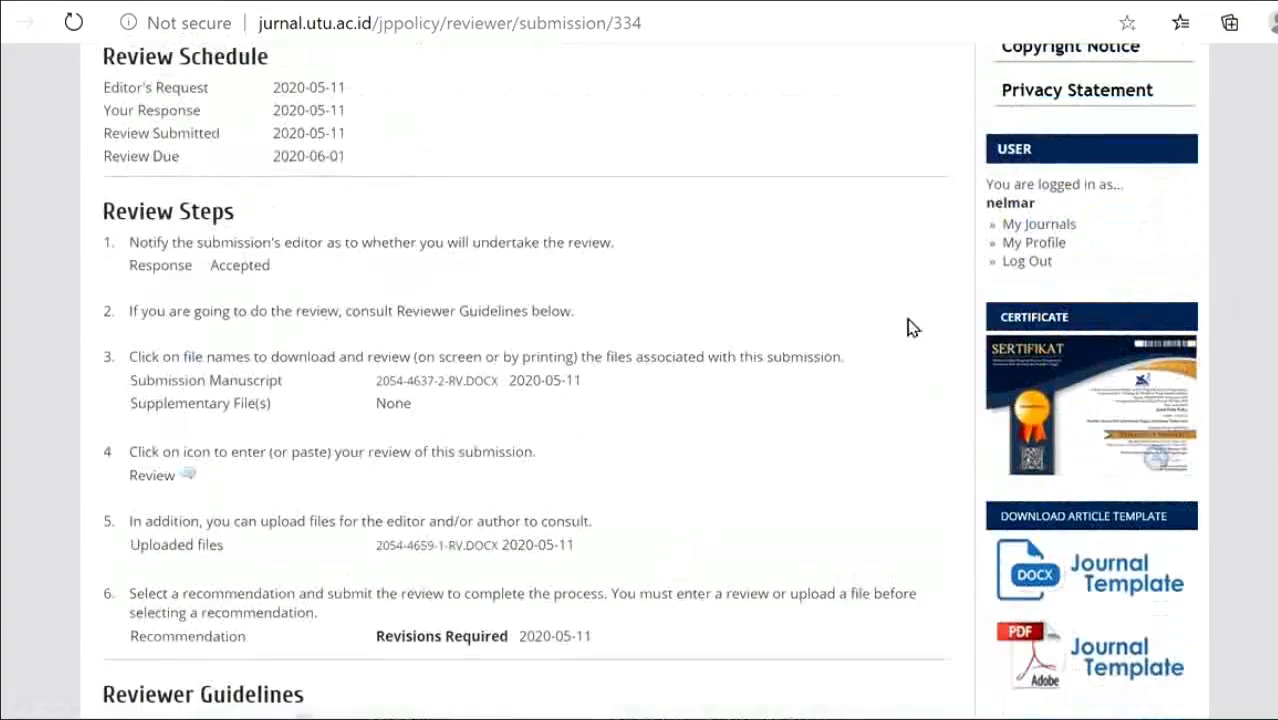
{"action": "left_click", "coordinate": [1030, 264]}
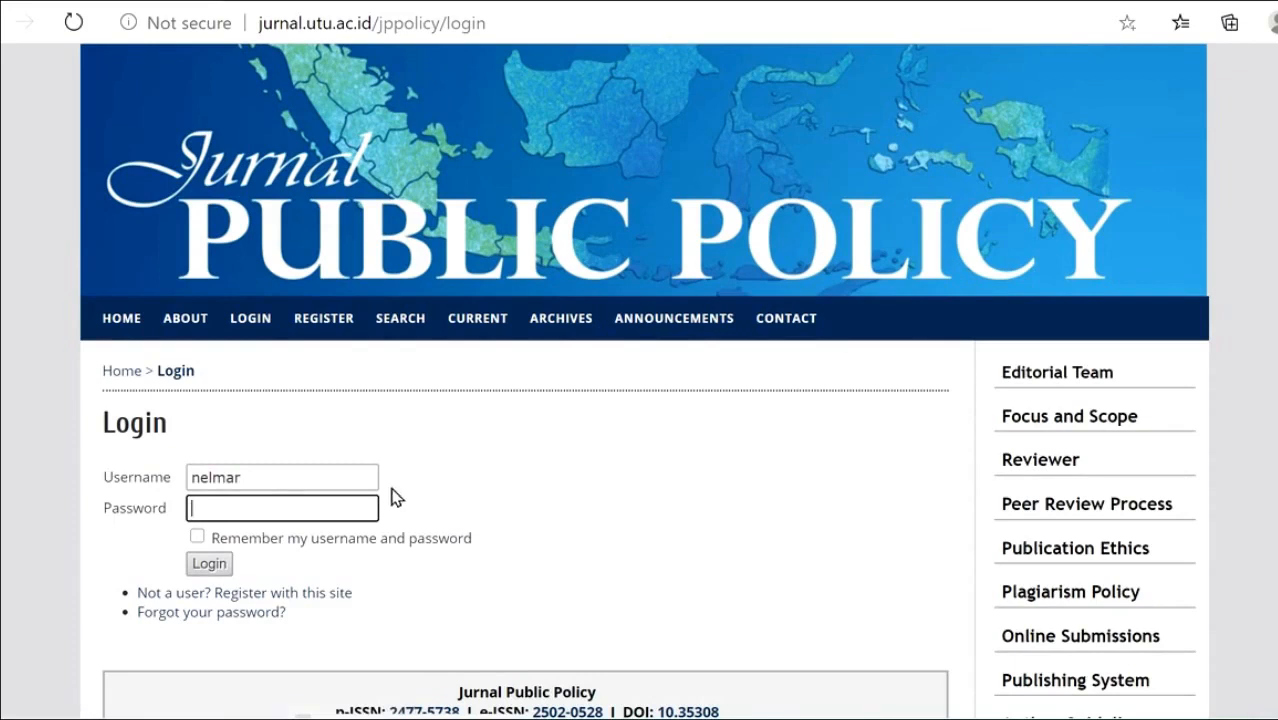
- Log in with the saved section editor username and open the PENGUATAN SENTRA submission (#2054) Review page
{"action": "left_click_drag", "start_coordinate": [277, 479], "coordinate": [68, 490]}
{"action": "key", "text": "BackSpace"}
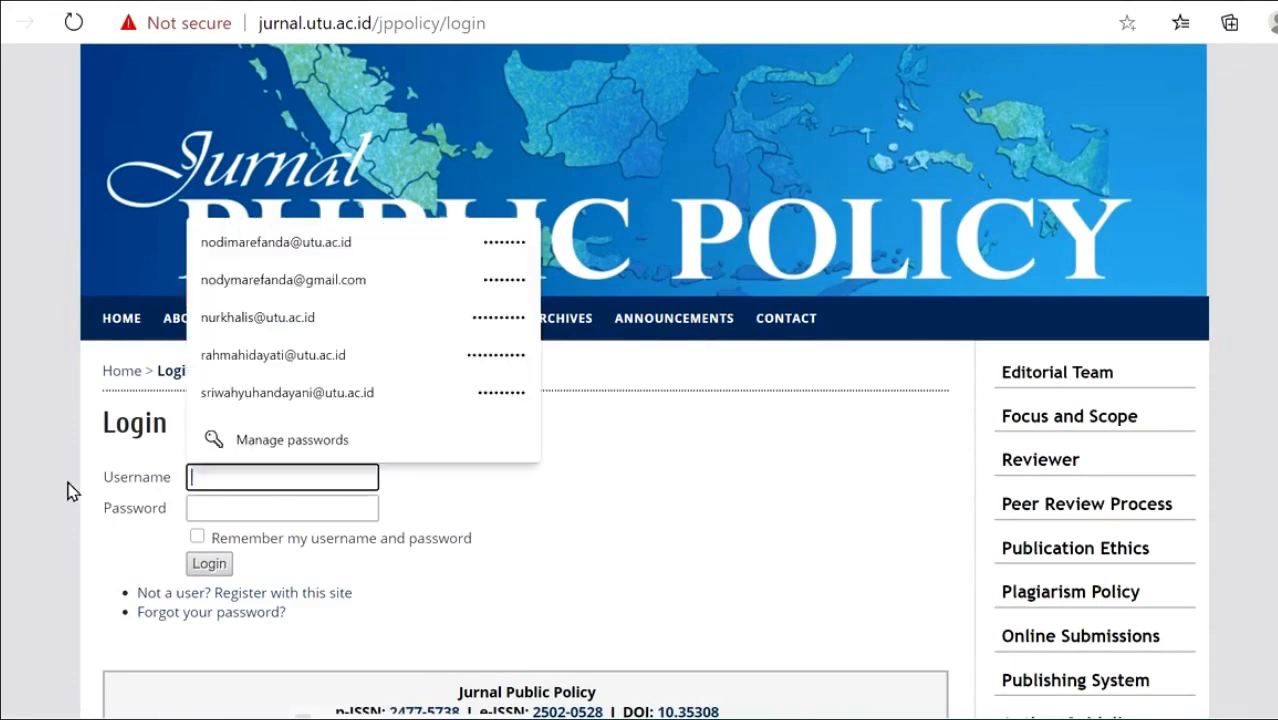
{"action": "type", "text": "fa"}
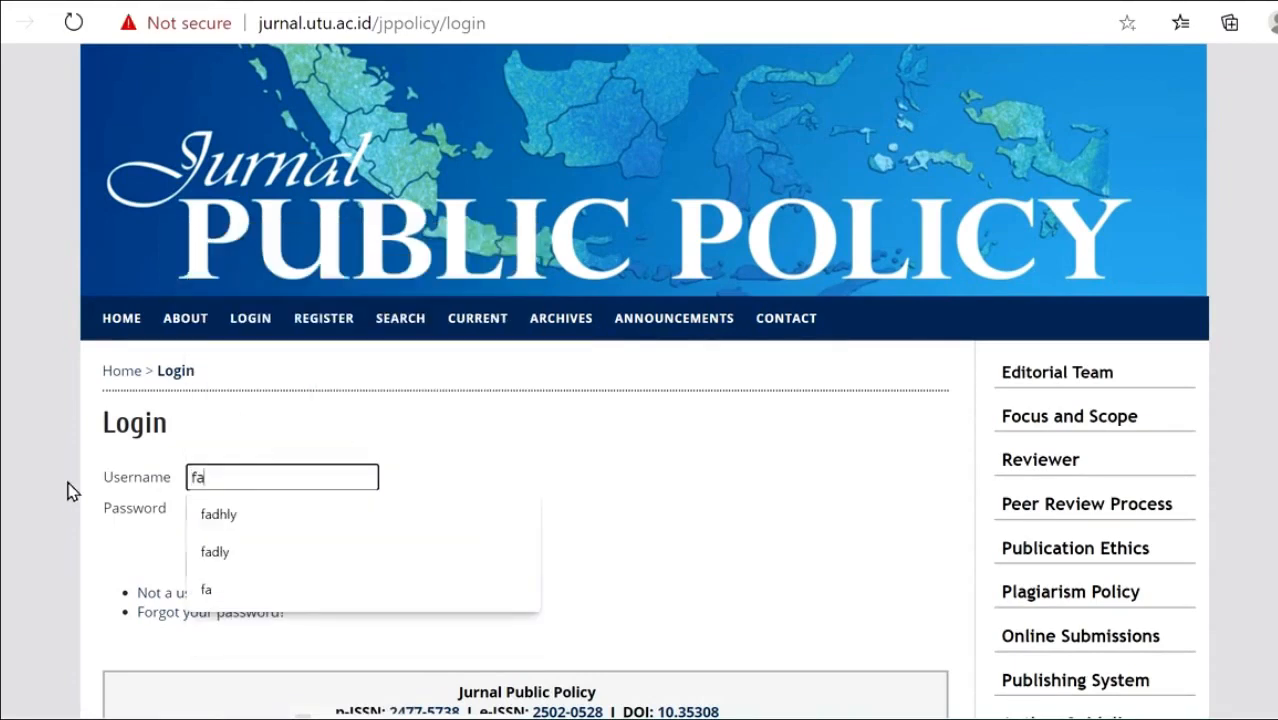
{"action": "key", "text": "Down"}
{"action": "key", "text": "Return"}
{"action": "key", "text": "Tab"}
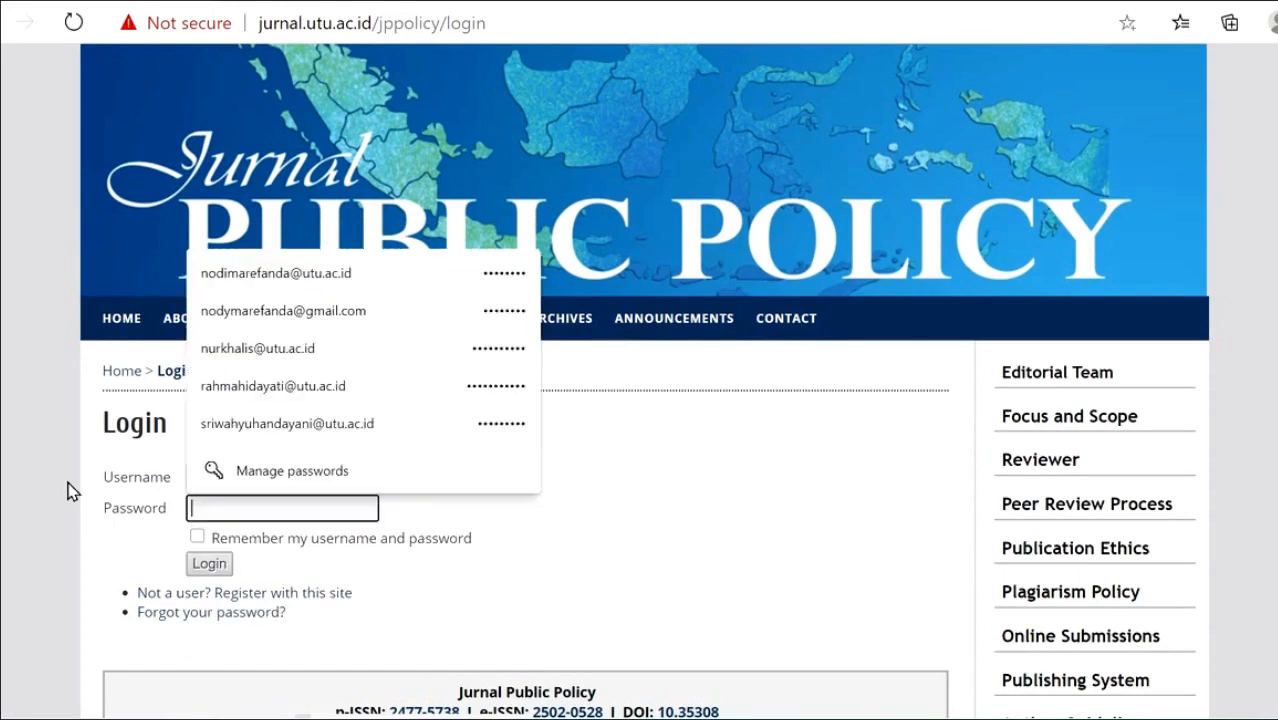
{"action": "type", "text": "a"}
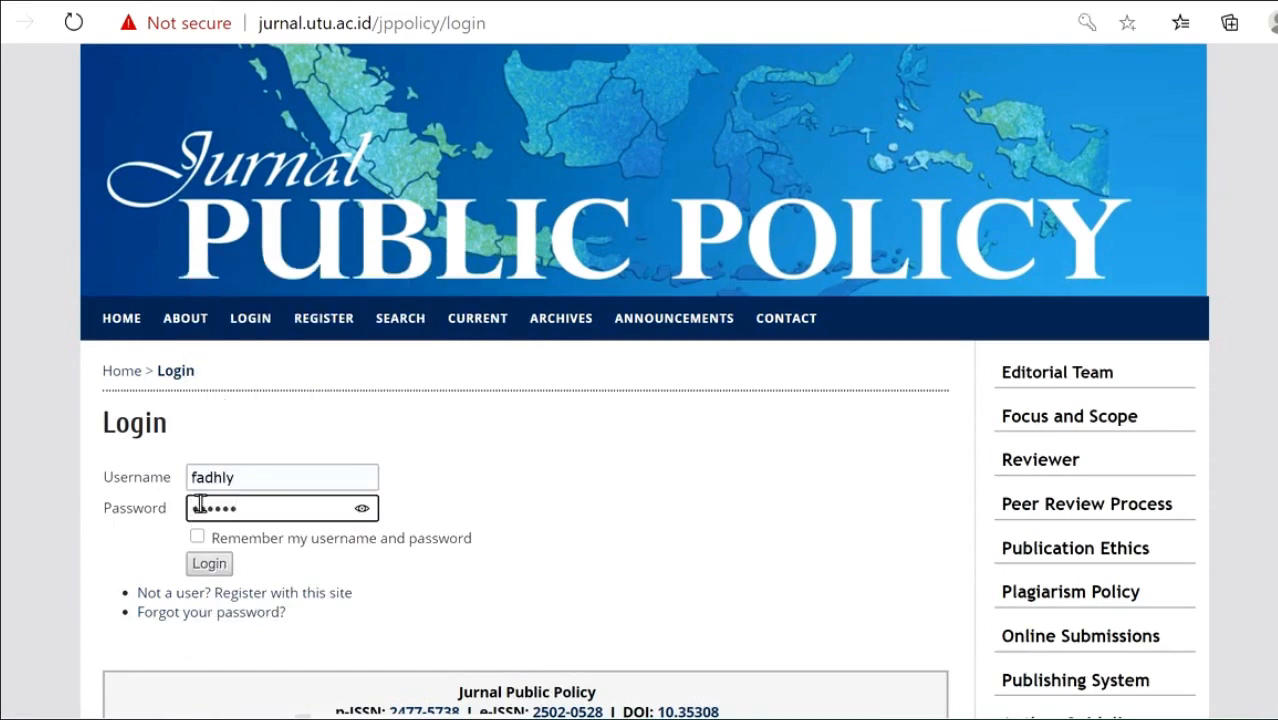
{"action": "left_click", "coordinate": [201, 565]}
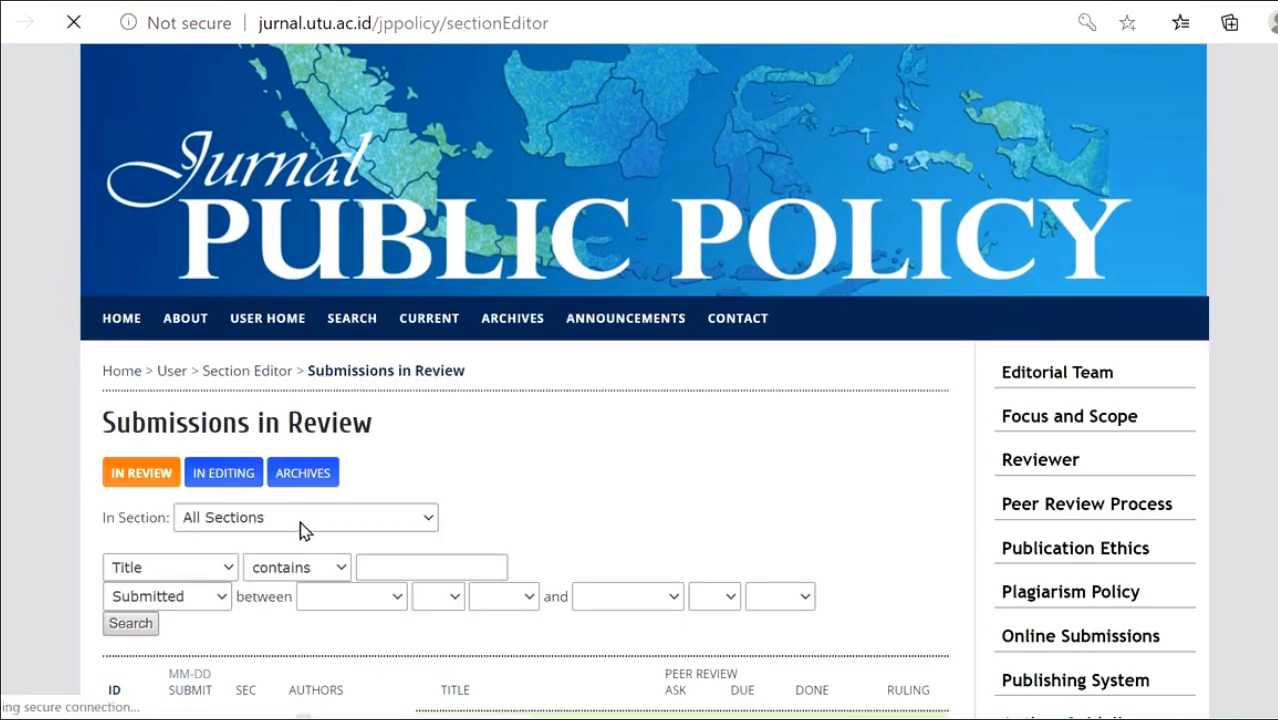
{"action": "scroll", "coordinate": [318, 512], "scroll_direction": "down", "scroll_amount": 3}
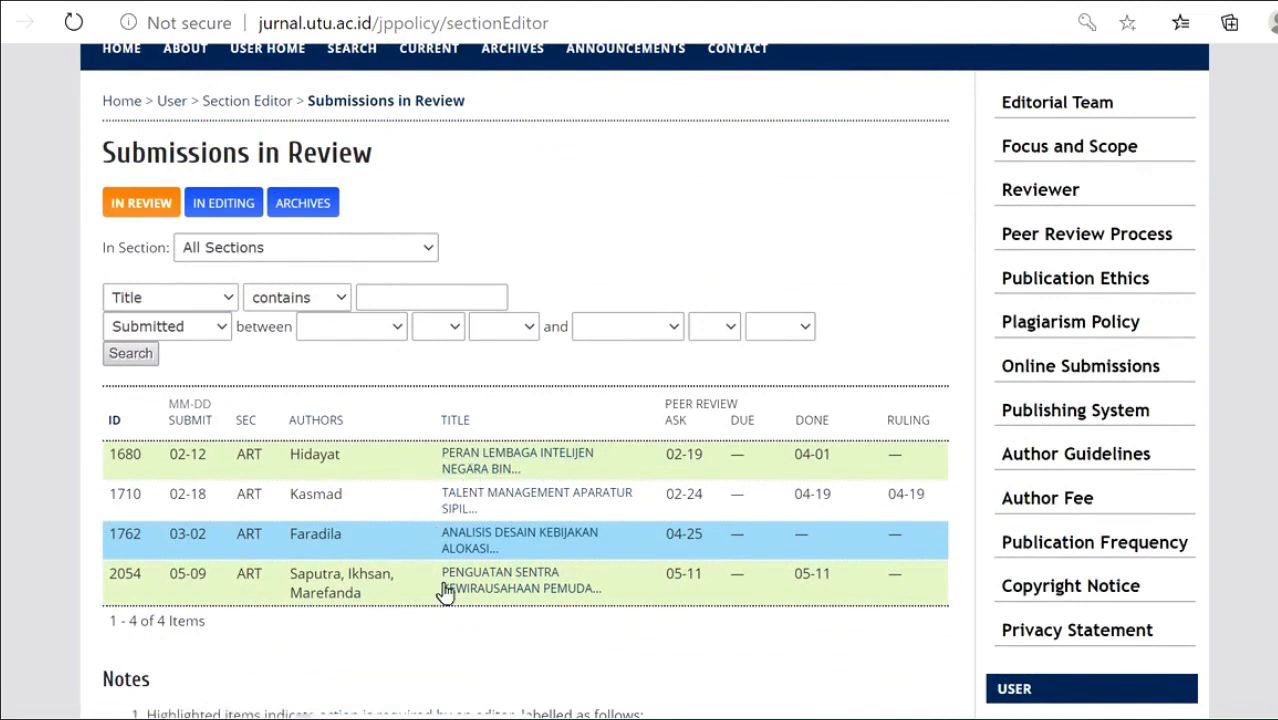
{"action": "left_click", "coordinate": [512, 596]}
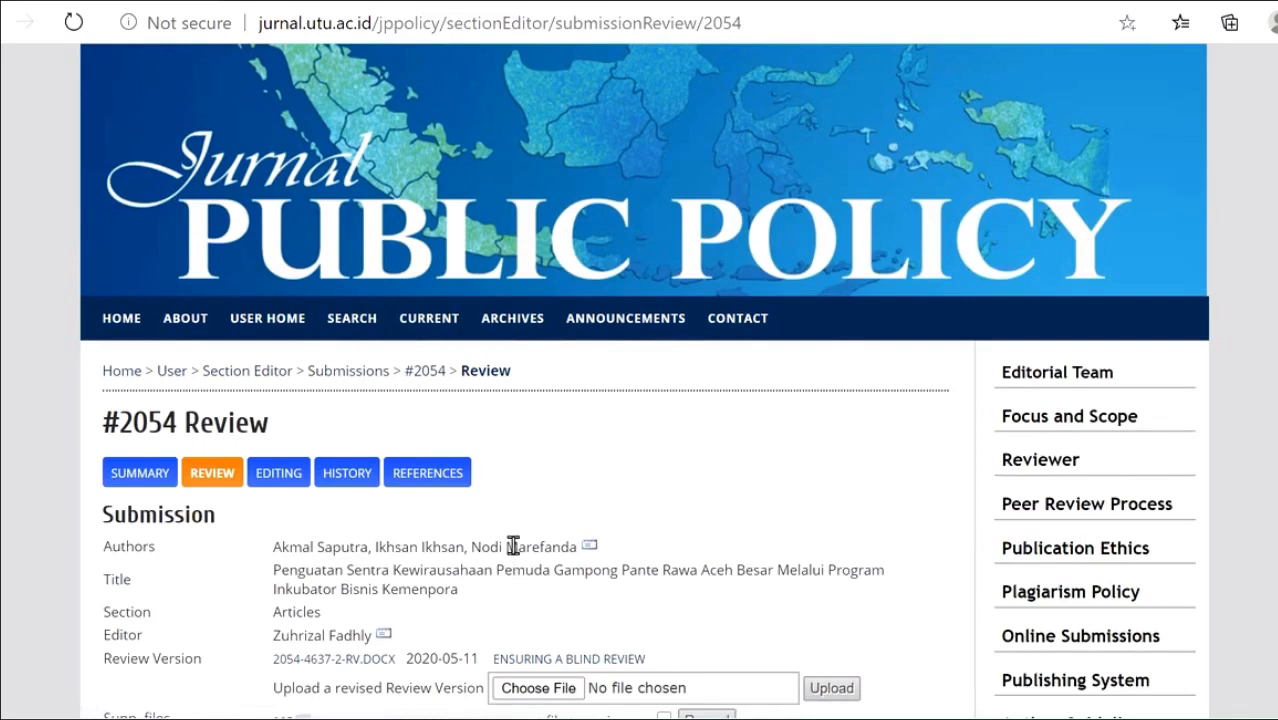
- Allow the author to view Reviewer A's file 2054-4659-1-RV.DOCX and record it
{"action": "scroll", "coordinate": [513, 548], "scroll_direction": "down", "scroll_amount": 1}
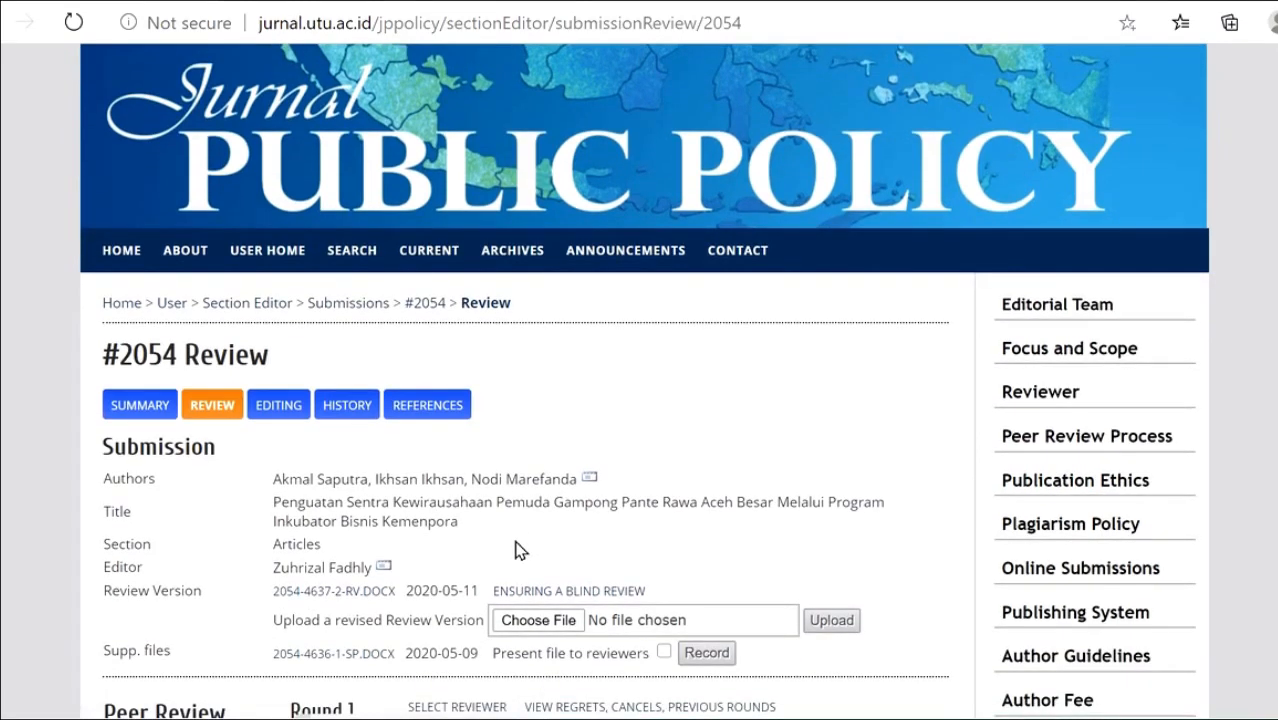
{"action": "scroll", "coordinate": [517, 548], "scroll_direction": "down", "scroll_amount": 1}
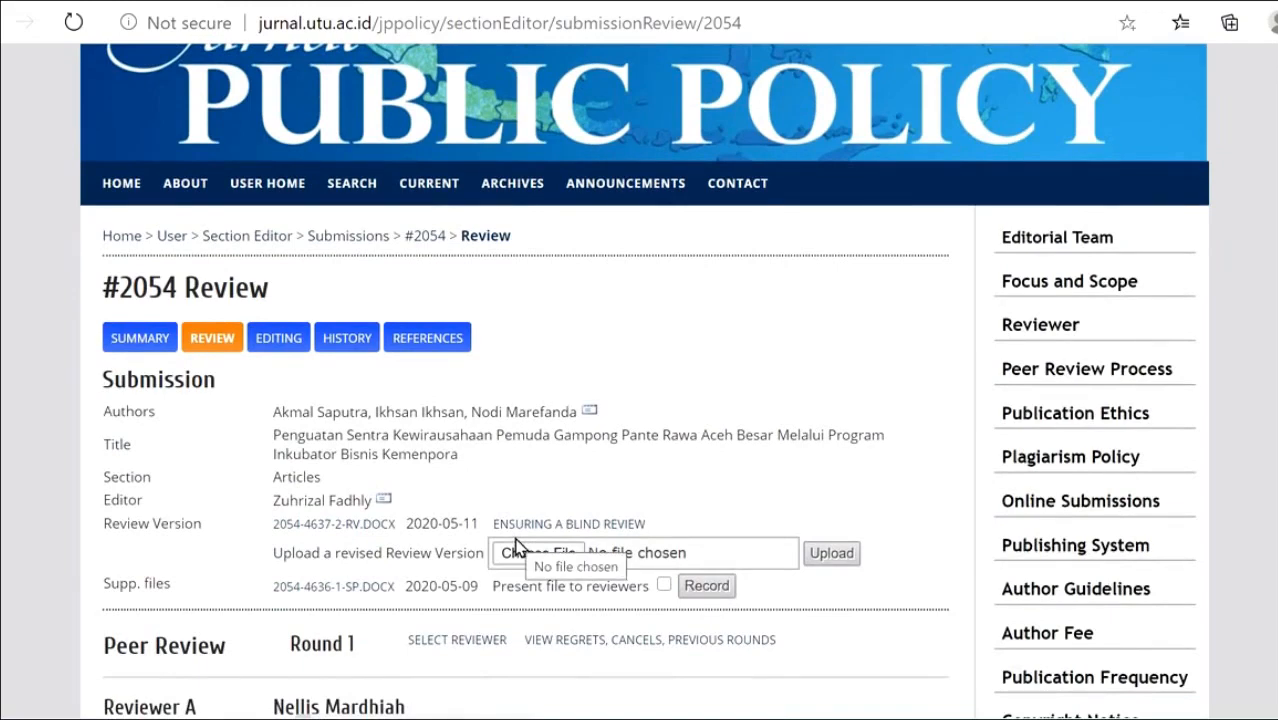
{"action": "scroll", "coordinate": [516, 548], "scroll_direction": "down", "scroll_amount": 6}
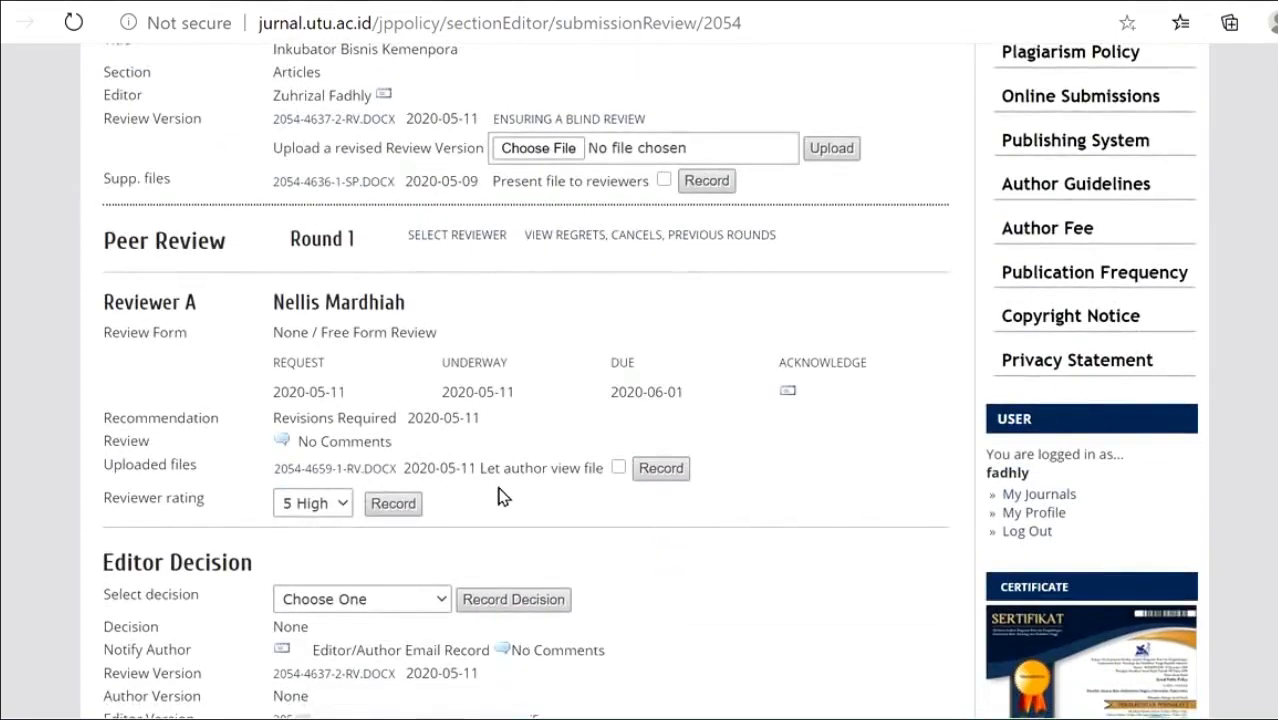
{"action": "scroll", "coordinate": [500, 495], "scroll_direction": "down", "scroll_amount": 2}
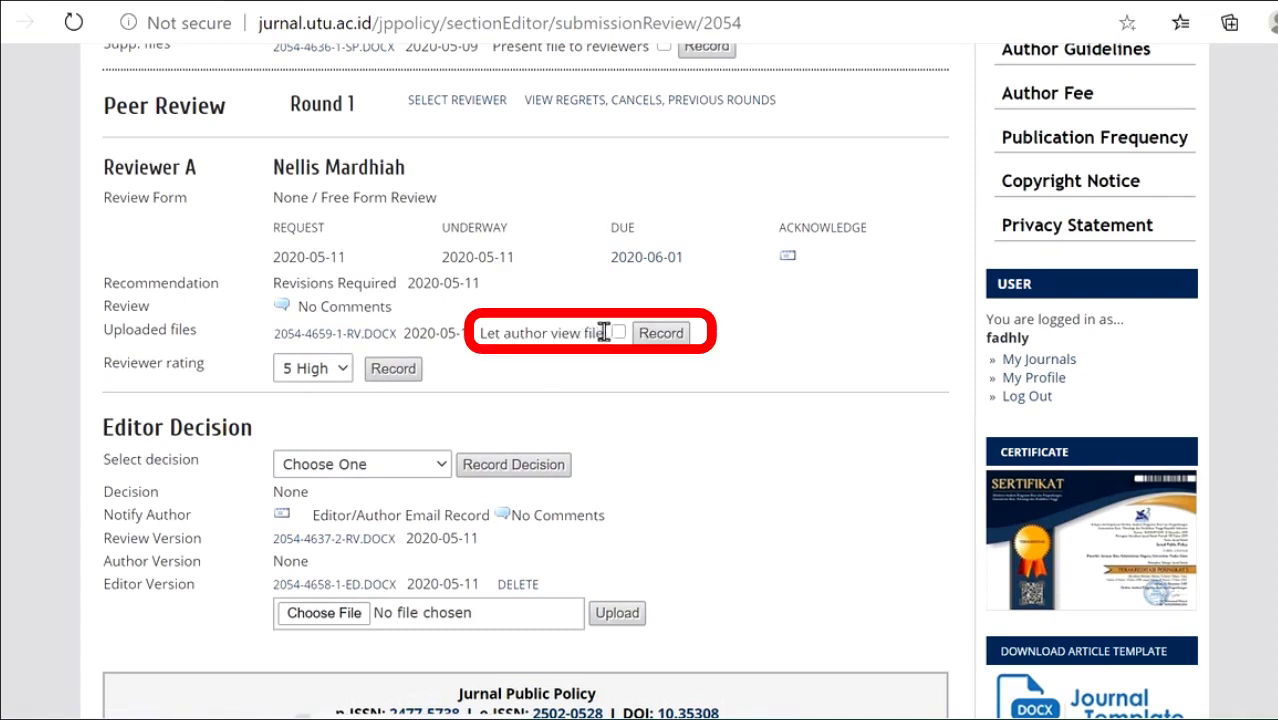
{"action": "left_click", "coordinate": [655, 336]}
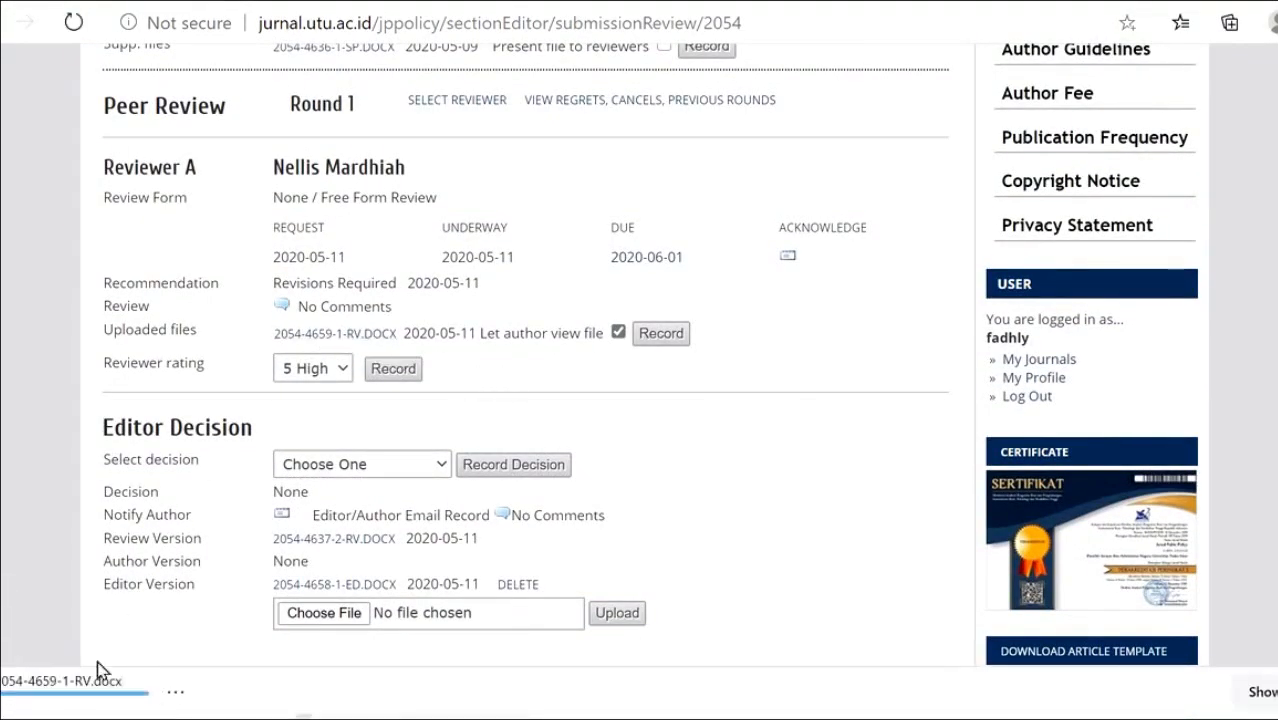
- Show the downloaded reviewer file 2054-4659-1-RV.docx in the Downloads folder
{"action": "left_click", "coordinate": [174, 691]}
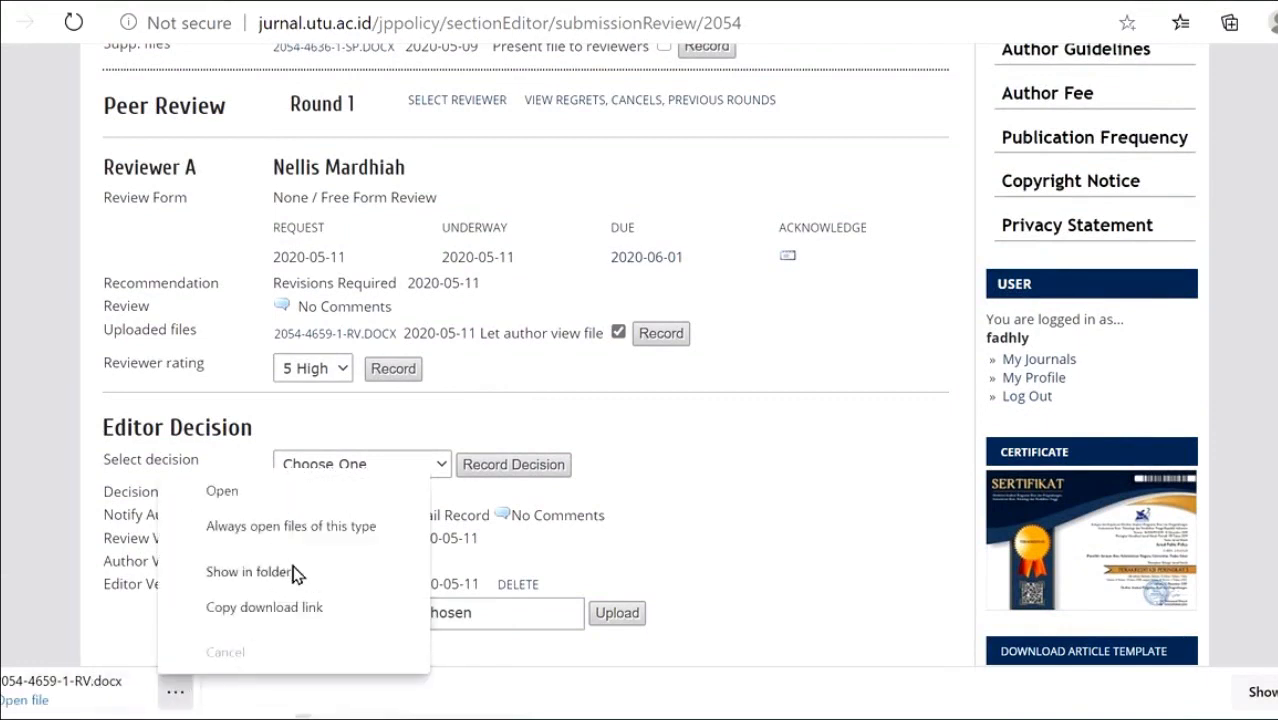
{"action": "left_click", "coordinate": [296, 573]}
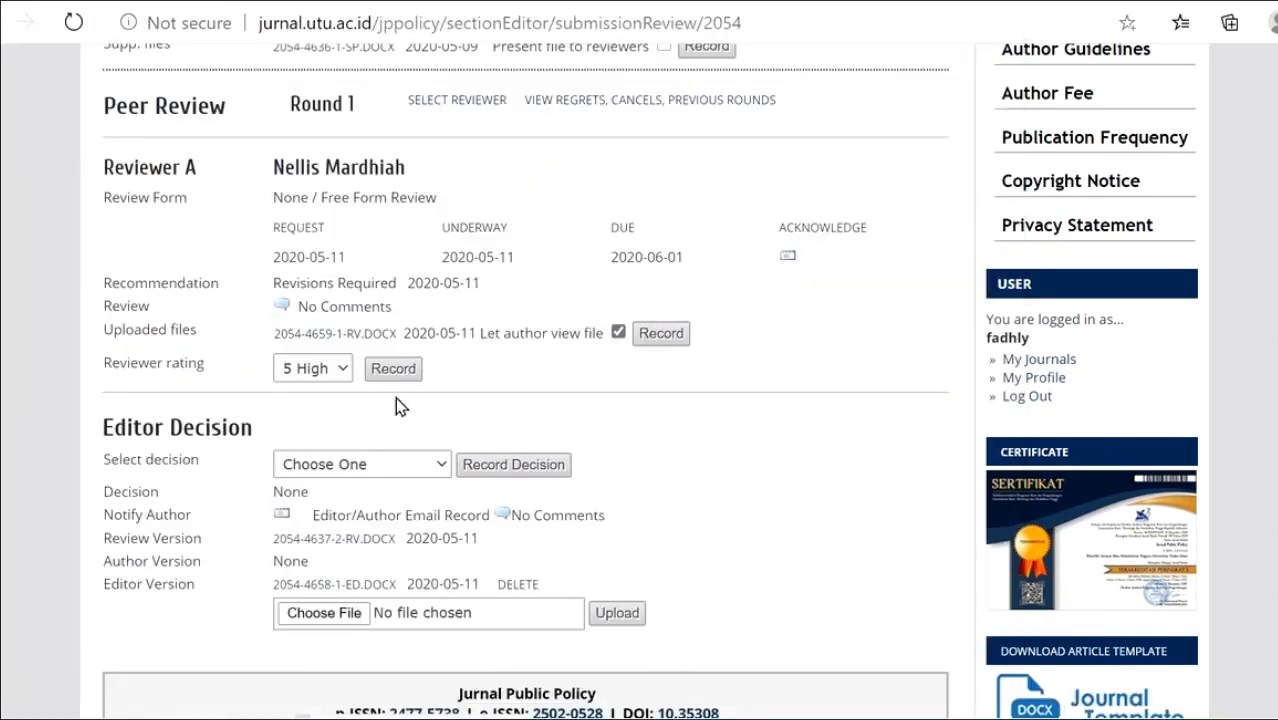
{"action": "scroll", "coordinate": [420, 420], "scroll_direction": "down", "scroll_amount": 1}
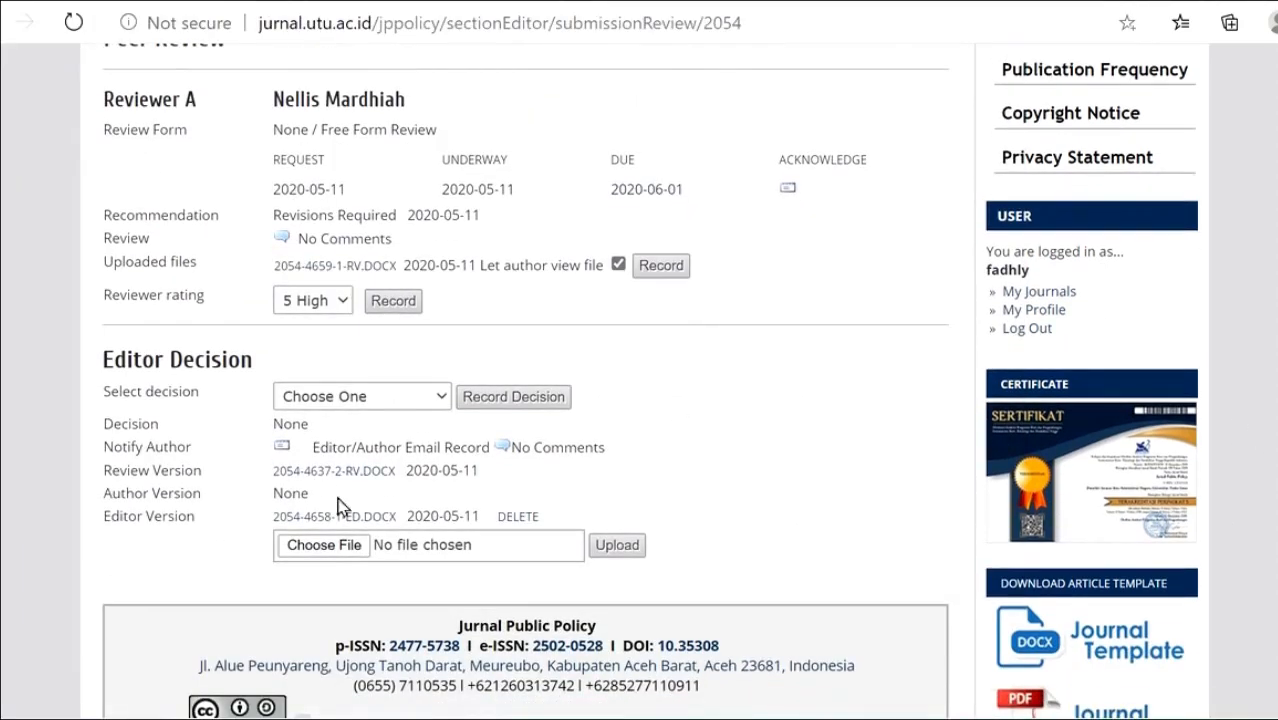
- Upload the reviewer file 2054-4659-1-RV as a new editor version
{"action": "left_click", "coordinate": [343, 553]}
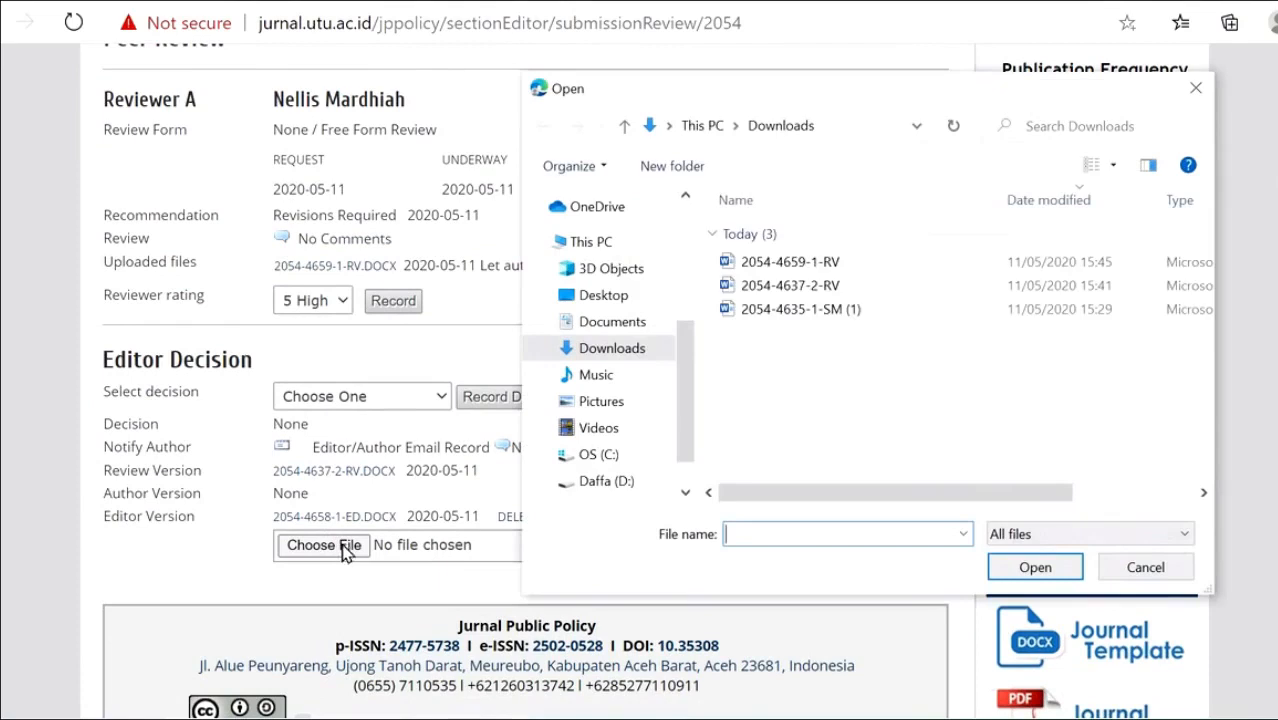
{"action": "left_click", "coordinate": [820, 265]}
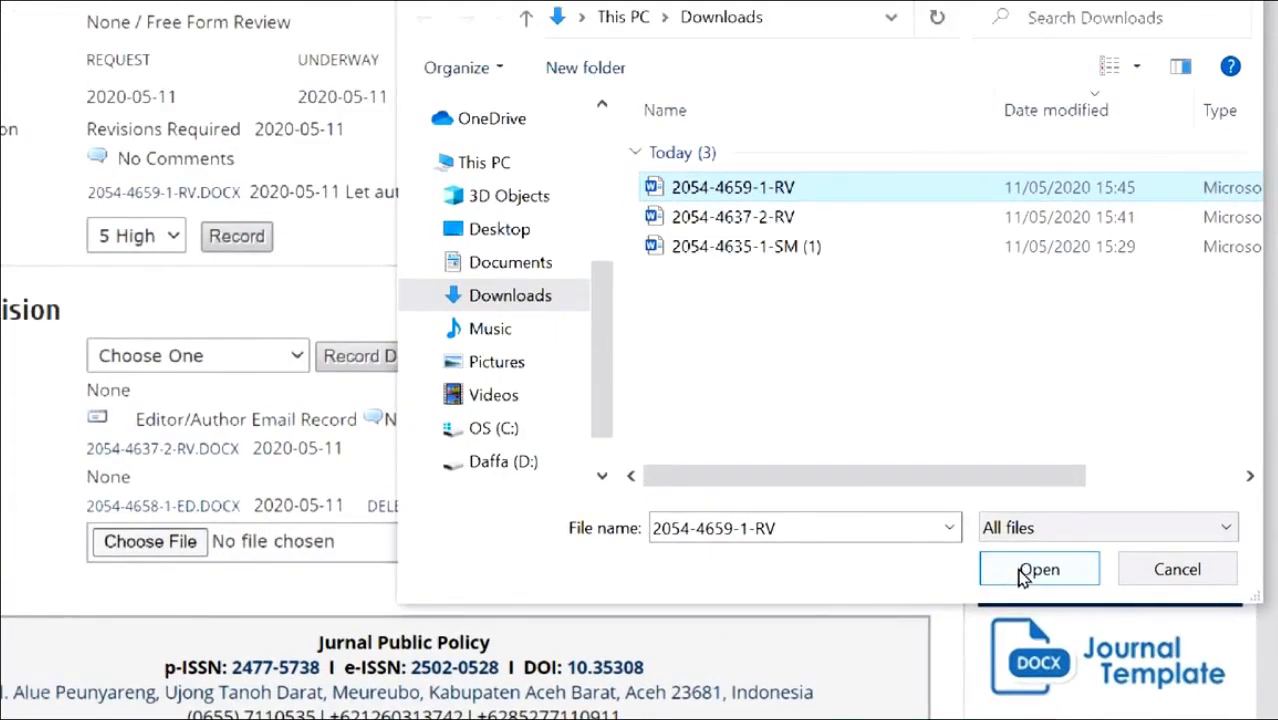
{"action": "left_click", "coordinate": [1022, 577]}
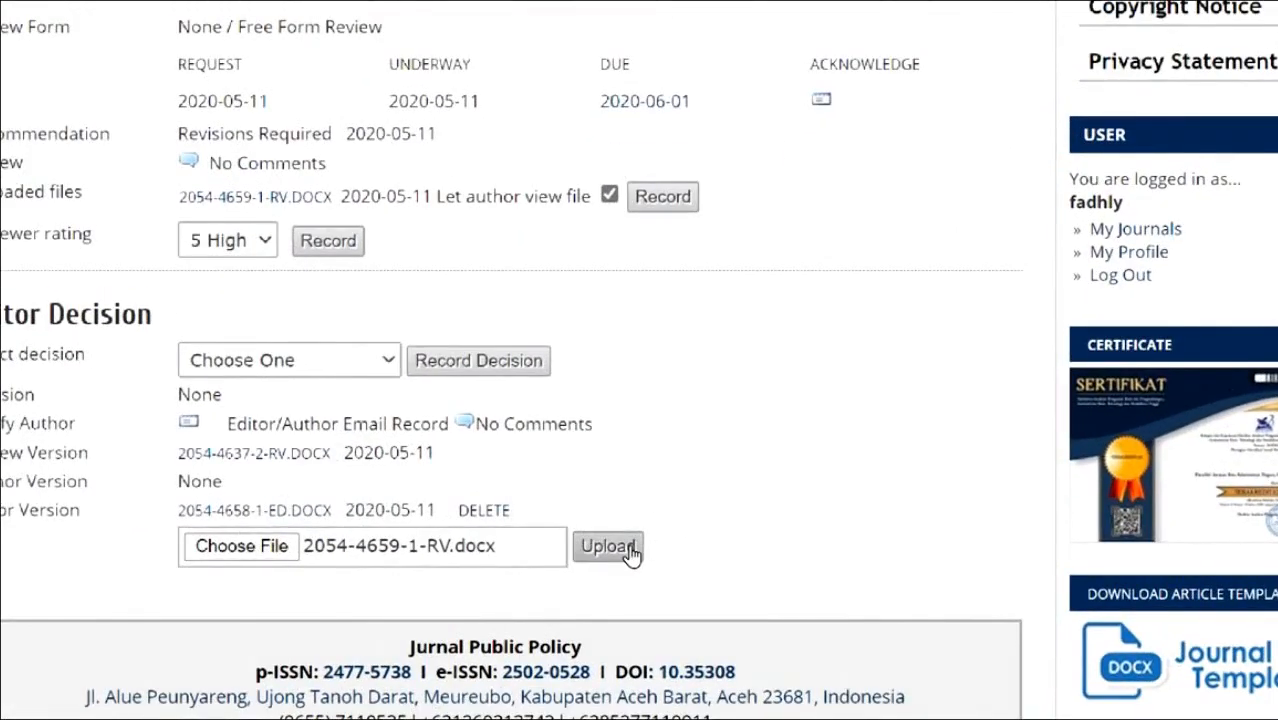
{"action": "left_click", "coordinate": [628, 550]}
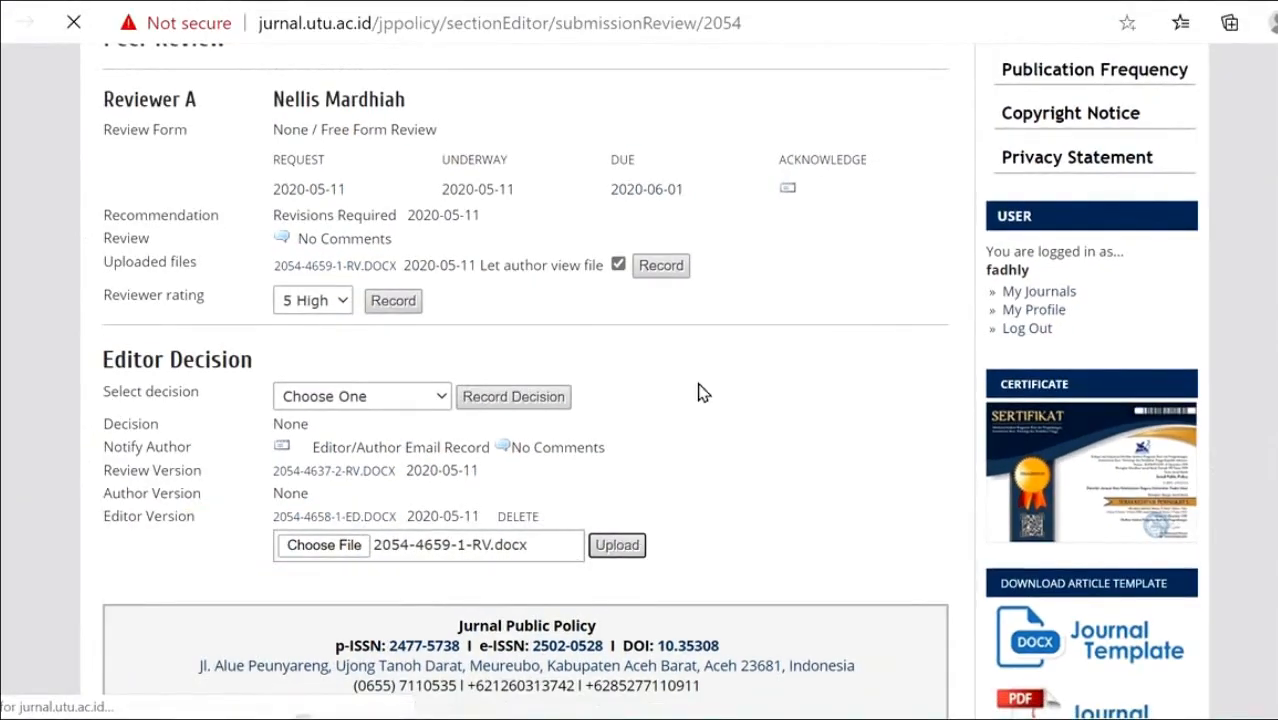
{"action": "scroll", "coordinate": [715, 360], "scroll_direction": "down", "scroll_amount": 5}
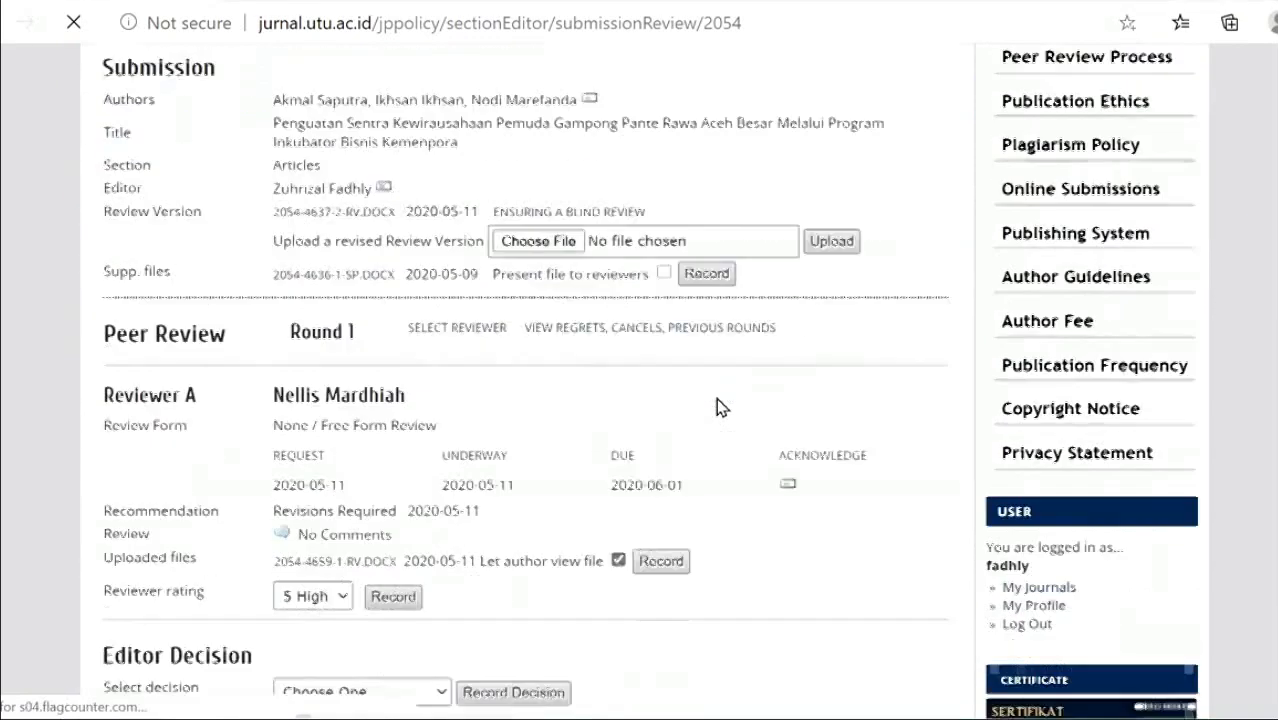
- Acknowledge Reviewer A's completed review without sending the thank-you email
{"action": "left_click", "coordinate": [788, 462]}
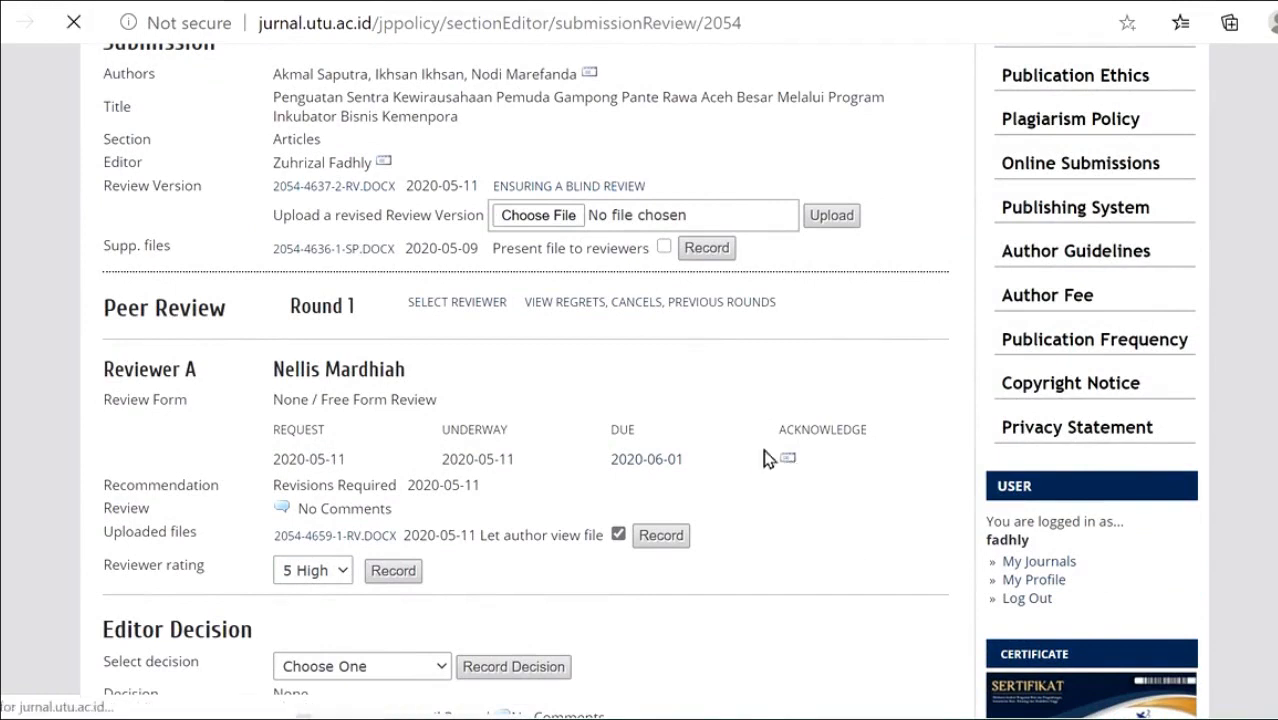
{"action": "scroll", "coordinate": [757, 455], "scroll_direction": "down", "scroll_amount": 3}
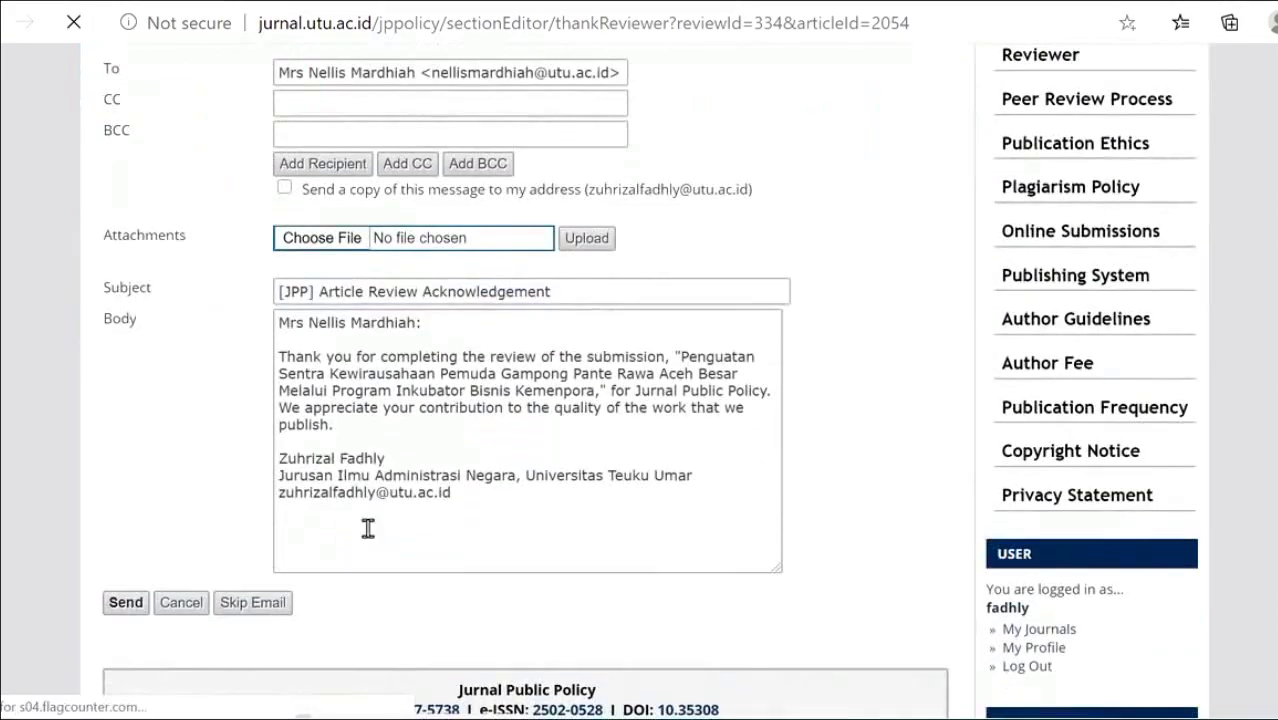
{"action": "left_click", "coordinate": [268, 604]}
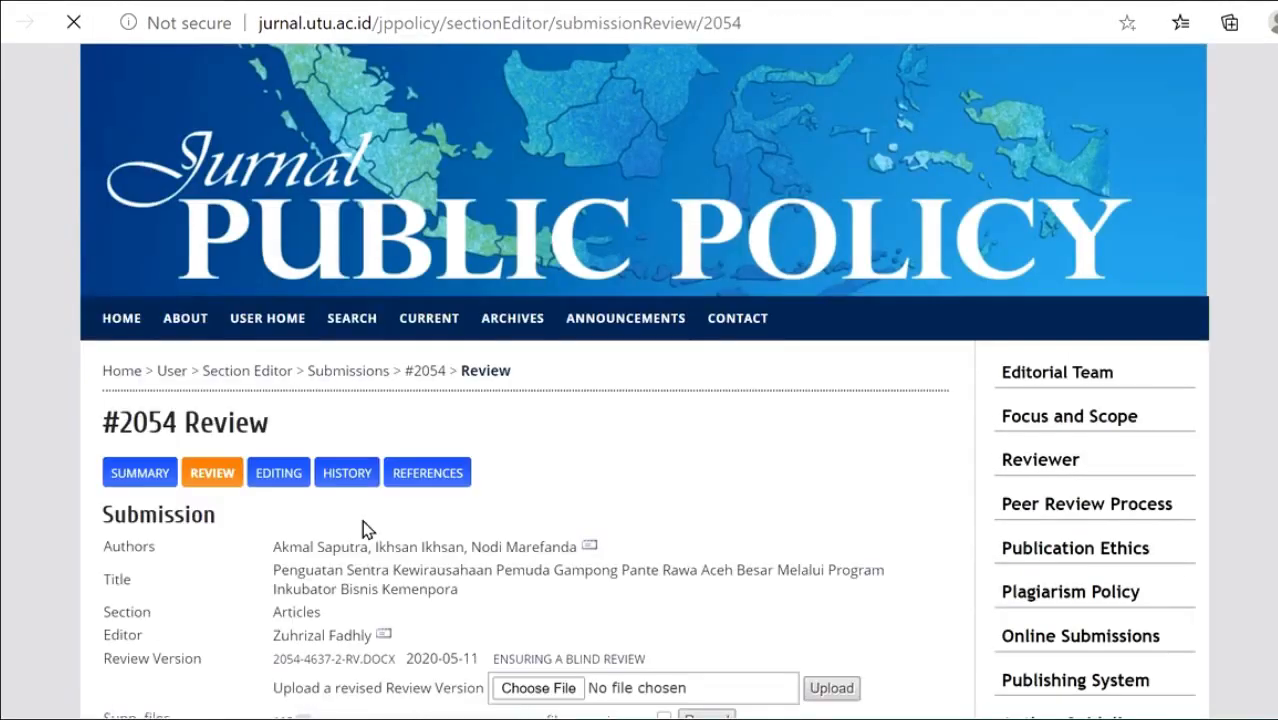
- Scroll to #2054's Editor Decision section and open the Select decision dropdown
{"action": "scroll", "coordinate": [615, 425], "scroll_direction": "down", "scroll_amount": 3}
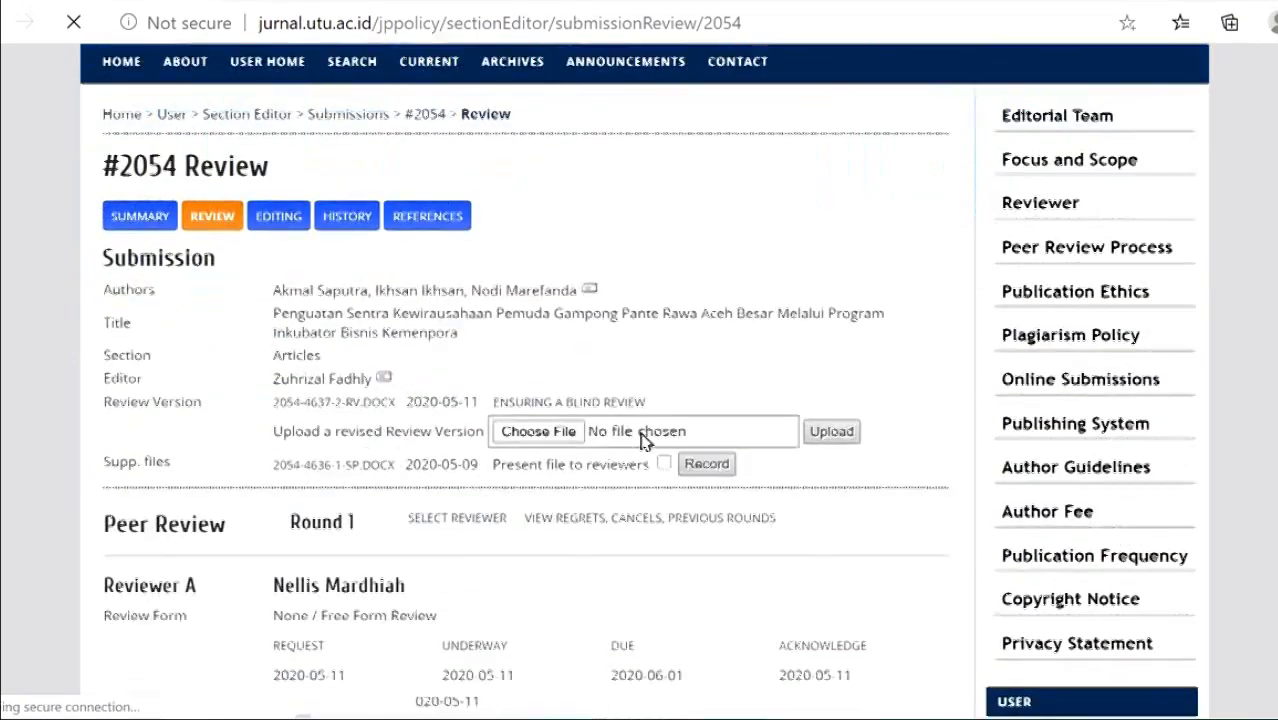
{"action": "scroll", "coordinate": [630, 420], "scroll_direction": "down", "scroll_amount": 5}
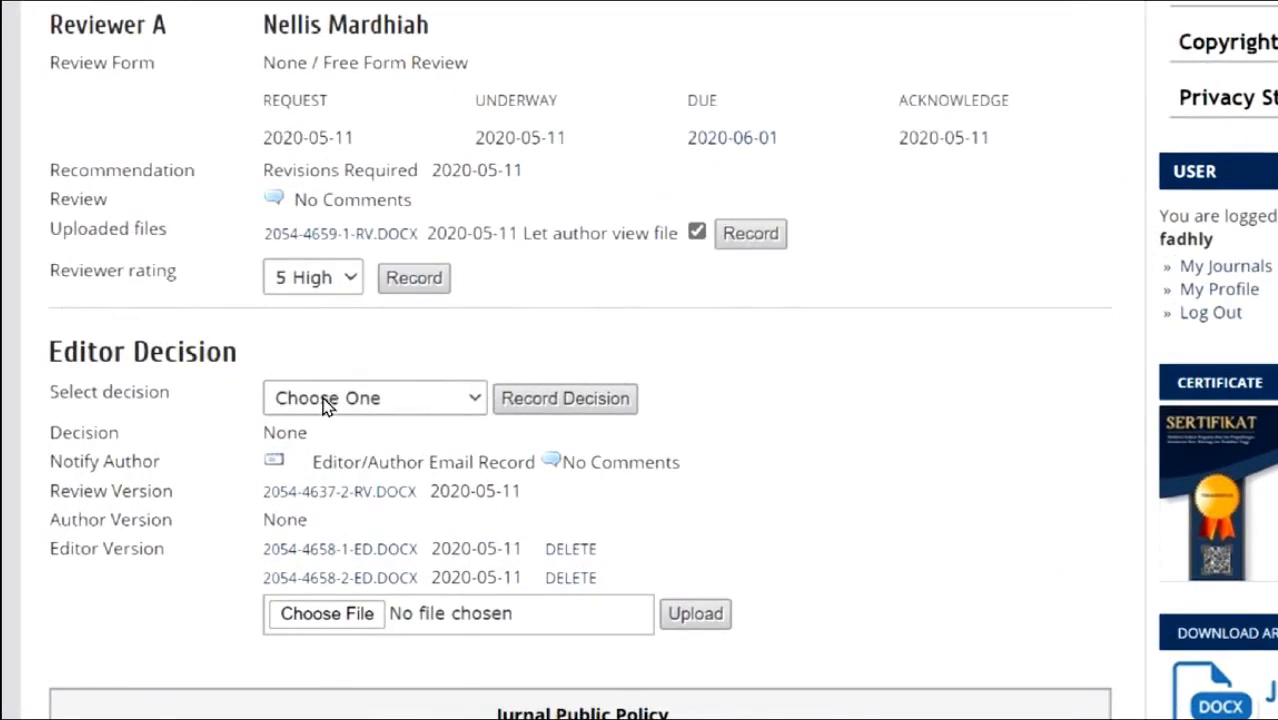
{"action": "left_click", "coordinate": [326, 399]}
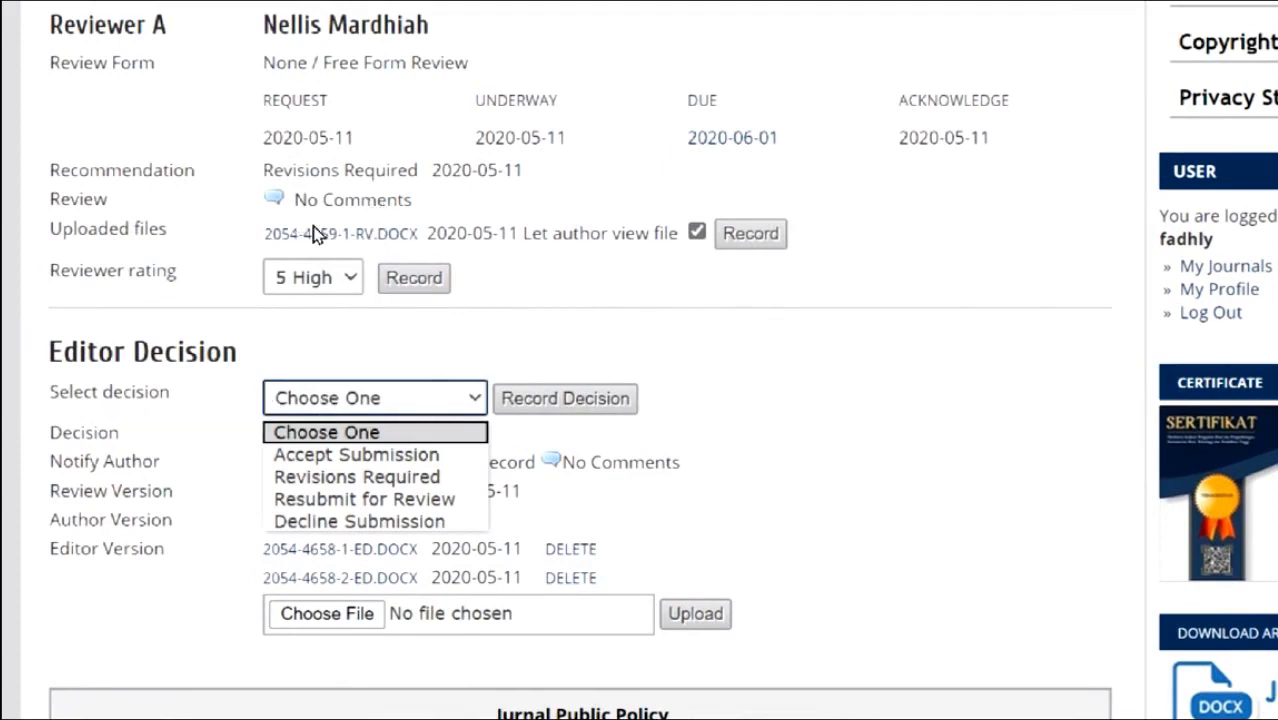
- Choose Revisions Required, record and confirm it, then check the decision dated 2020-05-11
{"action": "left_click", "coordinate": [357, 470]}
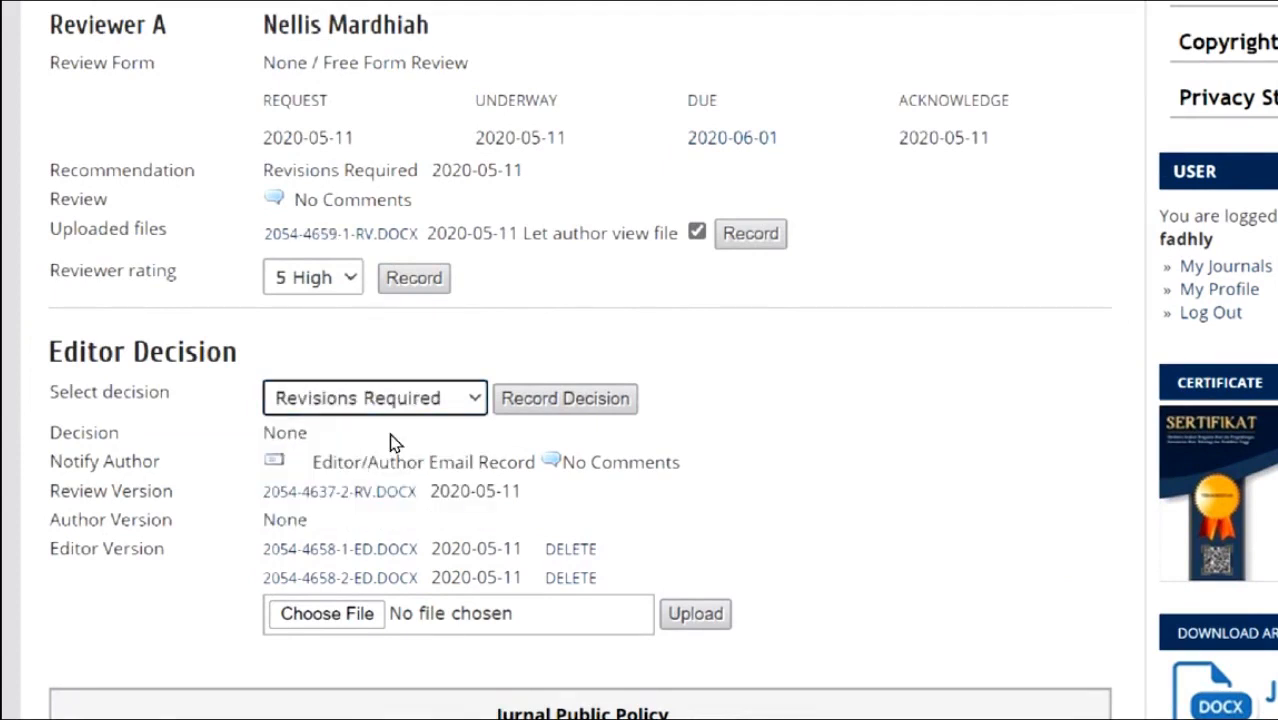
{"action": "left_click", "coordinate": [519, 400]}
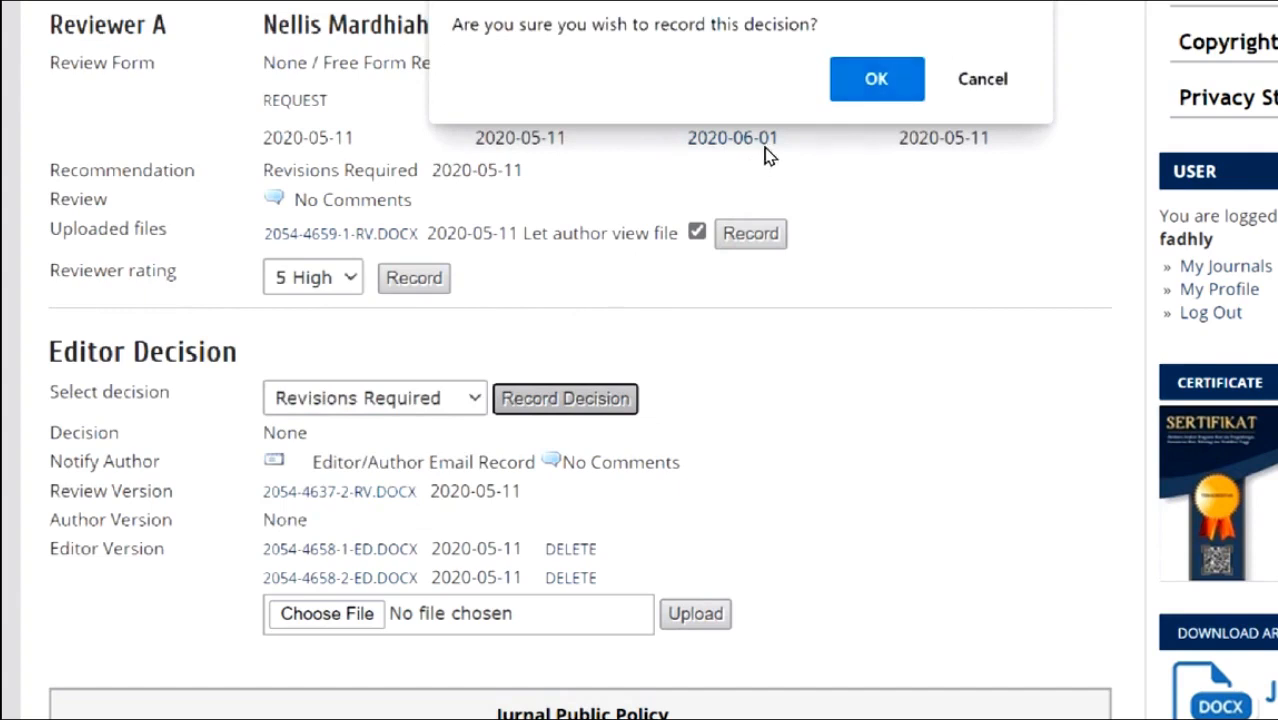
{"action": "key", "text": "Return"}
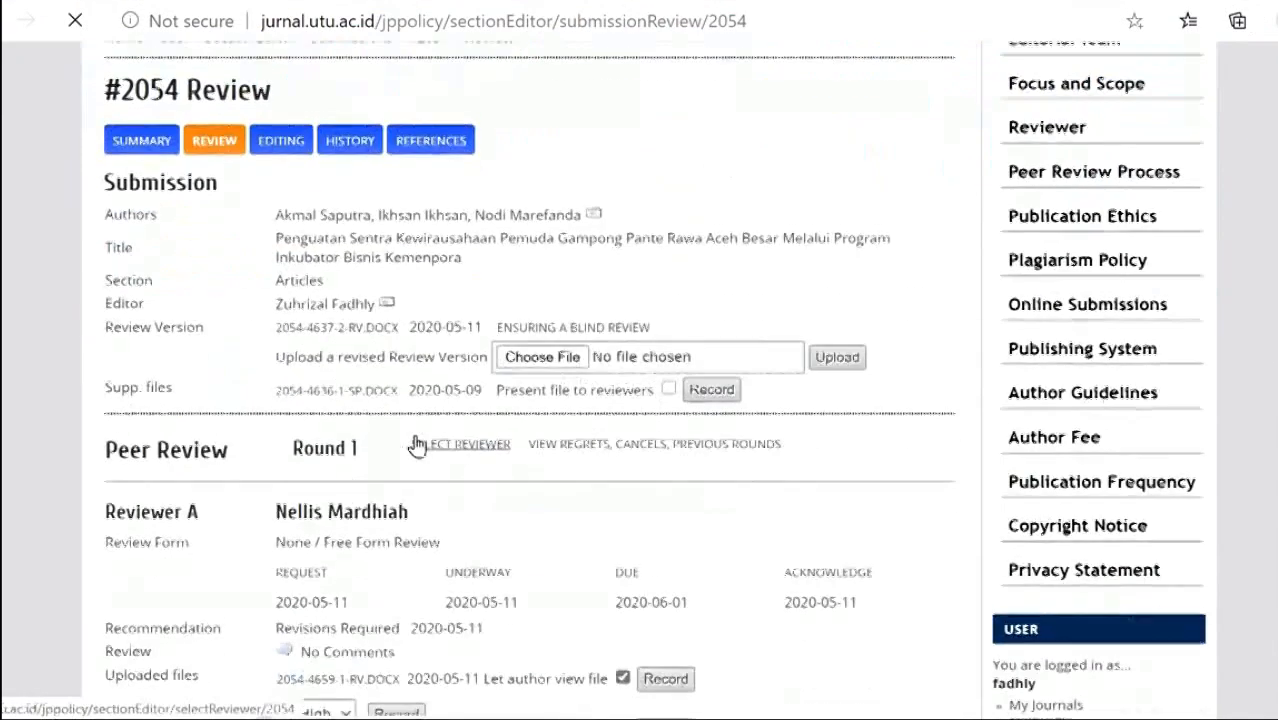
{"action": "scroll", "coordinate": [415, 432], "scroll_direction": "down", "scroll_amount": 2}
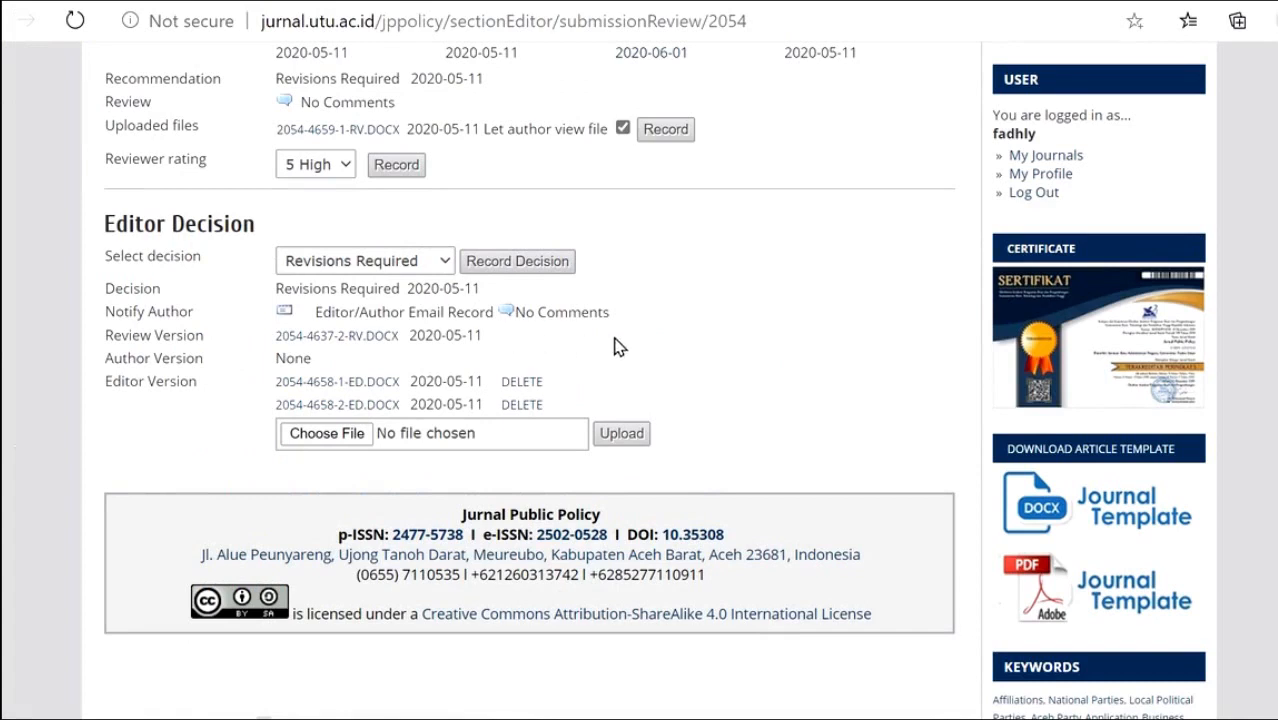
{"action": "scroll", "coordinate": [698, 338], "scroll_direction": "up", "scroll_amount": 1}
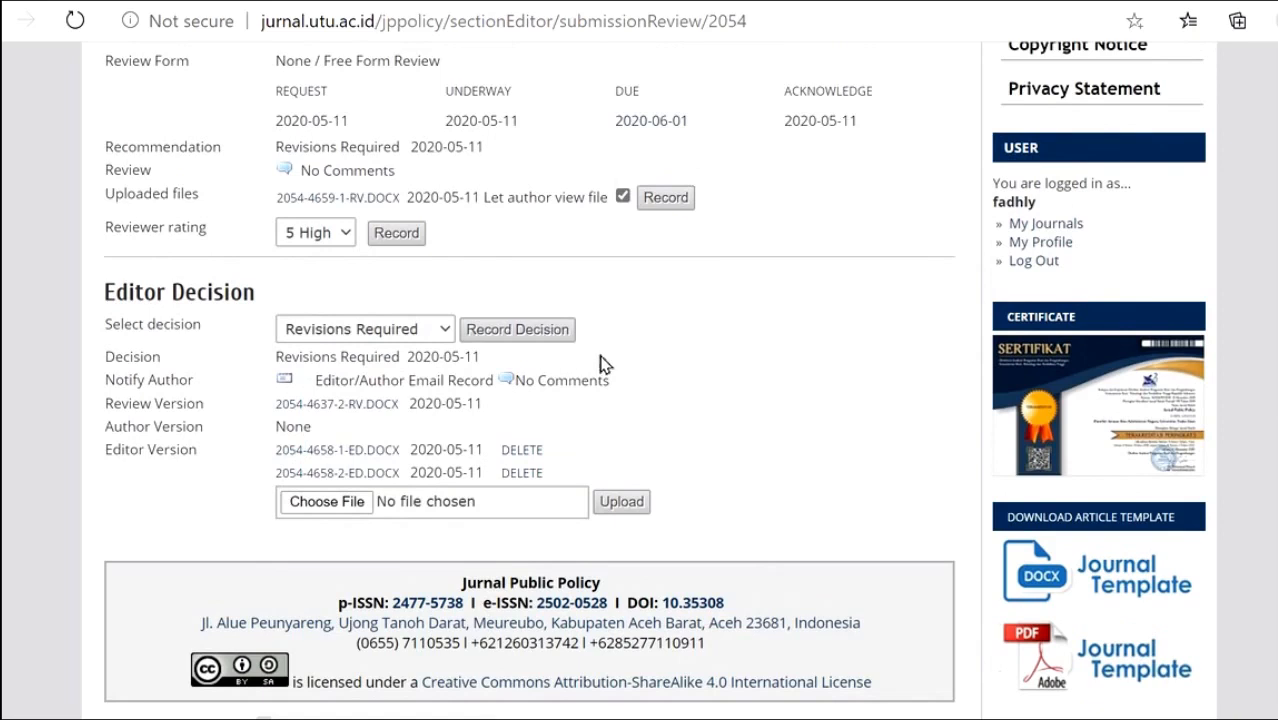
{"action": "scroll", "coordinate": [600, 370], "scroll_direction": "up", "scroll_amount": 1}
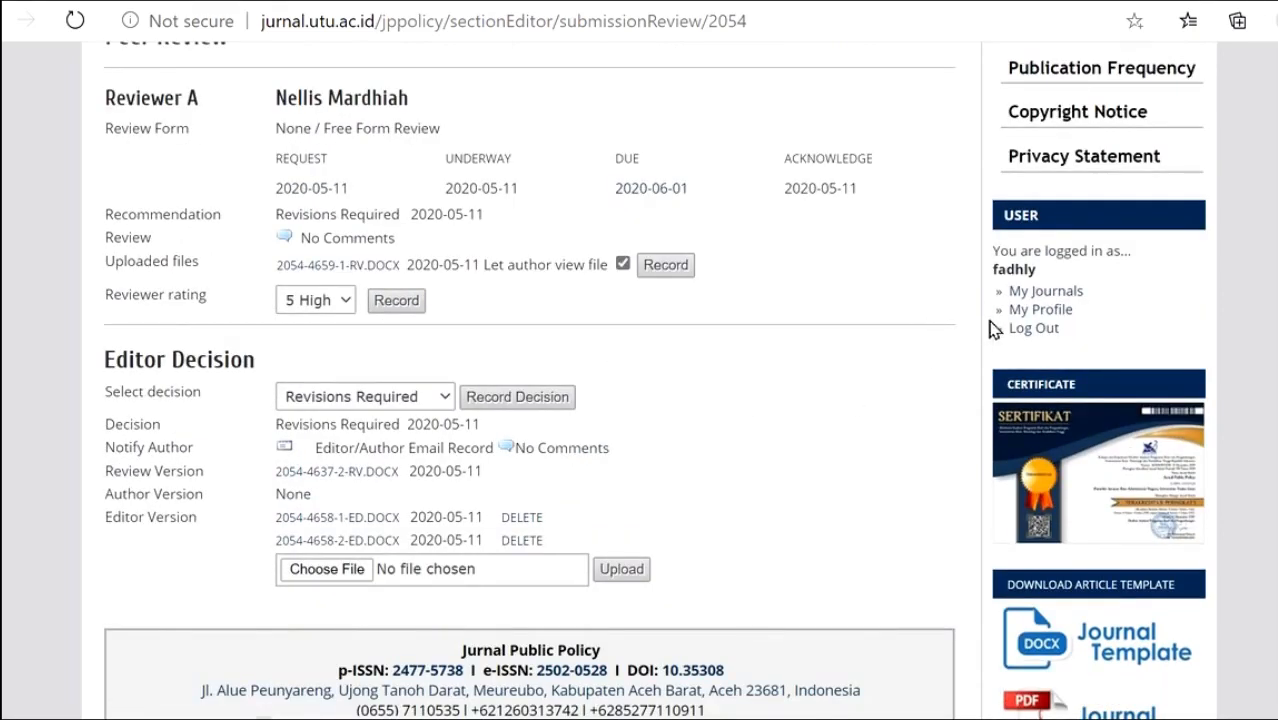
- Log out of the editor account and enter the author's username and password on the Login page
{"action": "left_click", "coordinate": [1041, 336]}
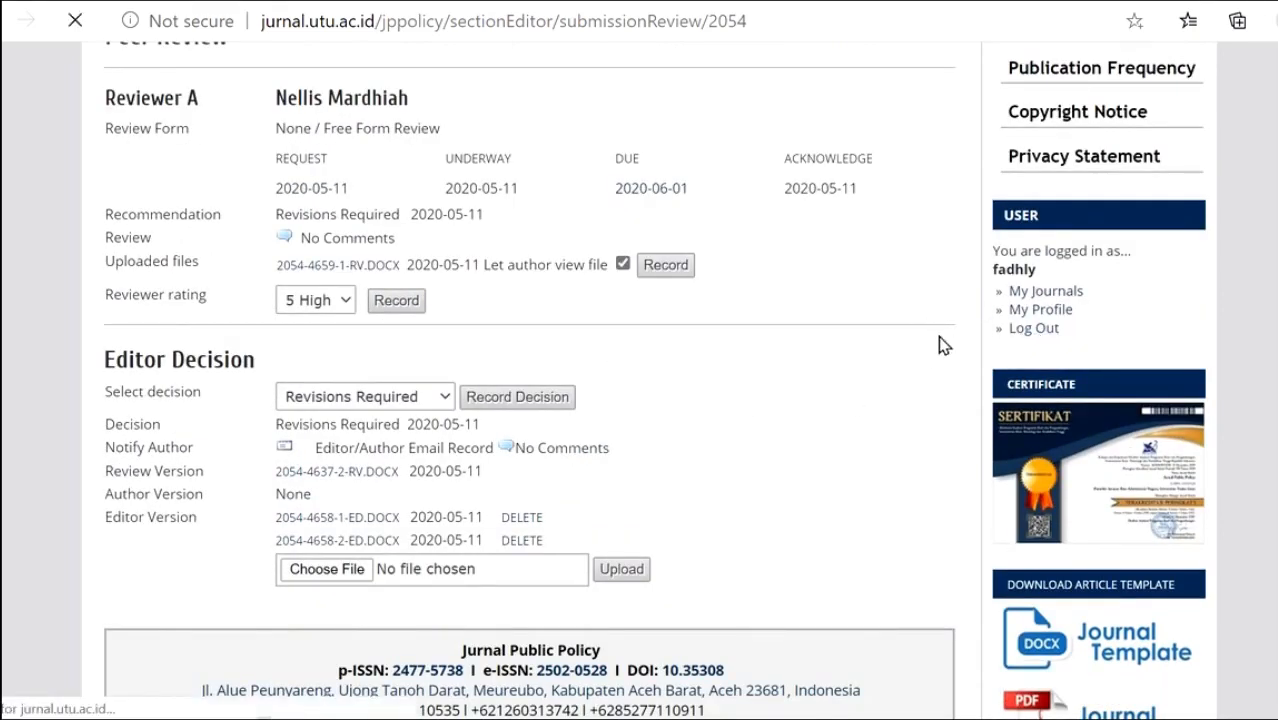
{"action": "scroll", "coordinate": [500, 400], "scroll_direction": "down", "scroll_amount": 2}
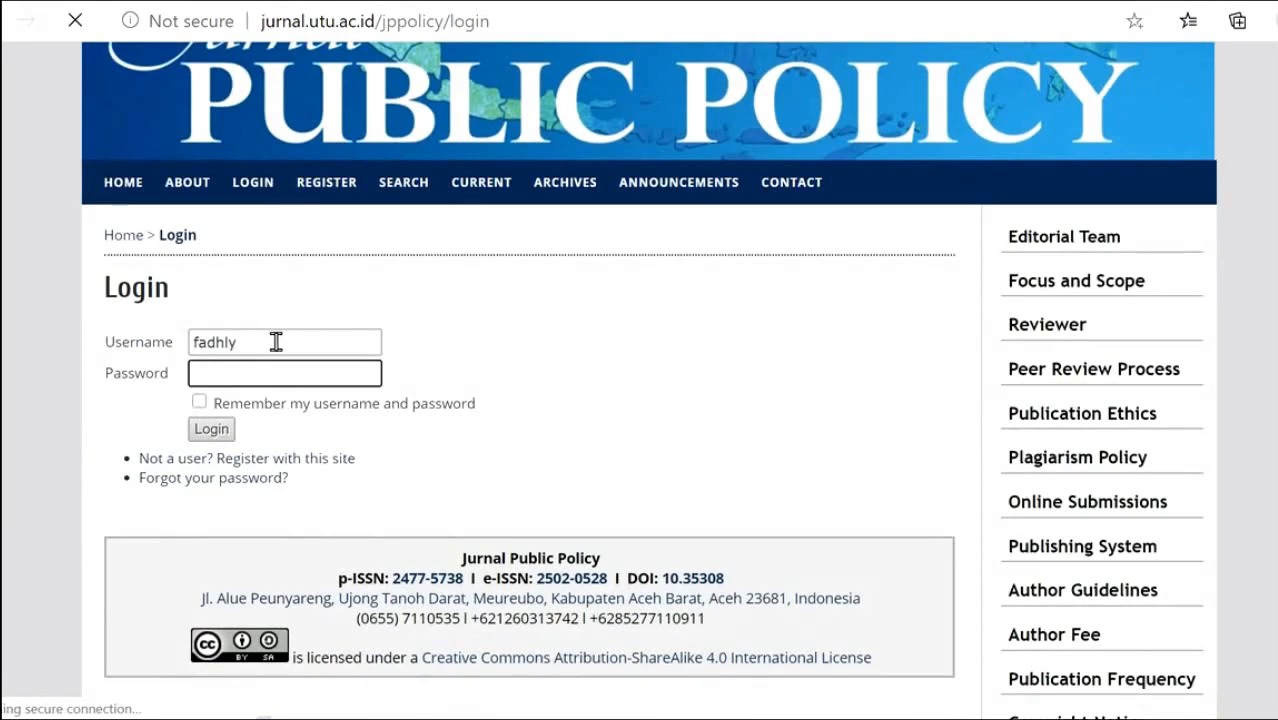
{"action": "left_click_drag", "start_coordinate": [274, 341], "coordinate": [171, 346]}
{"action": "key", "text": "BackSpace"}
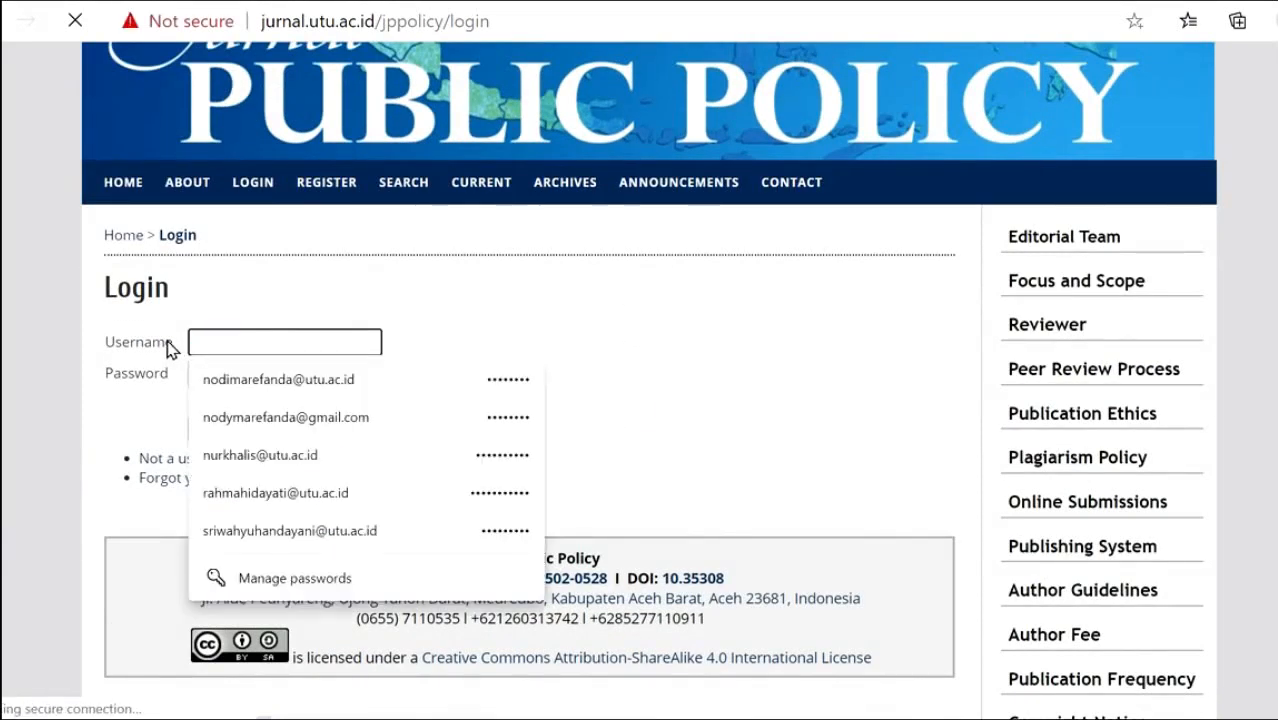
{"action": "type", "text": "nodi"}
{"action": "key", "text": "Tab"}
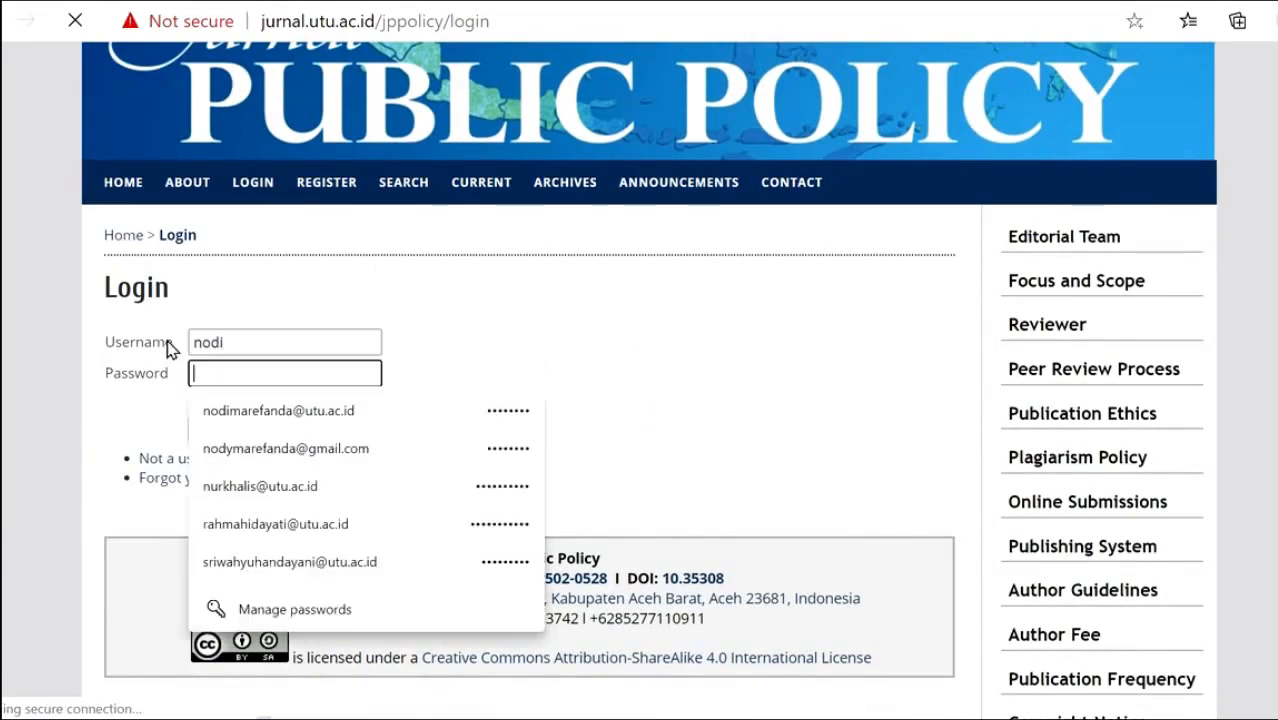
{"action": "type", "text": "••"}
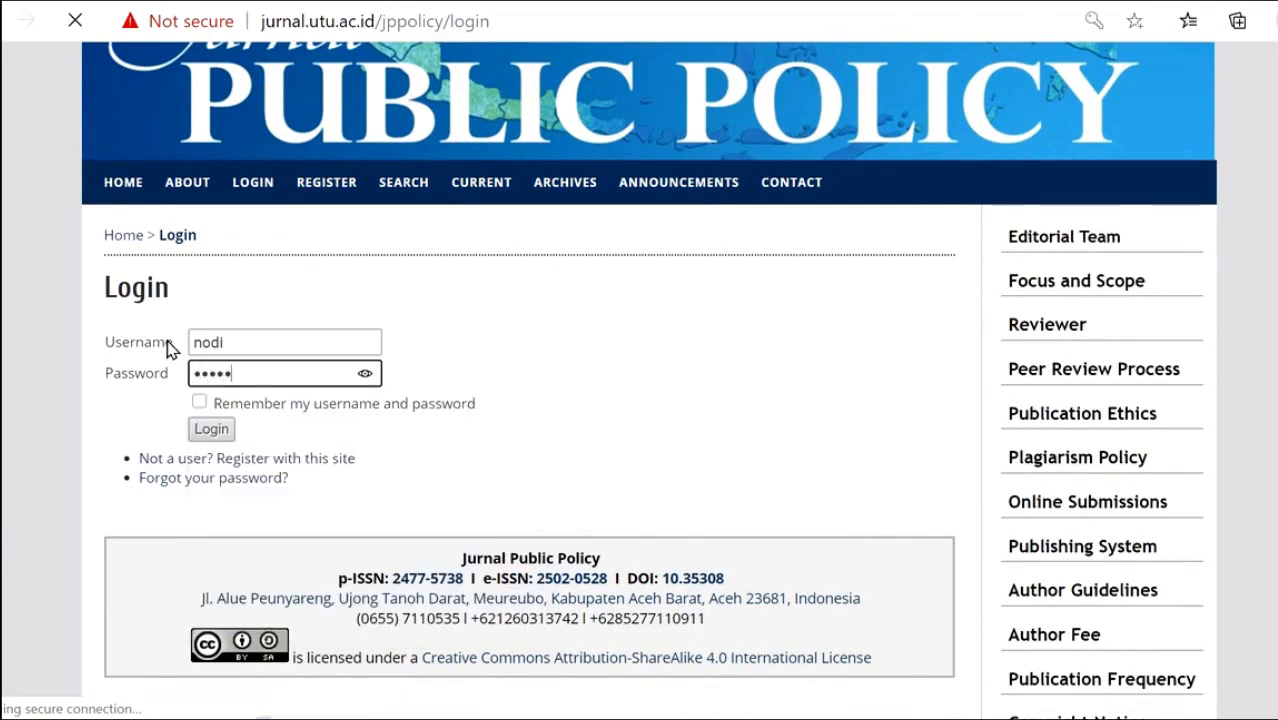
{"action": "type", "text": "••••••"}
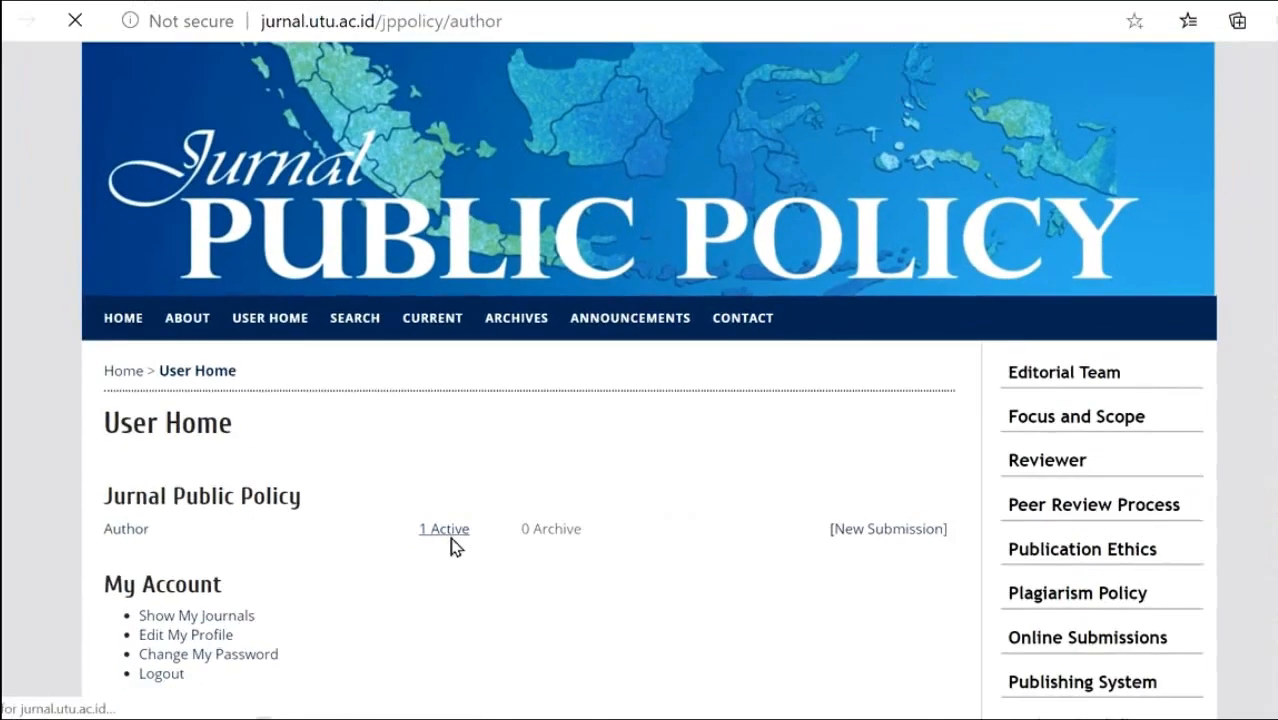
- Open the author's 1 Active submissions list, then #2054's Summary page showing In Review
{"action": "left_click", "coordinate": [447, 524]}
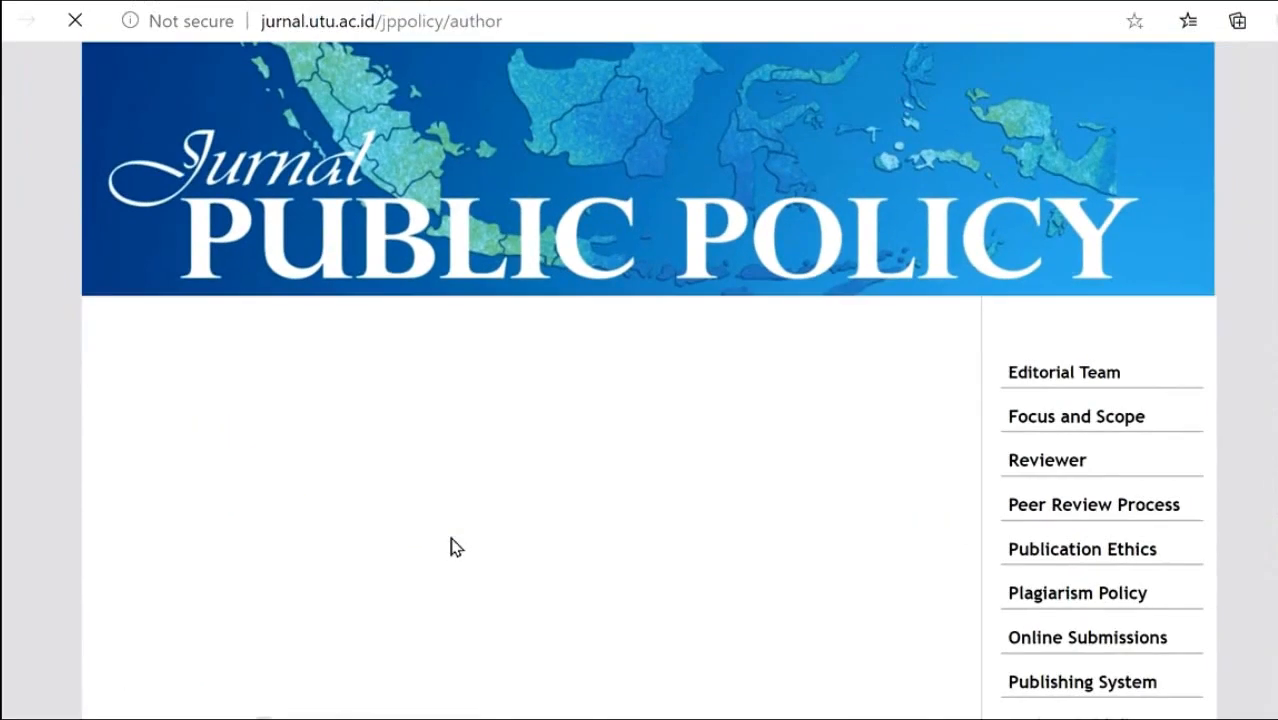
{"action": "scroll", "coordinate": [515, 450], "scroll_direction": "down", "scroll_amount": 2}
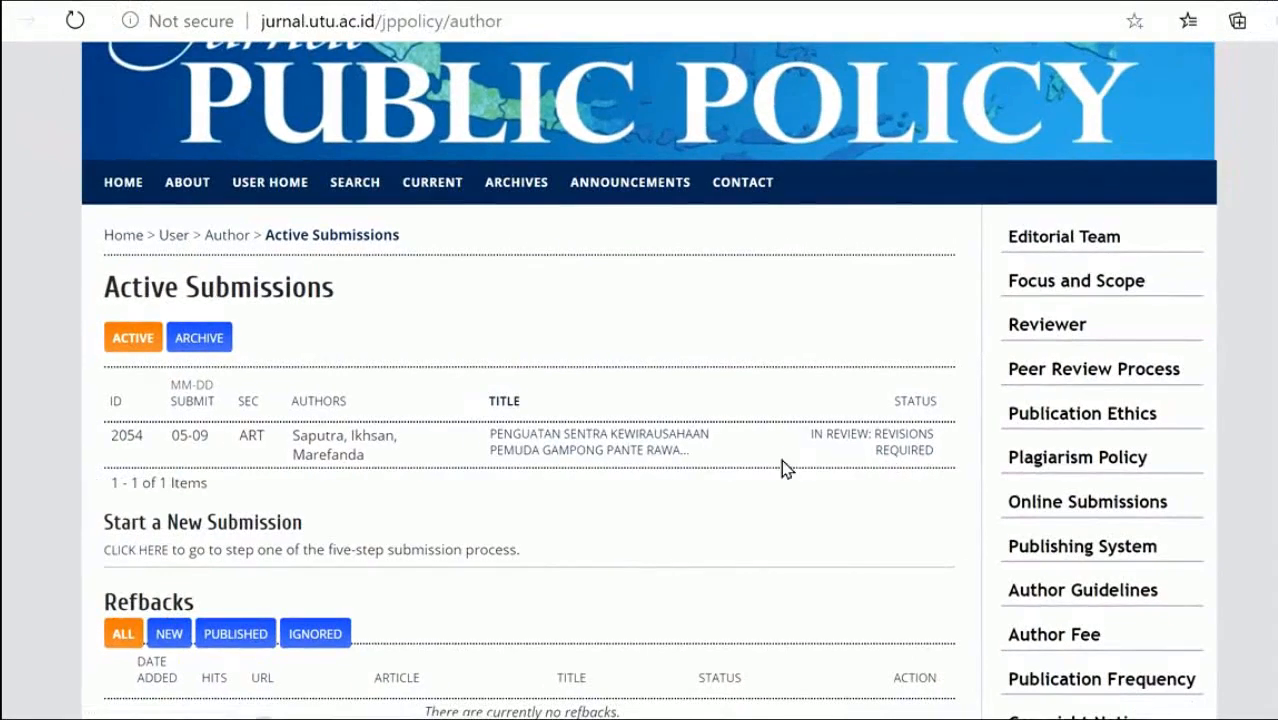
{"action": "left_click", "coordinate": [556, 450]}
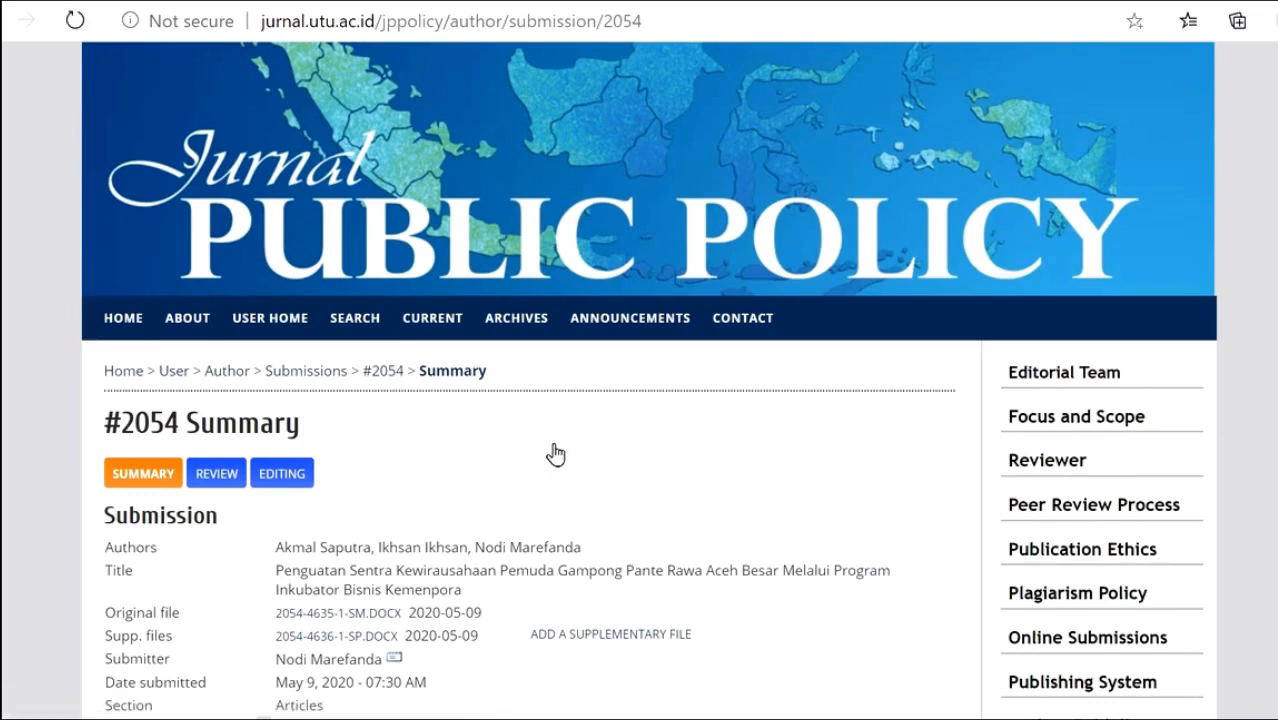
{"action": "scroll", "coordinate": [536, 453], "scroll_direction": "down", "scroll_amount": 2}
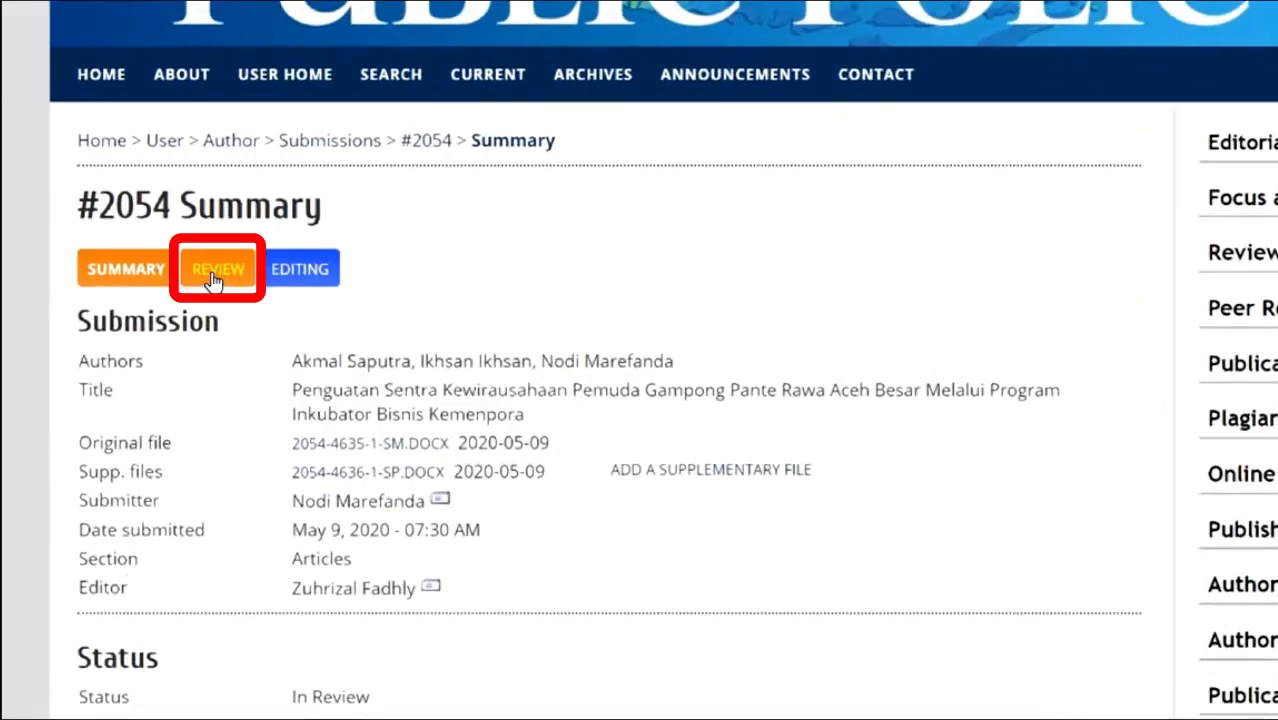
- On #2054's REVIEW tab, download reviewer file 2054-4659-1-RV.DOCX and show it in Downloads
{"action": "left_click", "coordinate": [213, 279]}
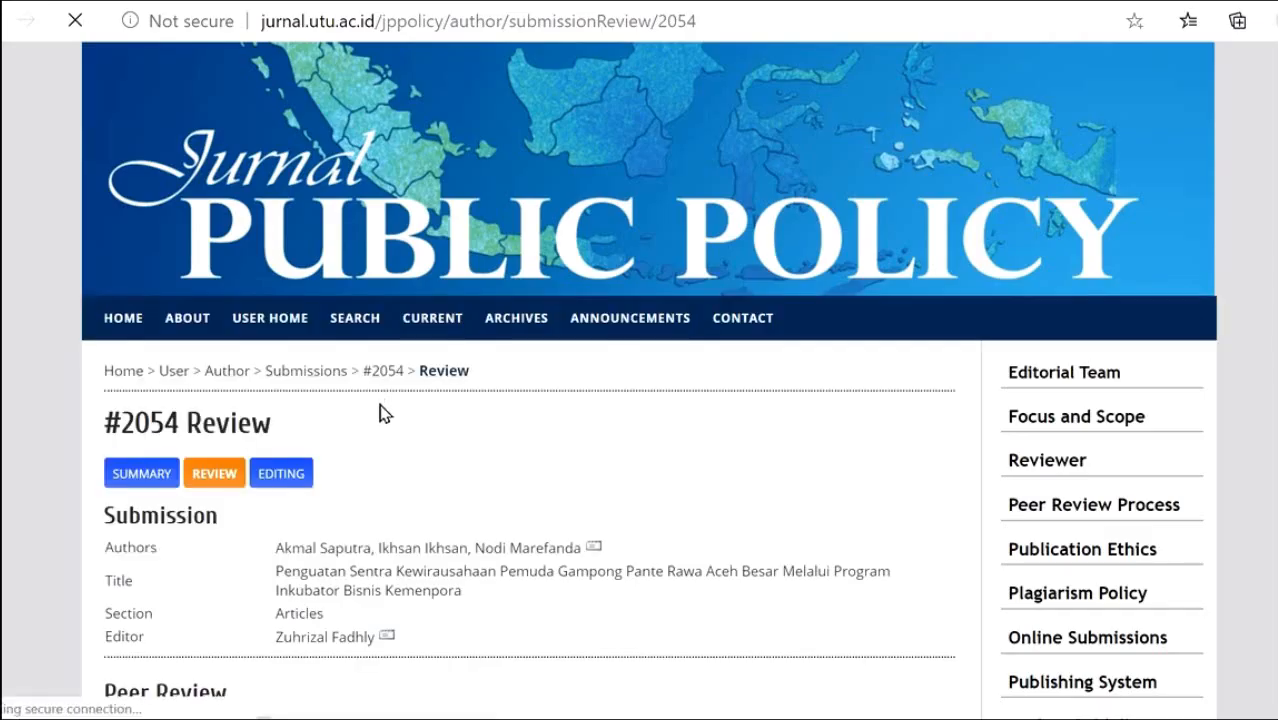
{"action": "scroll", "coordinate": [380, 412], "scroll_direction": "down", "scroll_amount": 5}
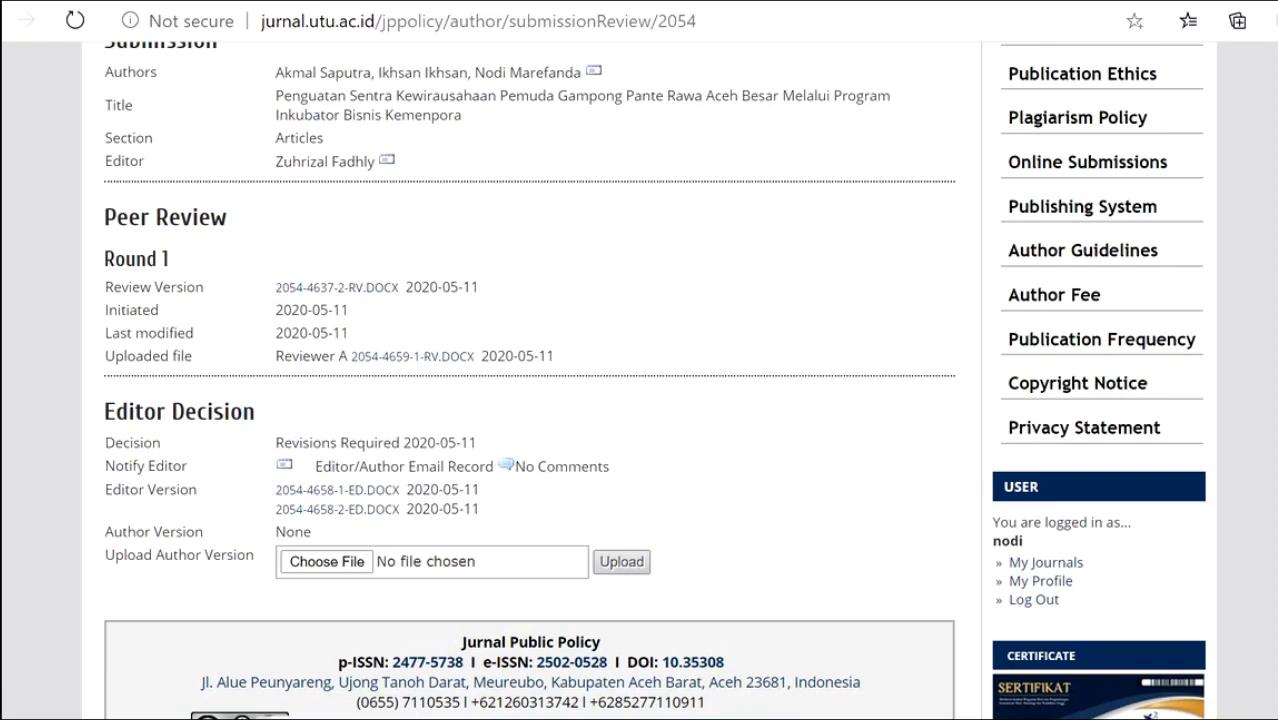
{"action": "left_click", "coordinate": [177, 693]}
{"action": "left_click", "coordinate": [250, 573]}
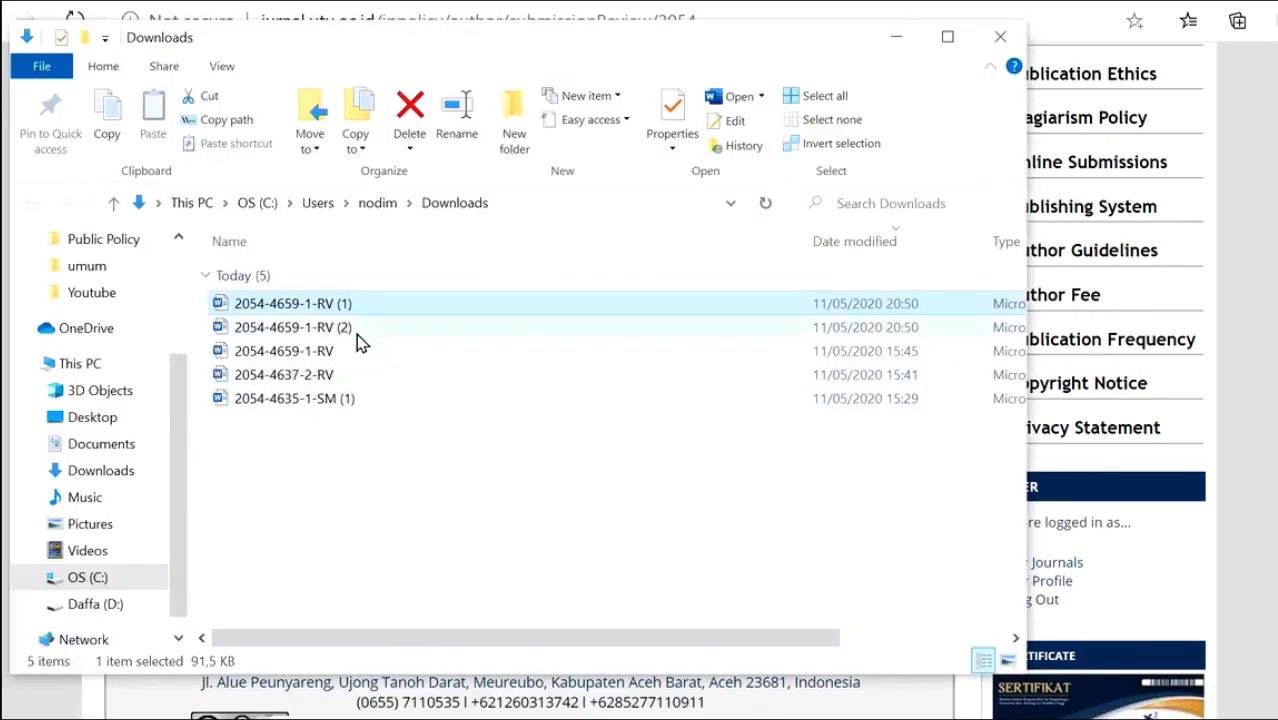
- Delete 2054-4635-1-SM (1) from Downloads and open 2054-4659-1-RV (1) in Word
{"action": "left_click", "coordinate": [357, 402]}
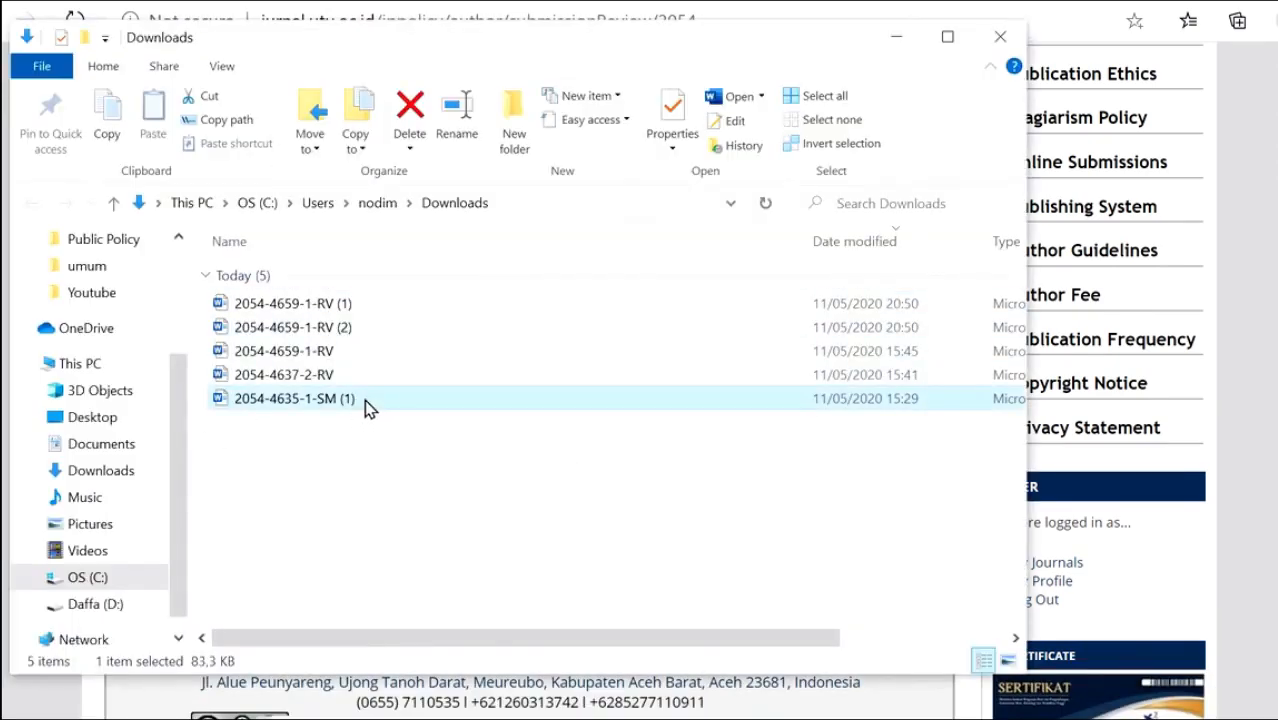
{"action": "key", "text": "Delete"}
{"action": "left_click", "coordinate": [308, 308]}
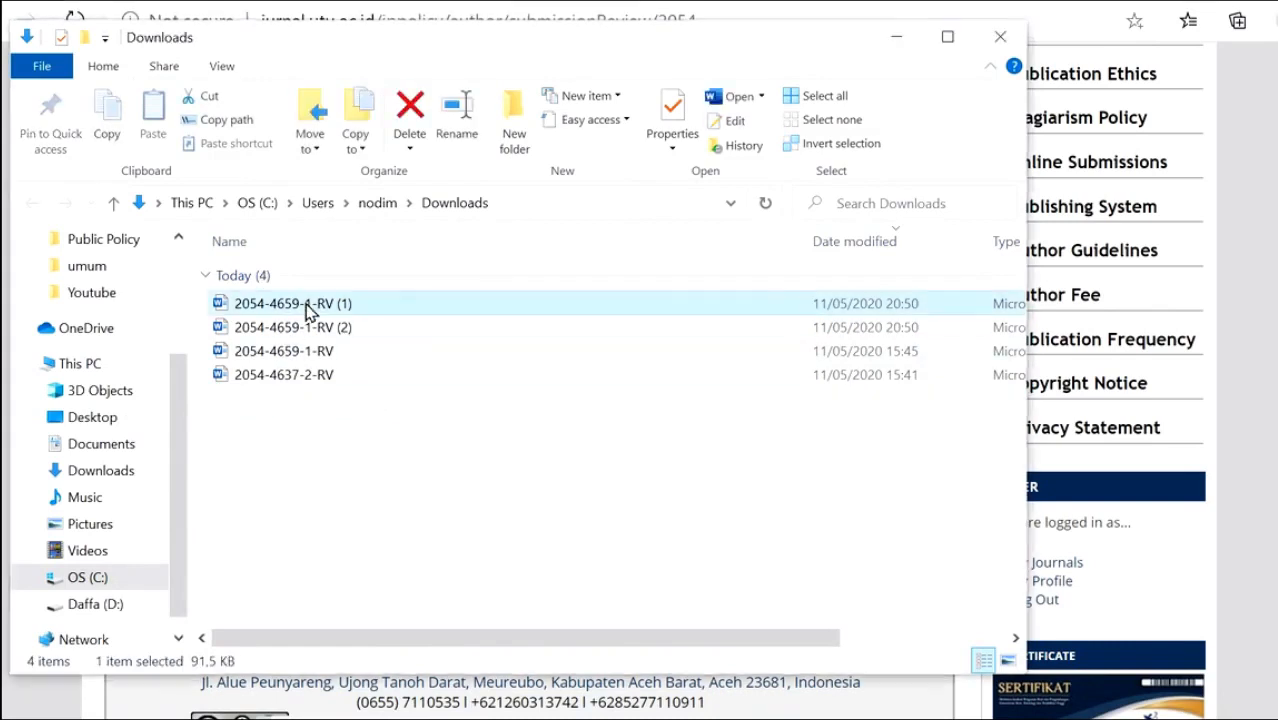
{"action": "double_click", "coordinate": [412, 305]}
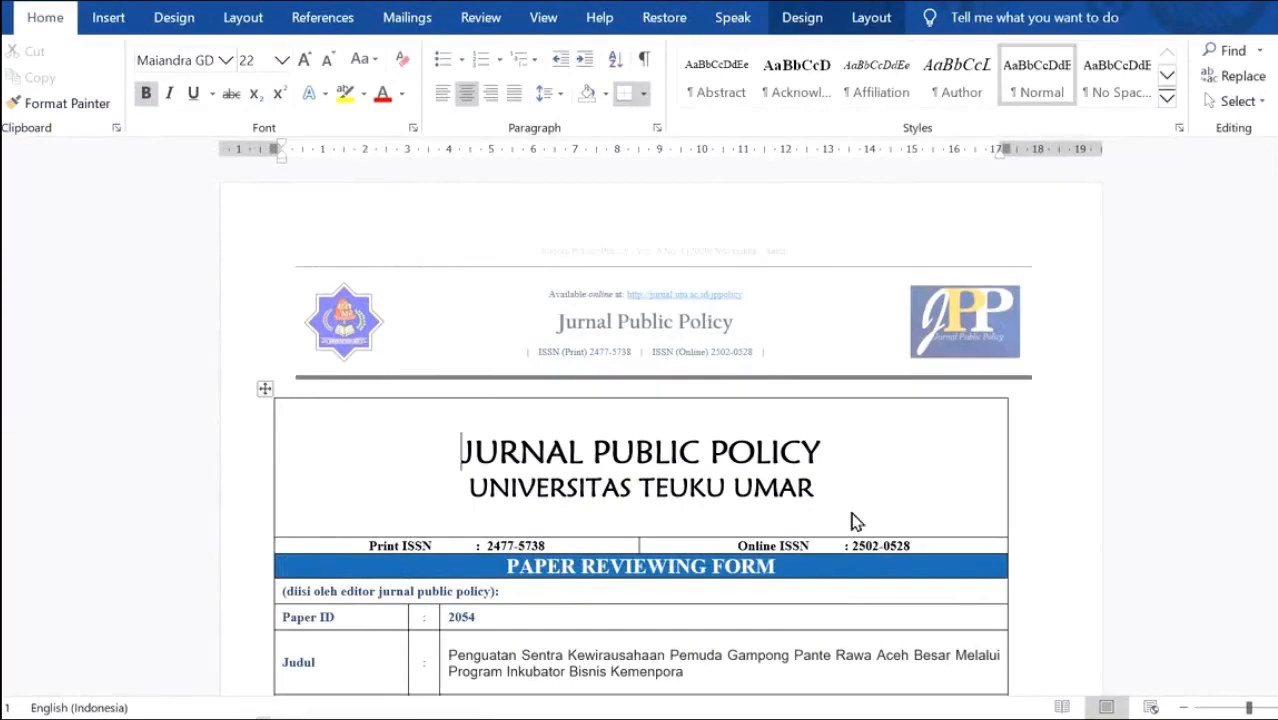
- Scroll past the 'revisi minor' tick to the 'Daftar perubahan artikel' table and select row 1's Komentar cell
{"action": "scroll", "coordinate": [850, 500], "scroll_direction": "down", "scroll_amount": 8}
{"action": "scroll", "coordinate": [850, 500], "scroll_direction": "up", "scroll_amount": 4}
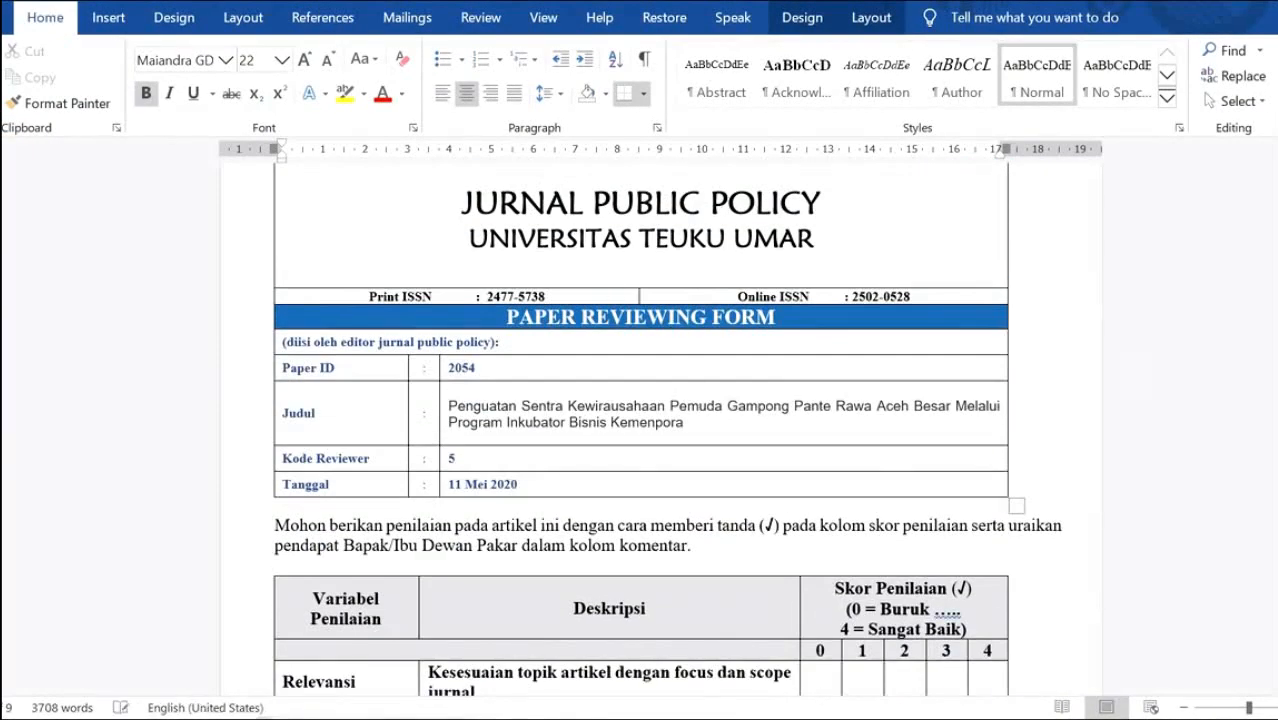
{"action": "scroll", "coordinate": [640, 420], "scroll_direction": "down", "scroll_amount": 5}
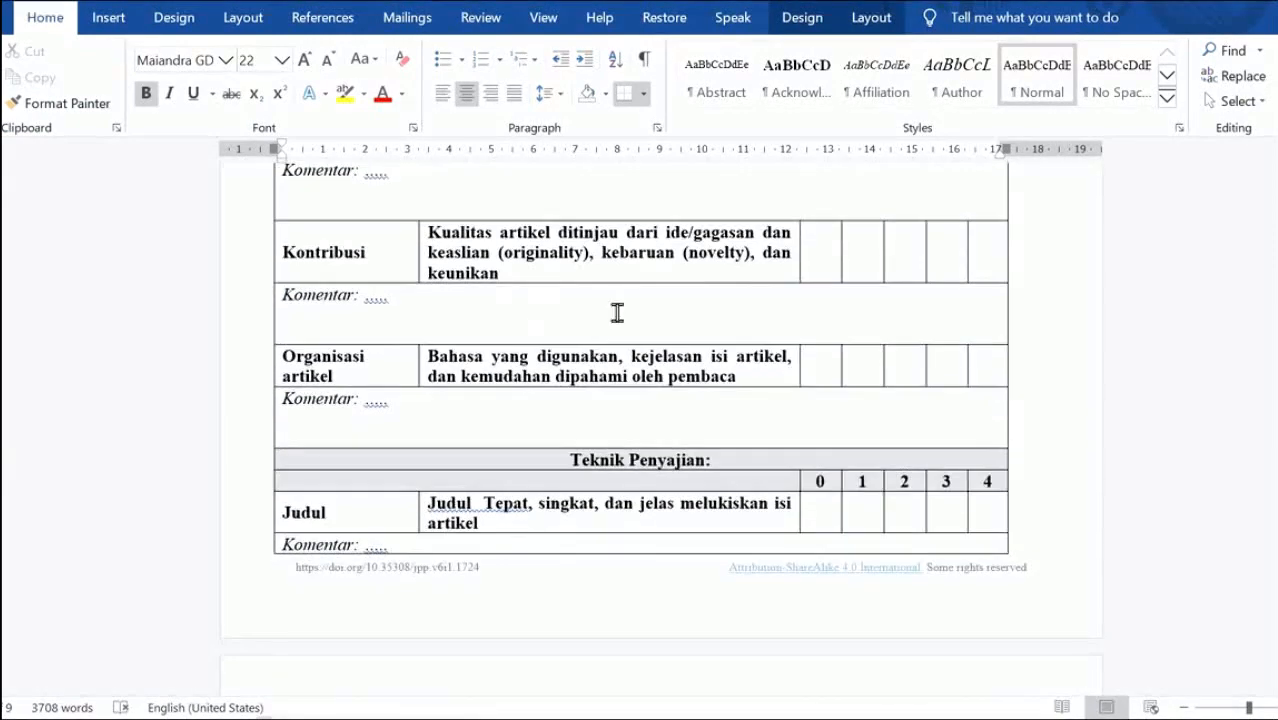
{"action": "scroll", "coordinate": [478, 398], "scroll_direction": "down", "scroll_amount": 5}
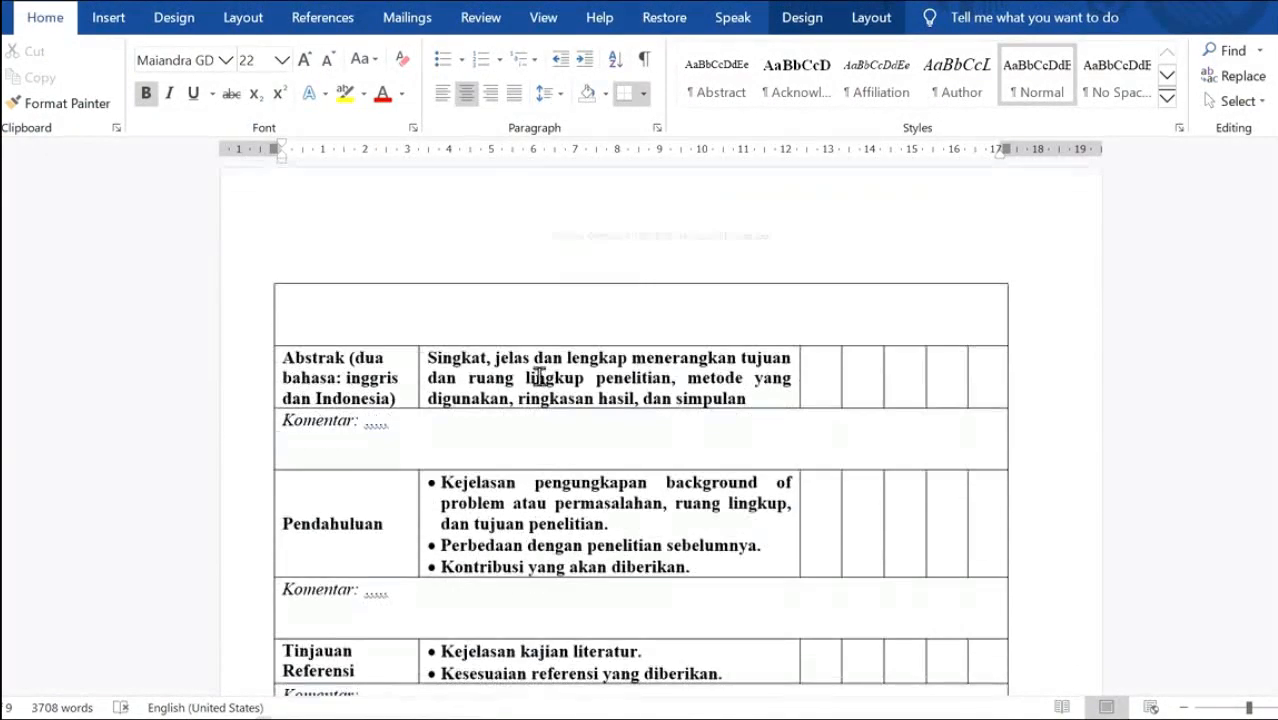
{"action": "scroll", "coordinate": [625, 410], "scroll_direction": "down", "scroll_amount": 1}
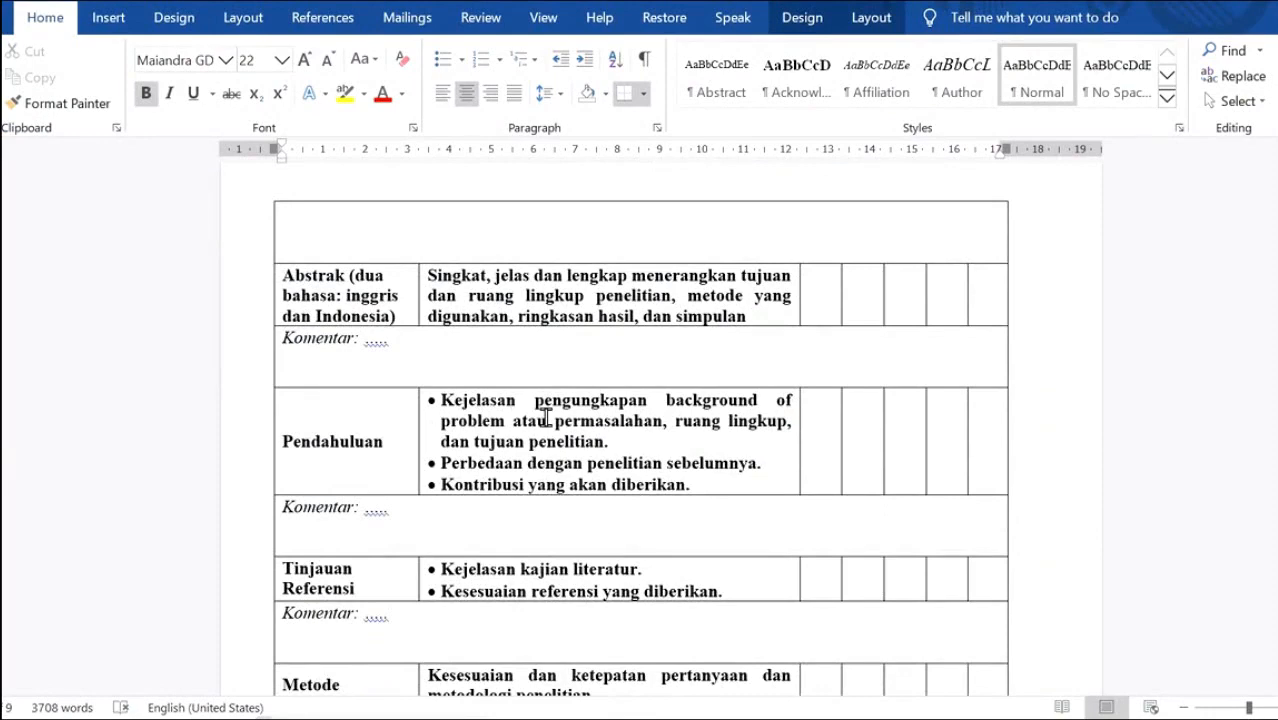
{"action": "scroll", "coordinate": [547, 415], "scroll_direction": "down", "scroll_amount": 5}
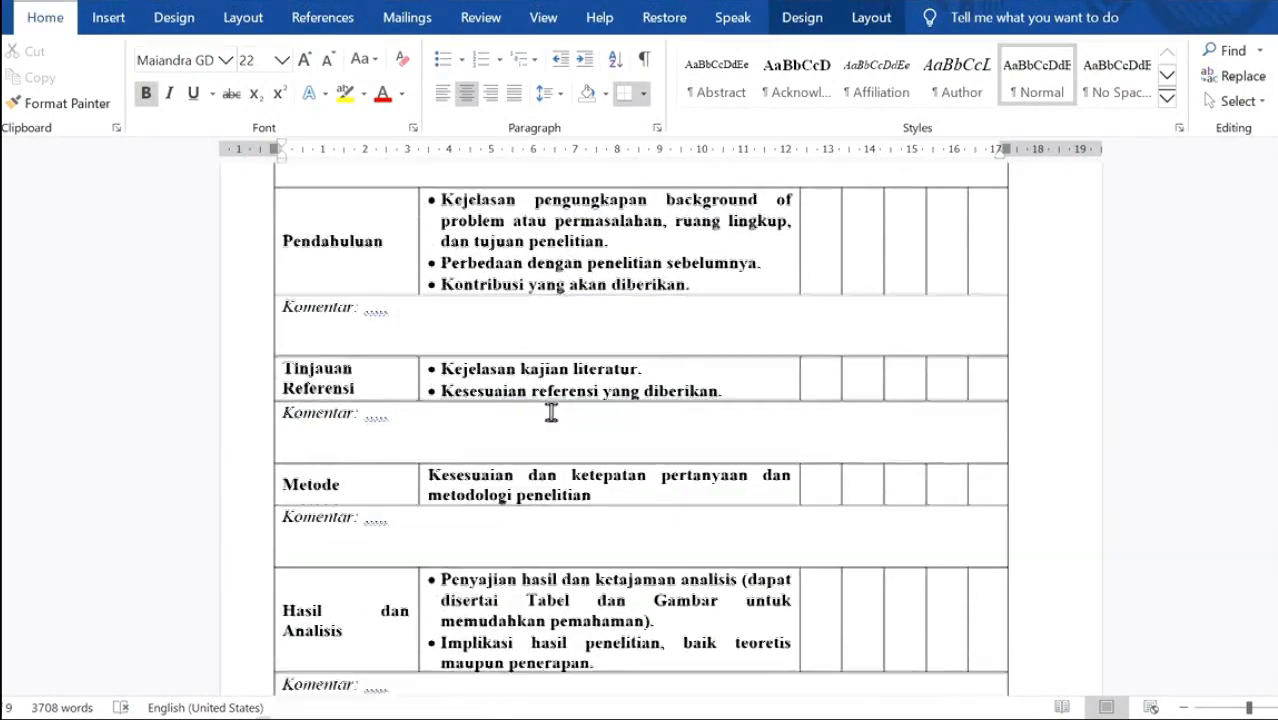
{"action": "scroll", "coordinate": [551, 411], "scroll_direction": "down", "scroll_amount": 1}
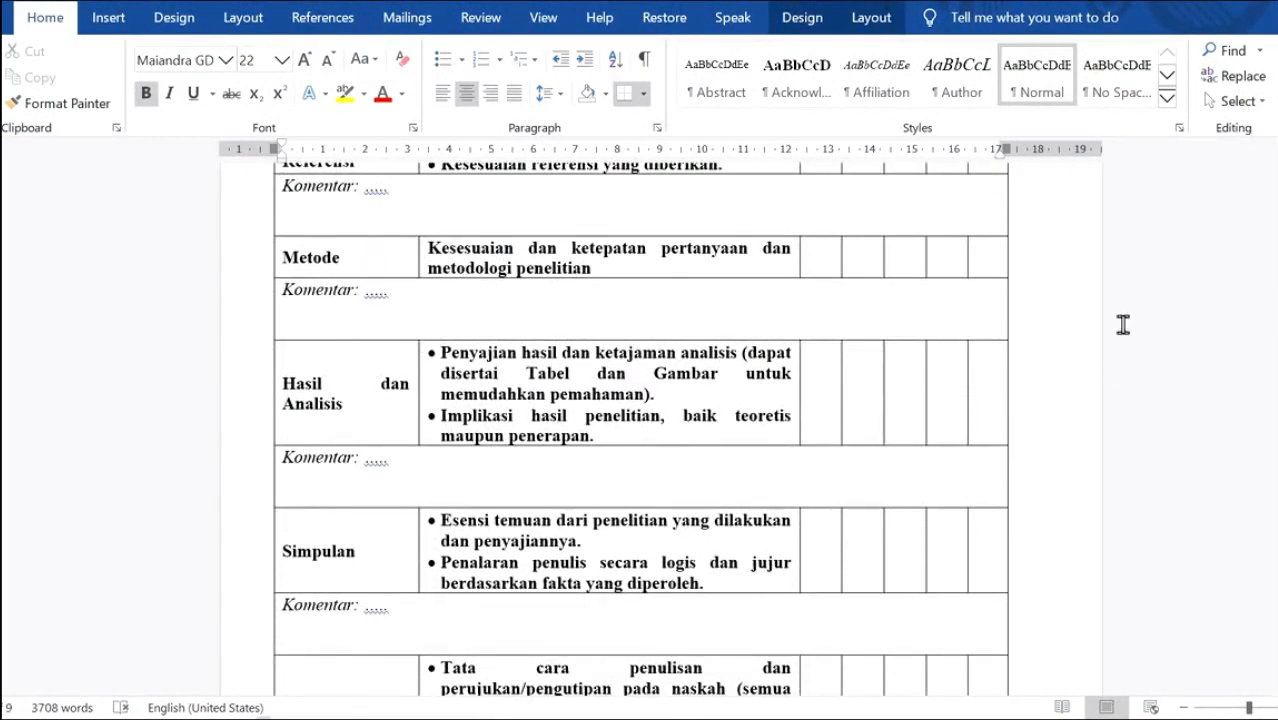
{"action": "scroll", "coordinate": [839, 434], "scroll_direction": "down", "scroll_amount": 10}
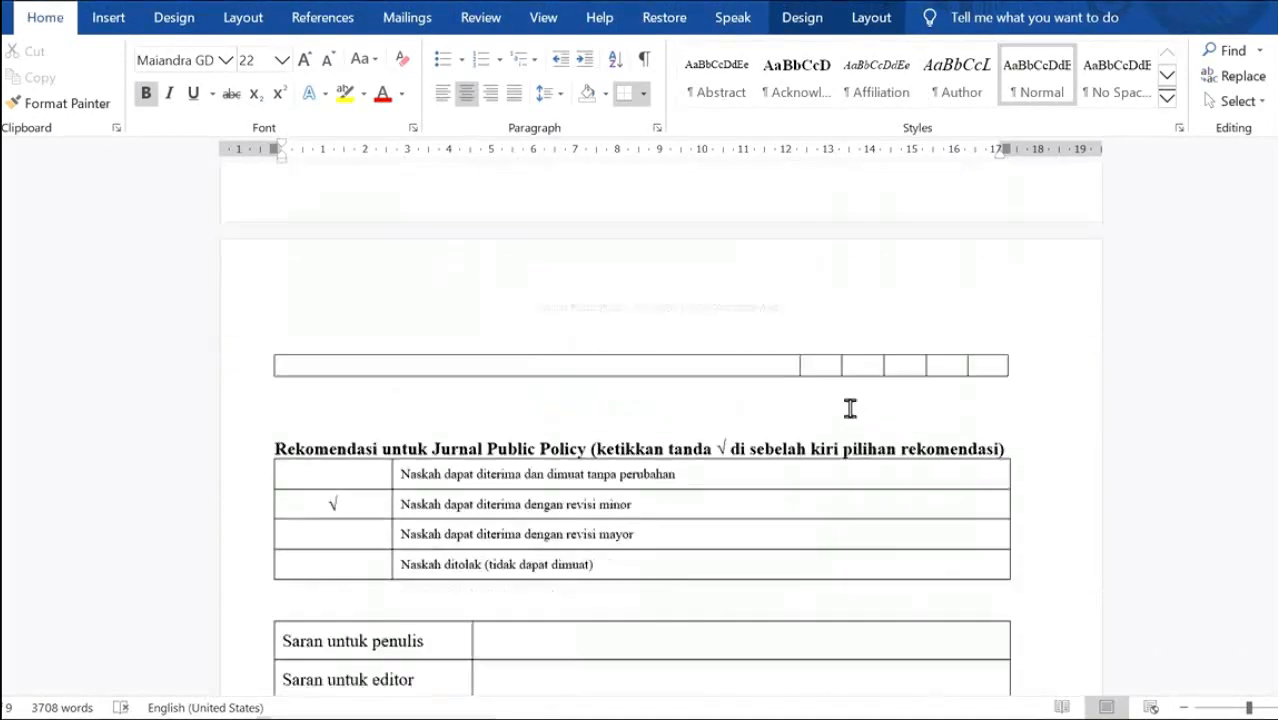
{"action": "scroll", "coordinate": [850, 408], "scroll_direction": "down", "scroll_amount": 2}
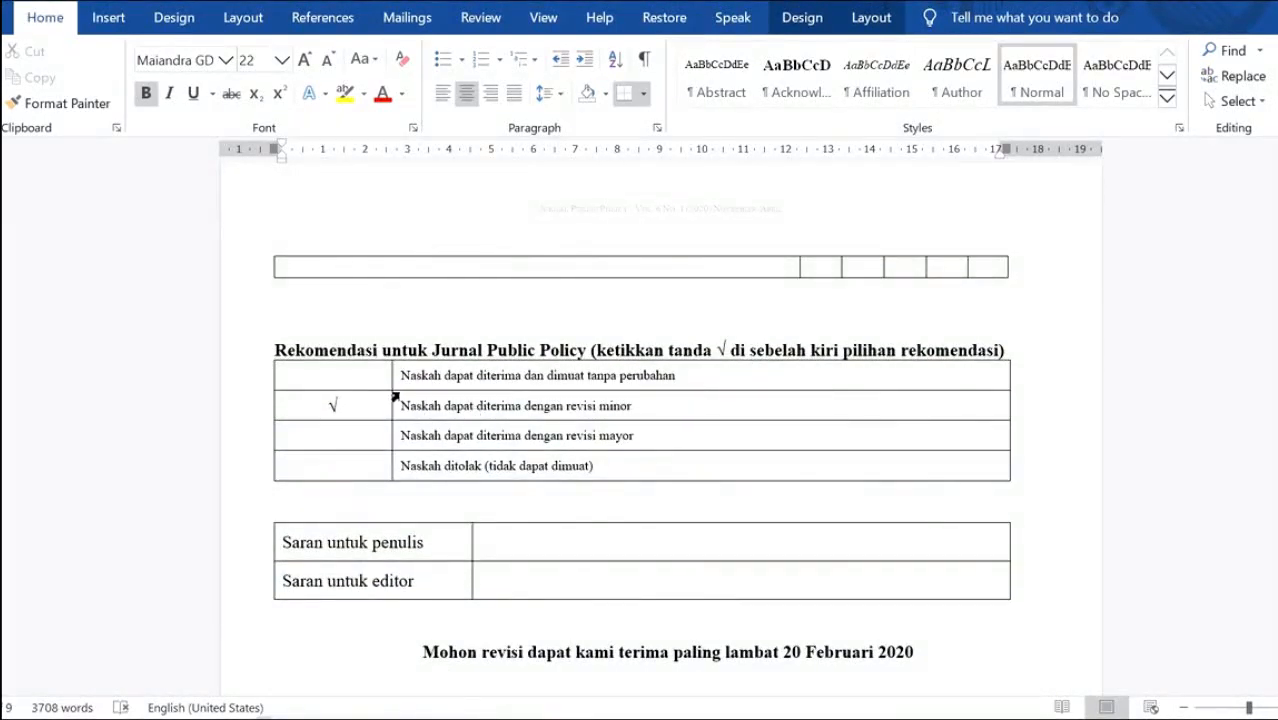
{"action": "scroll", "coordinate": [442, 440], "scroll_direction": "down", "scroll_amount": 7}
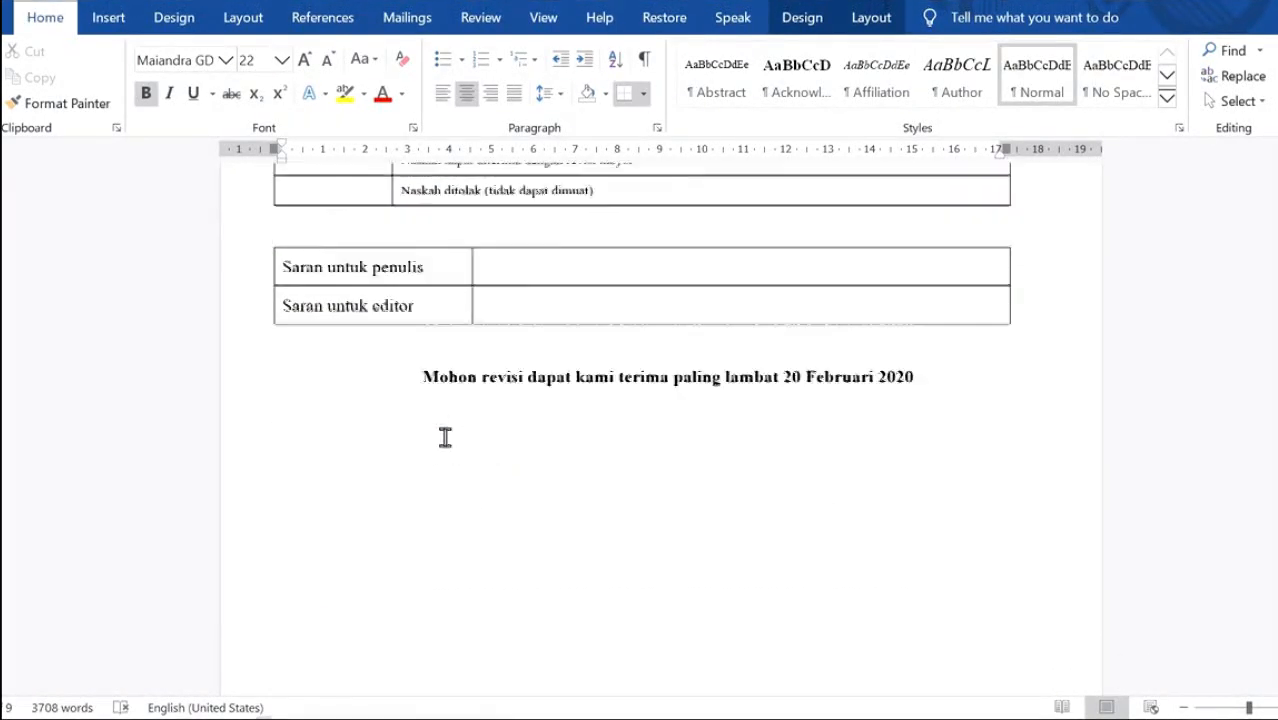
{"action": "scroll", "coordinate": [511, 428], "scroll_direction": "down", "scroll_amount": 7}
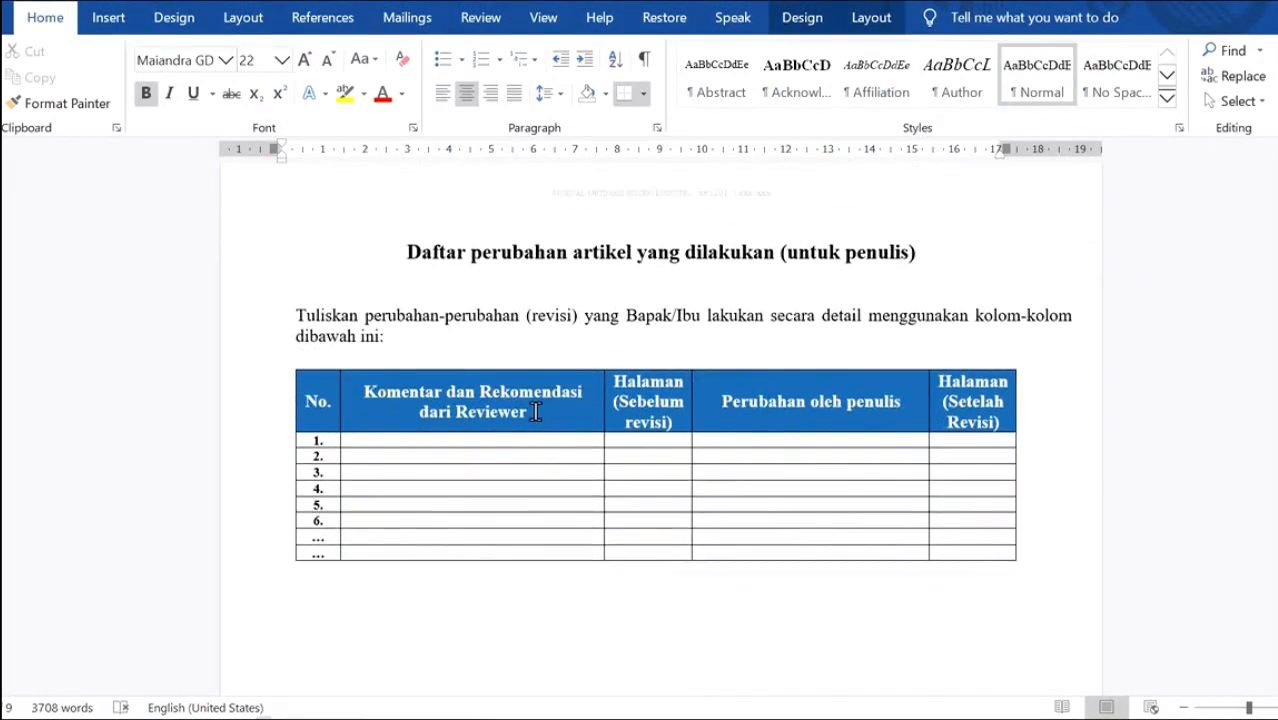
{"action": "scroll", "coordinate": [540, 411], "scroll_direction": "down", "scroll_amount": 1}
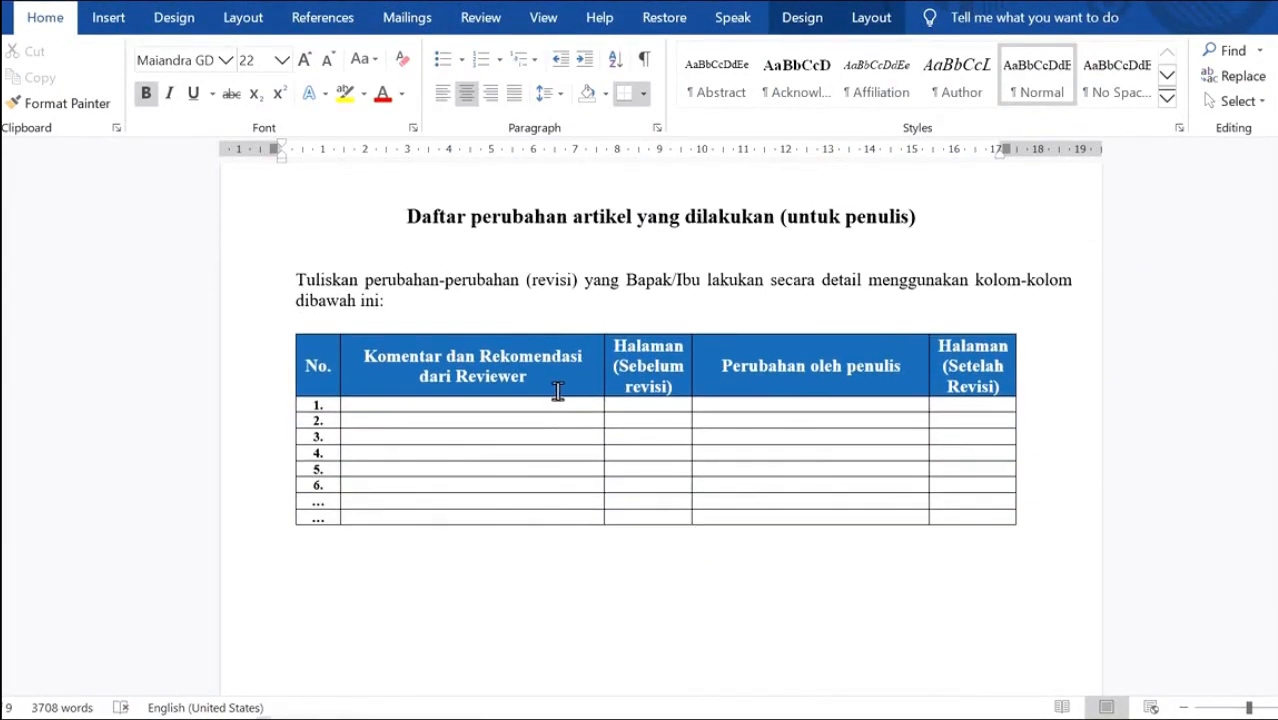
{"action": "left_click", "coordinate": [433, 410]}
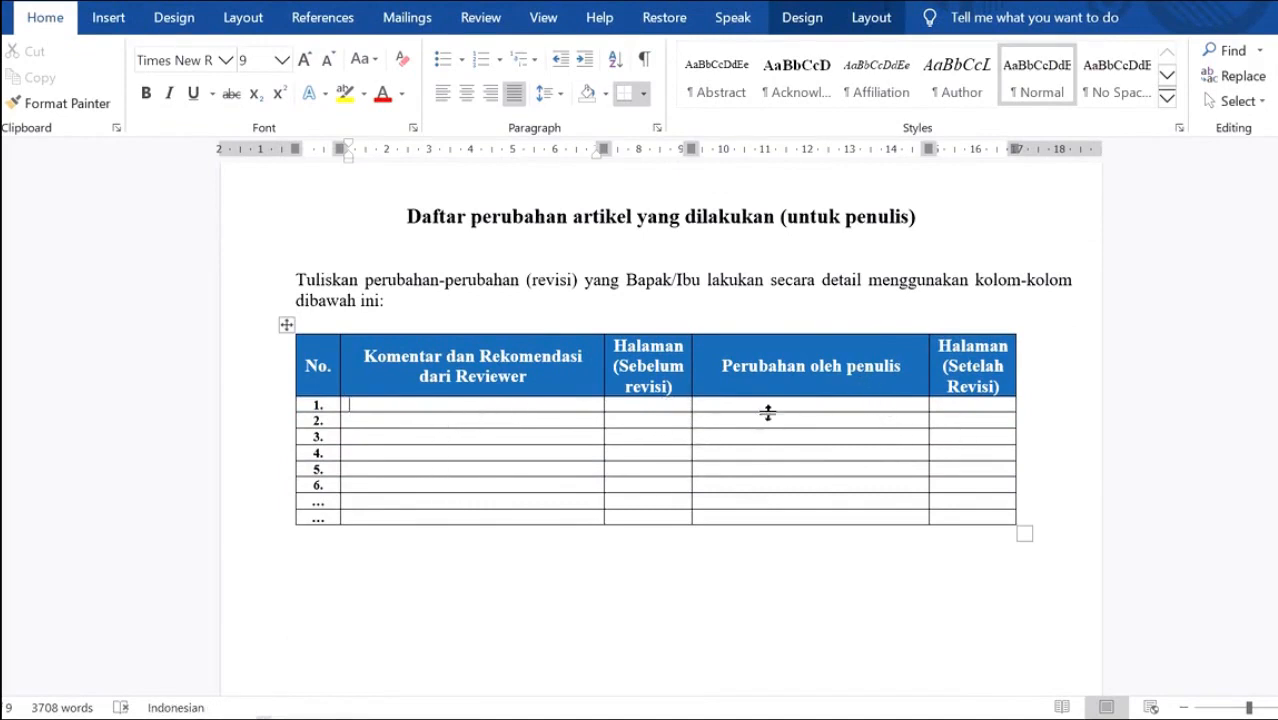
{"action": "scroll", "coordinate": [995, 480], "scroll_direction": "down", "scroll_amount": 1}
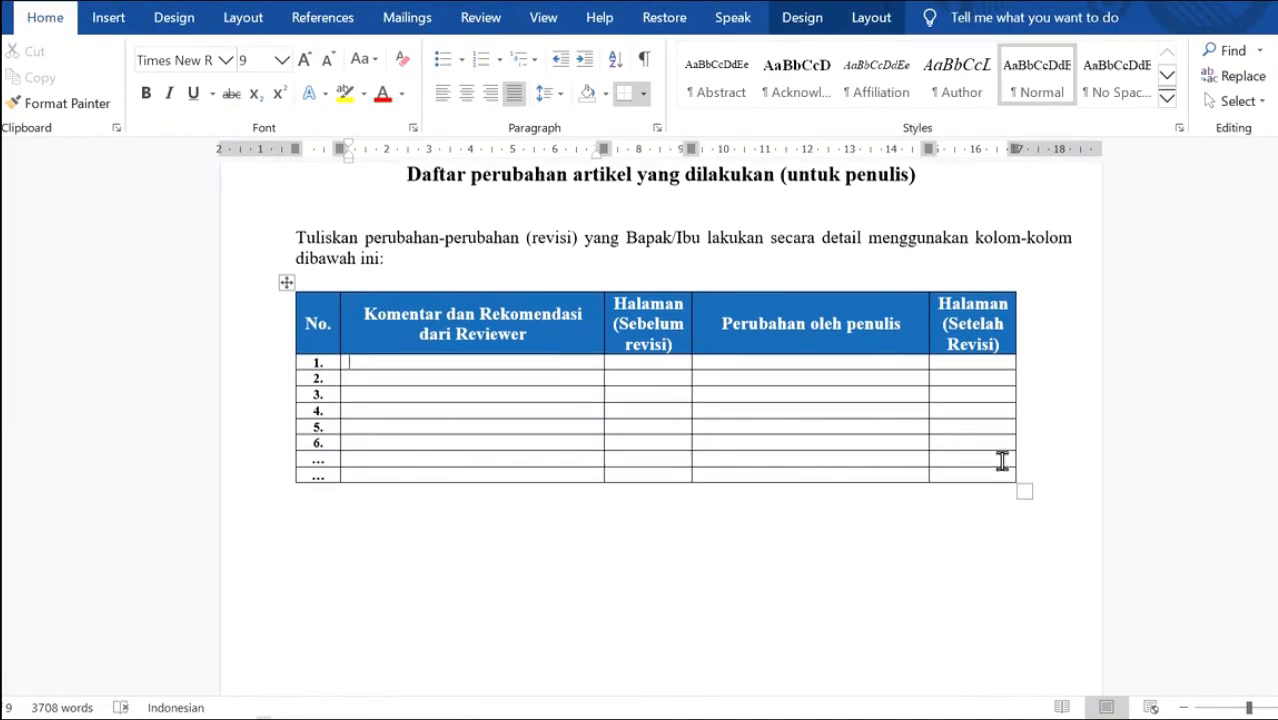
{"action": "scroll", "coordinate": [1001, 461], "scroll_direction": "down", "scroll_amount": 20}
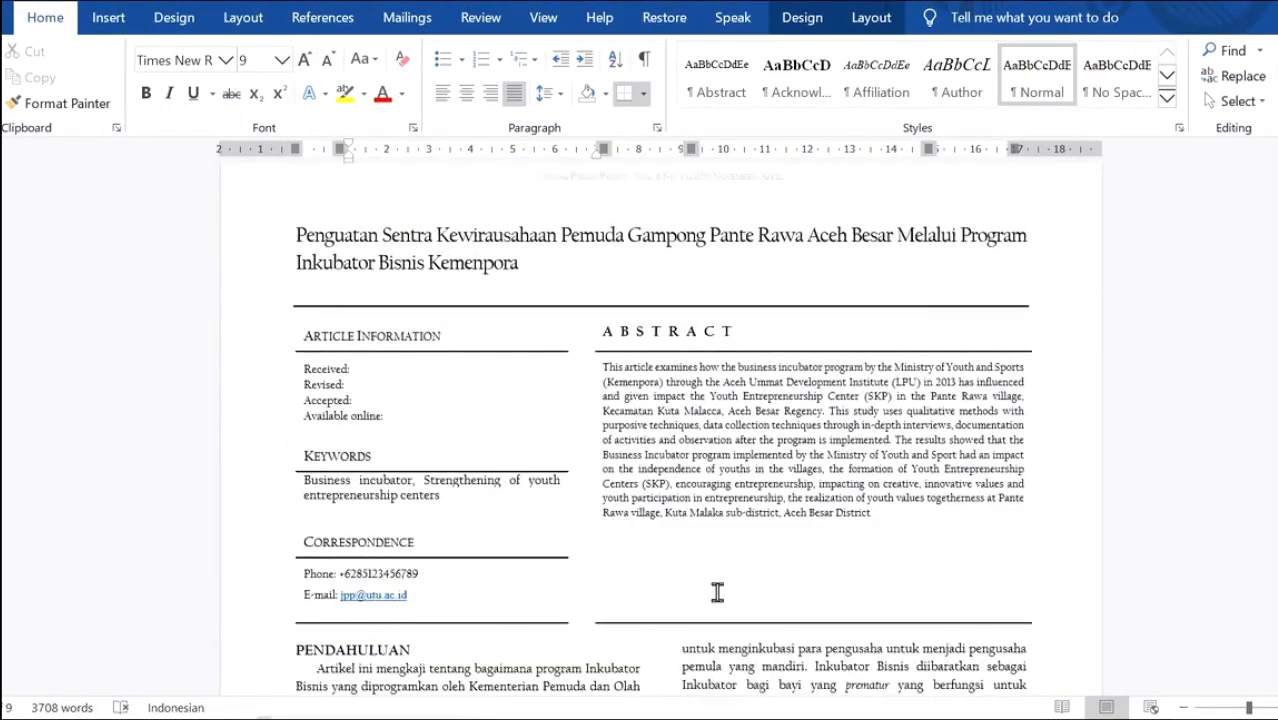
- Skim the article's title and first sections in Word, then return to #2054's Review page
{"action": "scroll", "coordinate": [717, 592], "scroll_direction": "down", "scroll_amount": 4}
{"action": "scroll", "coordinate": [723, 518], "scroll_direction": "up", "scroll_amount": 2}
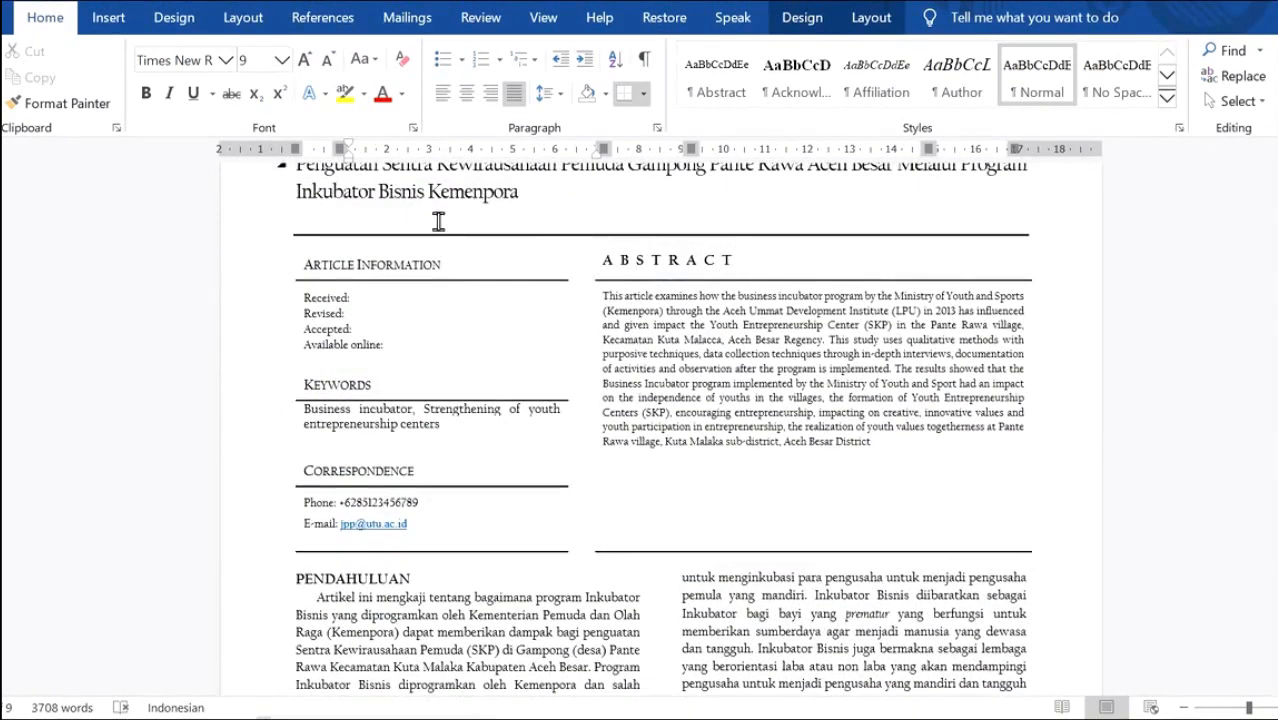
{"action": "scroll", "coordinate": [751, 366], "scroll_direction": "down", "scroll_amount": 6}
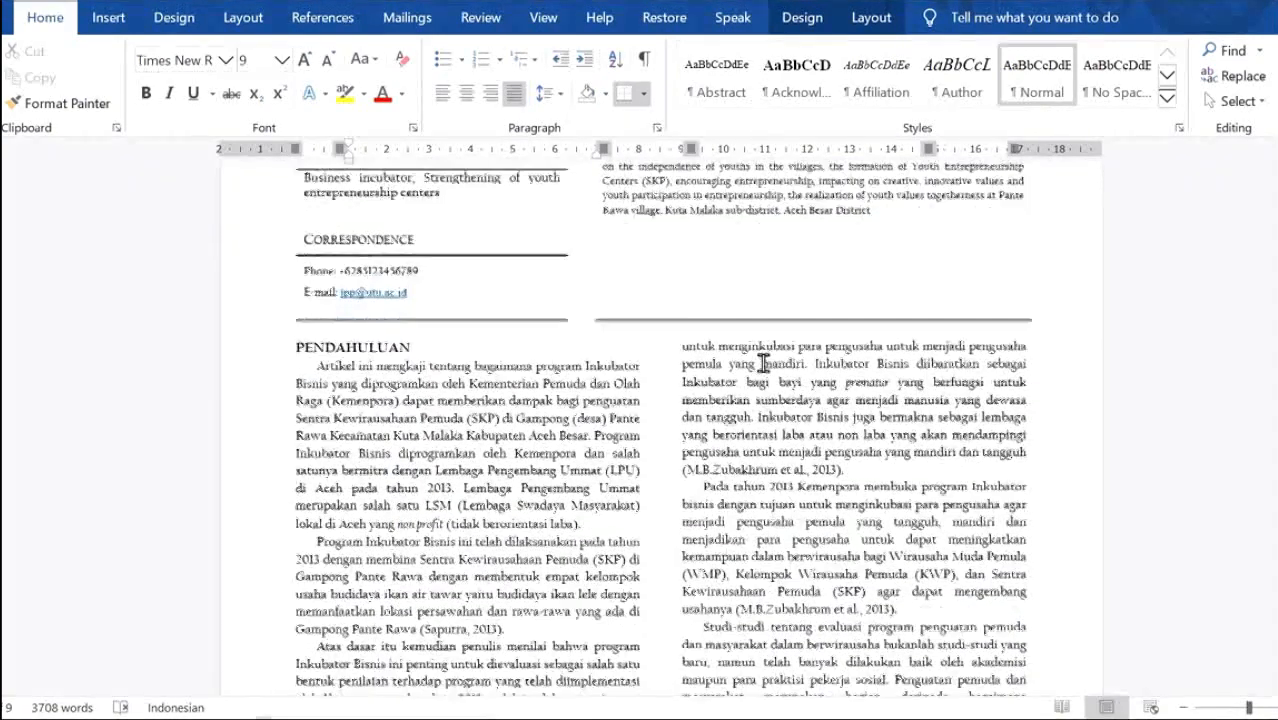
{"action": "scroll", "coordinate": [763, 362], "scroll_direction": "up", "scroll_amount": 13}
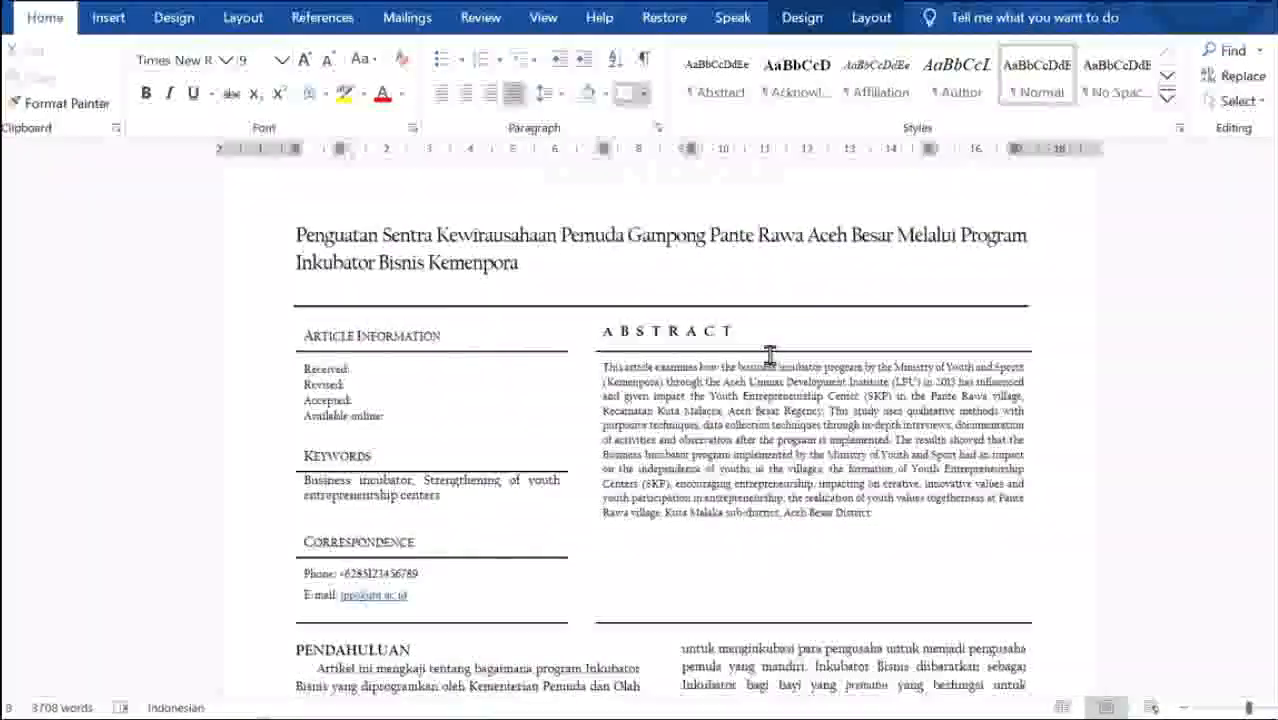
{"action": "left_click_drag", "start_coordinate": [1277, 292], "coordinate": [1277, 181]}
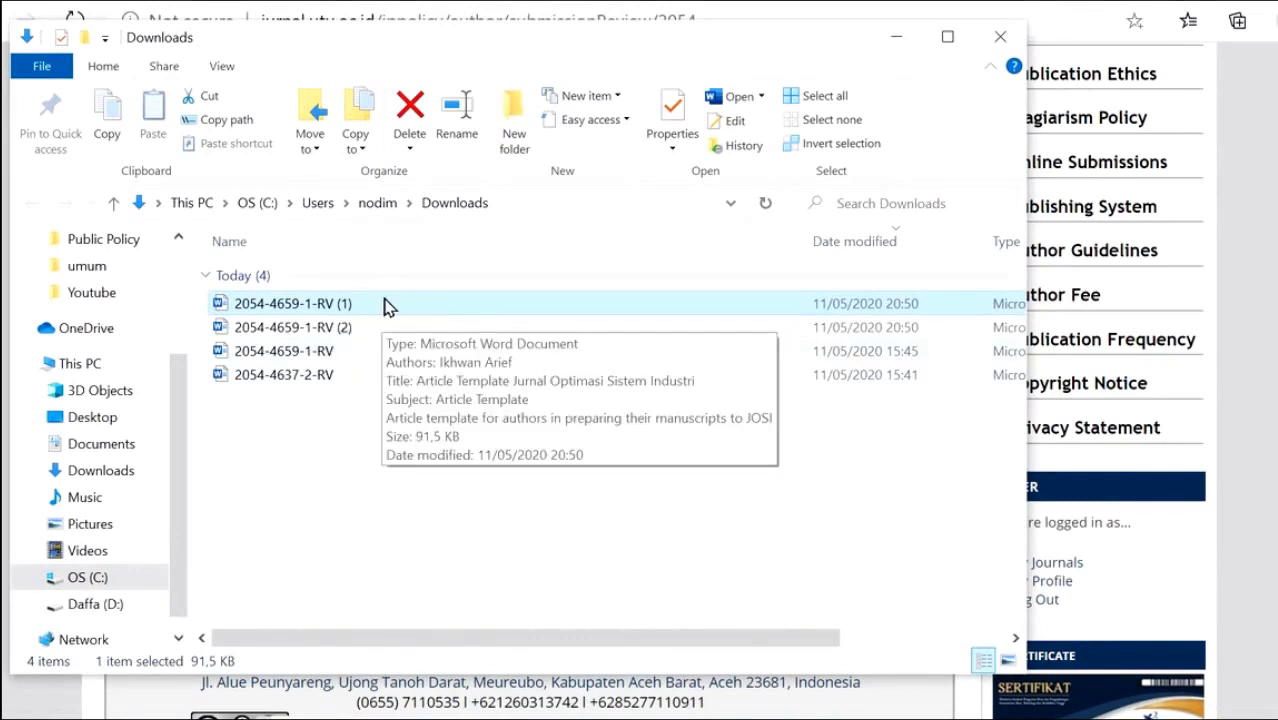
{"action": "left_click", "coordinate": [166, 711]}
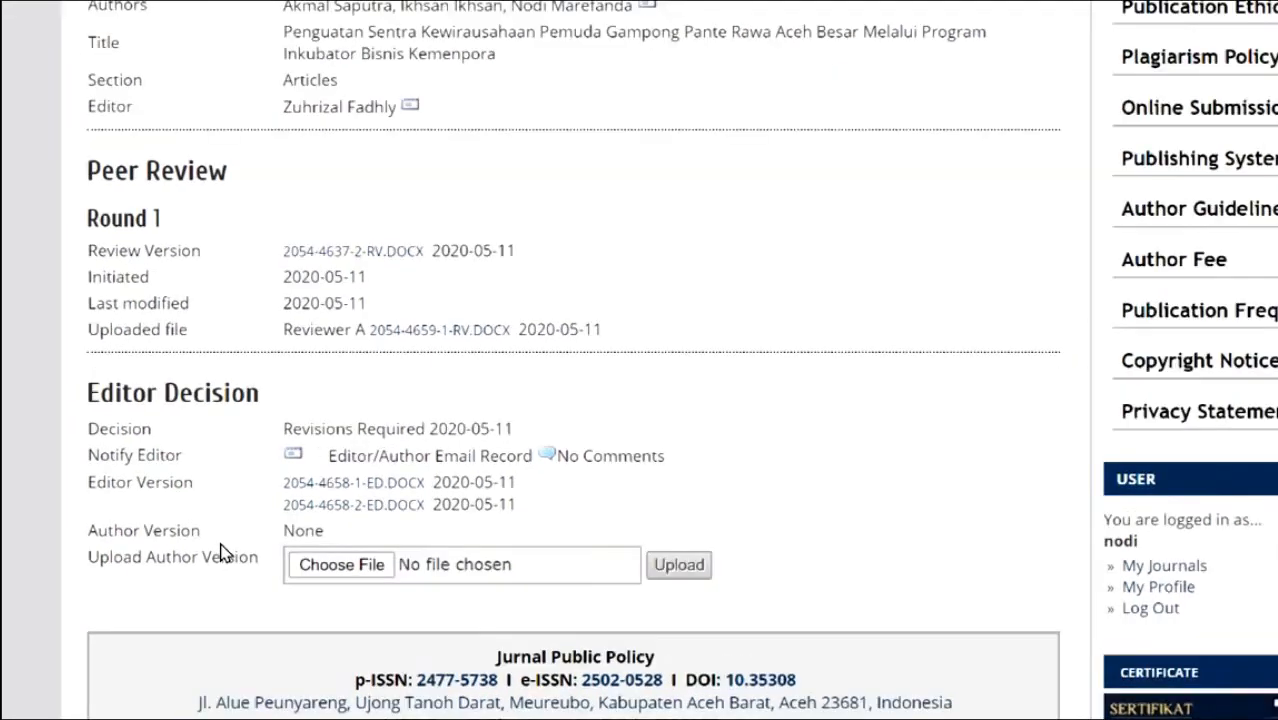
- Choose 2054-4659-1-RV (1).docx from Downloads as the Author Version and upload it
{"action": "left_click", "coordinate": [350, 567]}
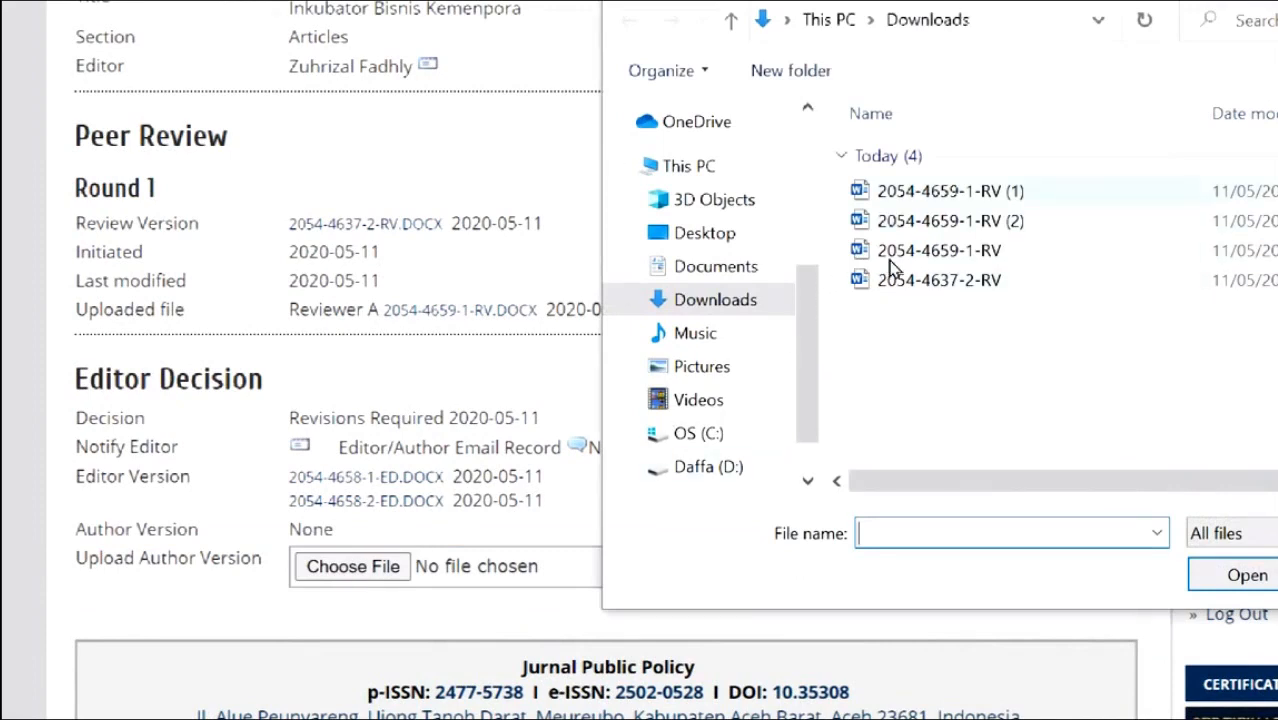
{"action": "left_click", "coordinate": [945, 191]}
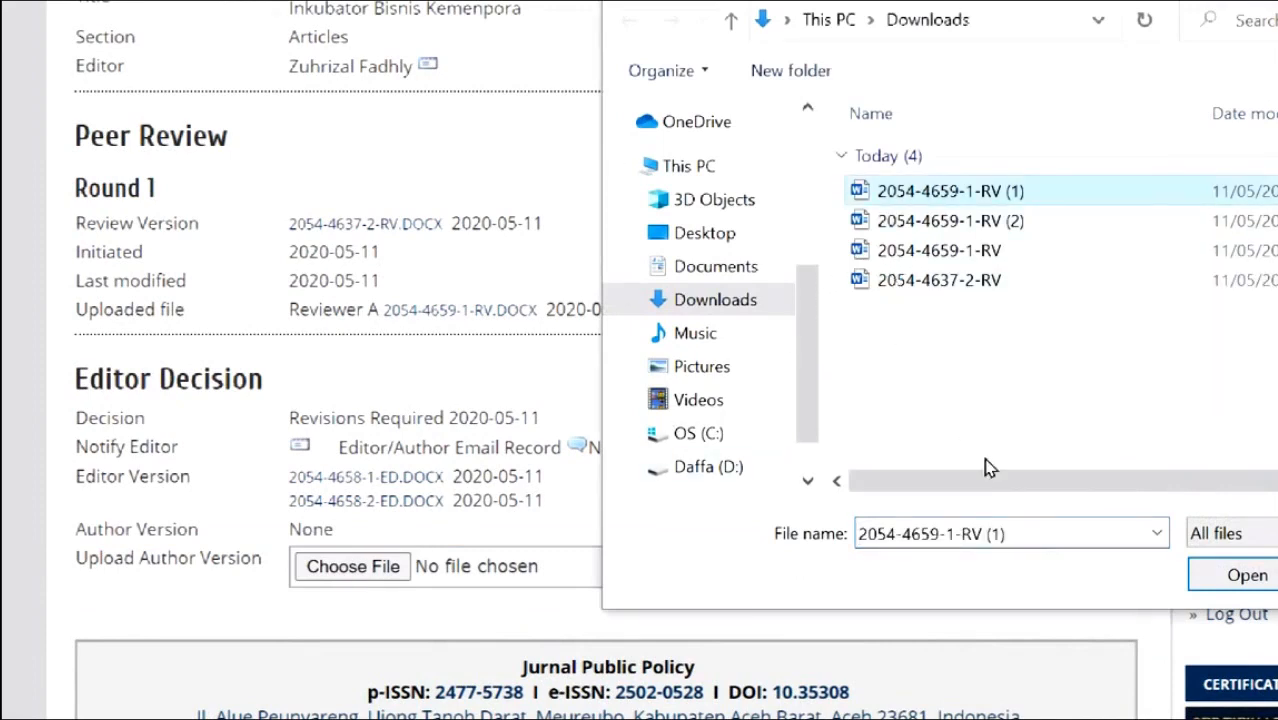
{"action": "key", "text": "Return"}
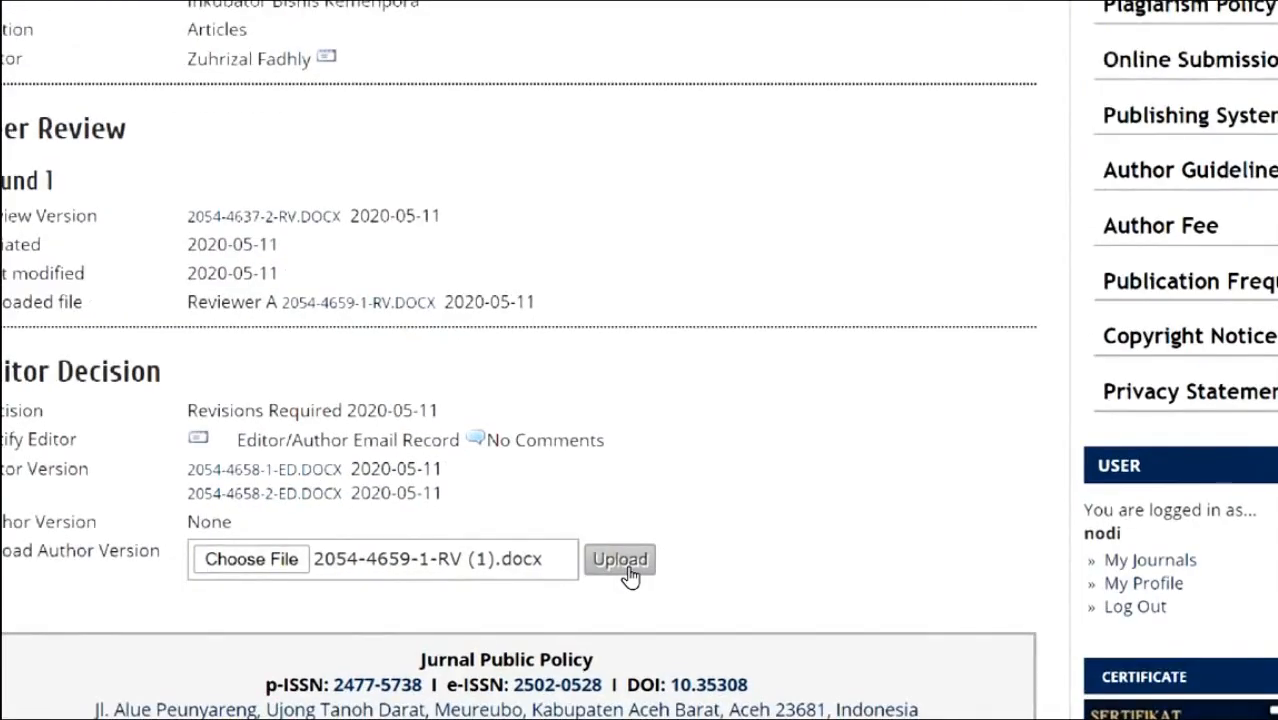
{"action": "left_click", "coordinate": [622, 561]}
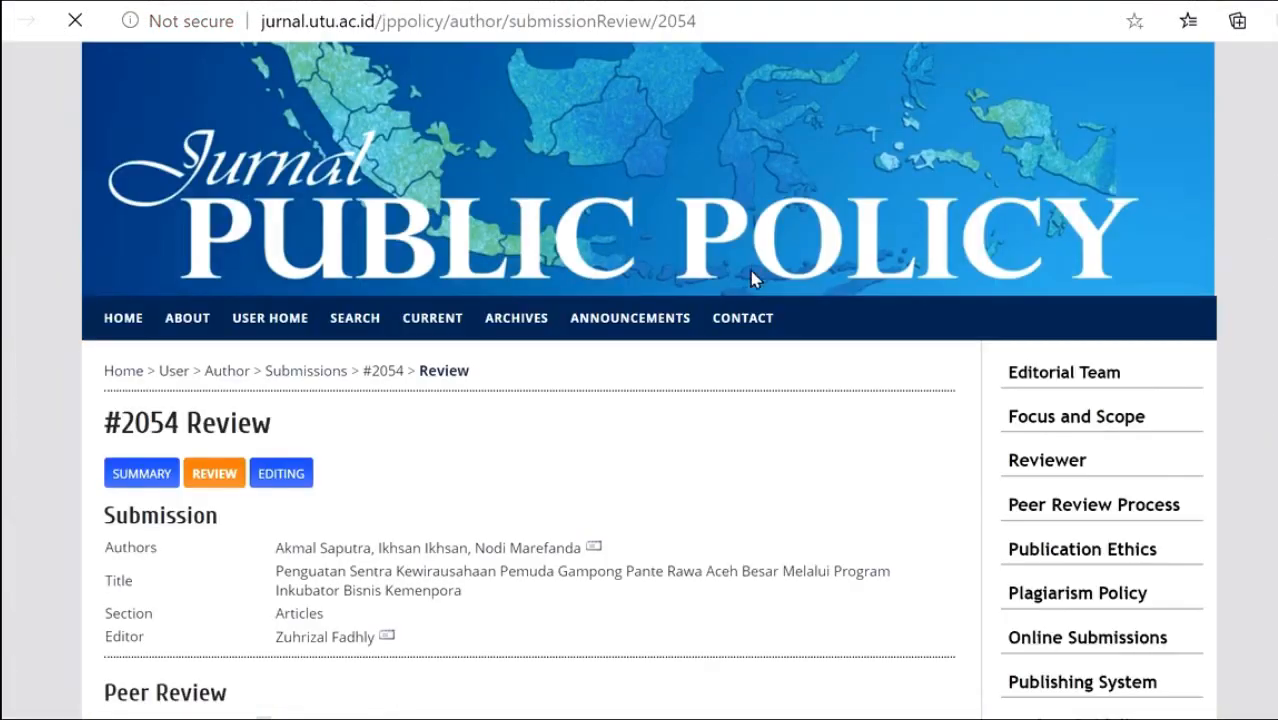
- Look over #2054's Review page, then log out of the author account
{"action": "scroll", "coordinate": [385, 450], "scroll_direction": "down", "scroll_amount": 2}
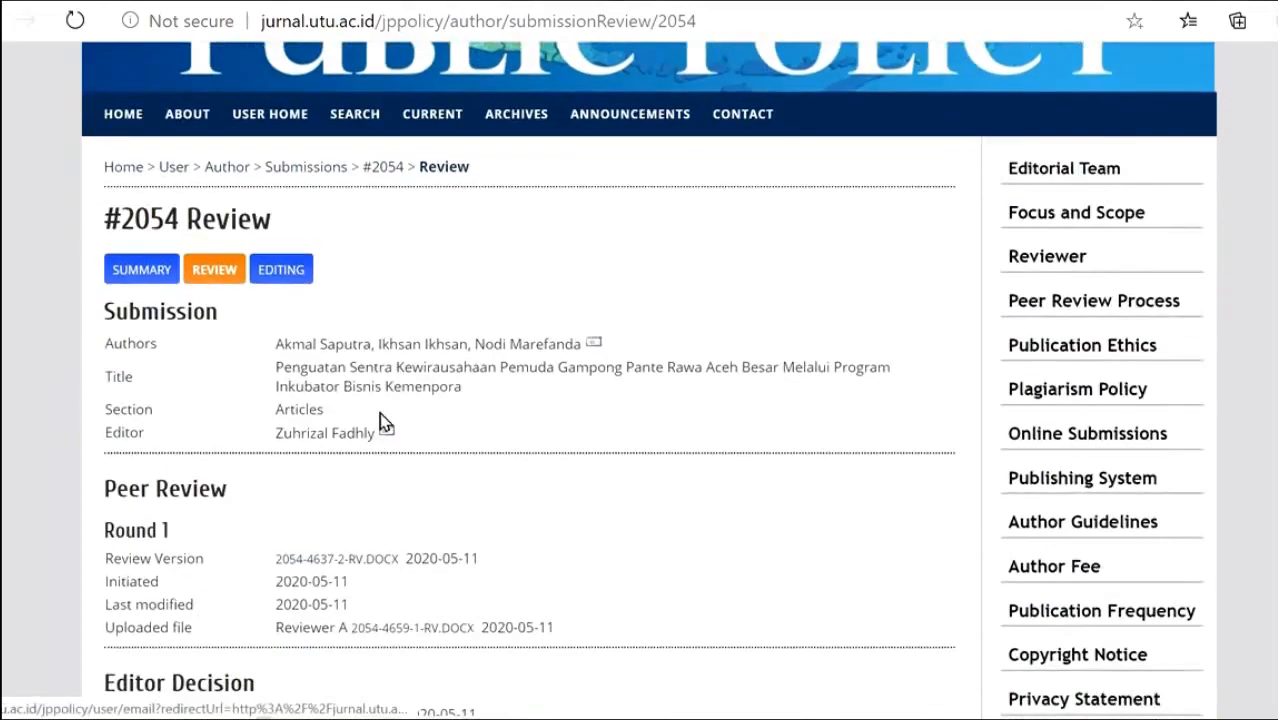
{"action": "scroll", "coordinate": [385, 422], "scroll_direction": "down", "scroll_amount": 3}
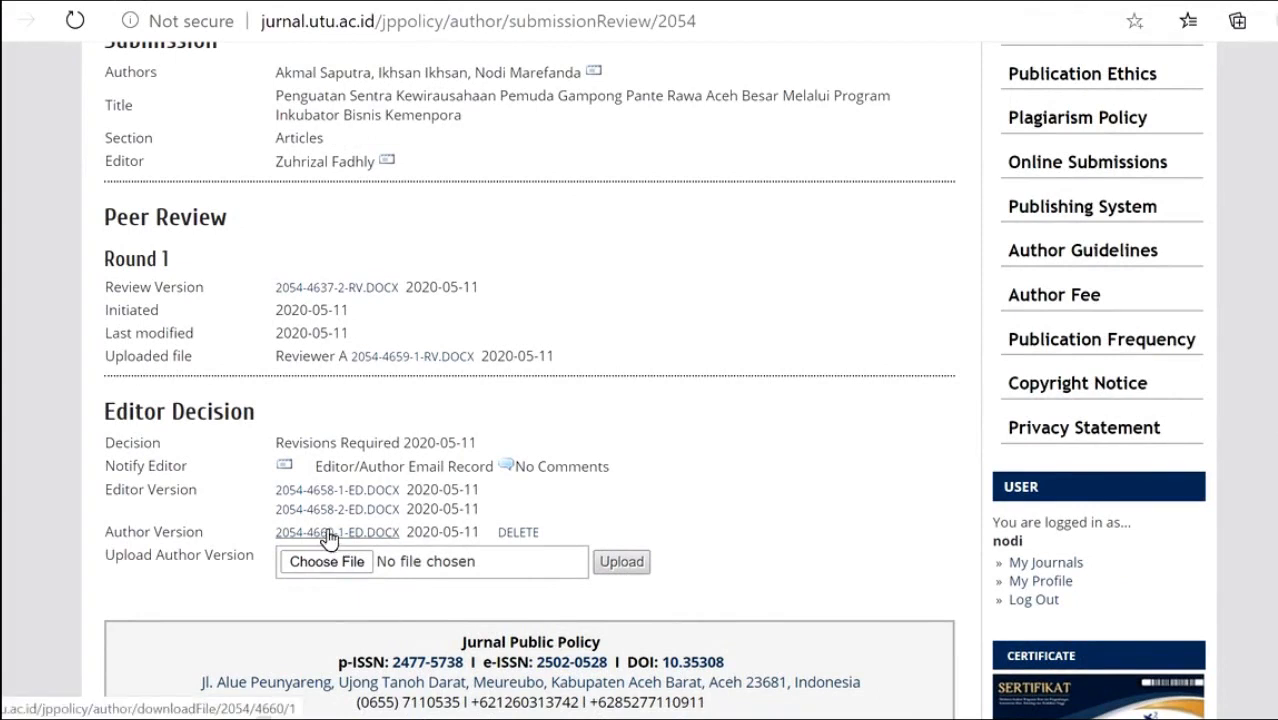
{"action": "scroll", "coordinate": [636, 395], "scroll_direction": "up", "scroll_amount": 2}
{"action": "scroll", "coordinate": [625, 400], "scroll_direction": "down", "scroll_amount": 3}
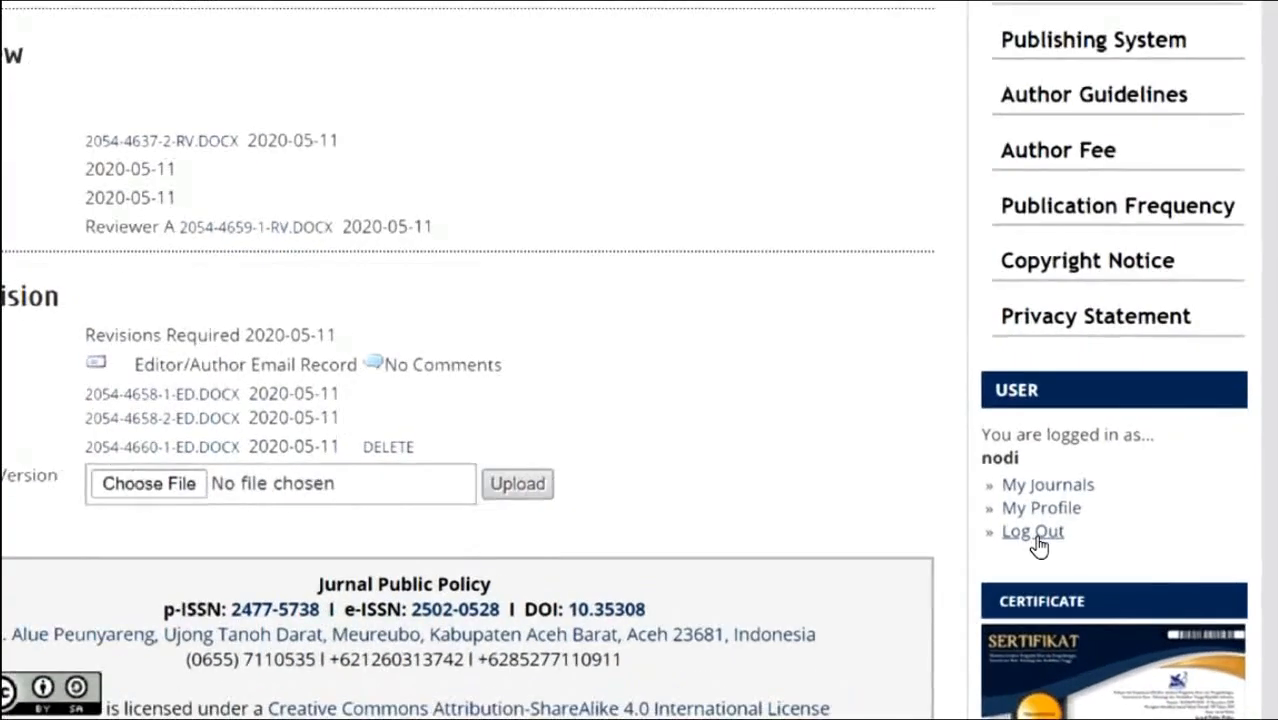
{"action": "left_click", "coordinate": [1032, 531]}
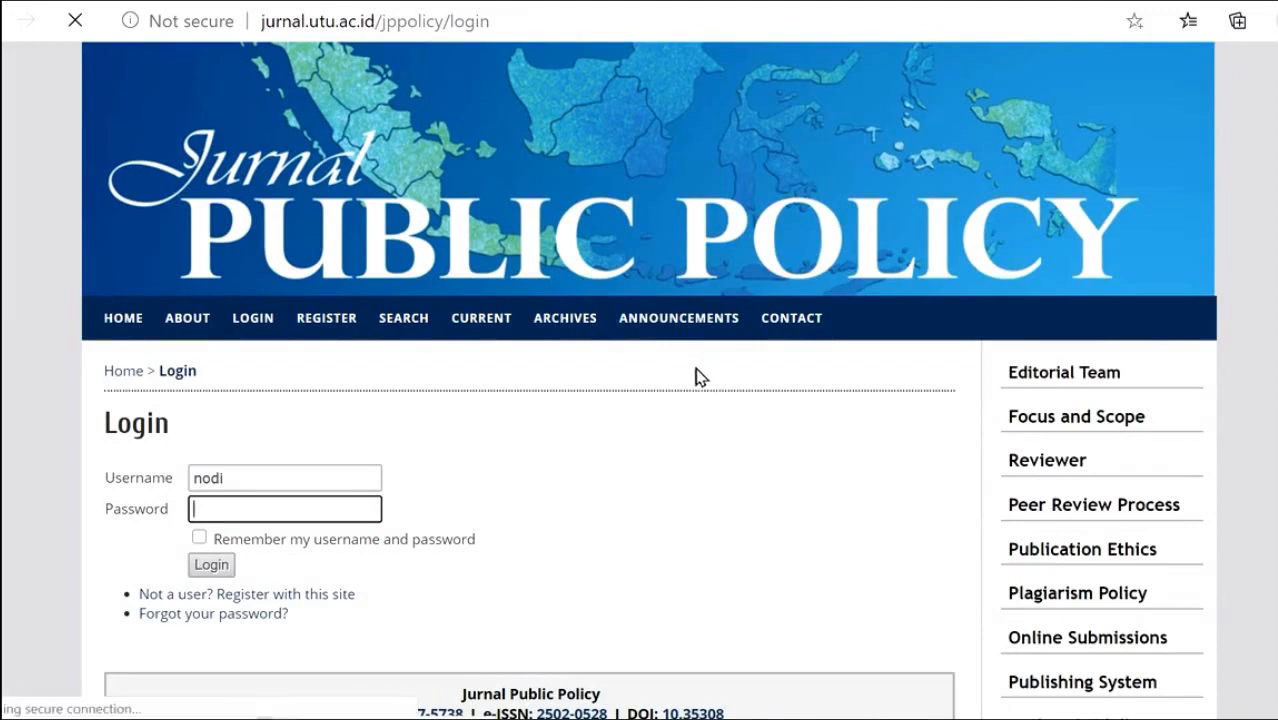
- Sign back in using the editor's saved username suggestion and password
{"action": "scroll", "coordinate": [696, 374], "scroll_direction": "down", "scroll_amount": 2}
{"action": "double_click", "coordinate": [281, 342]}
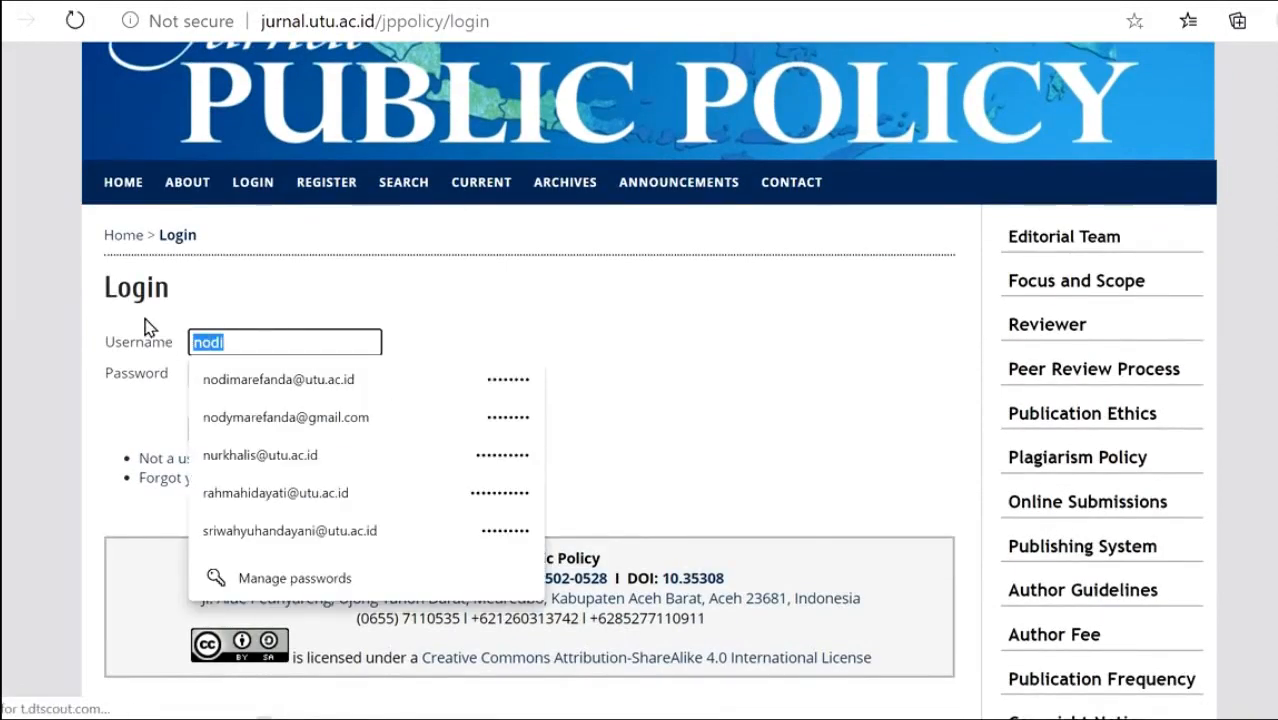
{"action": "key", "text": "BackSpace"}
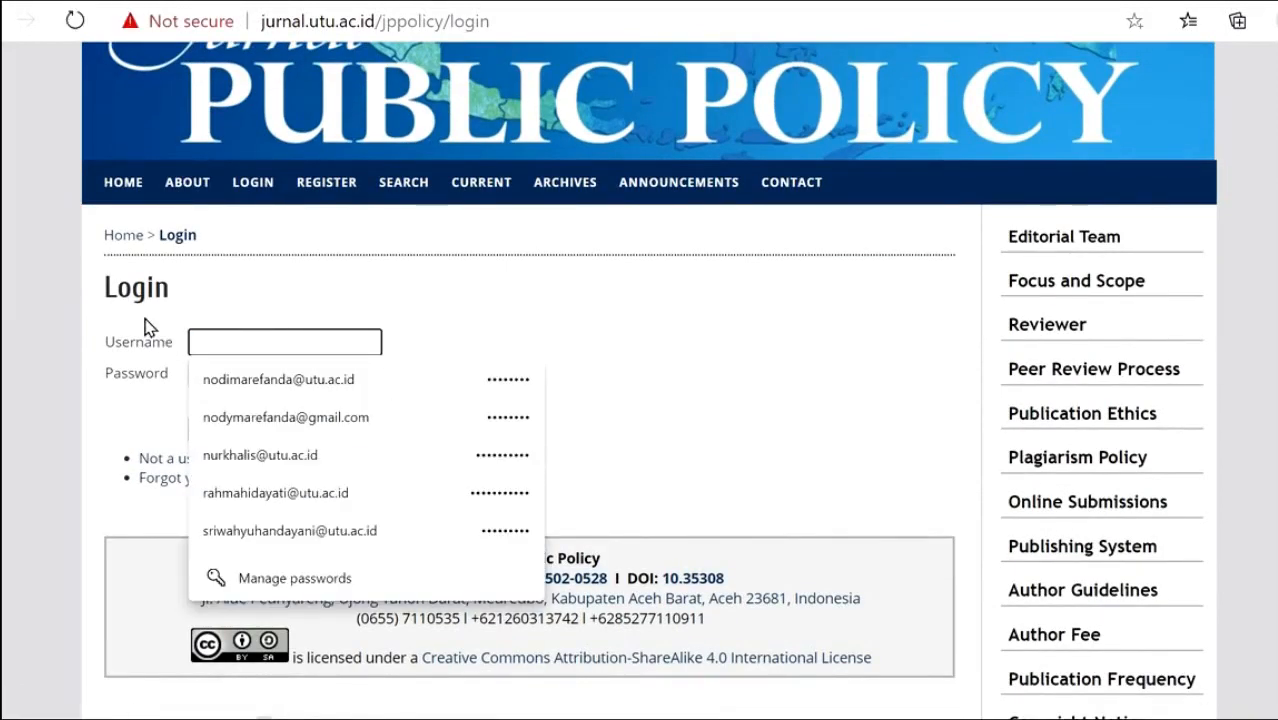
{"action": "type", "text": "fad"}
{"action": "key", "text": "Down"}
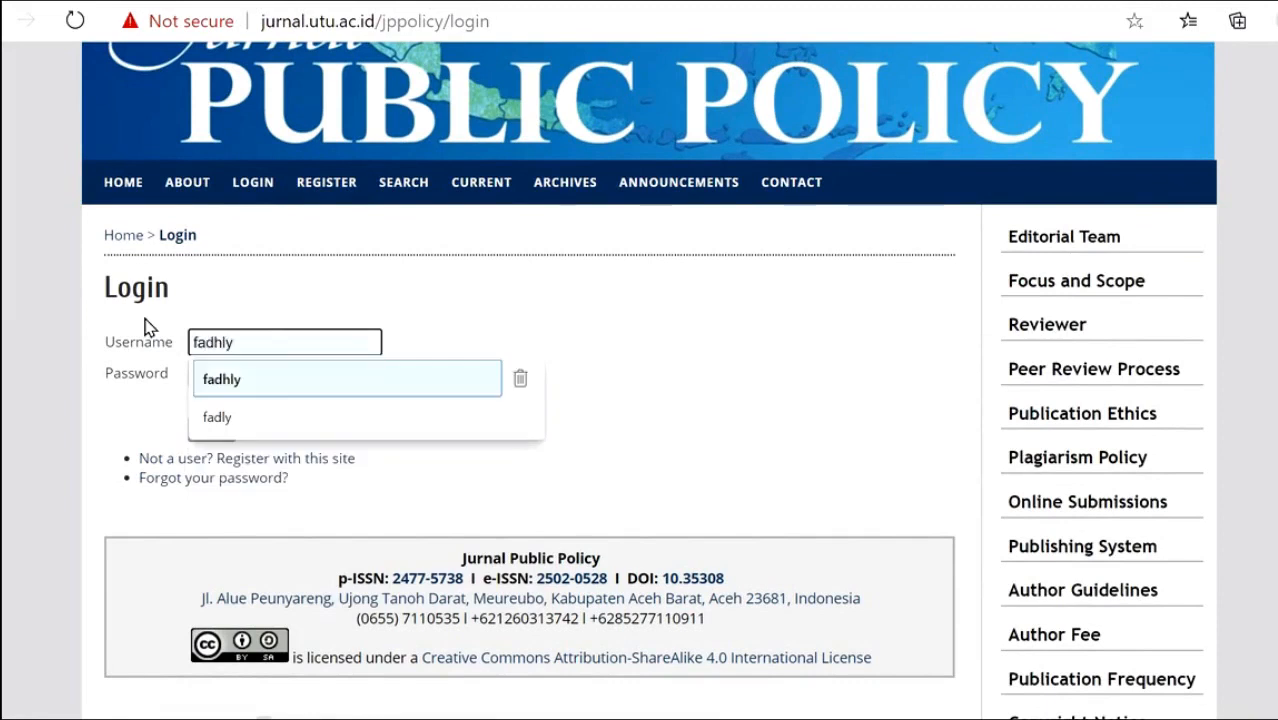
{"action": "key", "text": "Return"}
{"action": "key", "text": "Tab"}
{"action": "type", "text": "••"}
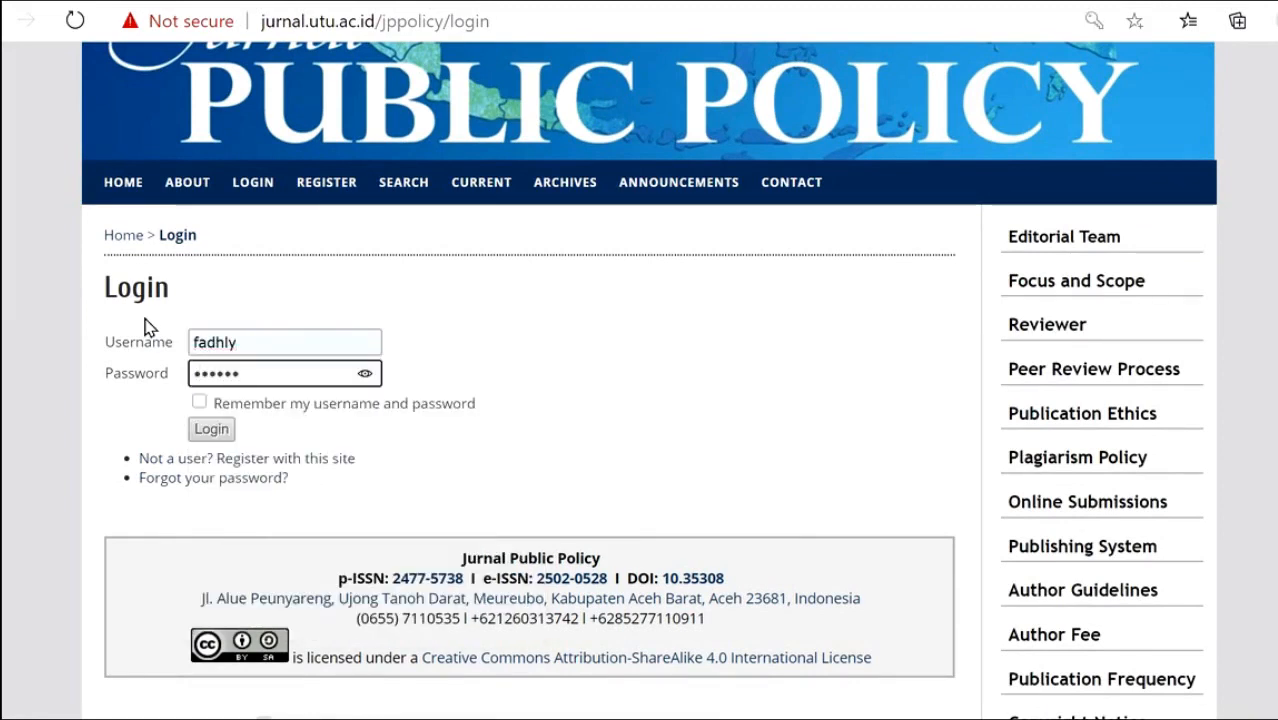
{"action": "left_click", "coordinate": [223, 434]}
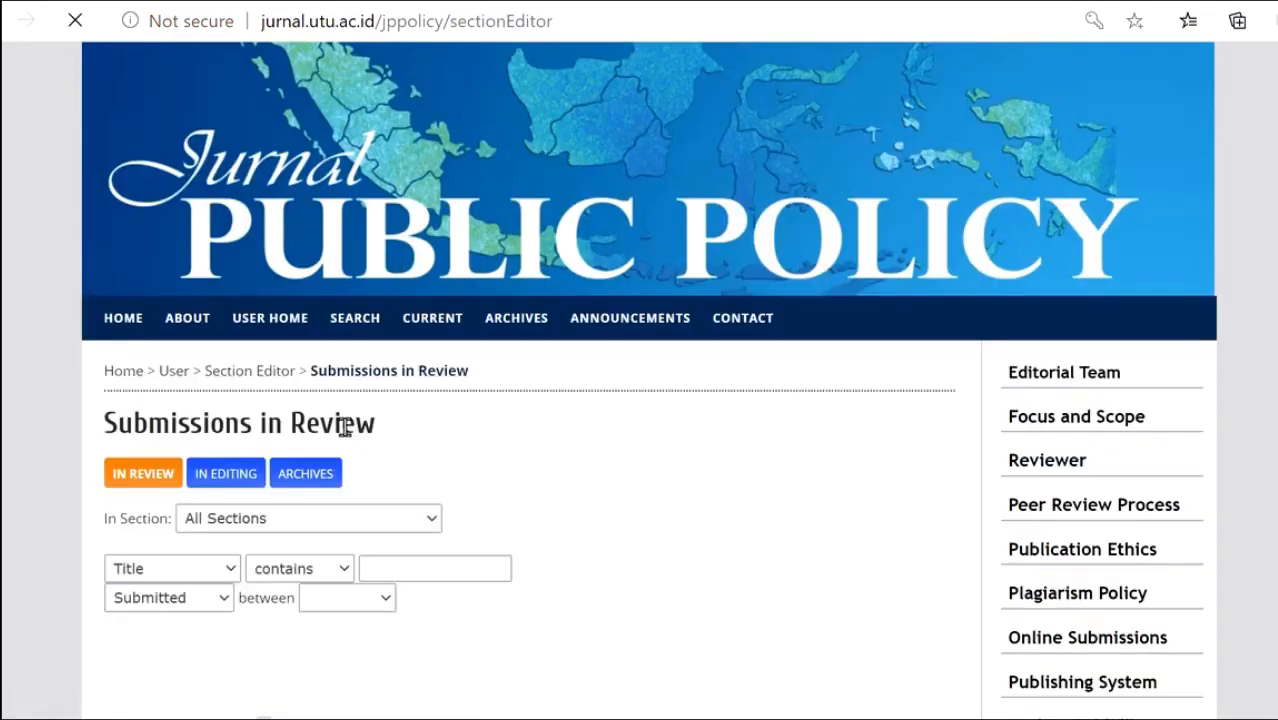
- Open submission 2054 from Submissions in Review and scroll to its Editor Decision section
{"action": "scroll", "coordinate": [375, 440], "scroll_direction": "down", "scroll_amount": 2}
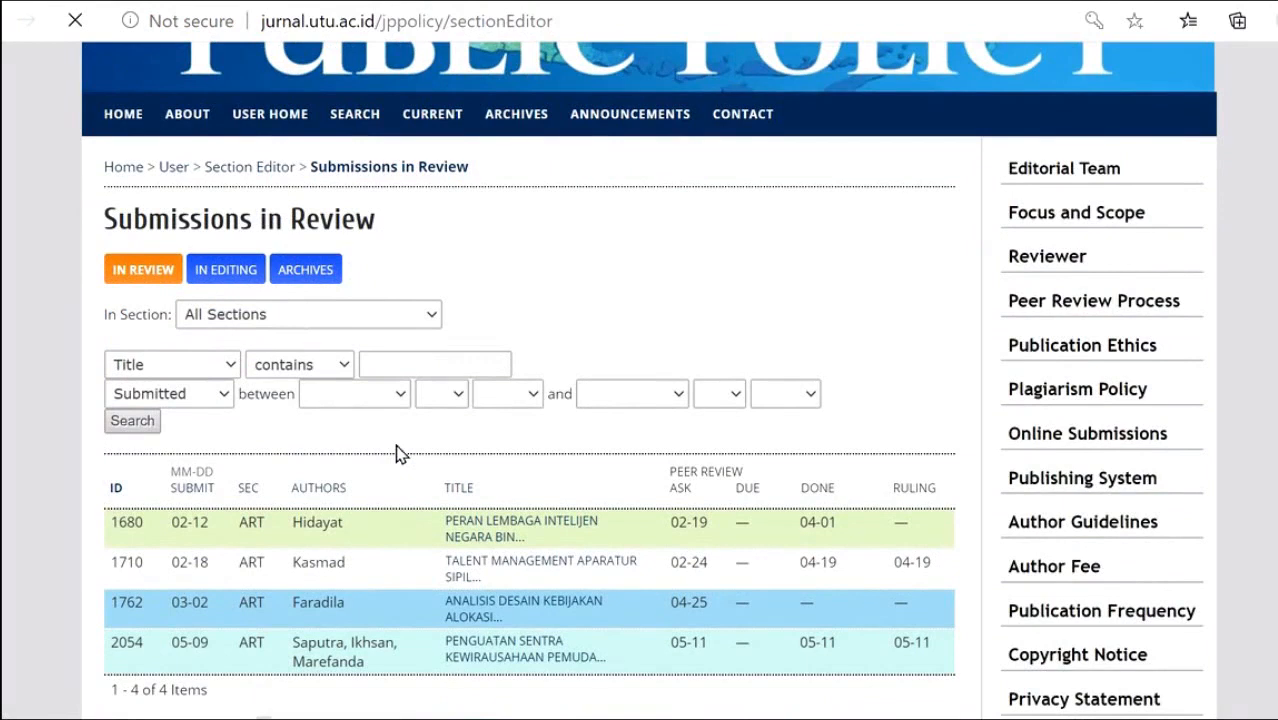
{"action": "scroll", "coordinate": [400, 497], "scroll_direction": "down", "scroll_amount": 2}
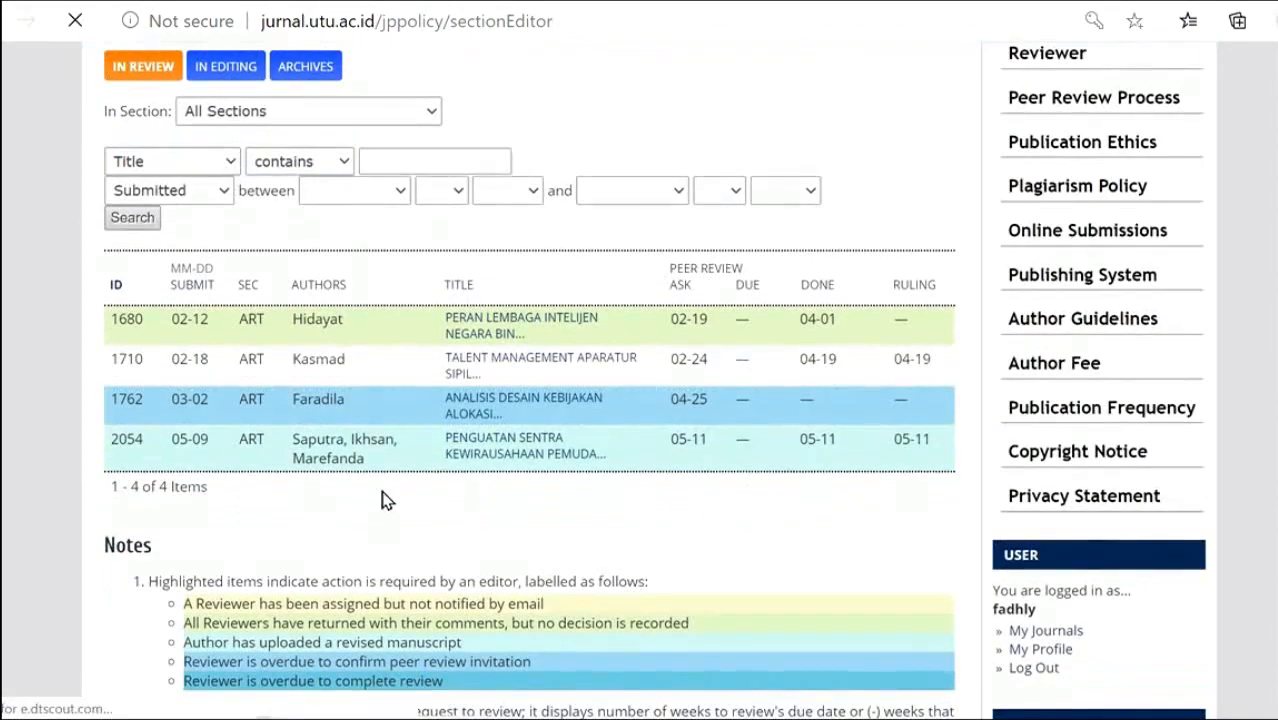
{"action": "left_click", "coordinate": [484, 451]}
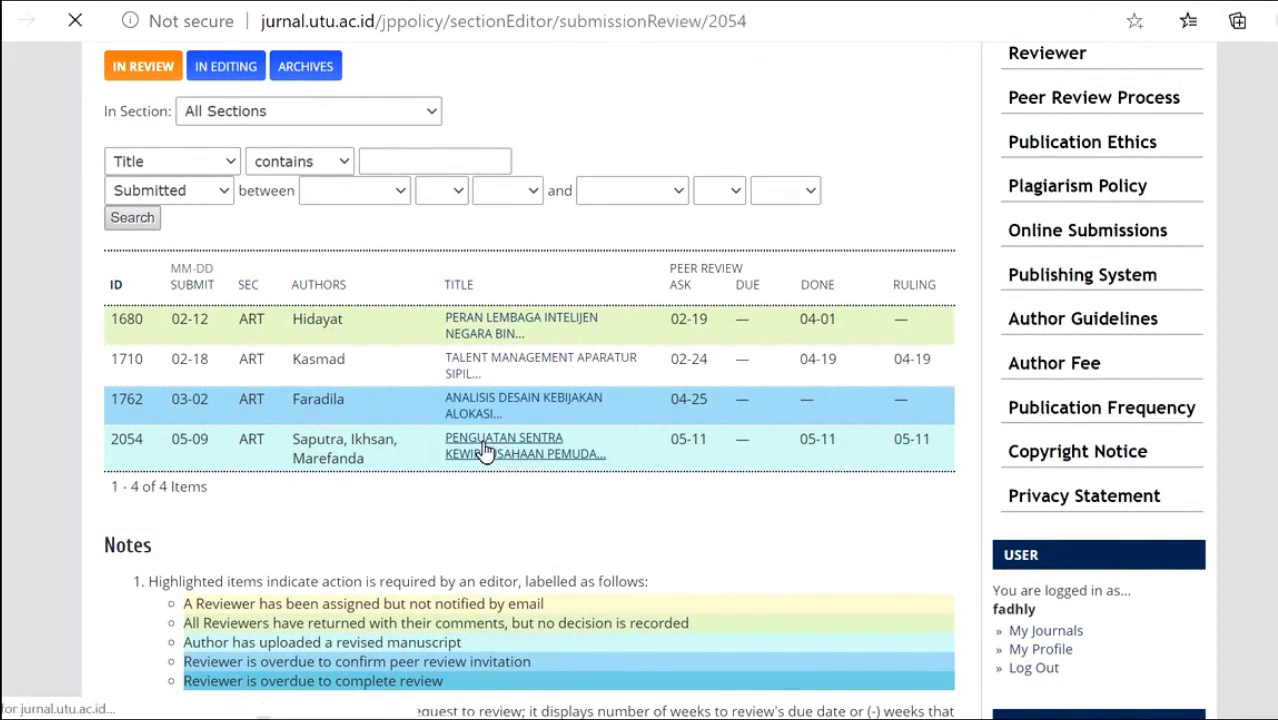
{"action": "scroll", "coordinate": [450, 420], "scroll_direction": "down", "scroll_amount": 10}
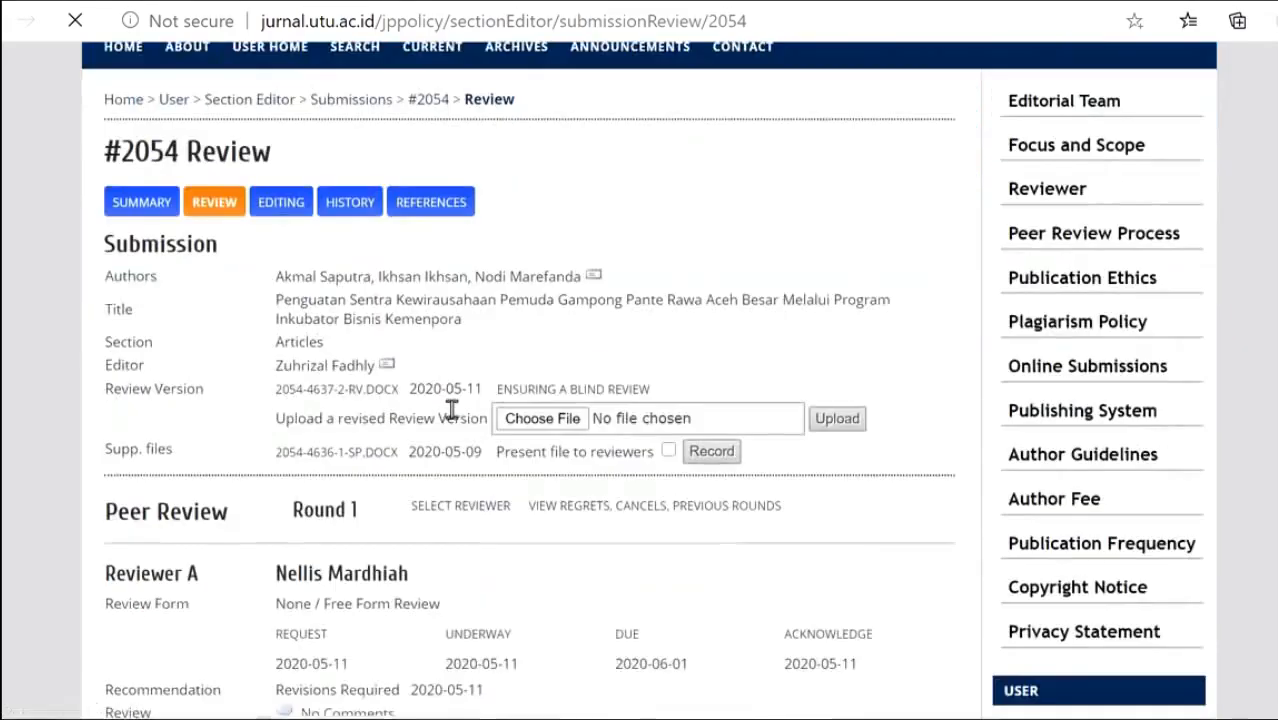
{"action": "scroll", "coordinate": [460, 405], "scroll_direction": "down", "scroll_amount": 1}
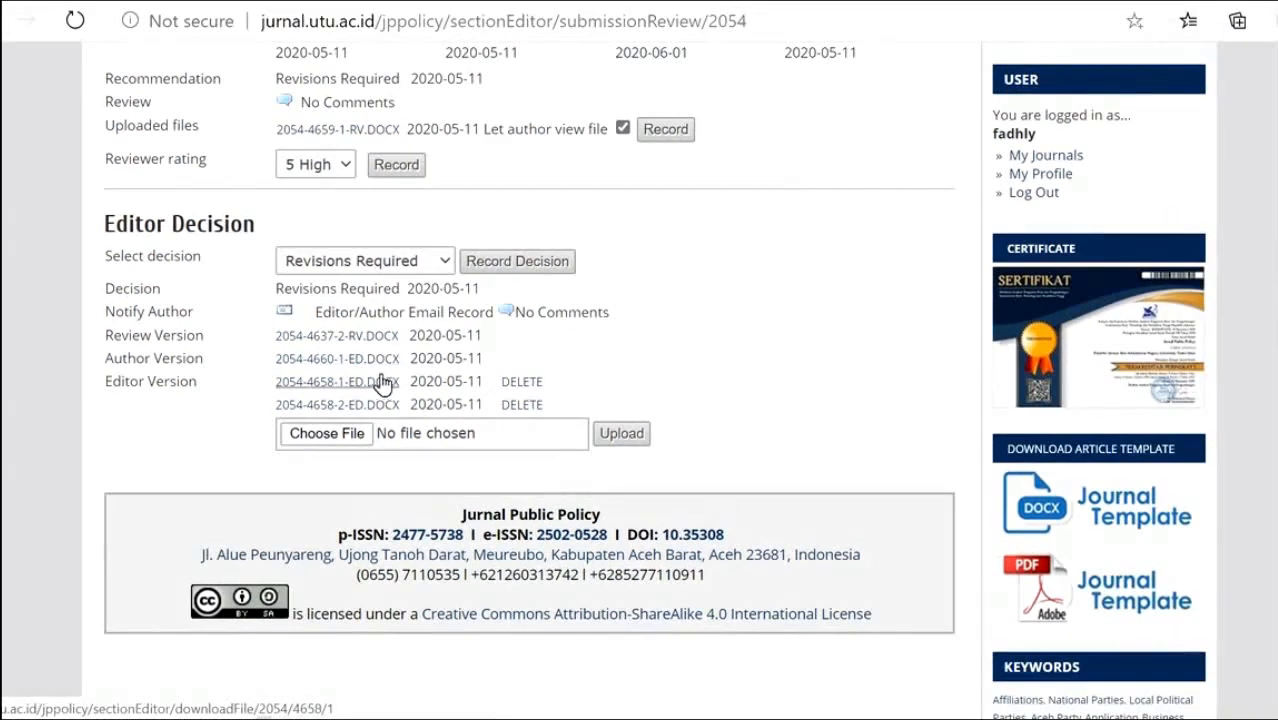
- Download author version 2054-4660-1-ED.DOCX and open it in Word from the Downloads folder
{"action": "left_click", "coordinate": [364, 366]}
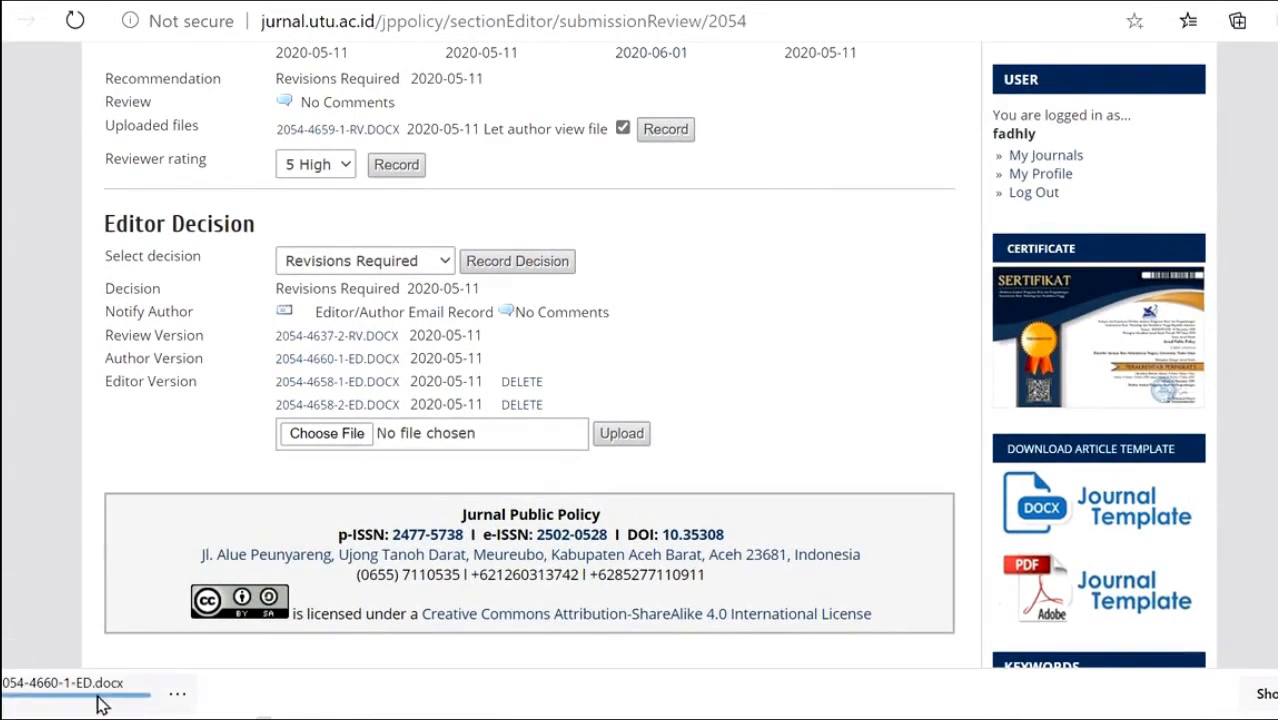
{"action": "left_click", "coordinate": [172, 695]}
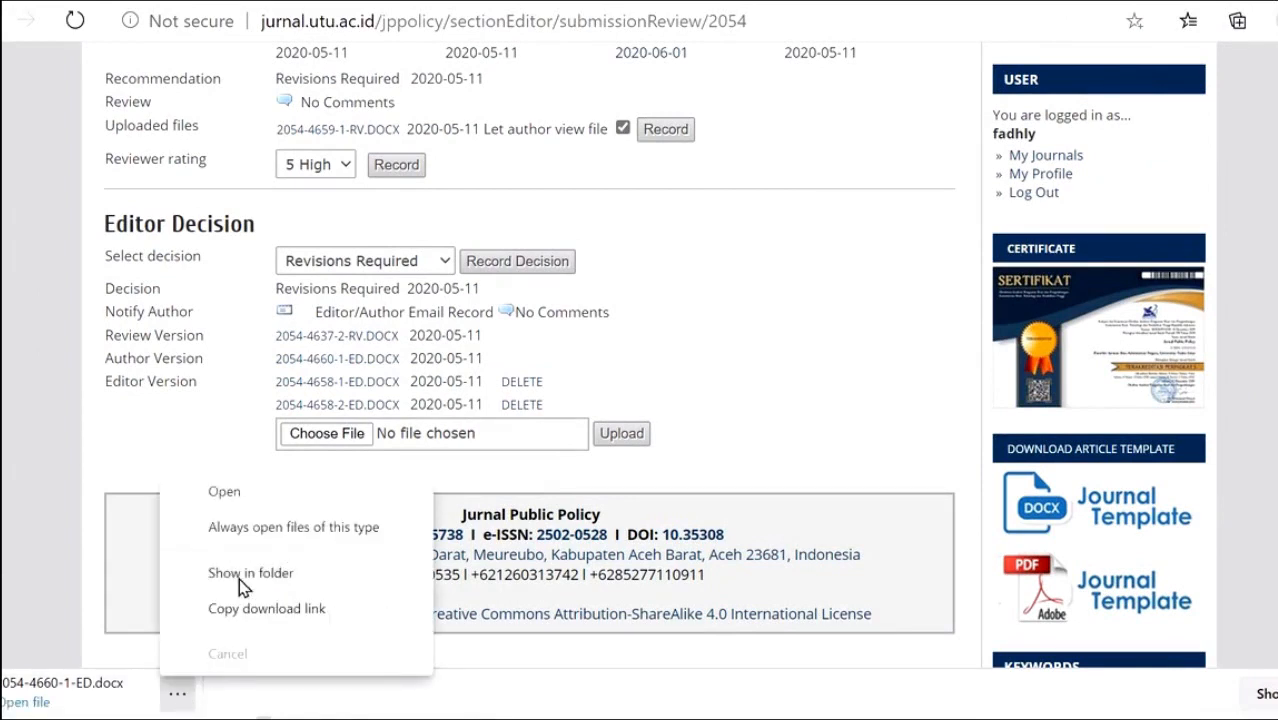
{"action": "left_click", "coordinate": [214, 582]}
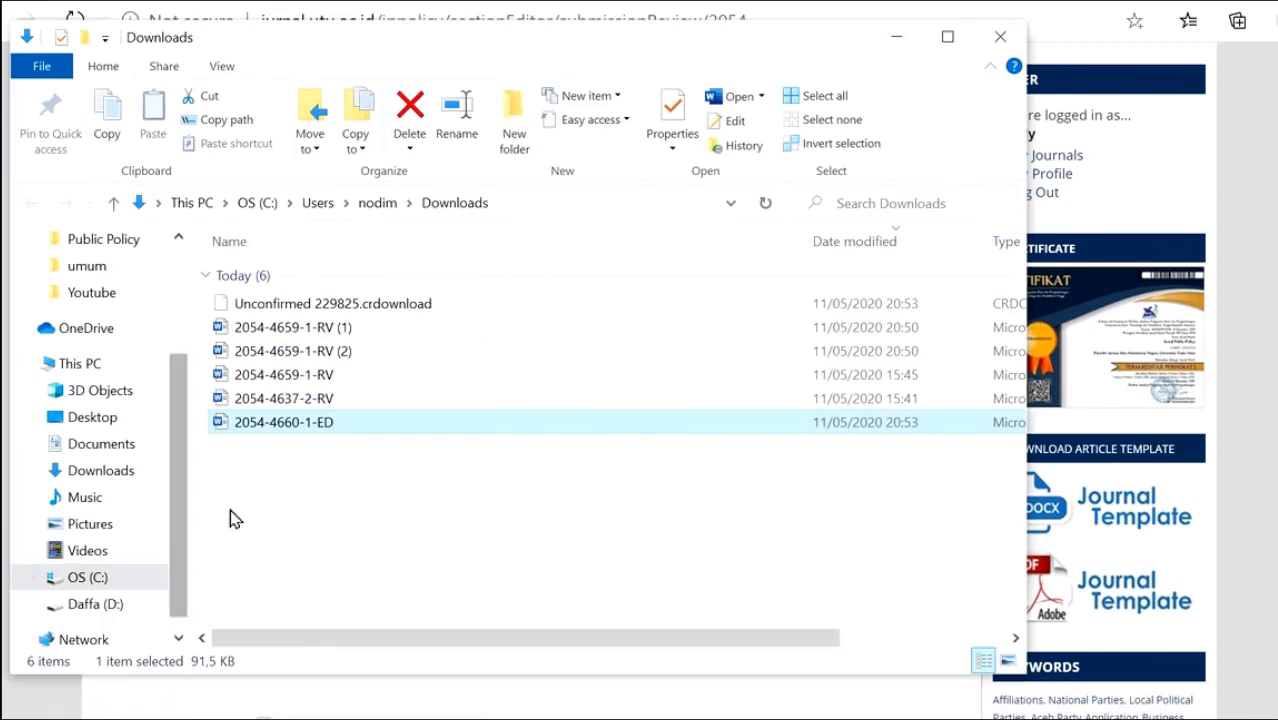
{"action": "double_click", "coordinate": [390, 436]}
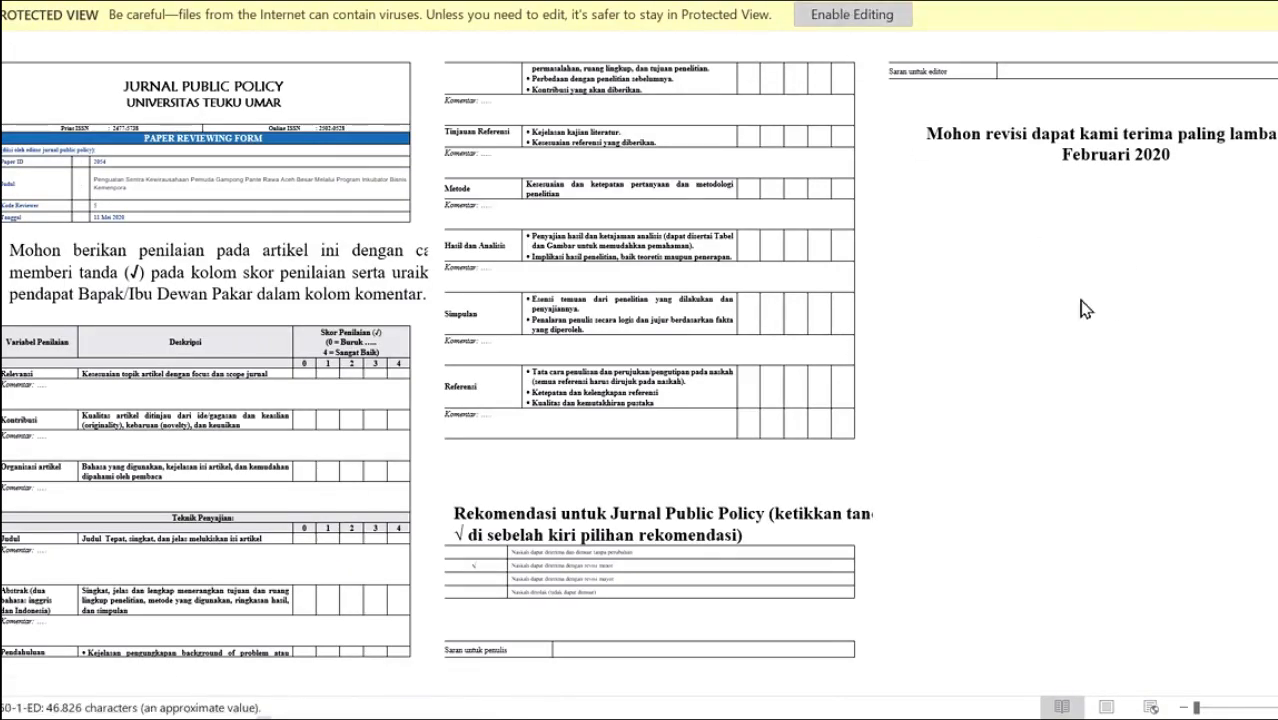
- Scroll through the 2054-4660-1-ED reviewing form in Word to check its contents
{"action": "scroll", "coordinate": [986, 306], "scroll_direction": "down", "scroll_amount": 1}
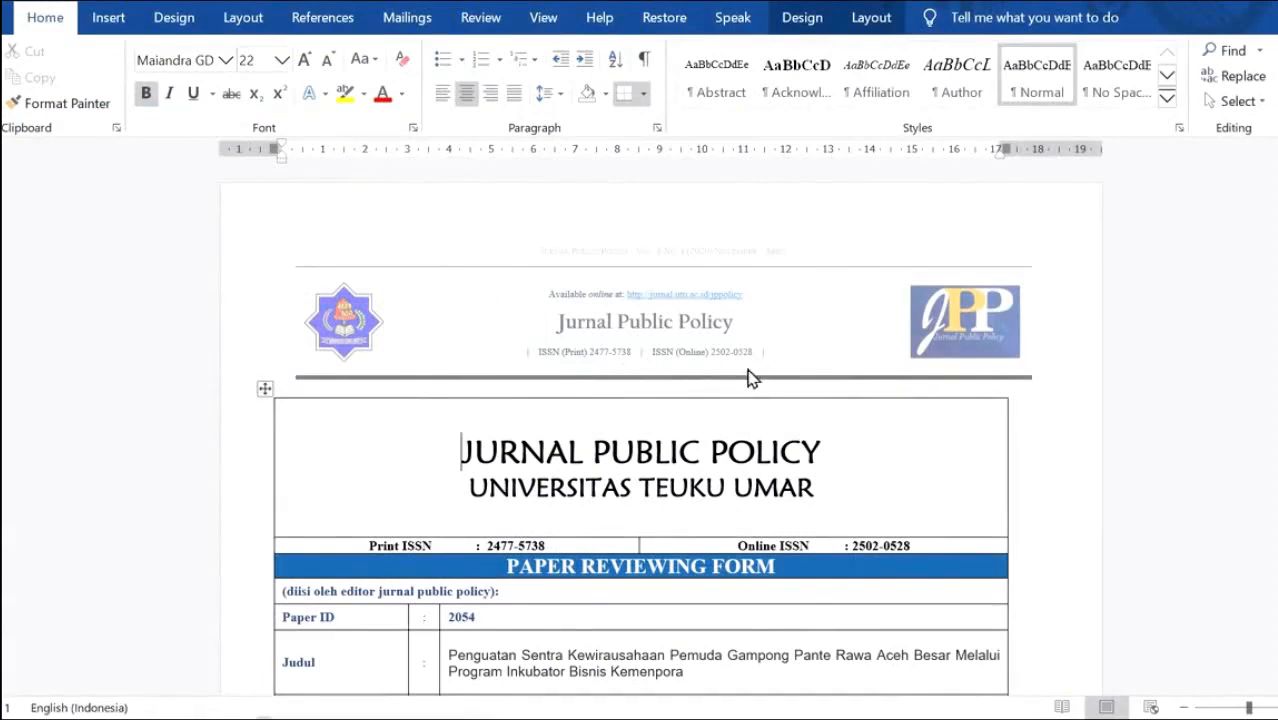
{"action": "scroll", "coordinate": [748, 374], "scroll_direction": "down", "scroll_amount": 3}
{"action": "scroll", "coordinate": [864, 378], "scroll_direction": "down", "scroll_amount": 10}
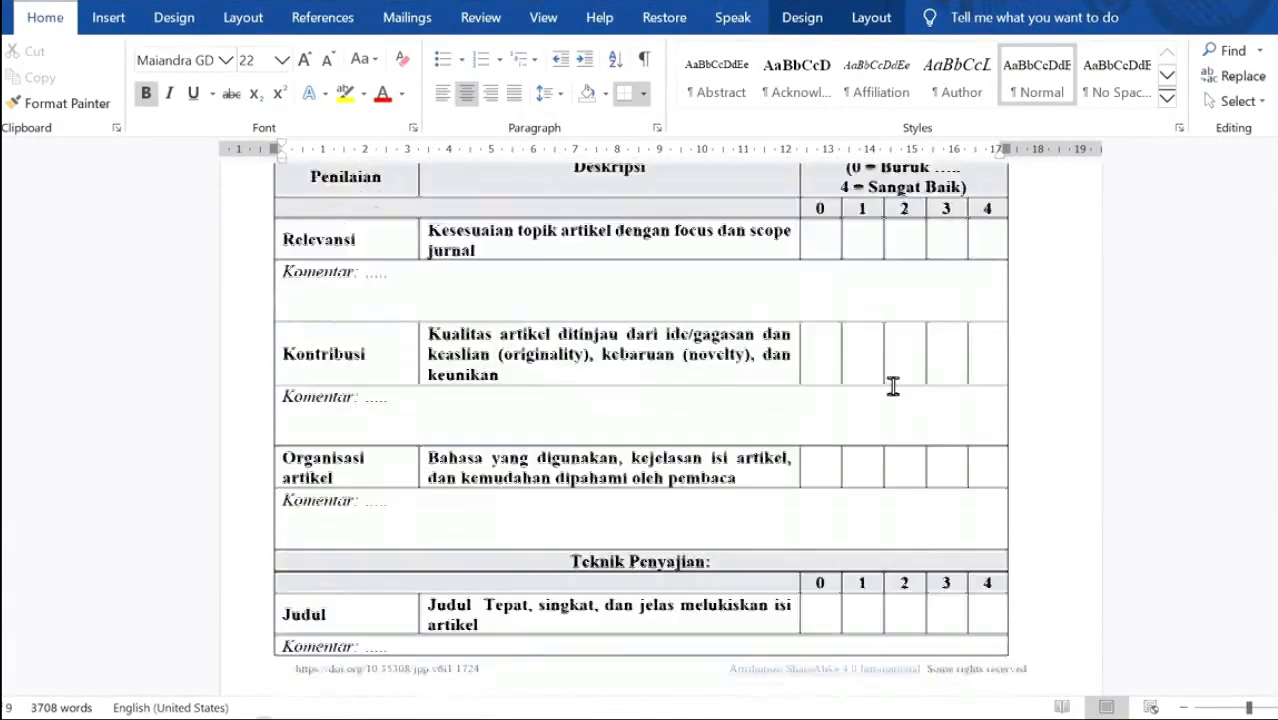
{"action": "scroll", "coordinate": [866, 374], "scroll_direction": "up", "scroll_amount": 6}
{"action": "scroll", "coordinate": [864, 373], "scroll_direction": "up", "scroll_amount": 5}
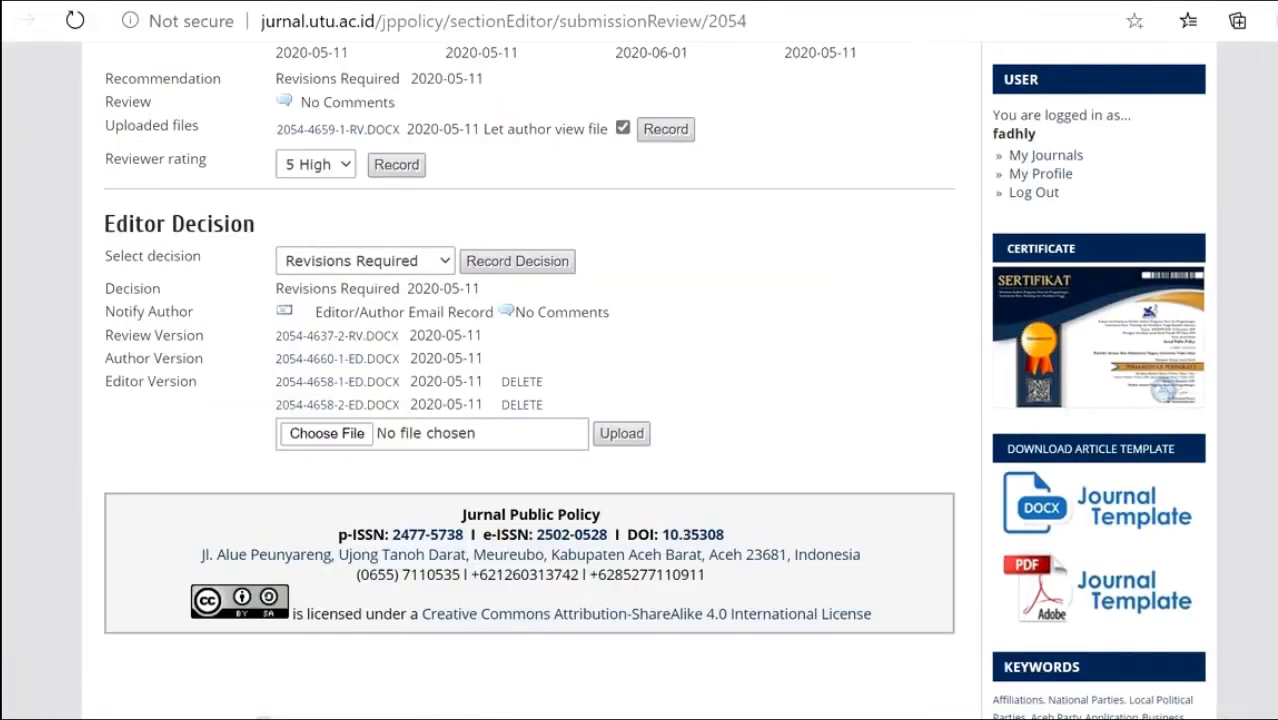
- Upload 2054-4660-1-ED from Downloads as the editor version, creating 2054-4658-3-ED.DOCX
{"action": "scroll", "coordinate": [220, 330], "scroll_direction": "up", "scroll_amount": 1}
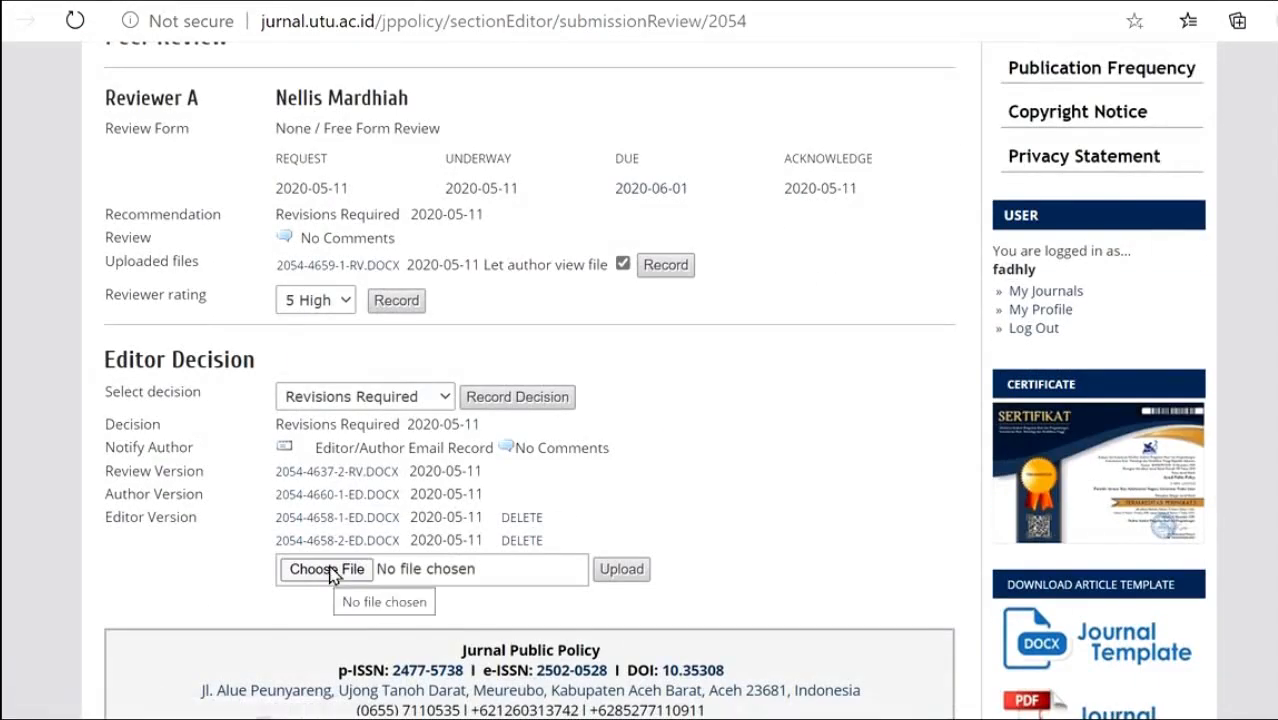
{"action": "scroll", "coordinate": [331, 572], "scroll_direction": "up", "scroll_amount": 2}
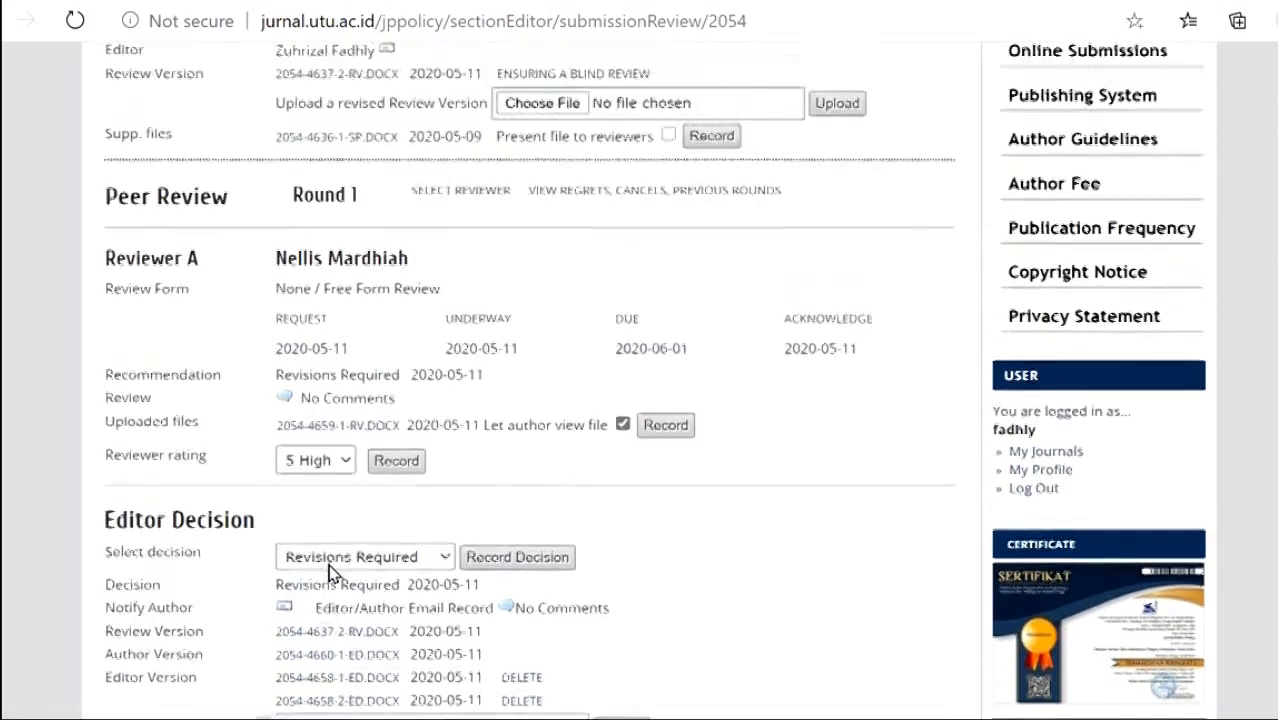
{"action": "scroll", "coordinate": [331, 572], "scroll_direction": "down", "scroll_amount": 3}
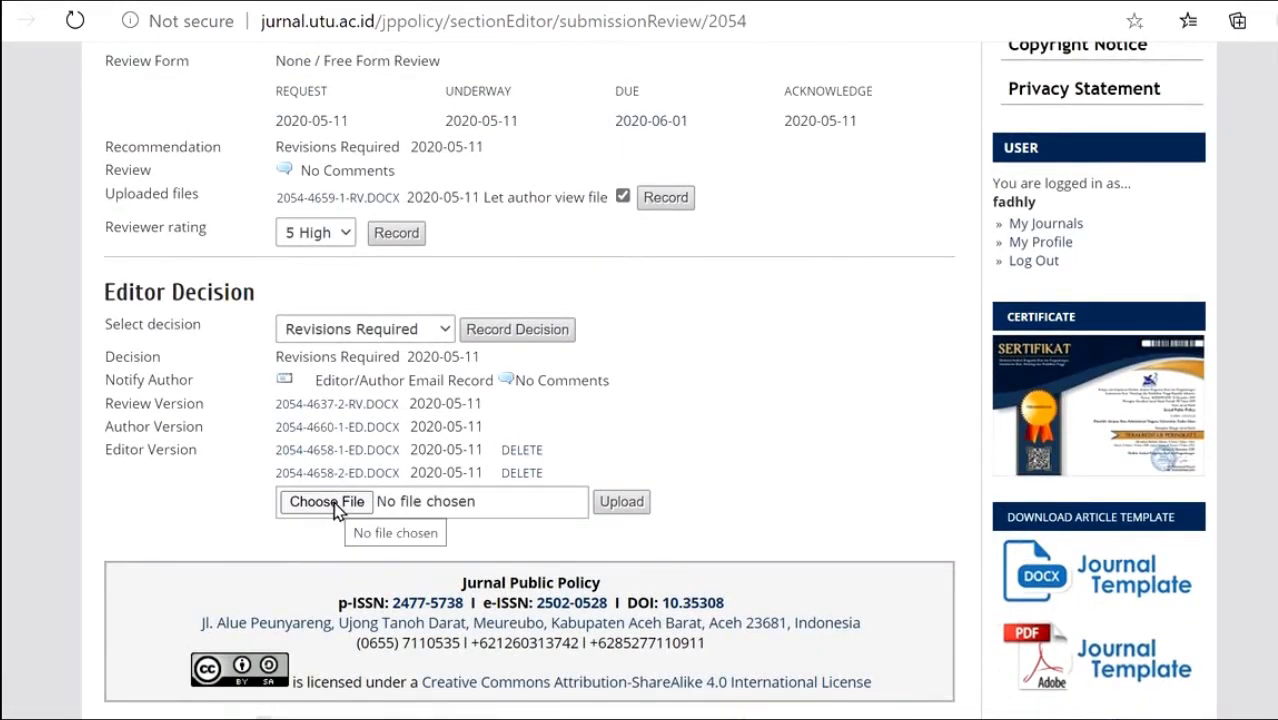
{"action": "left_click", "coordinate": [328, 502]}
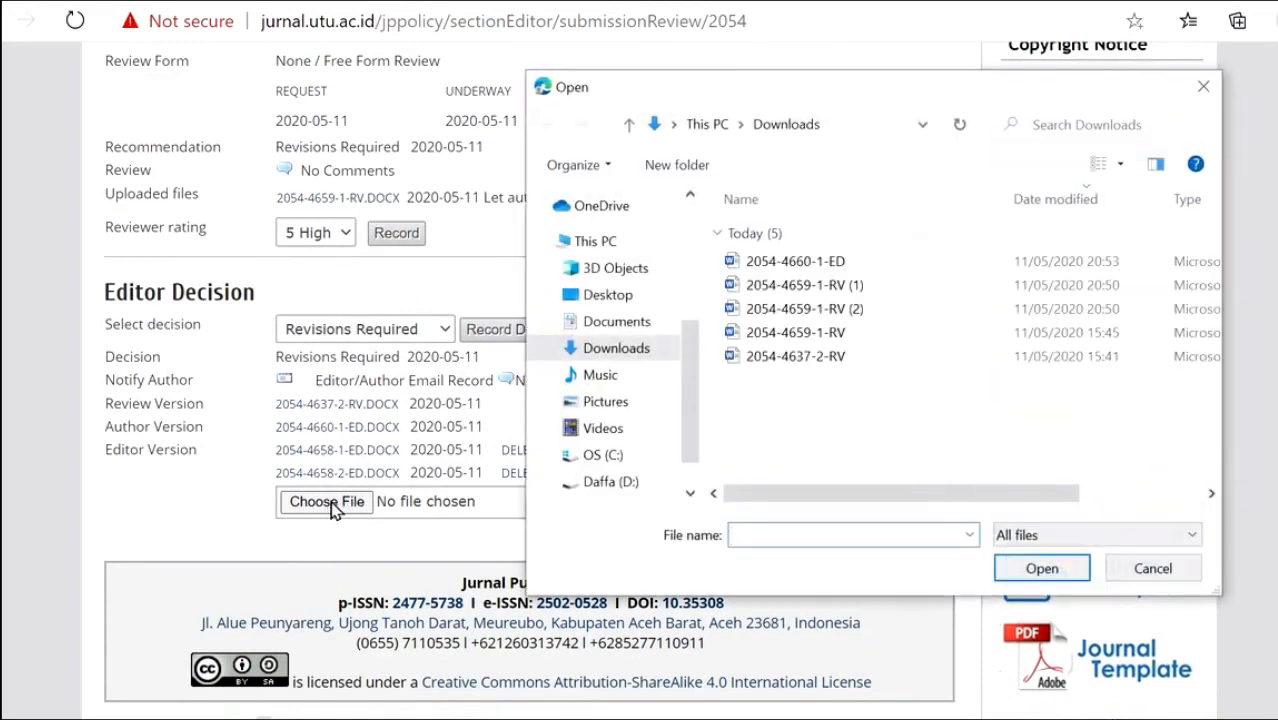
{"action": "left_click", "coordinate": [846, 263]}
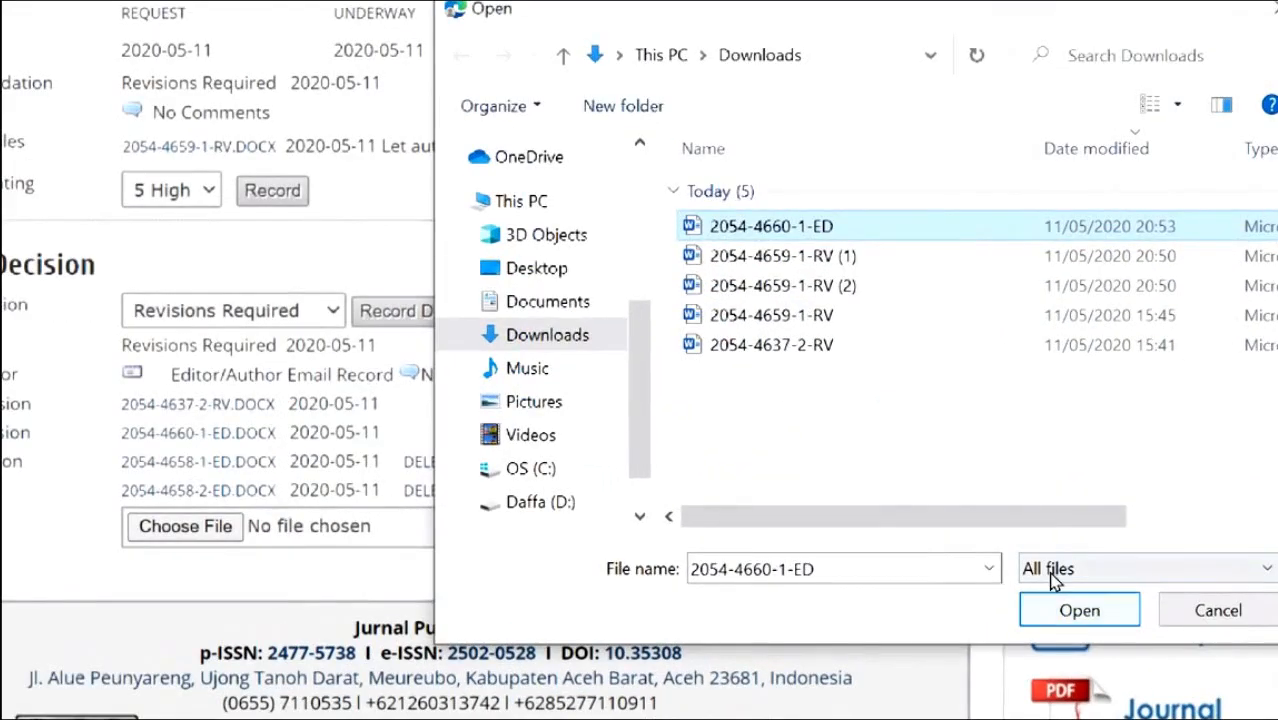
{"action": "left_click", "coordinate": [1079, 610]}
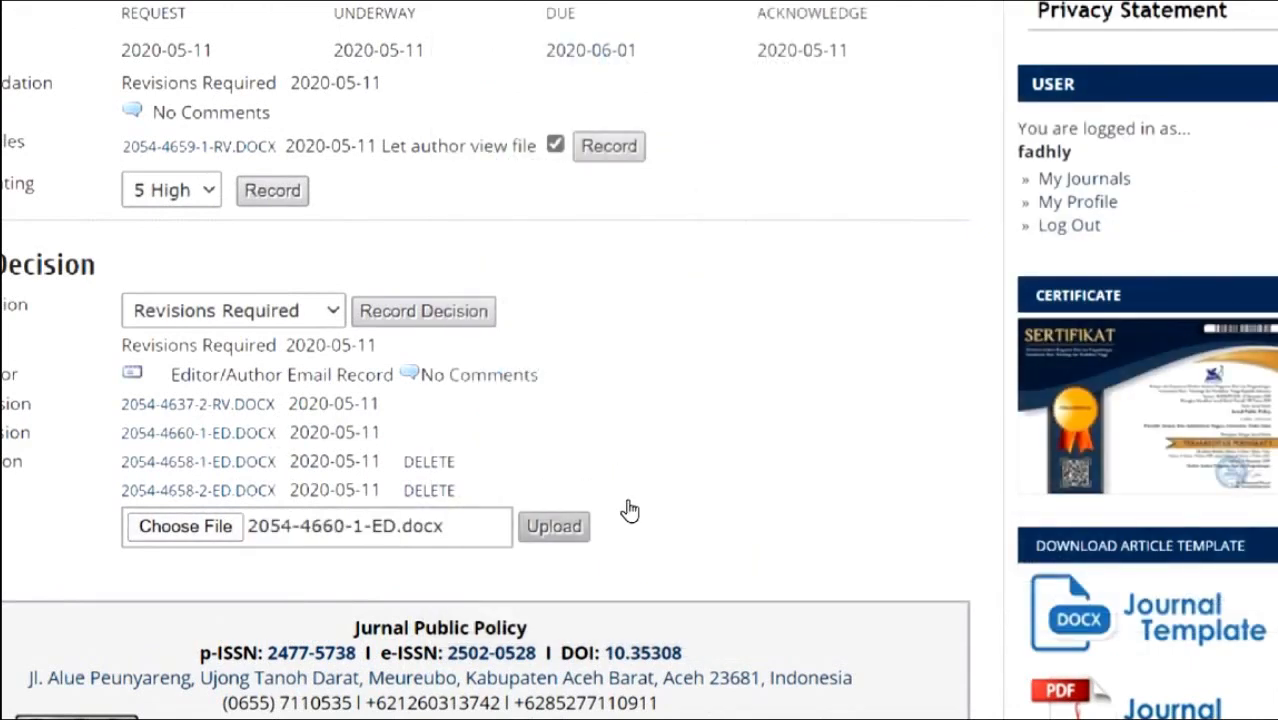
{"action": "left_click", "coordinate": [553, 526]}
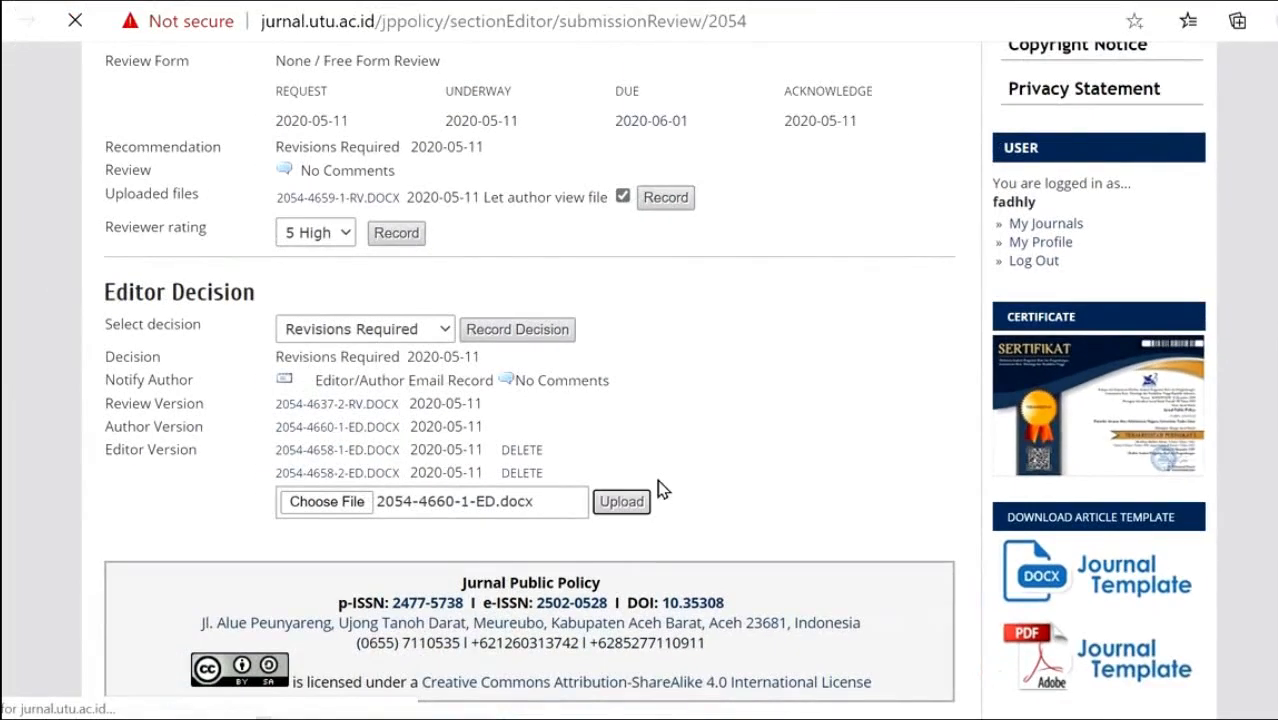
{"action": "scroll", "coordinate": [727, 443], "scroll_direction": "down", "scroll_amount": 8}
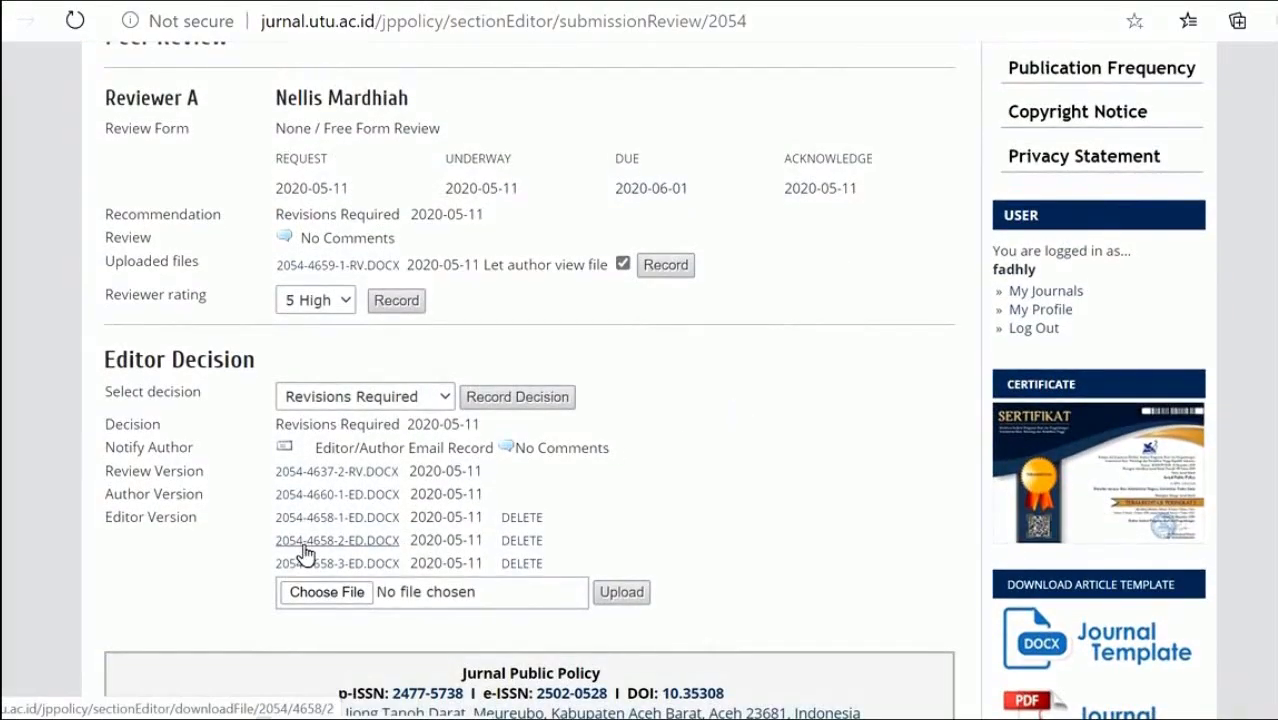
- Record and confirm 'Resubmit for Review' as #2054's editor decision, dated 2020-05-11
{"action": "left_click", "coordinate": [359, 398]}
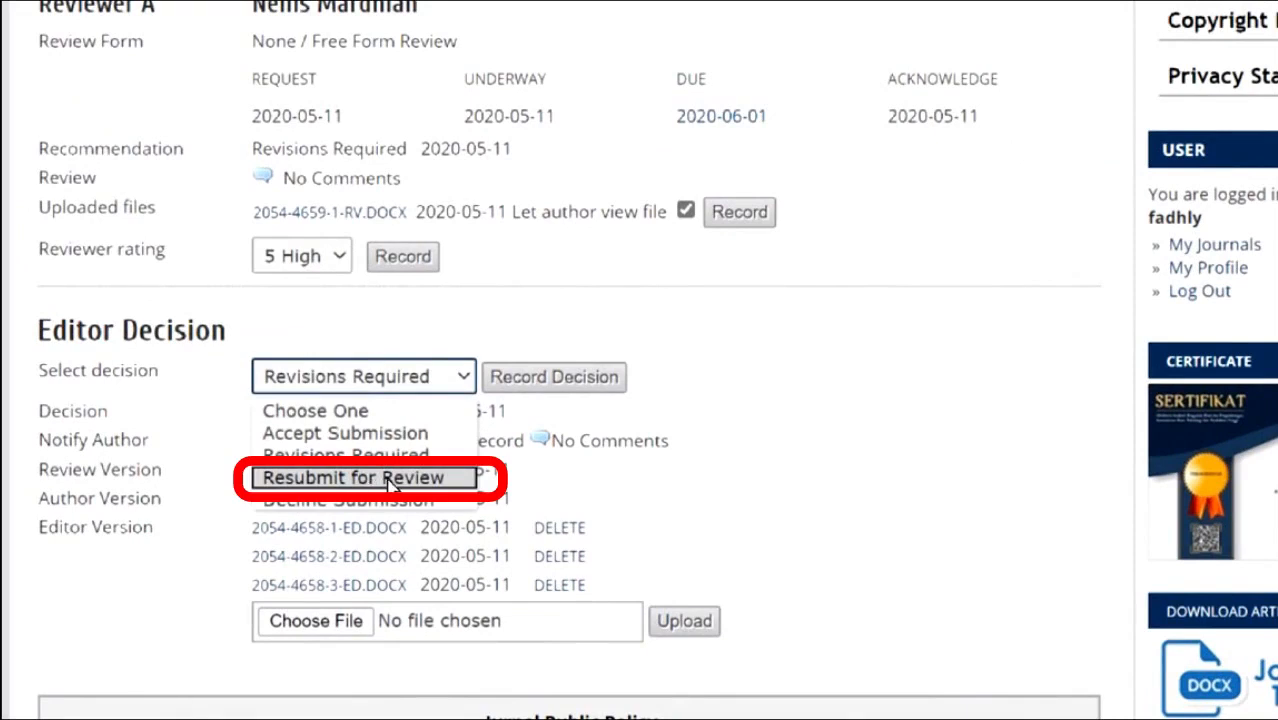
{"action": "left_click", "coordinate": [390, 478]}
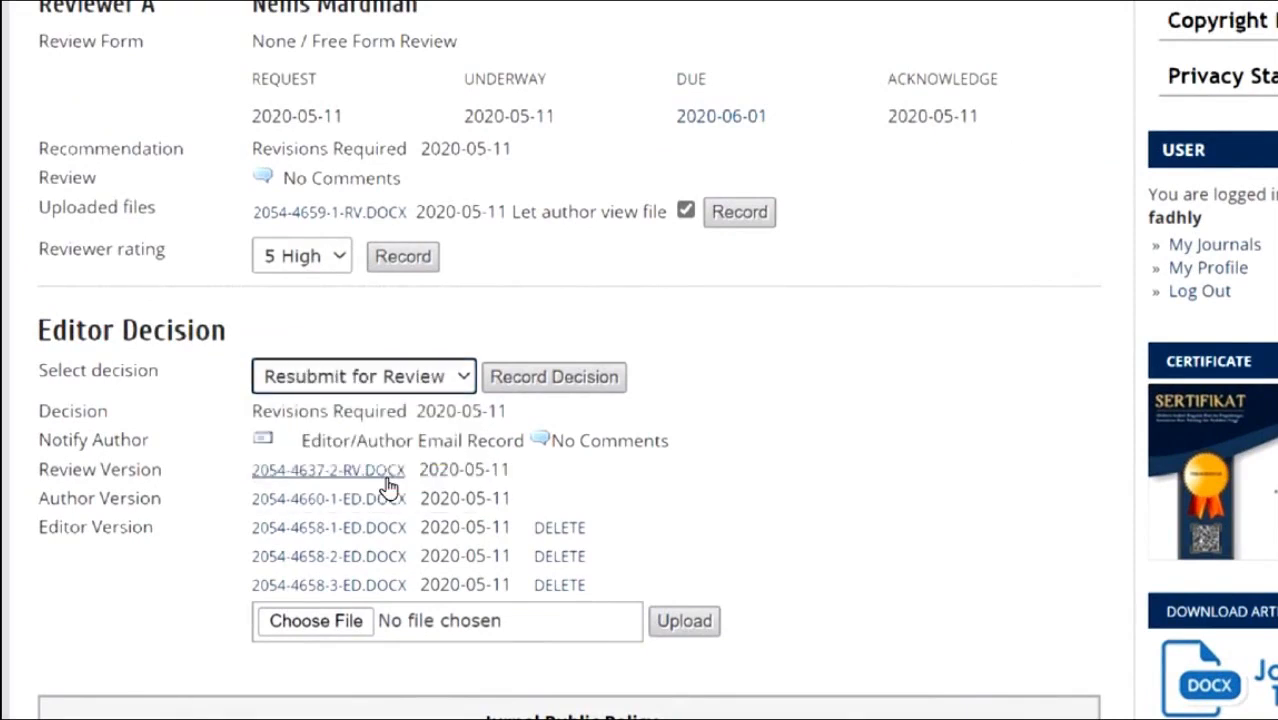
{"action": "left_click", "coordinate": [545, 385]}
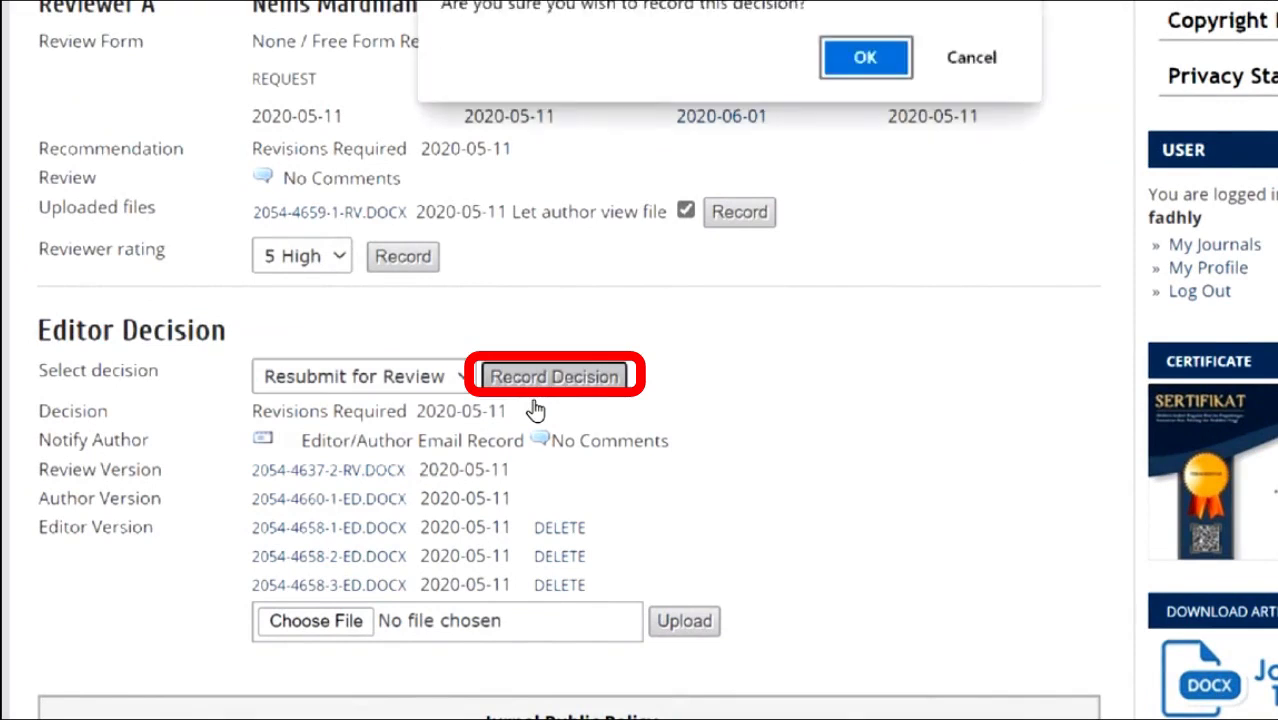
{"action": "key", "text": "Return"}
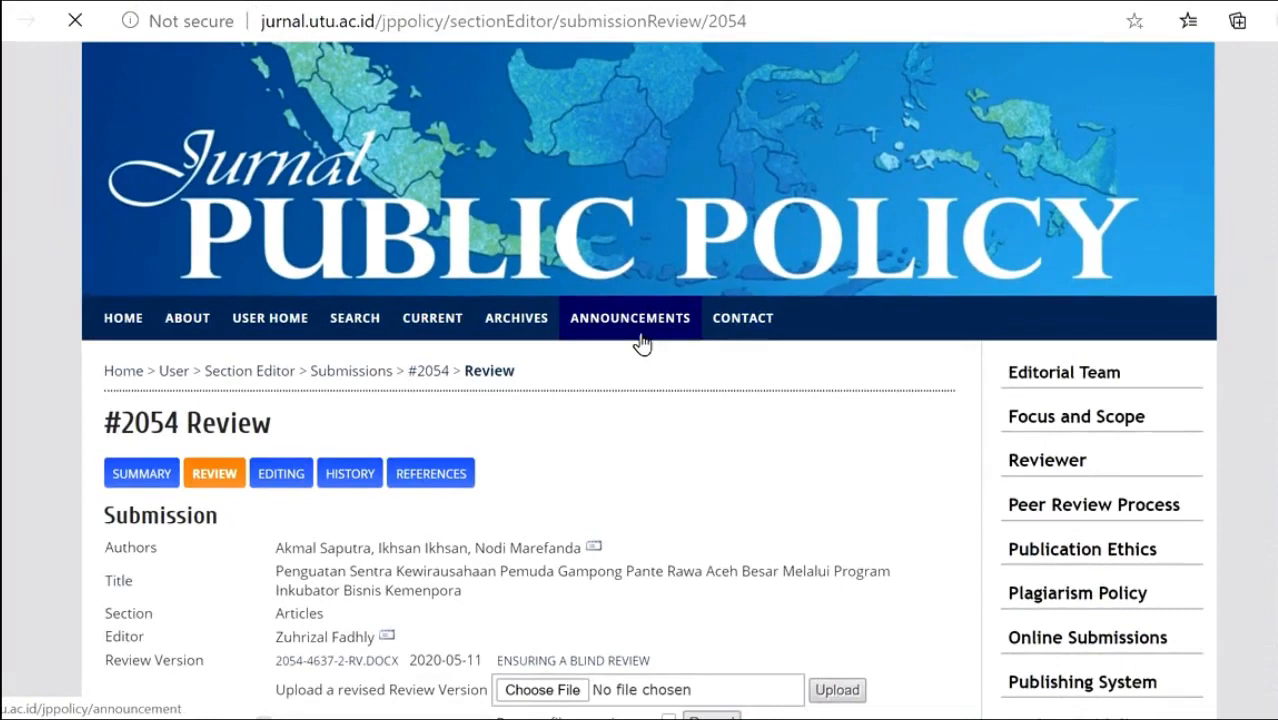
{"action": "scroll", "coordinate": [638, 472], "scroll_direction": "down", "scroll_amount": 4}
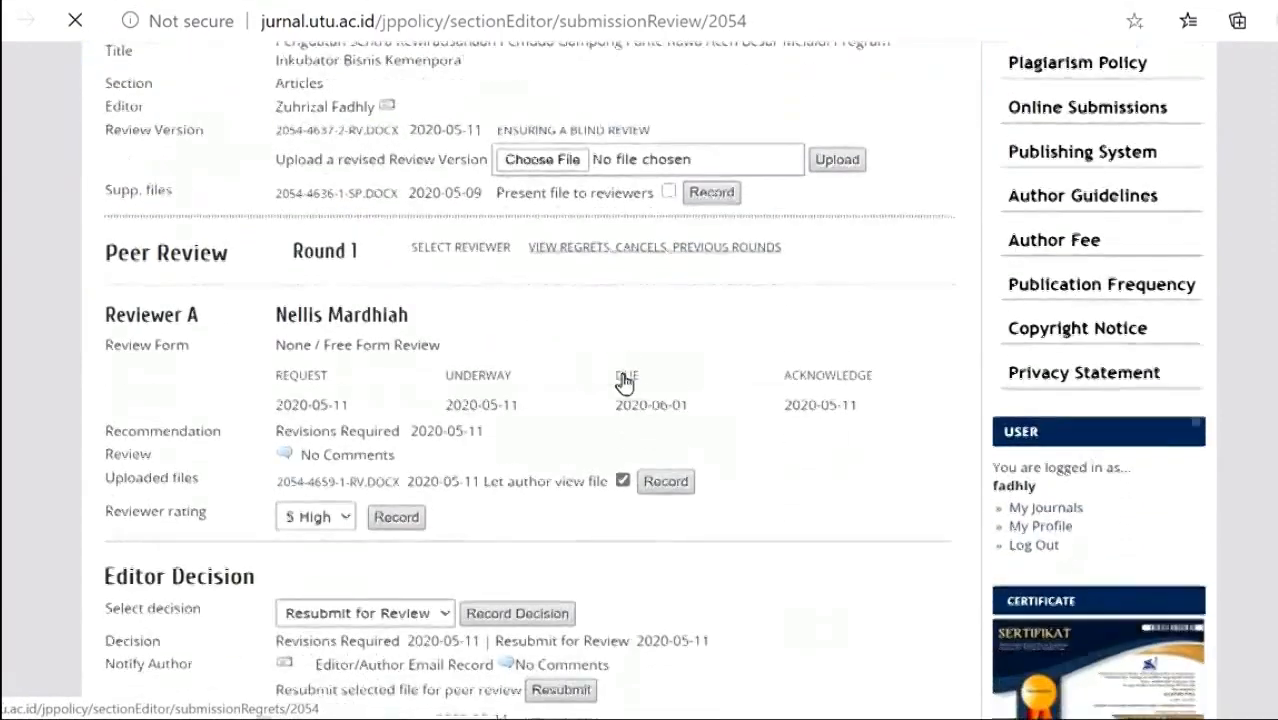
{"action": "scroll", "coordinate": [624, 382], "scroll_direction": "down", "scroll_amount": 3}
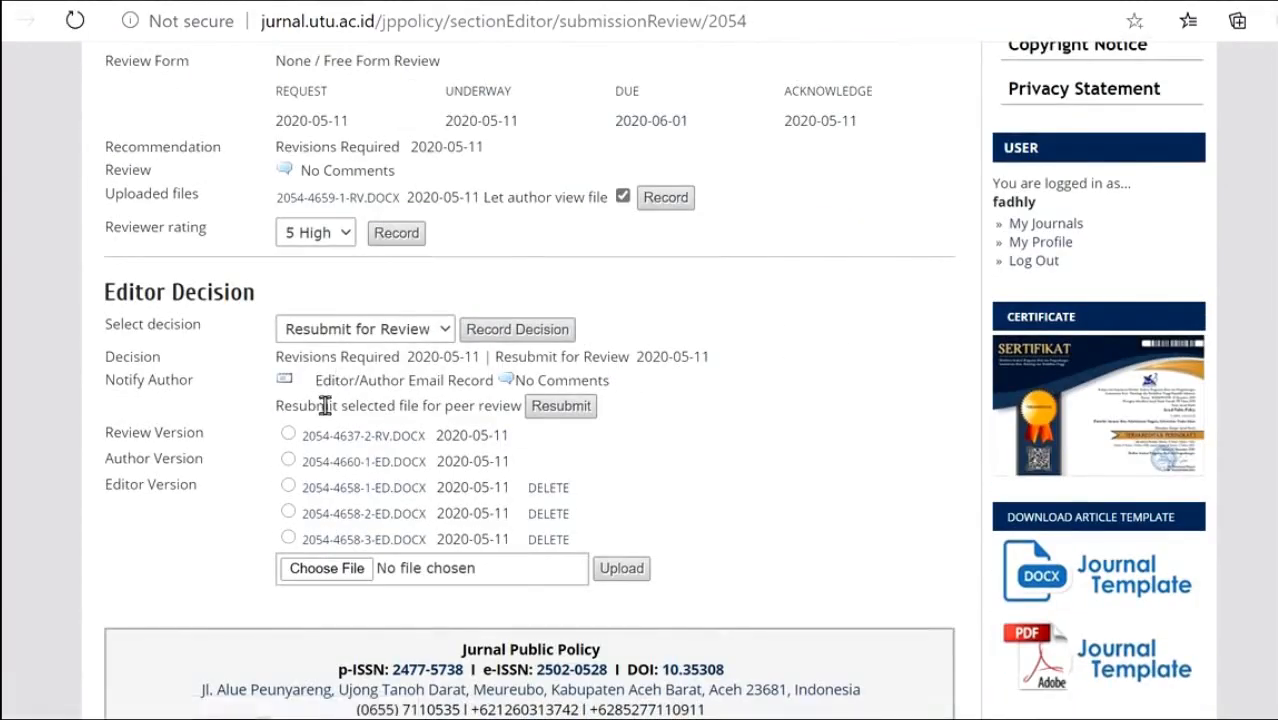
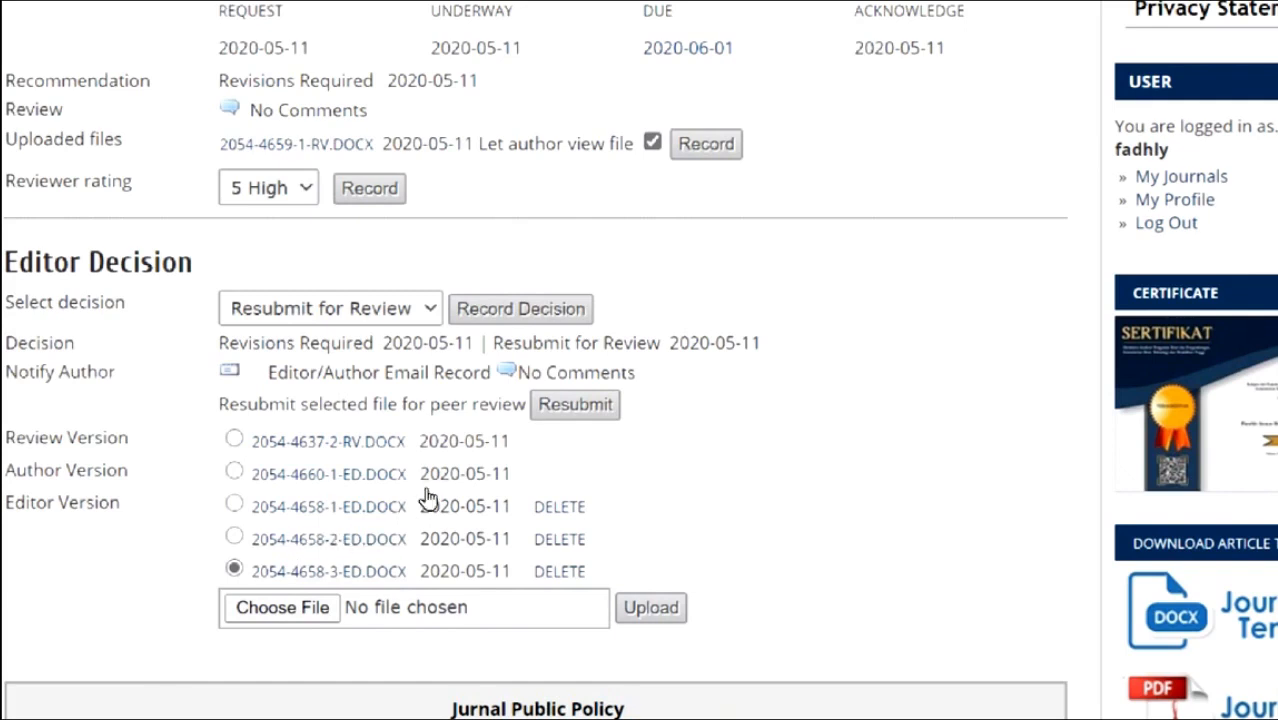
- Resubmit the latest editor version to start review Round 2, creating 2054-4637-3-RV.DOCX
{"action": "left_click", "coordinate": [566, 412]}
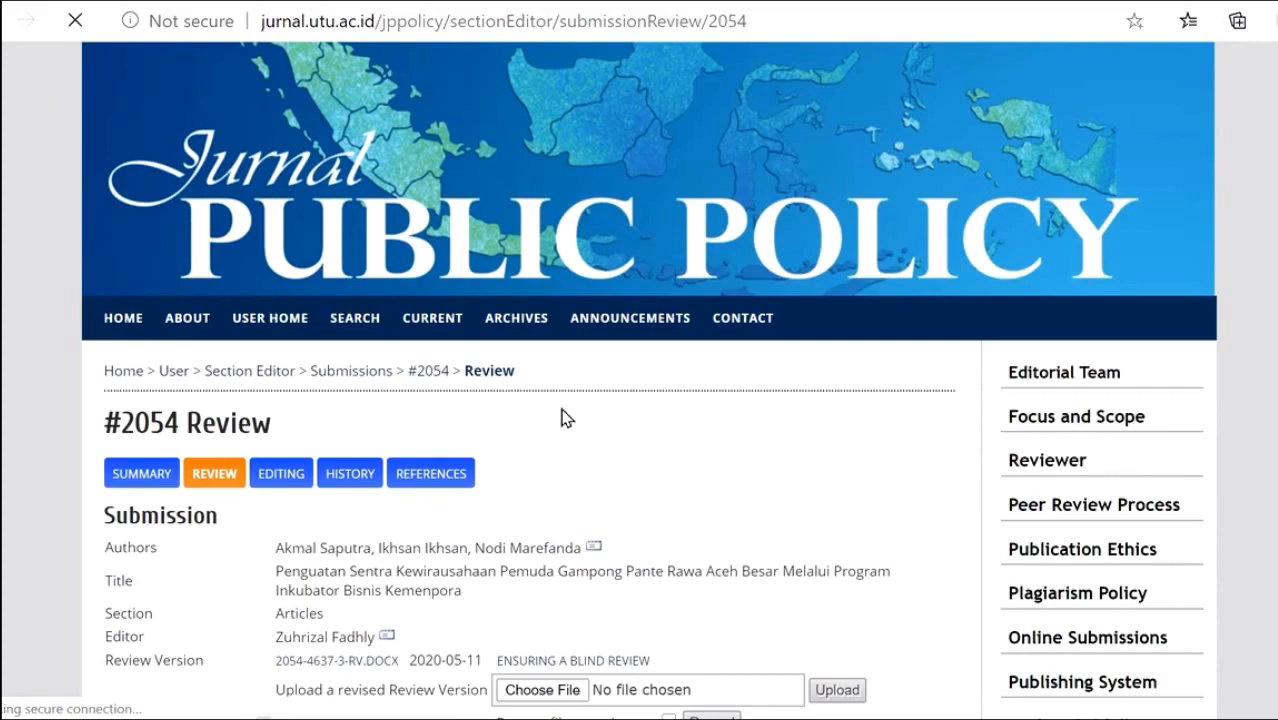
{"action": "scroll", "coordinate": [566, 418], "scroll_direction": "down", "scroll_amount": 7}
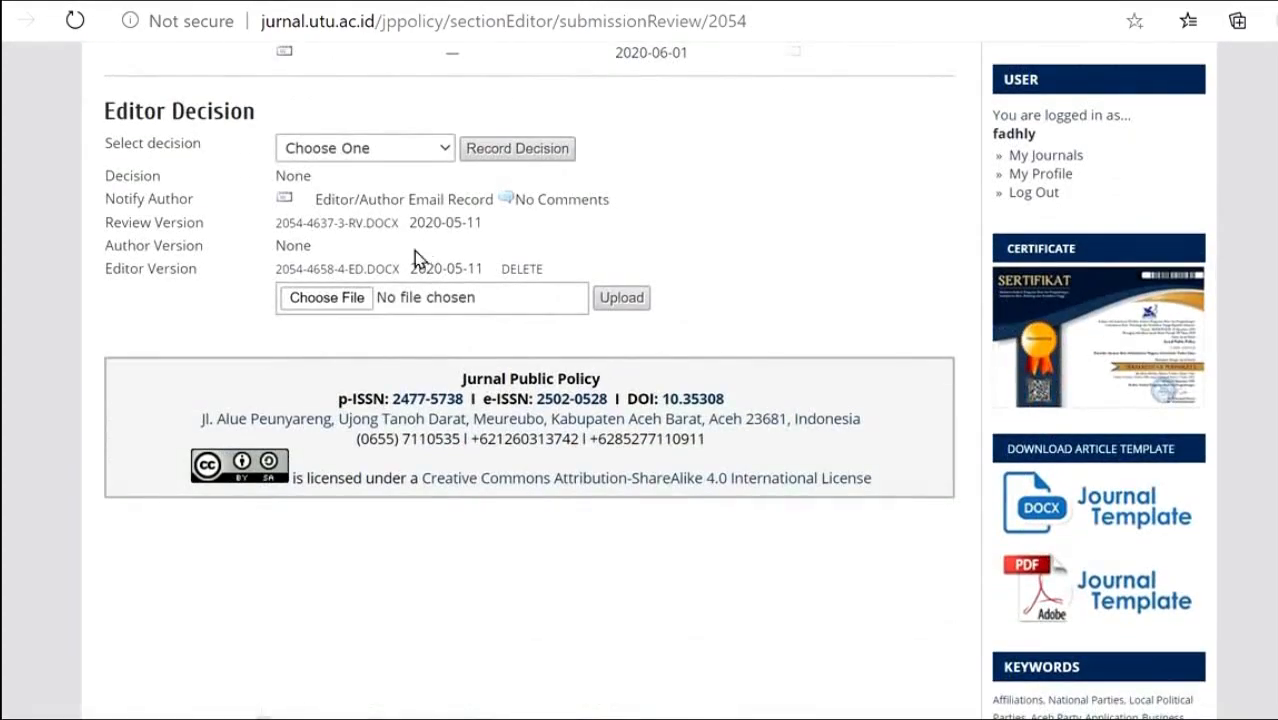
{"action": "scroll", "coordinate": [428, 238], "scroll_direction": "up", "scroll_amount": 2}
{"action": "scroll", "coordinate": [428, 238], "scroll_direction": "up", "scroll_amount": 1}
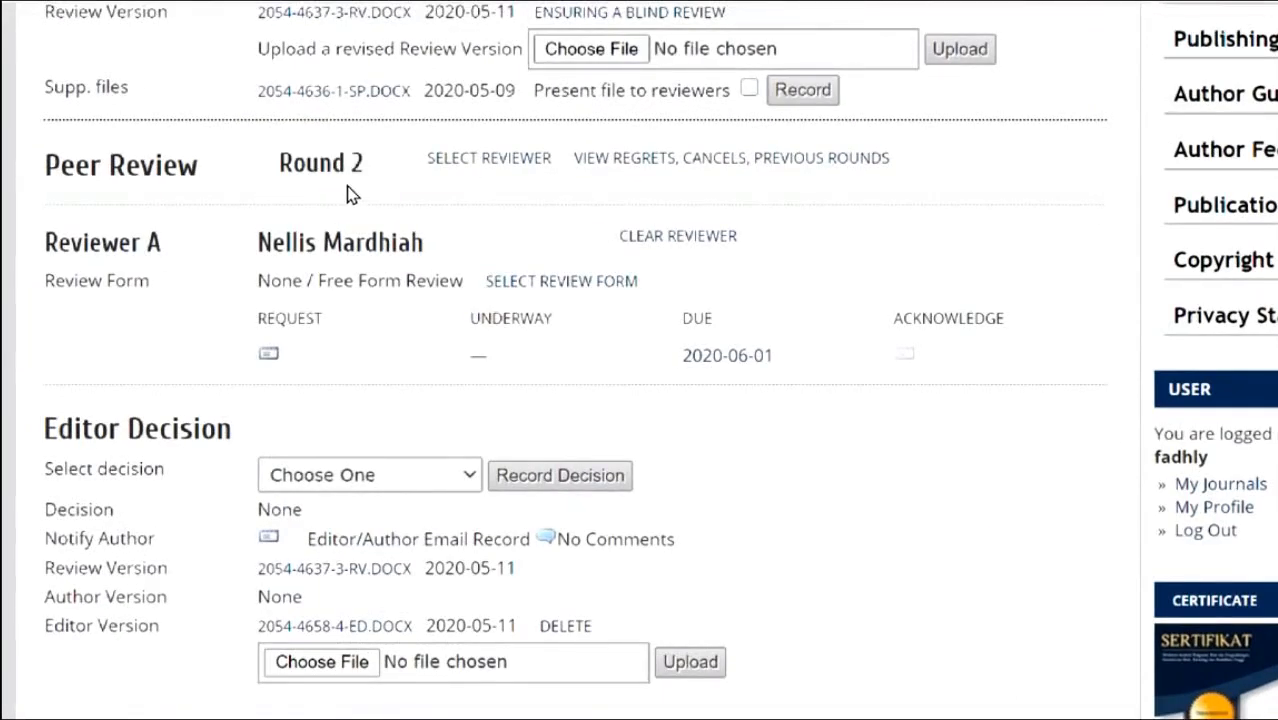
- Log Reviewer A's Round 2 request on 2020-05-11 with the email skipped, due 2020-06-01
{"action": "left_click", "coordinate": [288, 332]}
{"action": "scroll", "coordinate": [434, 362], "scroll_direction": "down", "scroll_amount": 4}
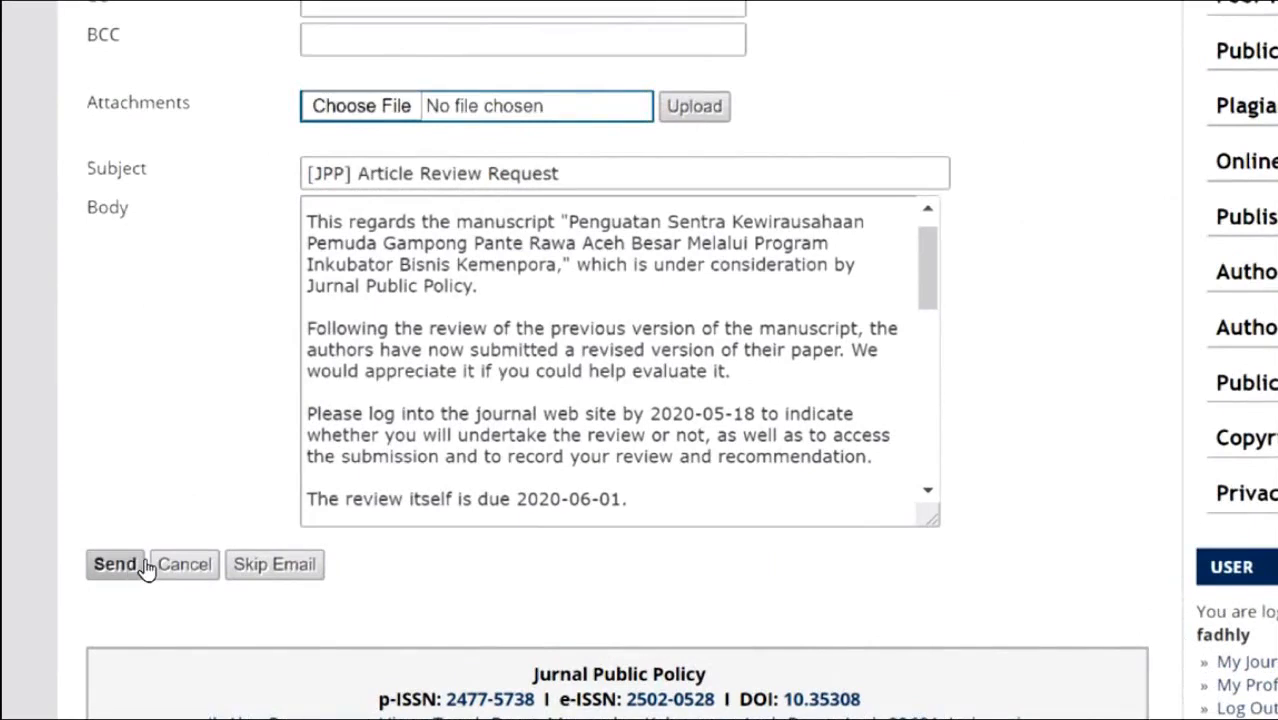
{"action": "left_click", "coordinate": [283, 566]}
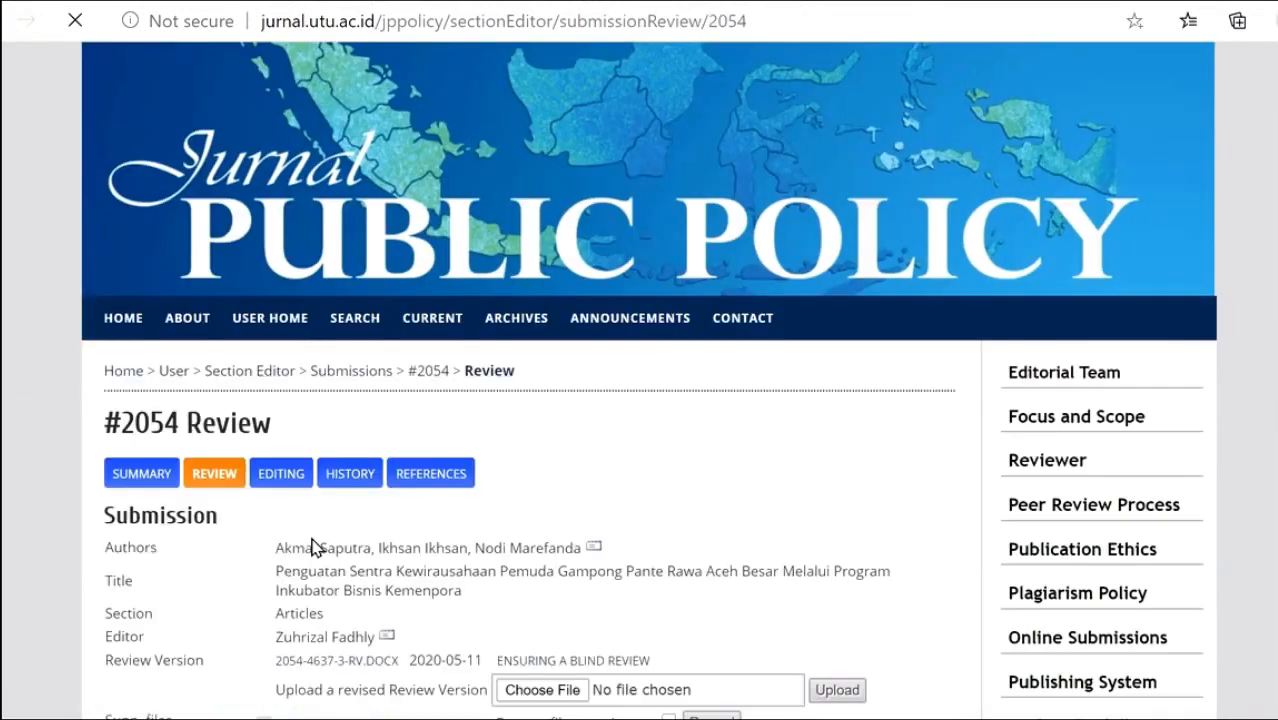
{"action": "scroll", "coordinate": [665, 283], "scroll_direction": "down", "scroll_amount": 9}
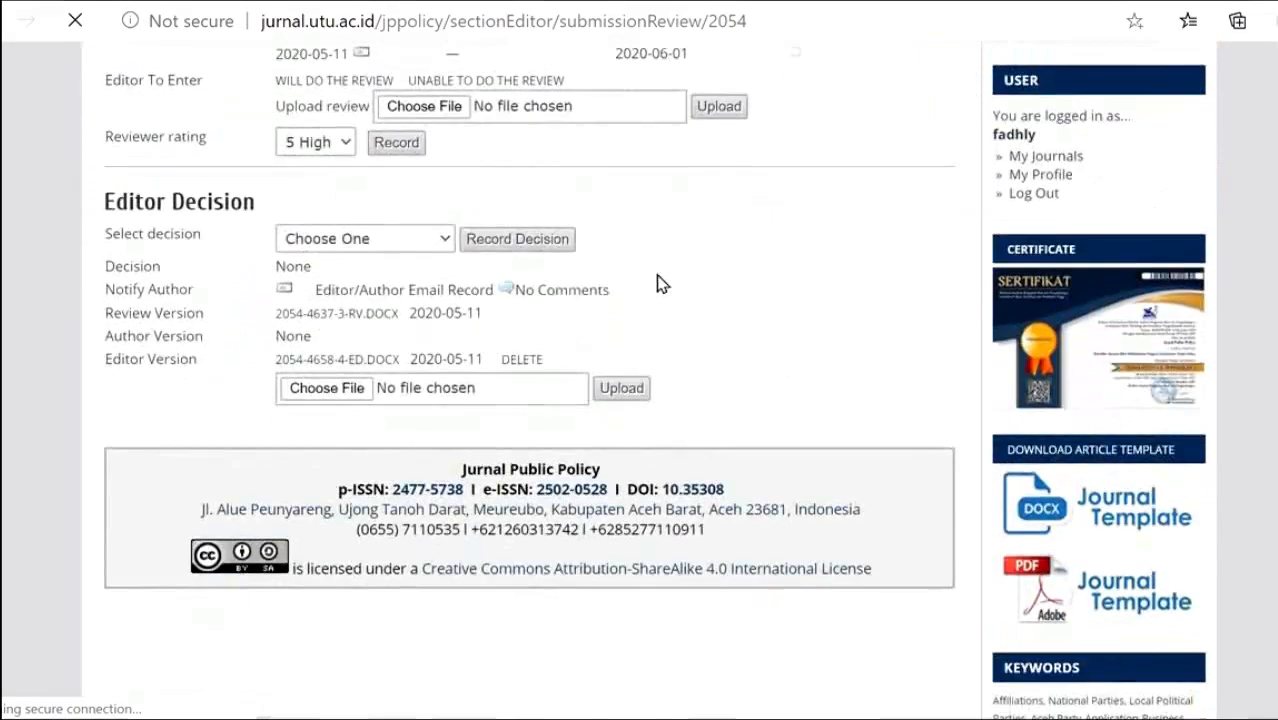
{"action": "scroll", "coordinate": [658, 284], "scroll_direction": "up", "scroll_amount": 3}
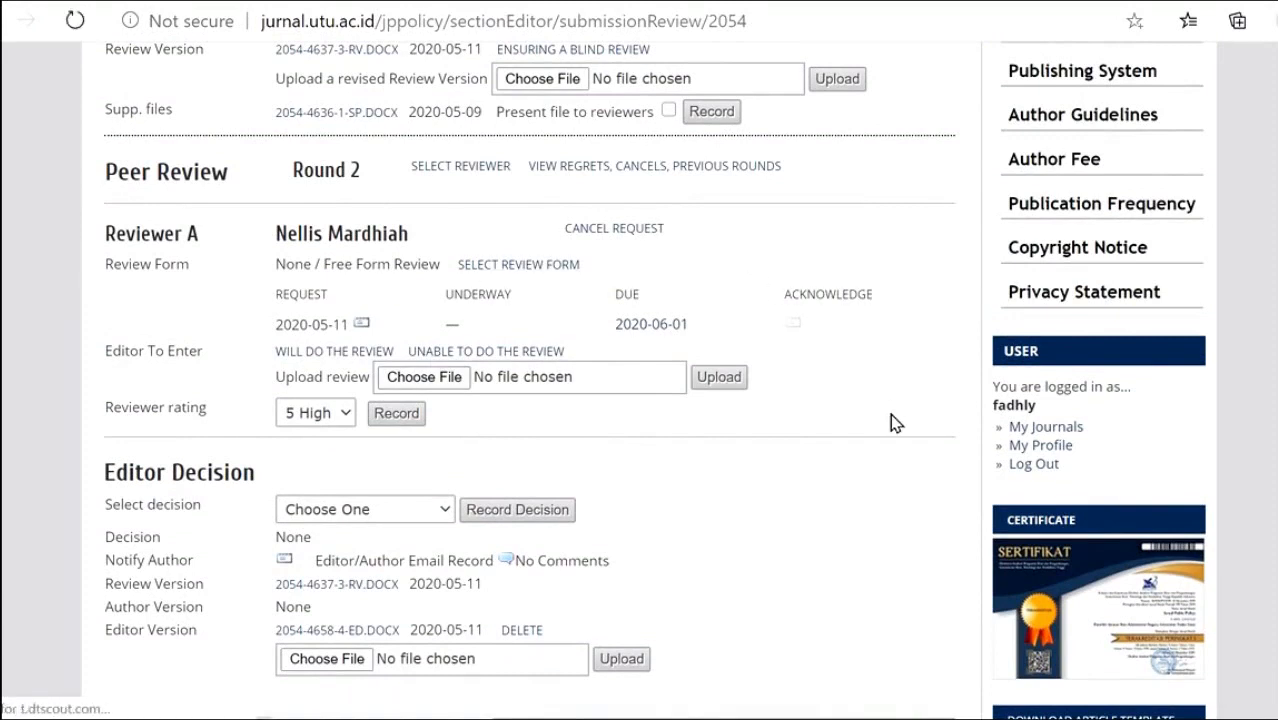
- Switch from the editor to the reviewer's account and open their 1 active review
{"action": "left_click", "coordinate": [1040, 478]}
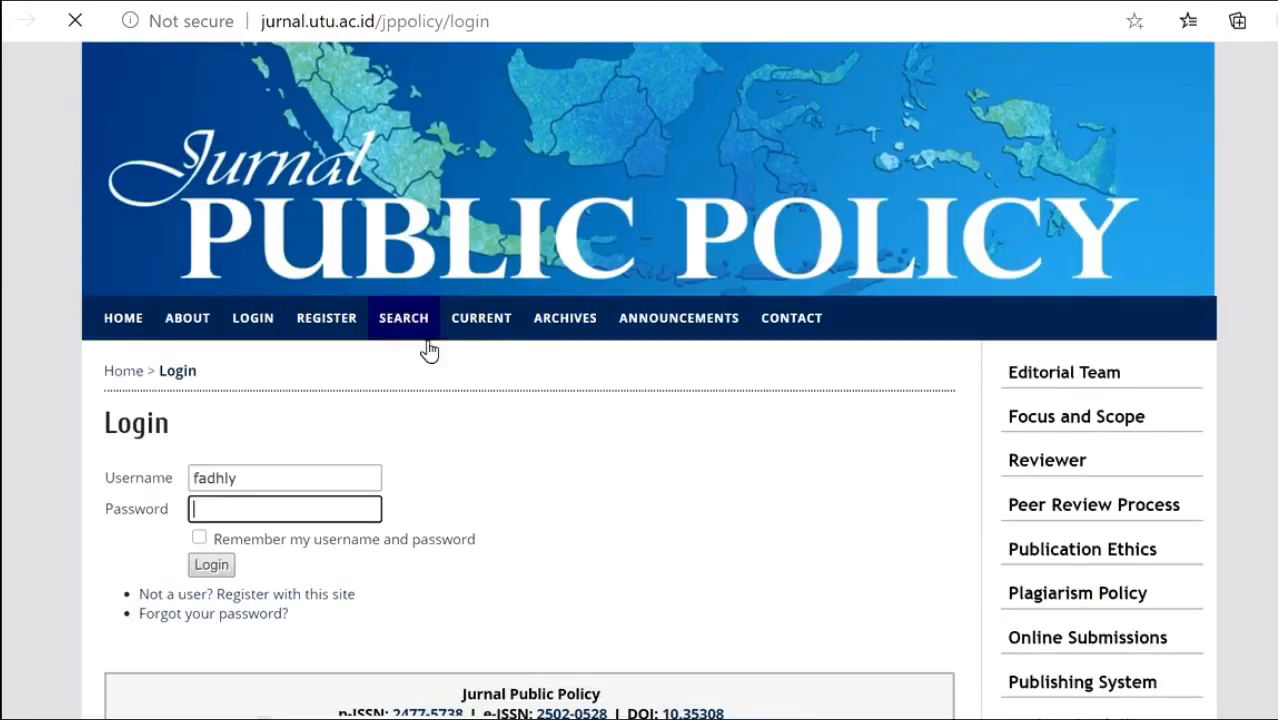
{"action": "double_click", "coordinate": [291, 482]}
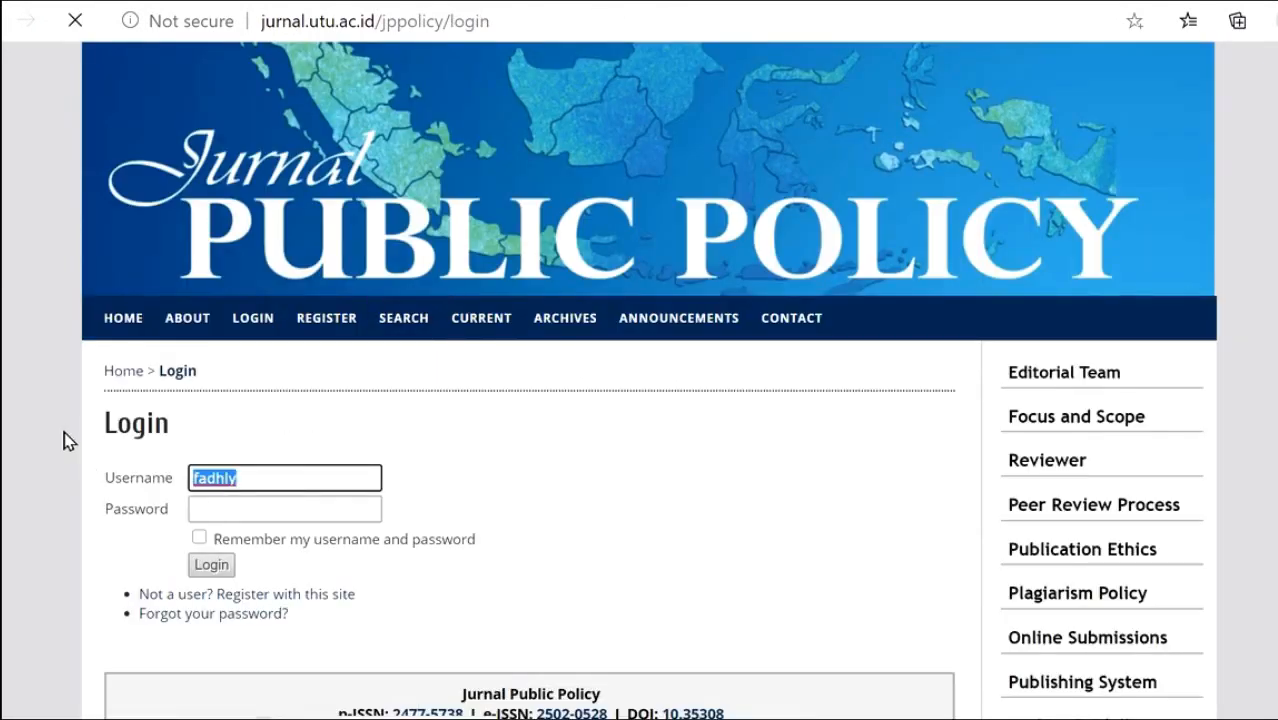
{"action": "key", "text": "BackSpace"}
{"action": "type", "text": "nelmar"}
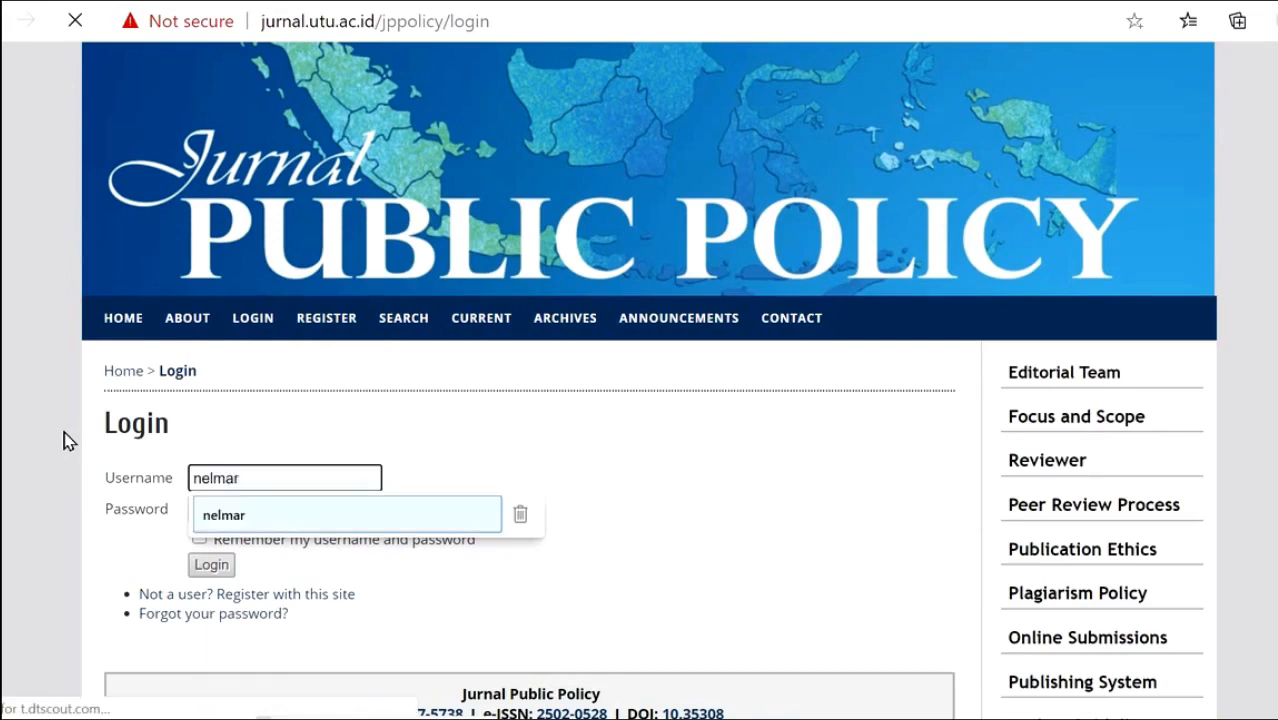
{"action": "key", "text": "Escape"}
{"action": "key", "text": "Tab"}
{"action": "type", "text": "•••"}
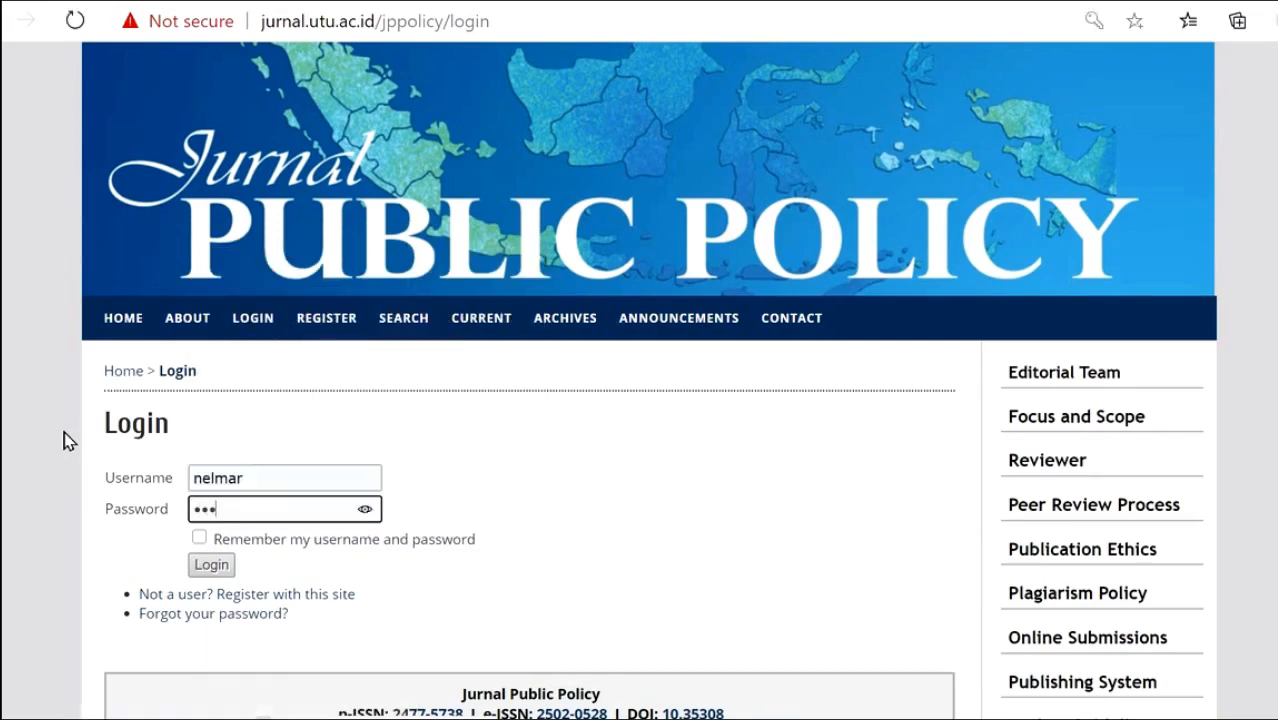
{"action": "type", "text": "•••••"}
{"action": "key", "text": "Return"}
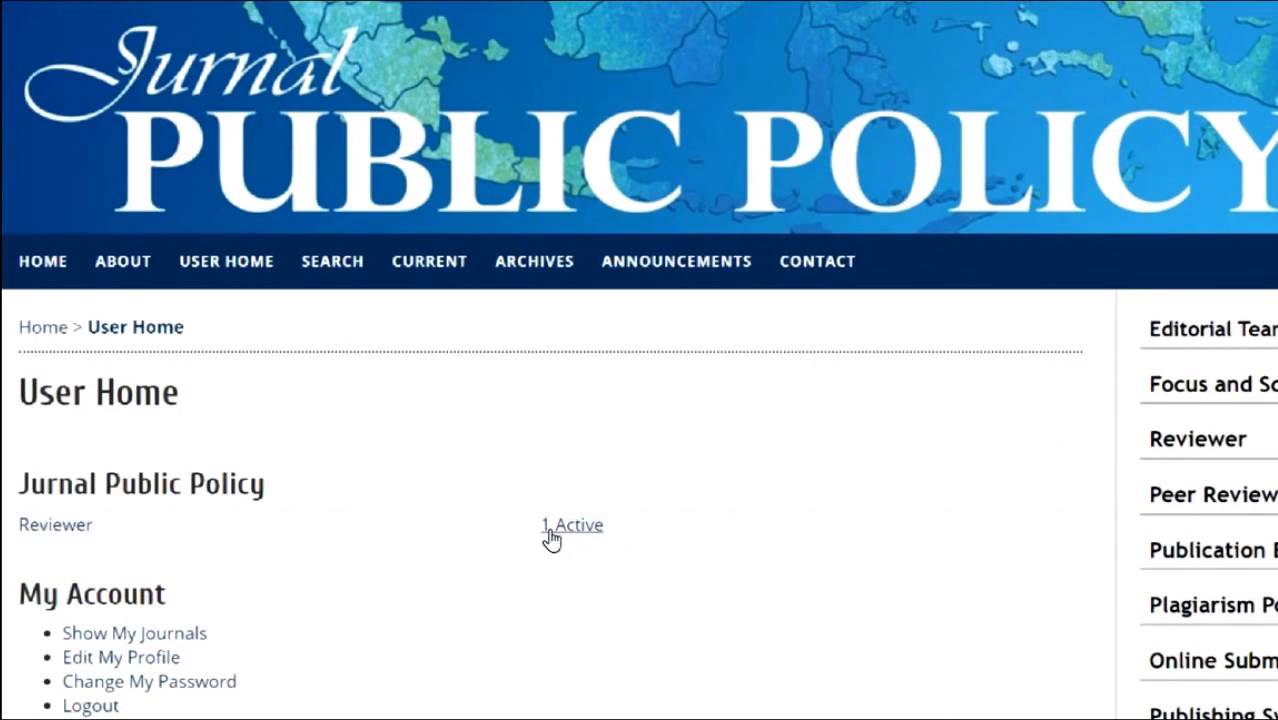
{"action": "left_click", "coordinate": [551, 539]}
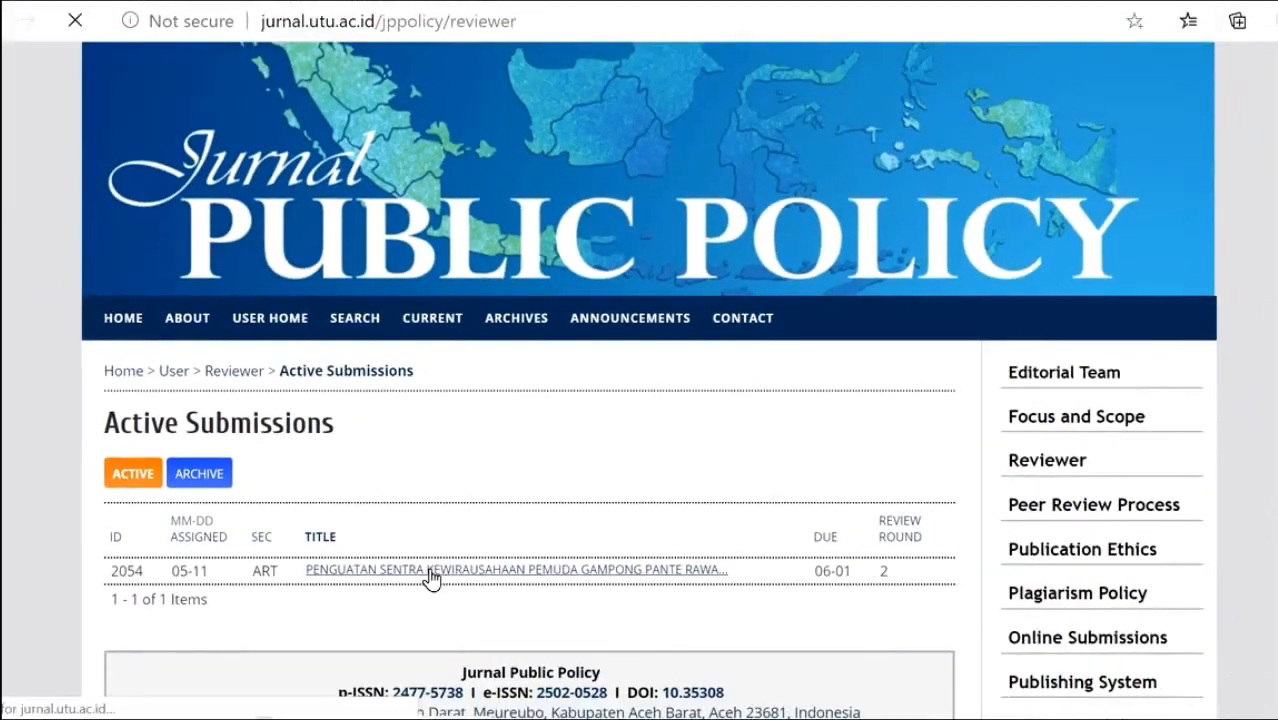
- Open submission #2054 and accept the review request, skipping the confirmation email
{"action": "left_click", "coordinate": [430, 570]}
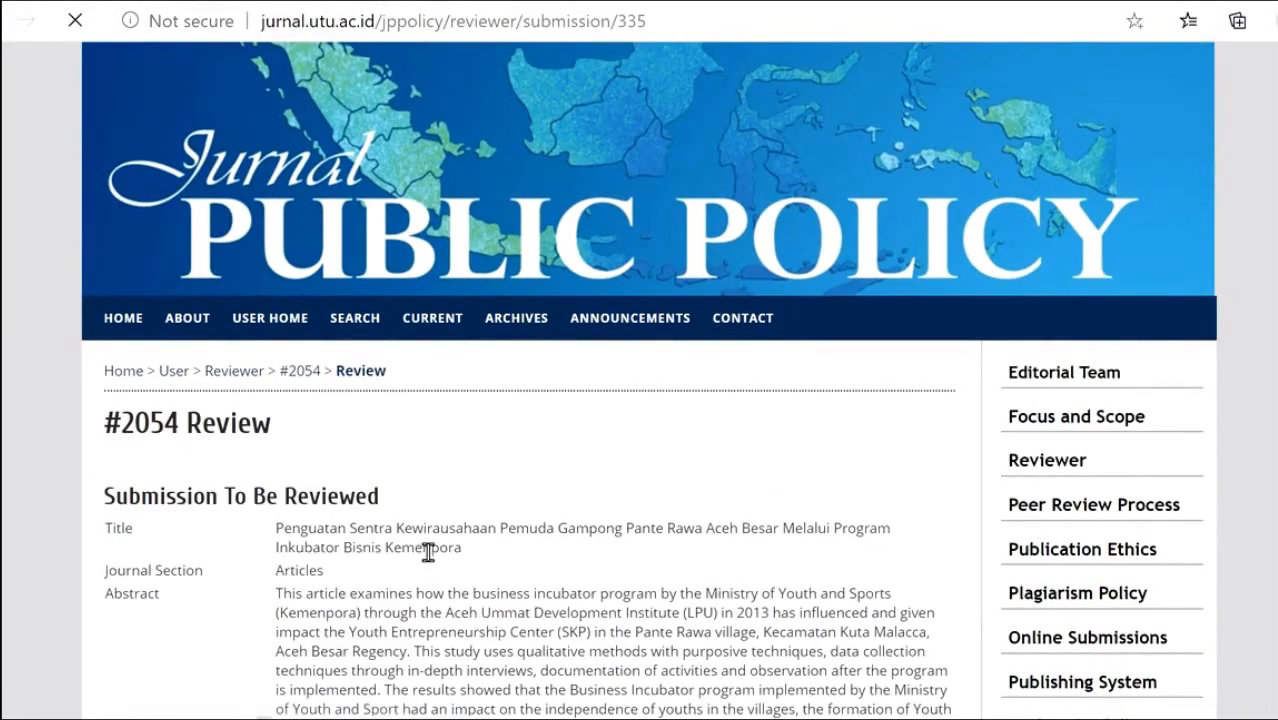
{"action": "scroll", "coordinate": [428, 552], "scroll_direction": "down", "scroll_amount": 7}
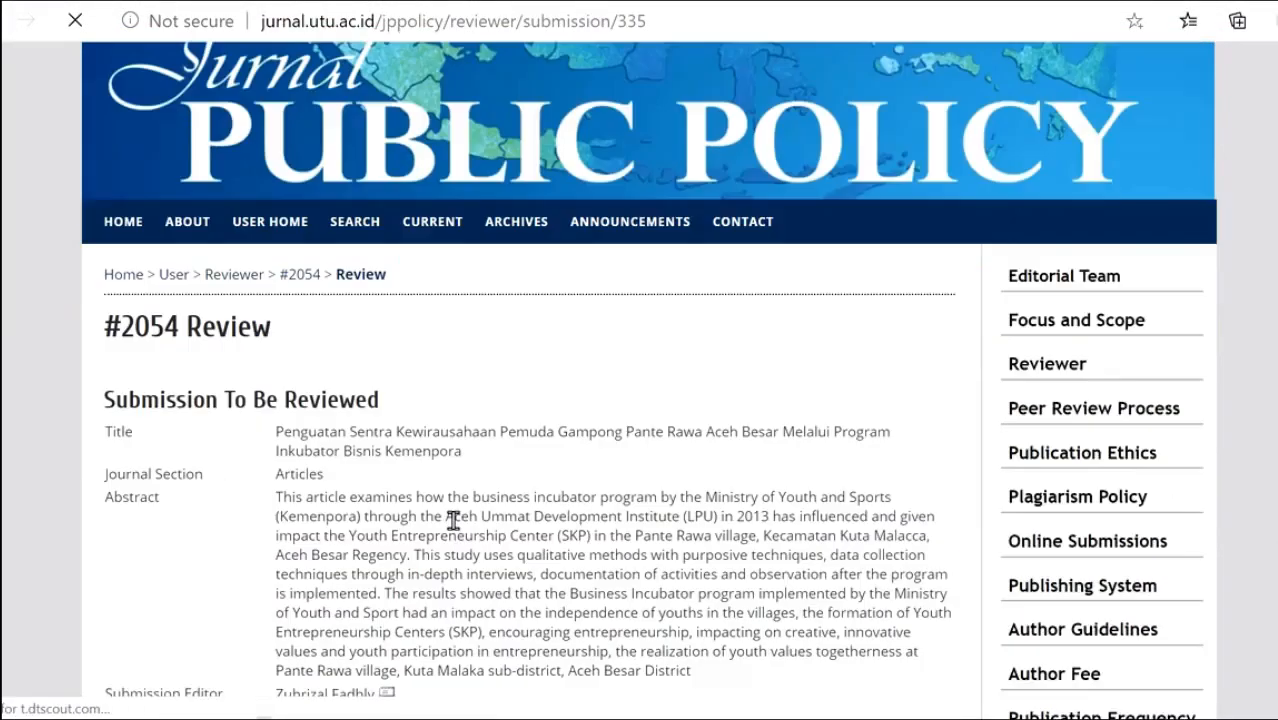
{"action": "scroll", "coordinate": [463, 510], "scroll_direction": "down", "scroll_amount": 1}
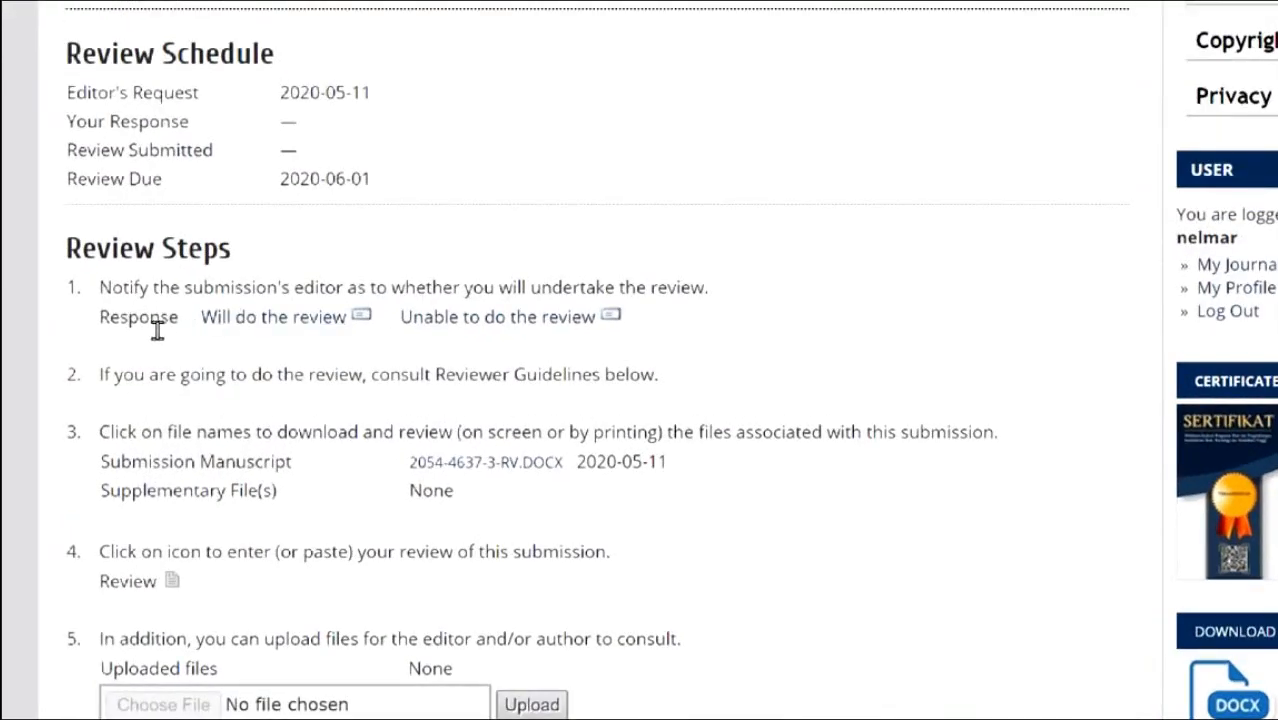
{"action": "left_click", "coordinate": [263, 345]}
{"action": "scroll", "coordinate": [231, 482], "scroll_direction": "down", "scroll_amount": 5}
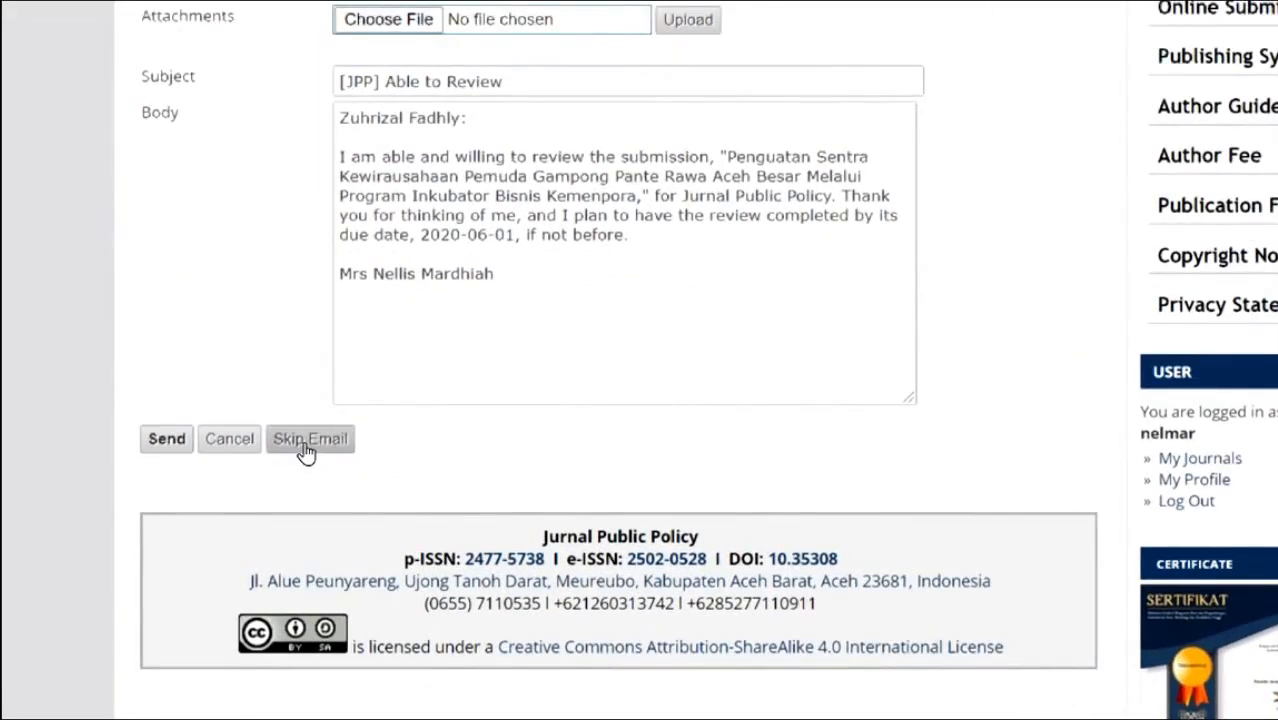
{"action": "scroll", "coordinate": [284, 391], "scroll_direction": "up", "scroll_amount": 1}
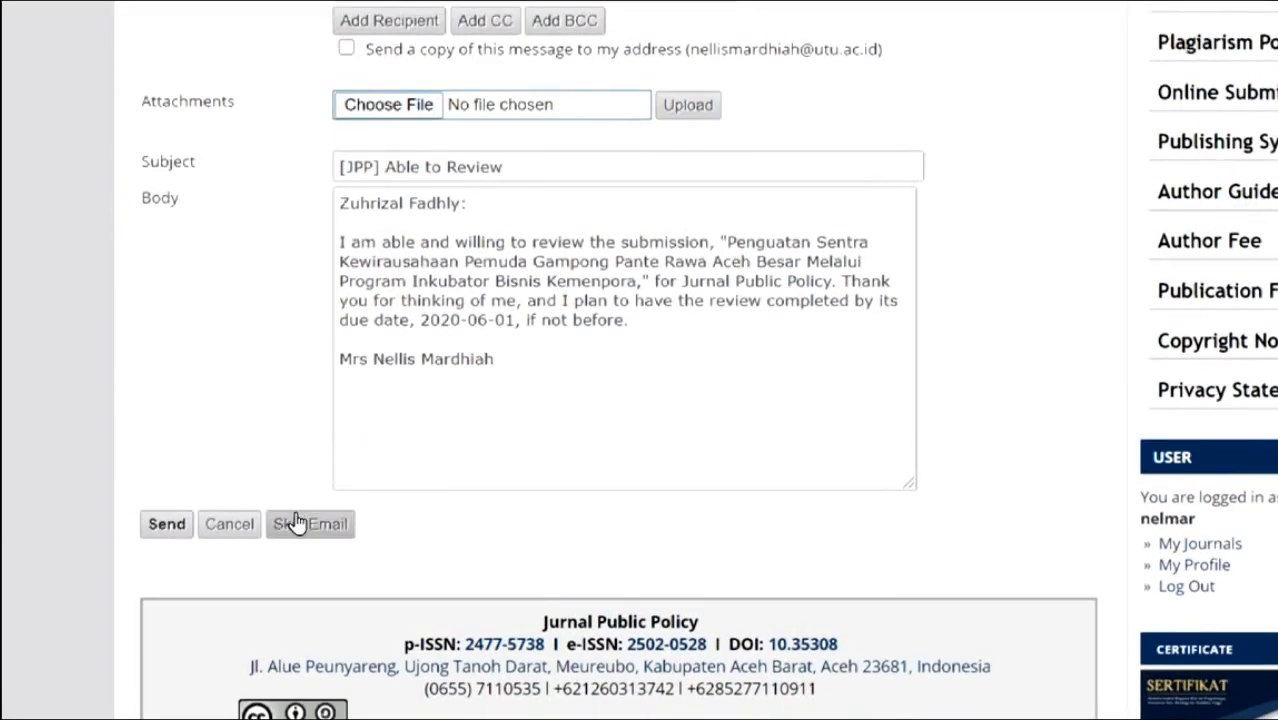
{"action": "left_click", "coordinate": [297, 522]}
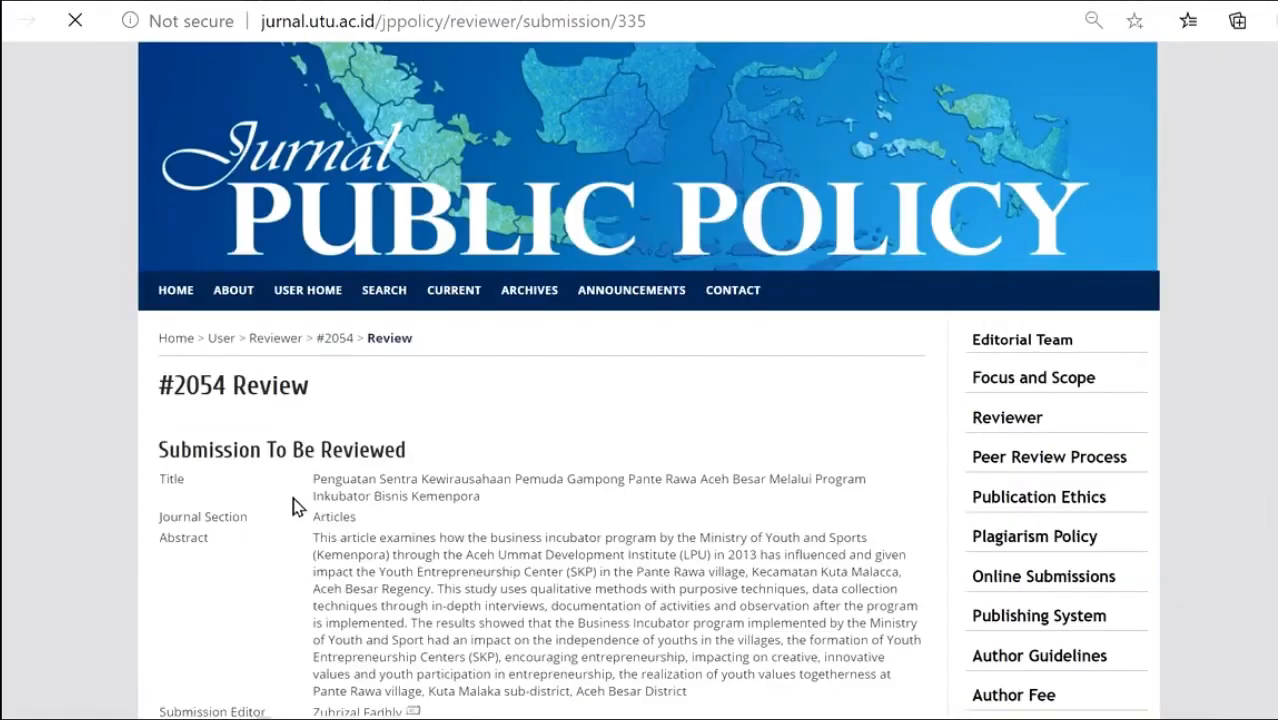
- Download the #2054 manuscript DOCX and show it in the Downloads folder
{"action": "scroll", "coordinate": [293, 507], "scroll_direction": "down", "scroll_amount": 7}
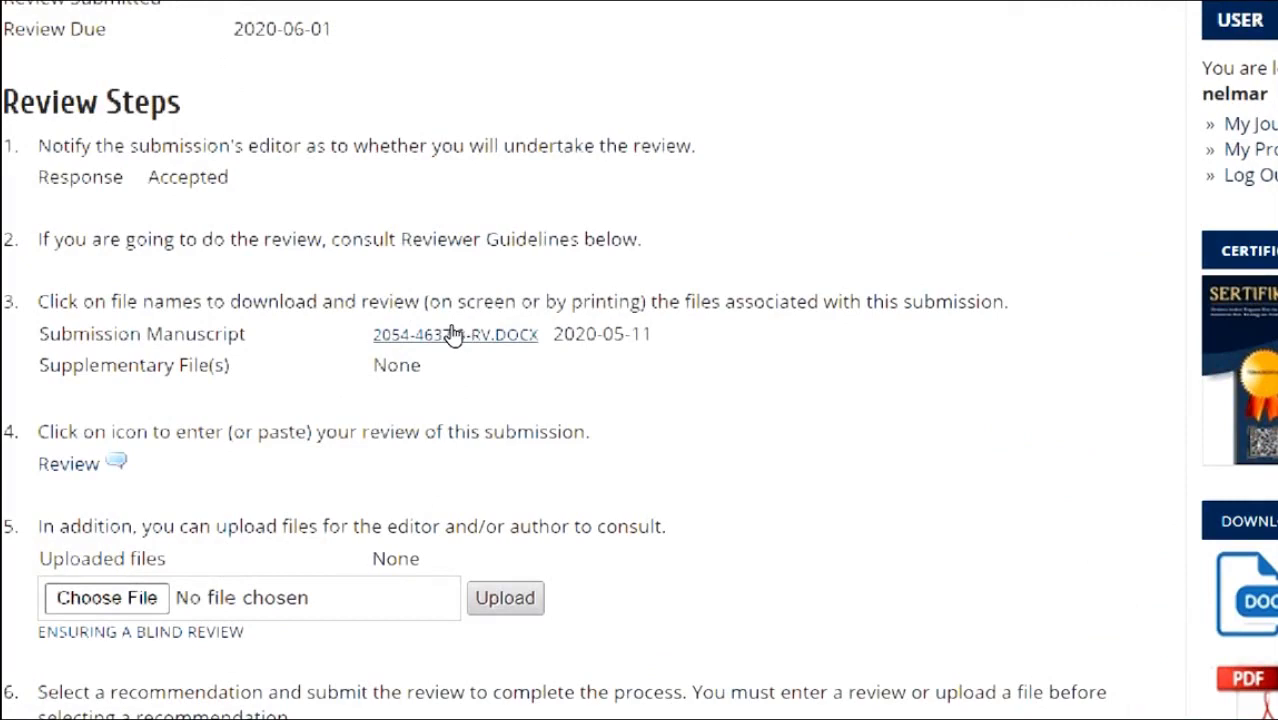
{"action": "left_click", "coordinate": [453, 327]}
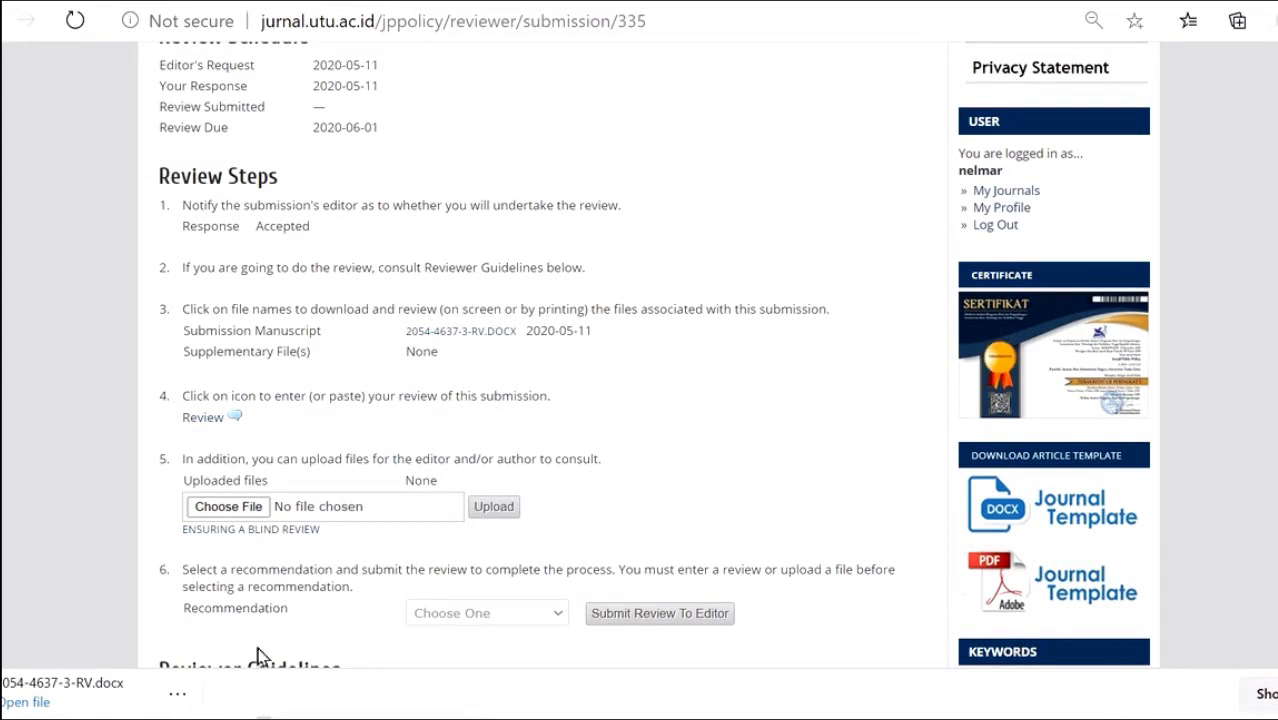
{"action": "left_click", "coordinate": [177, 693]}
{"action": "left_click", "coordinate": [270, 574]}
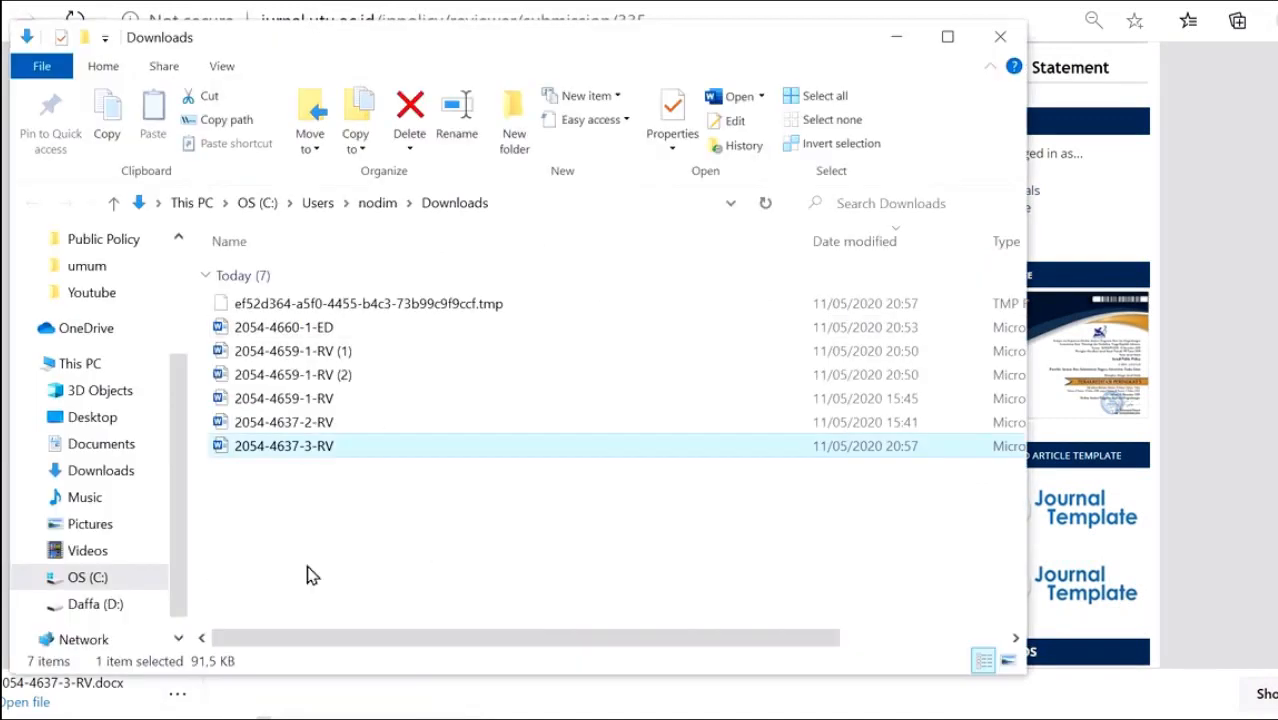
- Rename the downloaded manuscript to '2054-4637-3-RV 1' and close the folder
{"action": "right_click", "coordinate": [364, 445]}
{"action": "left_click", "coordinate": [430, 390]}
{"action": "key", "text": "End"}
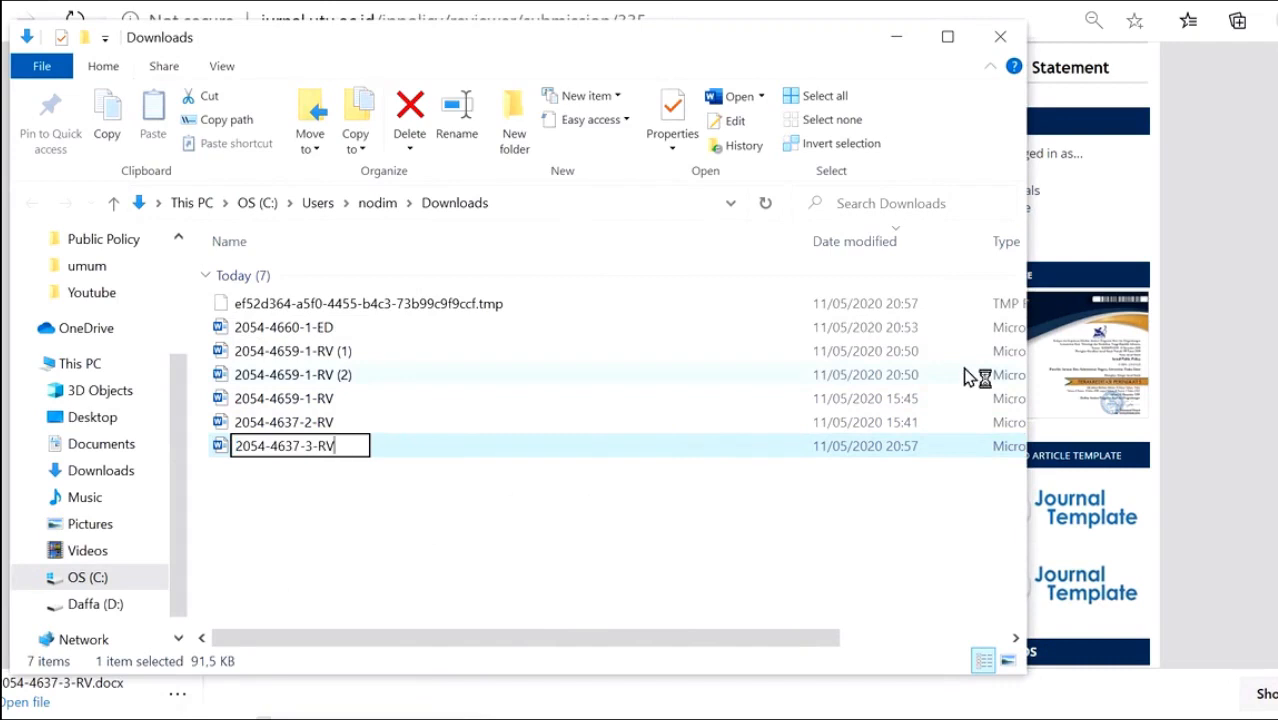
{"action": "type", "text": "1"}
{"action": "key", "text": "Return"}
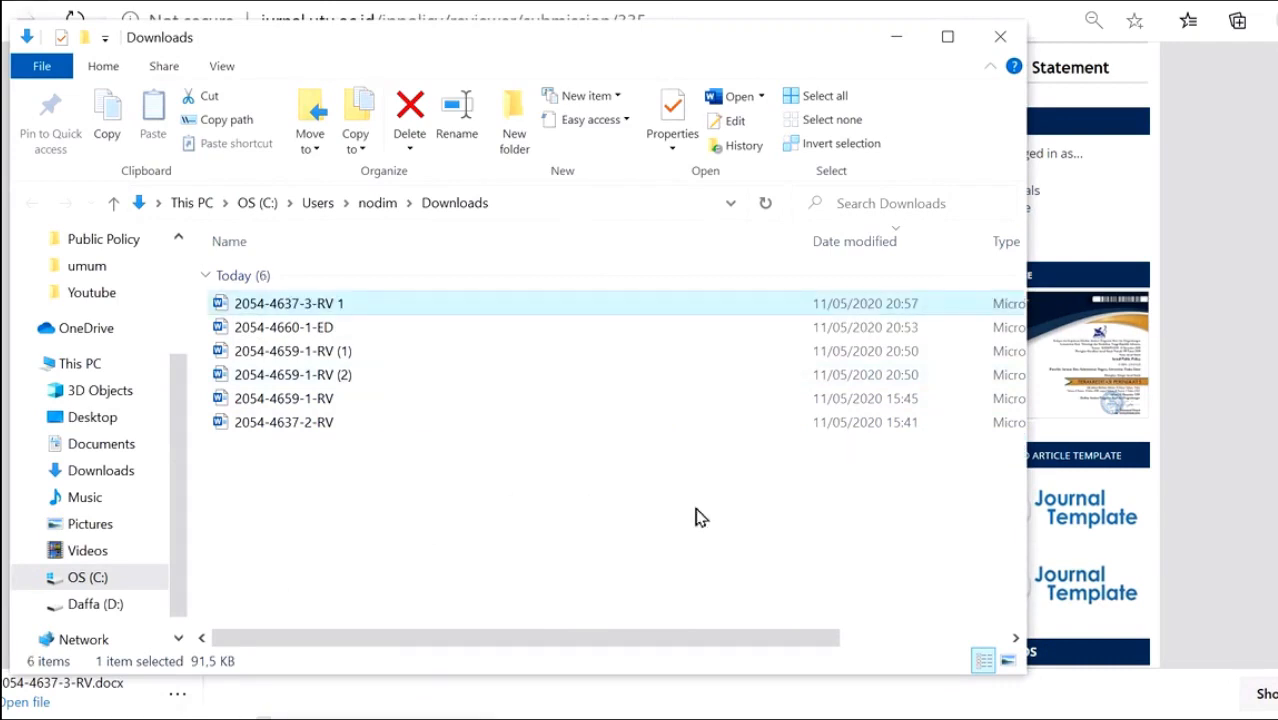
{"action": "key", "text": "alt+Tab"}
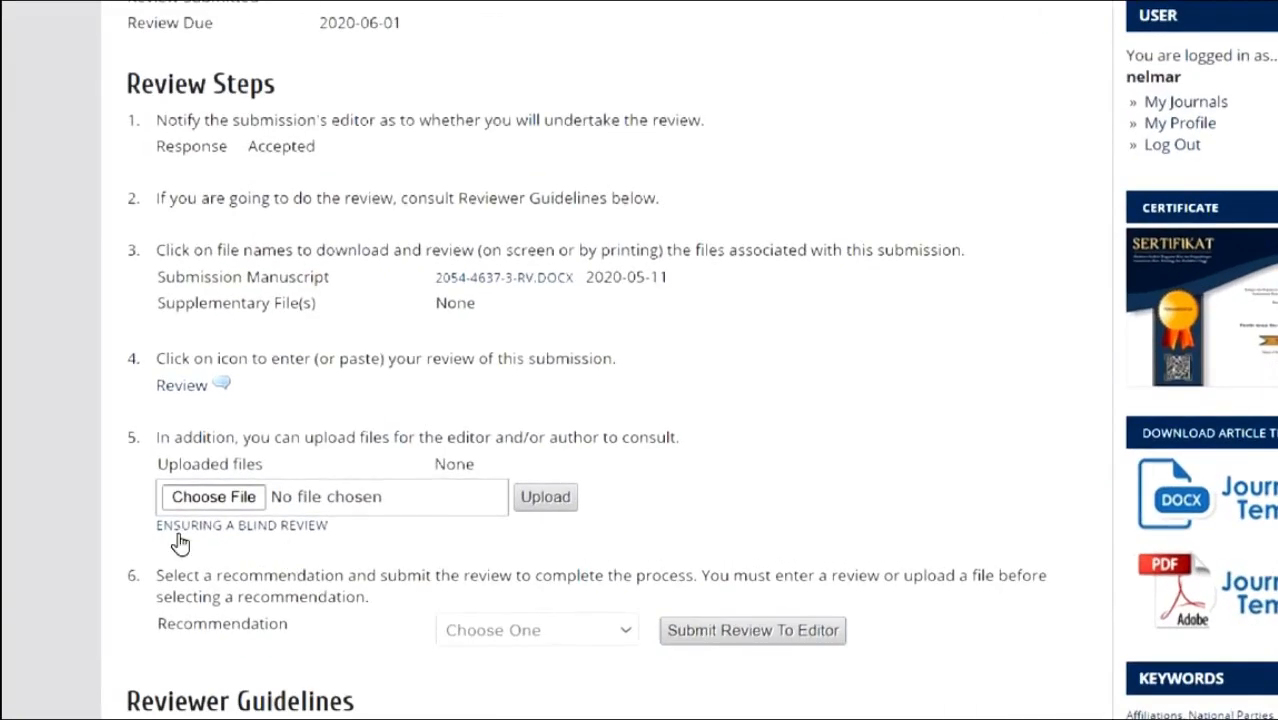
- Upload '2054-4637-3-RV 1.docx' as the review file in step 5 of Review Steps
{"action": "left_click", "coordinate": [230, 505]}
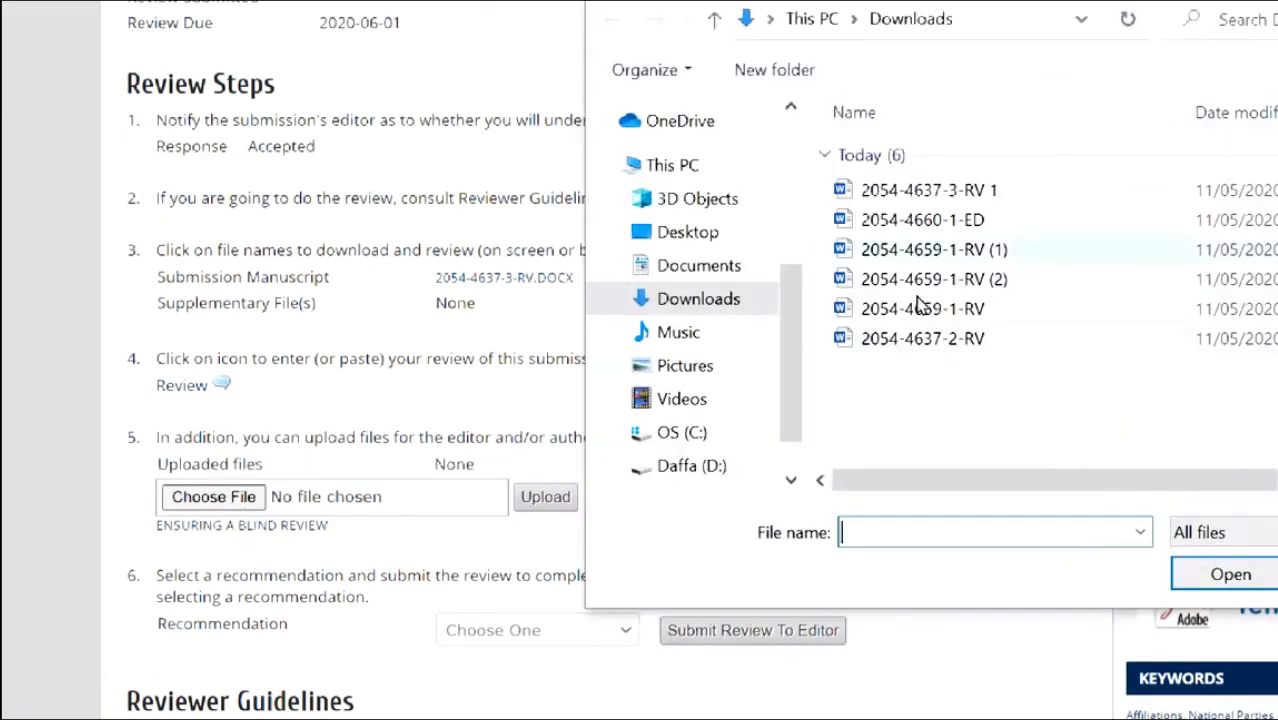
{"action": "left_click", "coordinate": [929, 190]}
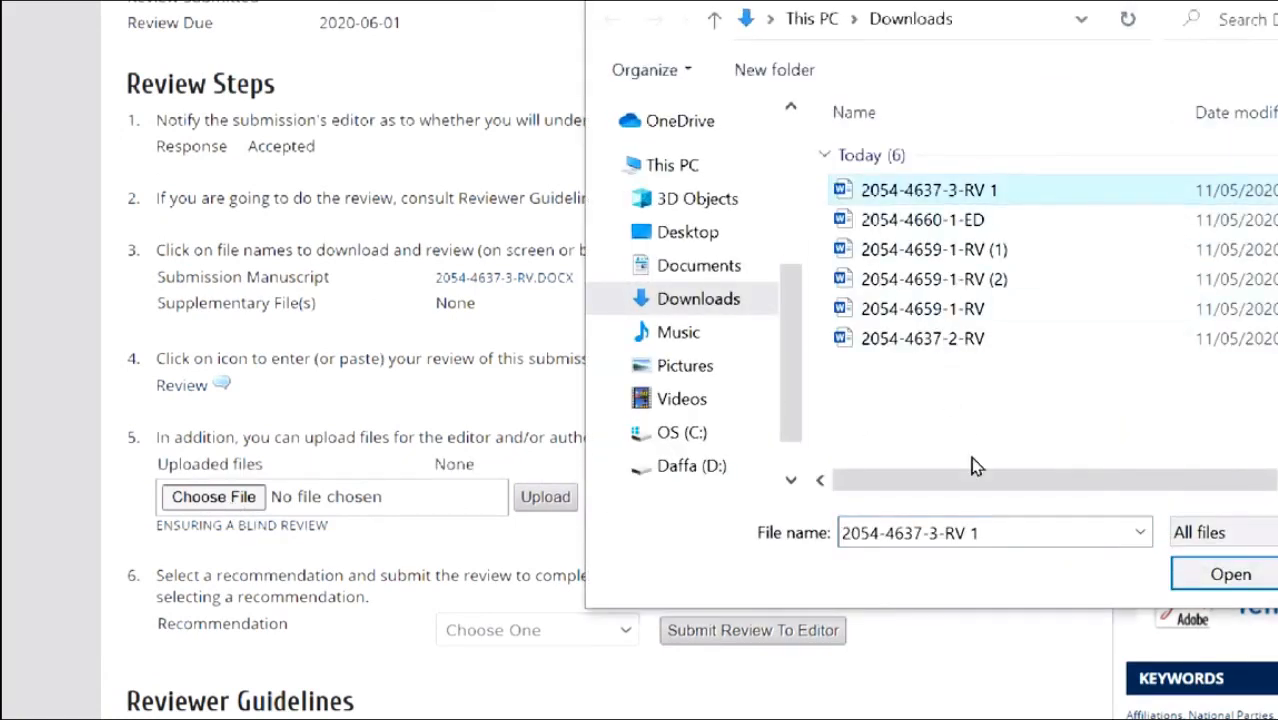
{"action": "key", "text": "Return"}
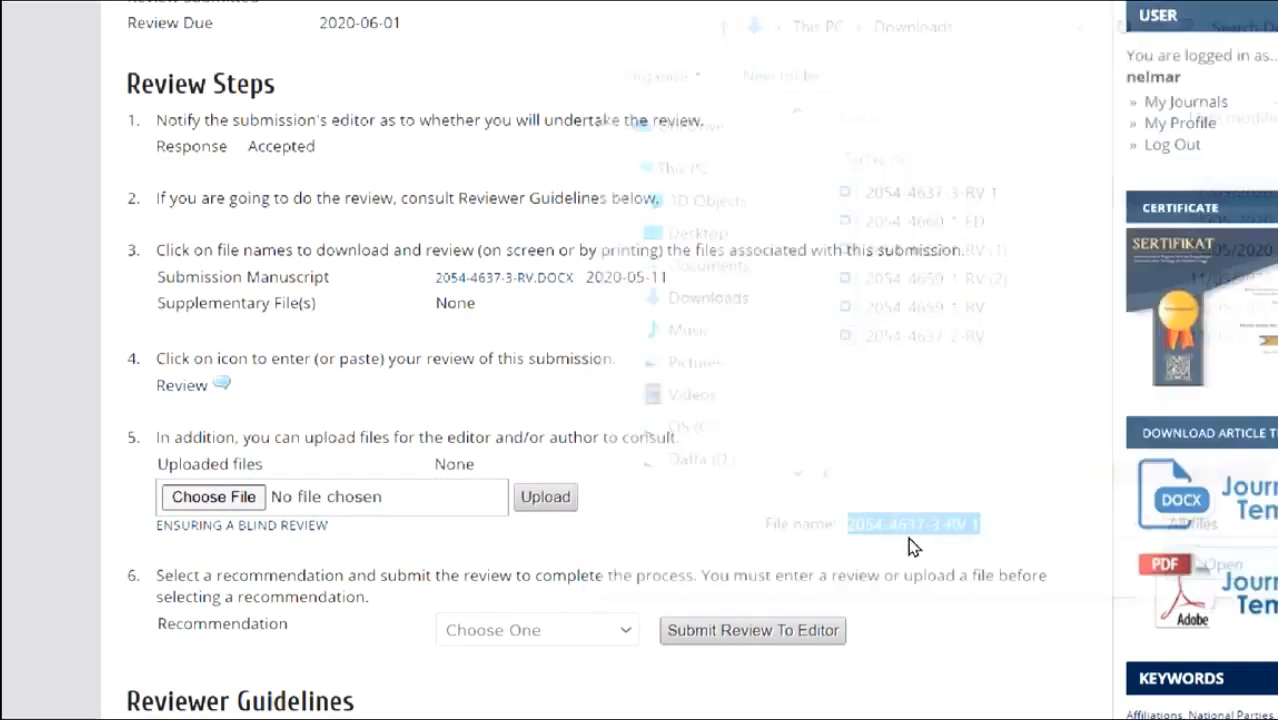
{"action": "left_click", "coordinate": [510, 505]}
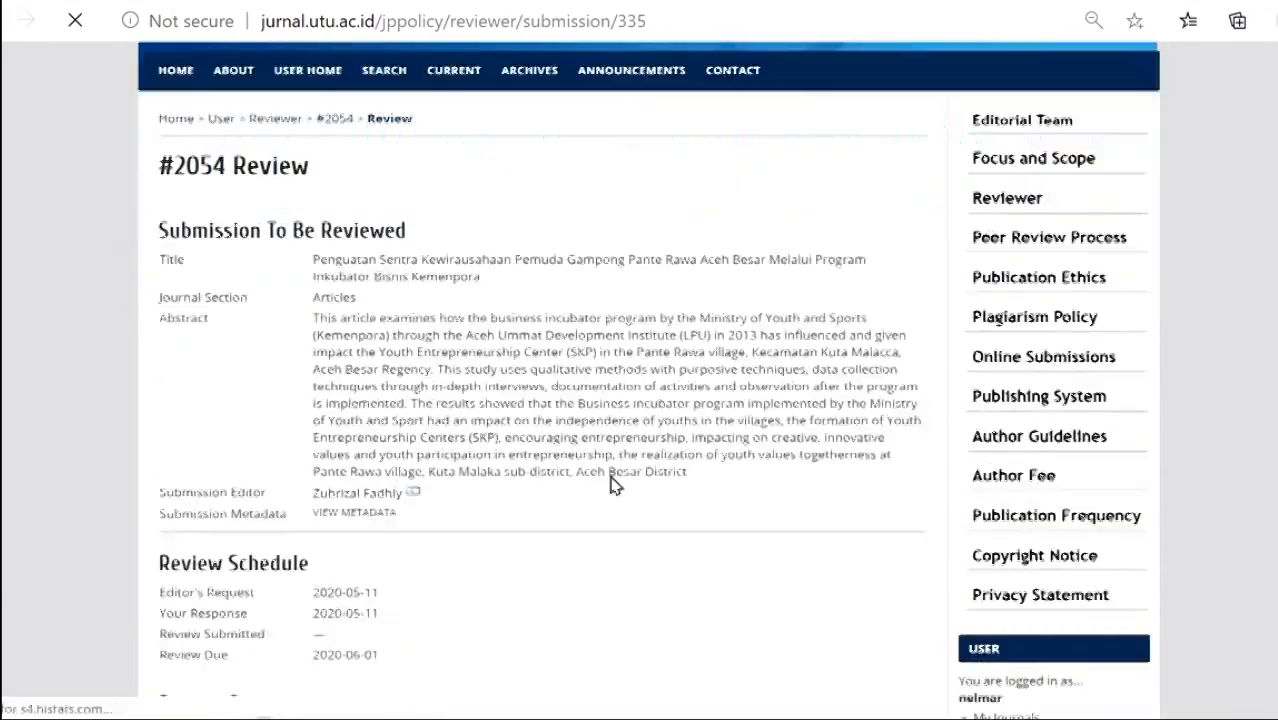
{"action": "scroll", "coordinate": [614, 485], "scroll_direction": "down", "scroll_amount": 6}
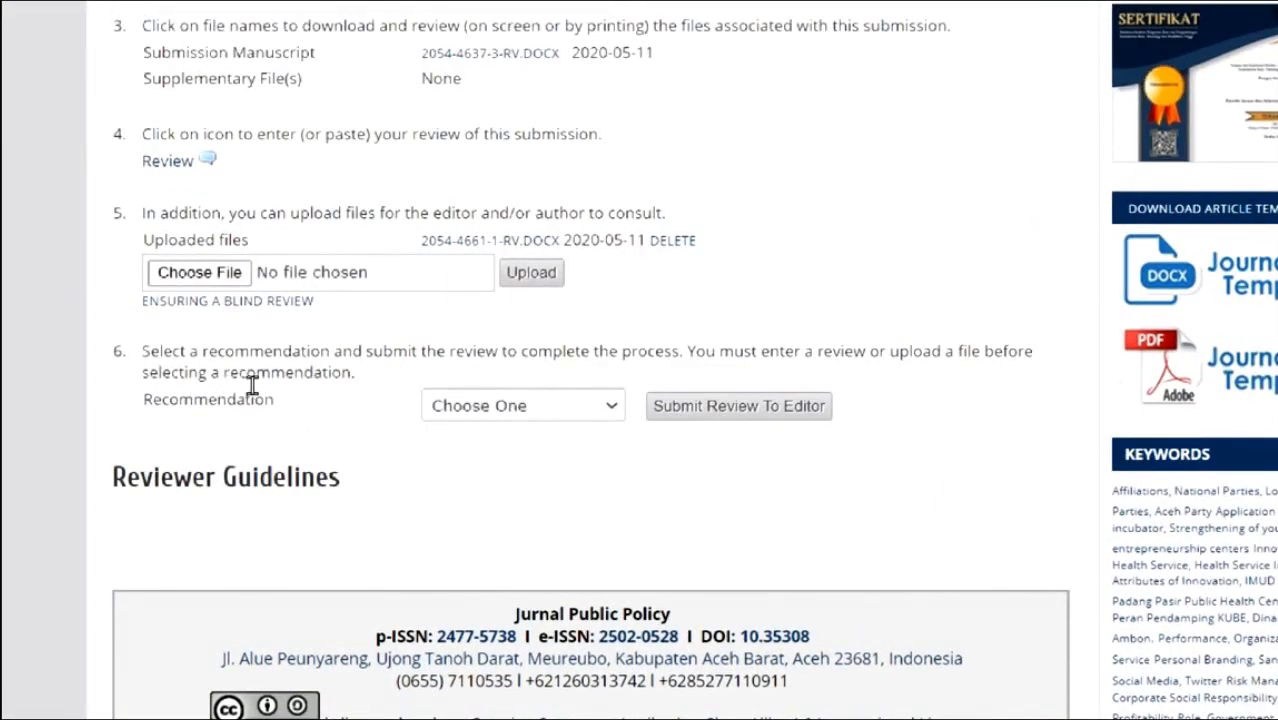
- Recommend Accept Submission and submit the review to the editor, skipping the email
{"action": "left_click", "coordinate": [502, 414]}
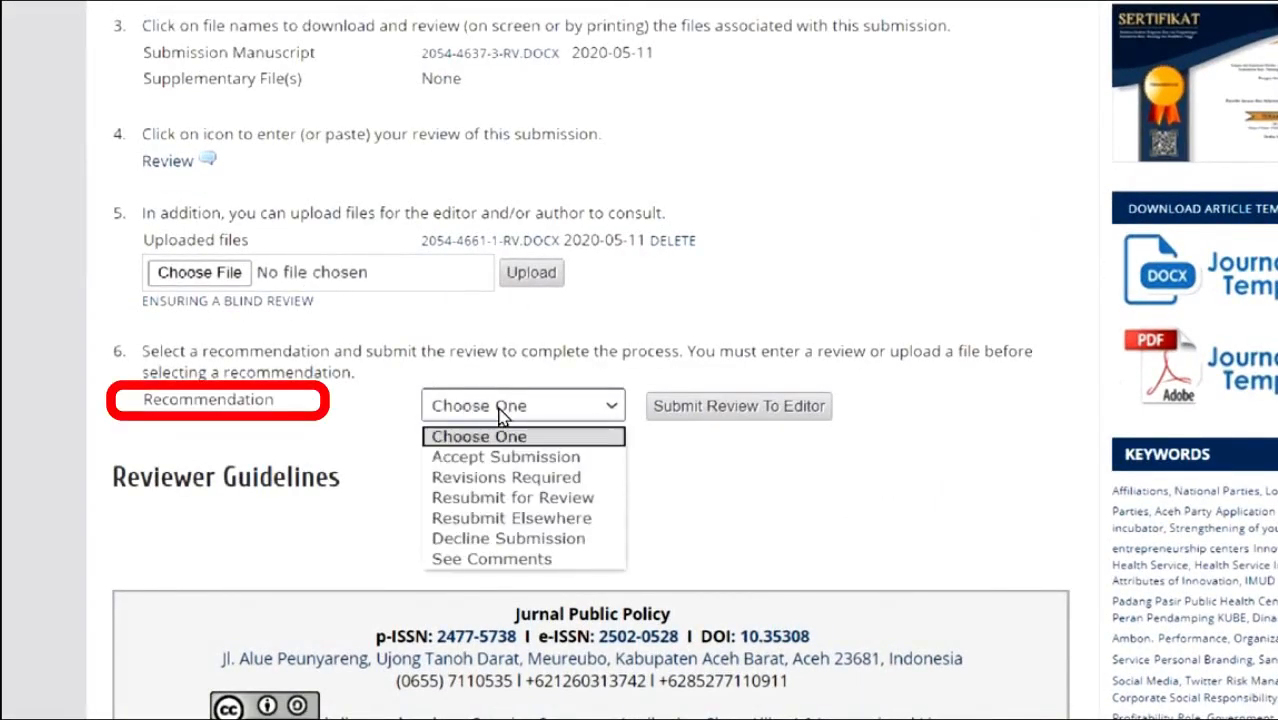
{"action": "left_click", "coordinate": [538, 456]}
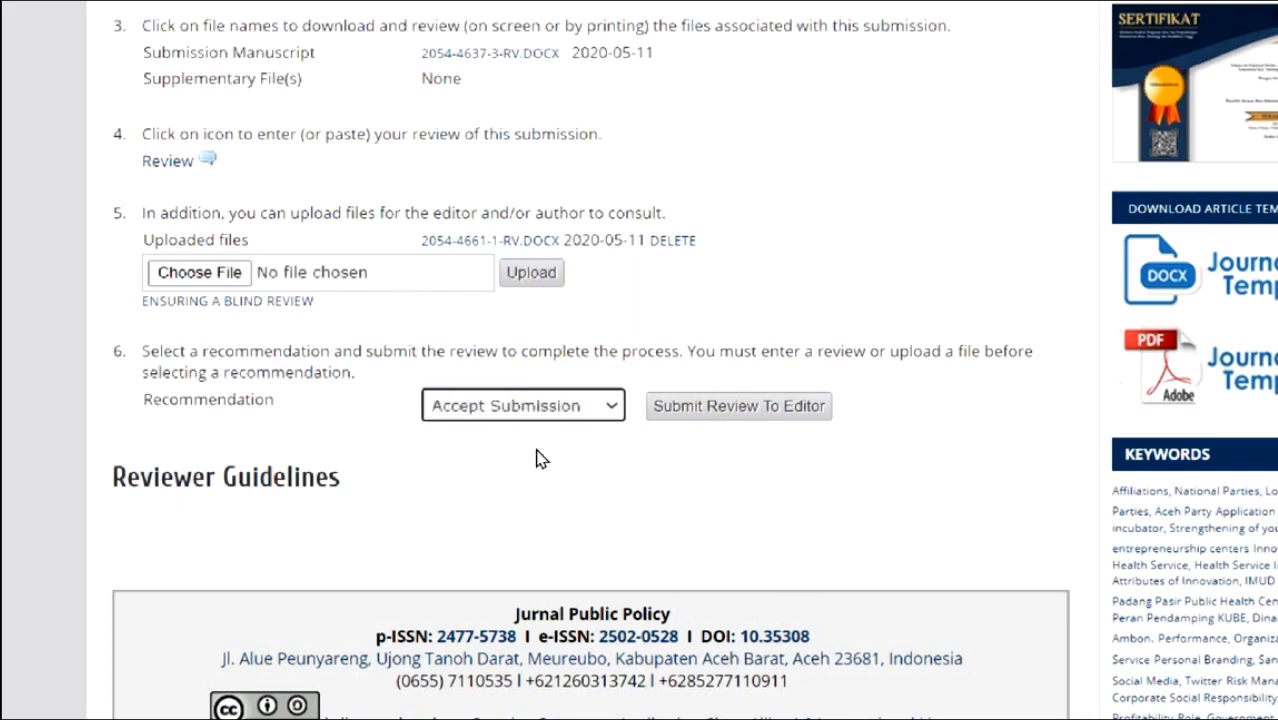
{"action": "left_click", "coordinate": [645, 410]}
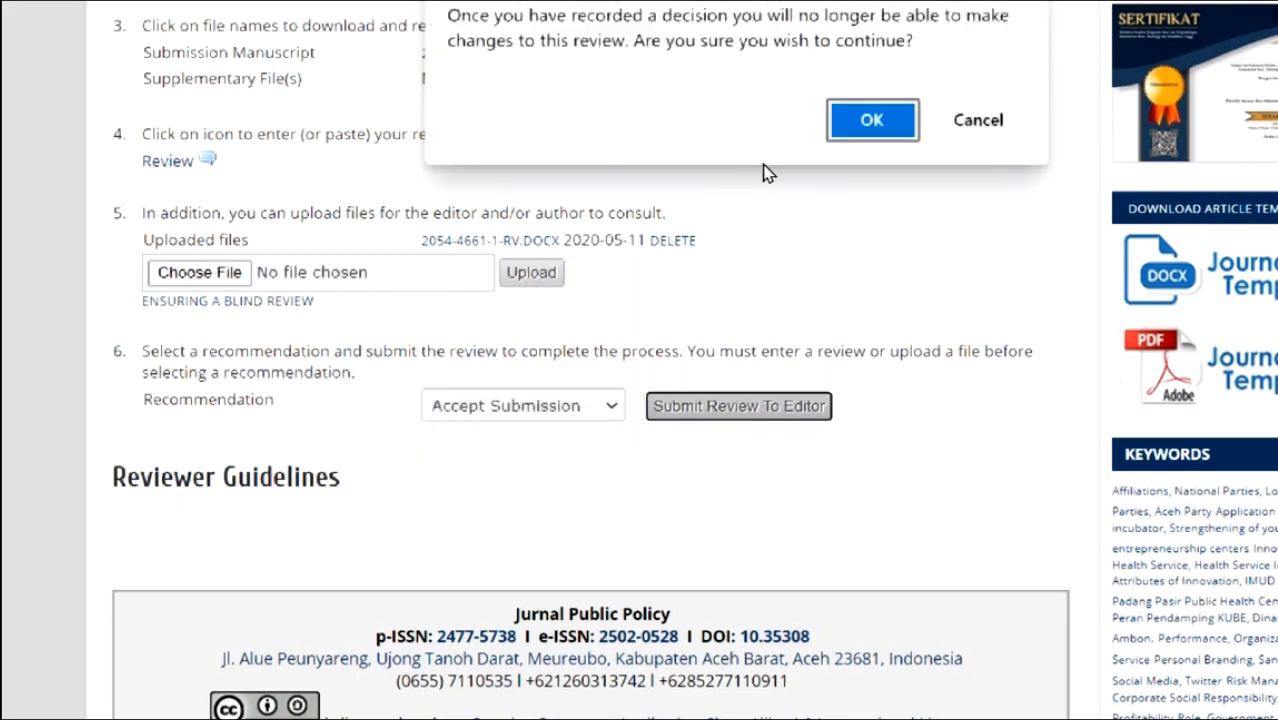
{"action": "key", "text": "Return"}
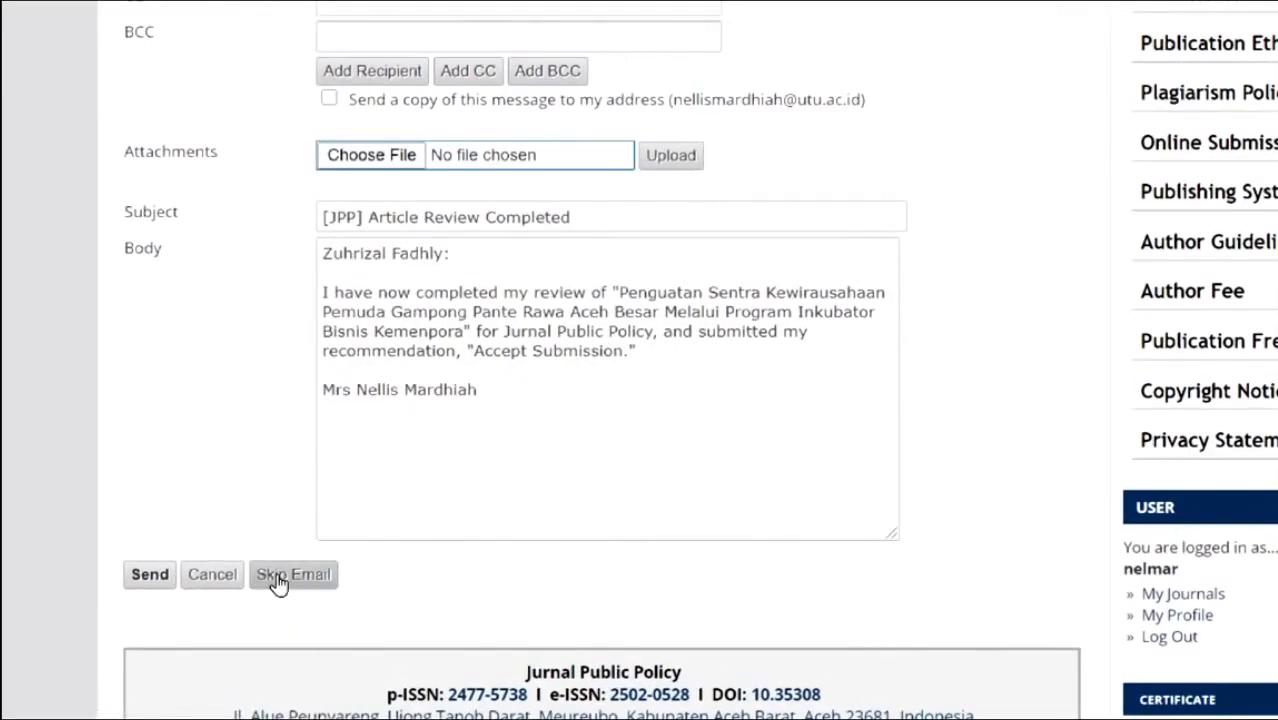
{"action": "left_click", "coordinate": [279, 584]}
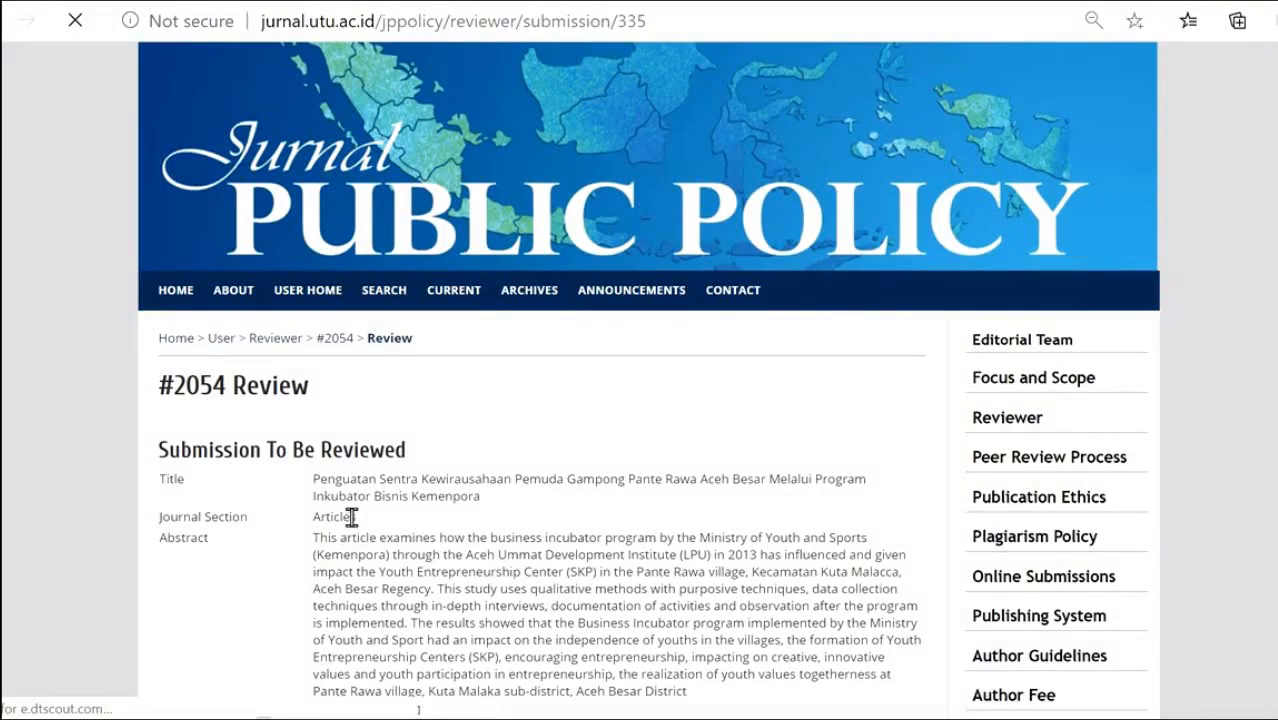
{"action": "scroll", "coordinate": [508, 428], "scroll_direction": "down", "scroll_amount": 8}
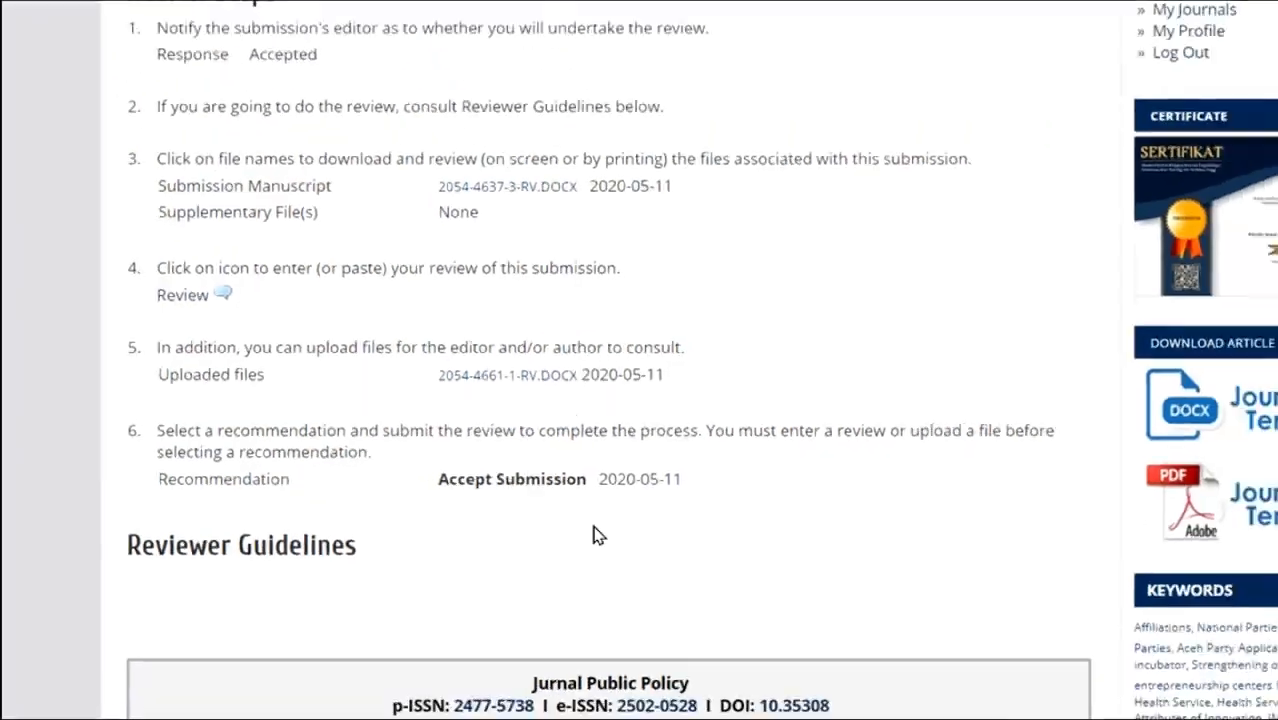
- Log out as reviewer and sign in with the section editor's autofilled username and password
{"action": "scroll", "coordinate": [765, 346], "scroll_direction": "up", "scroll_amount": 2}
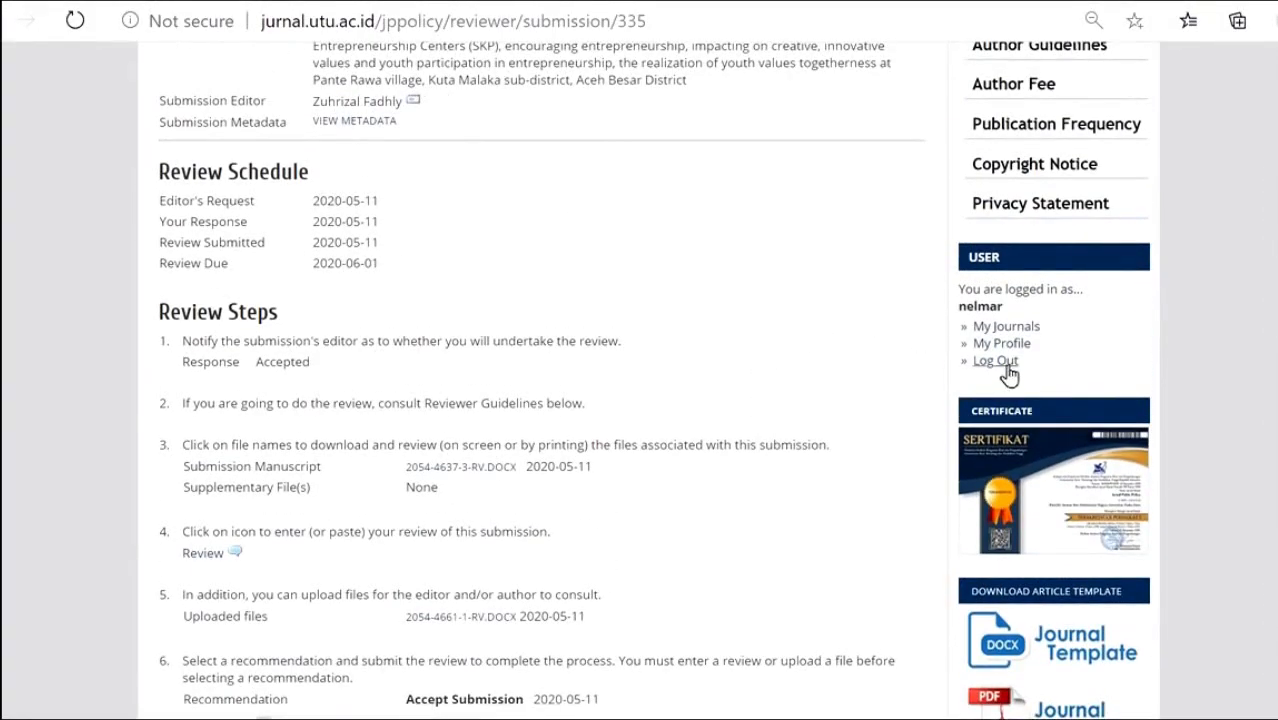
{"action": "left_click", "coordinate": [1010, 366]}
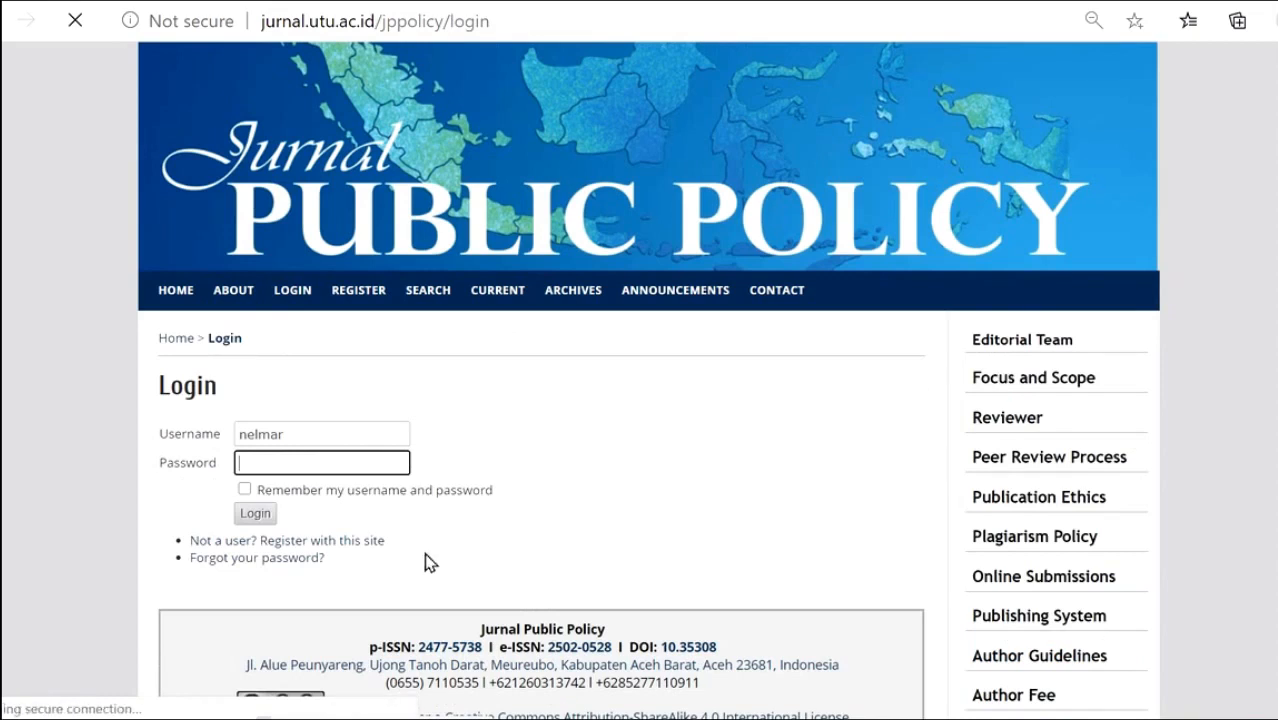
{"action": "left_click_drag", "start_coordinate": [304, 436], "coordinate": [55, 400]}
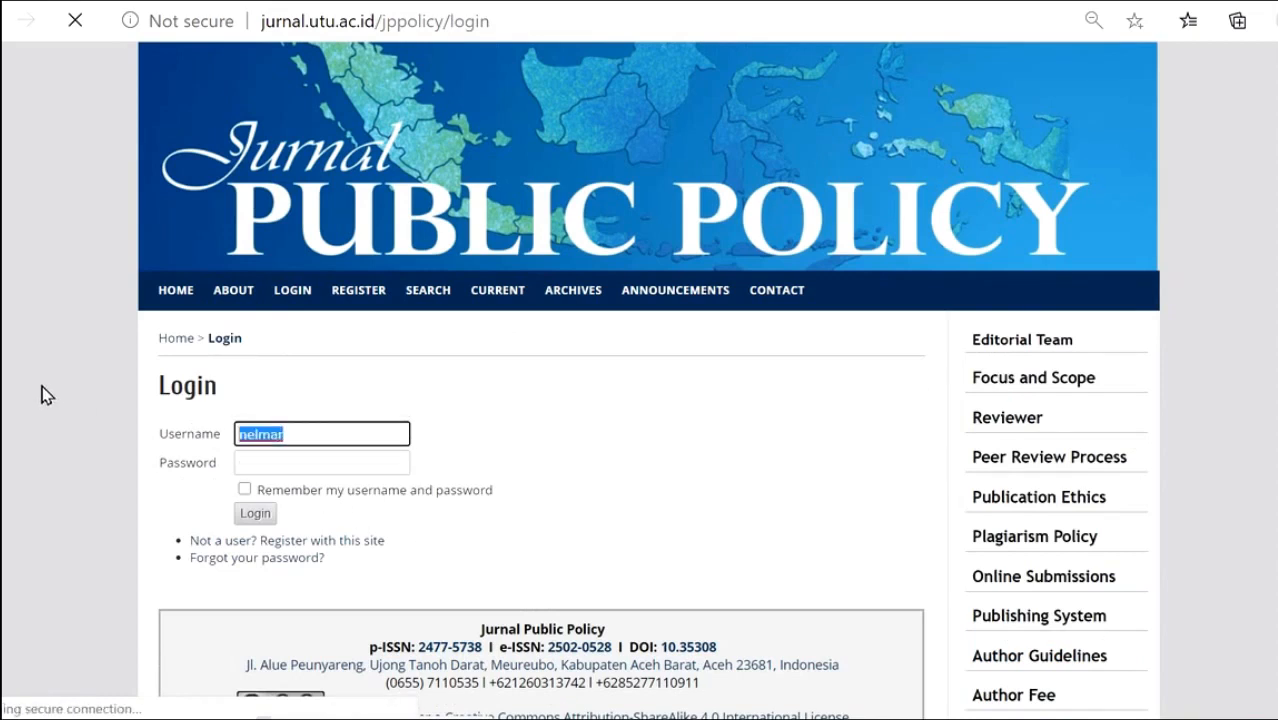
{"action": "type", "text": "fa"}
{"action": "key", "text": "Down"}
{"action": "key", "text": "Return"}
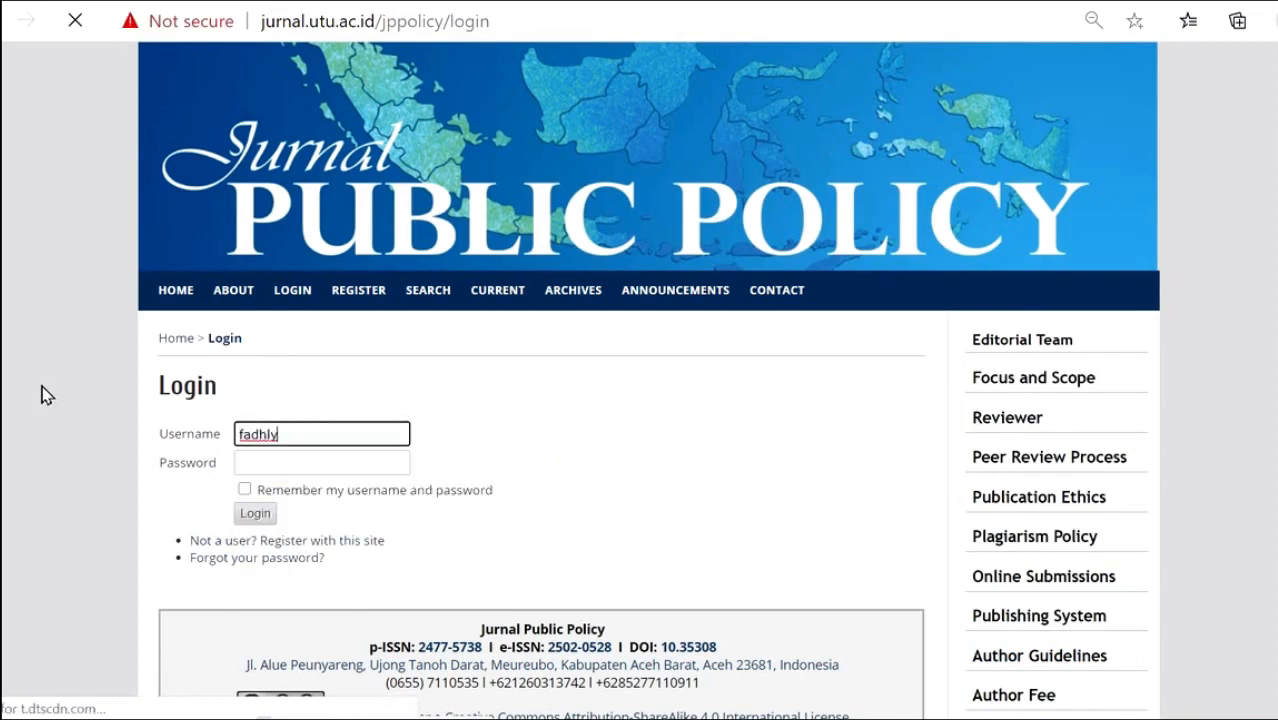
{"action": "key", "text": "Tab"}
{"action": "type", "text": "•••"}
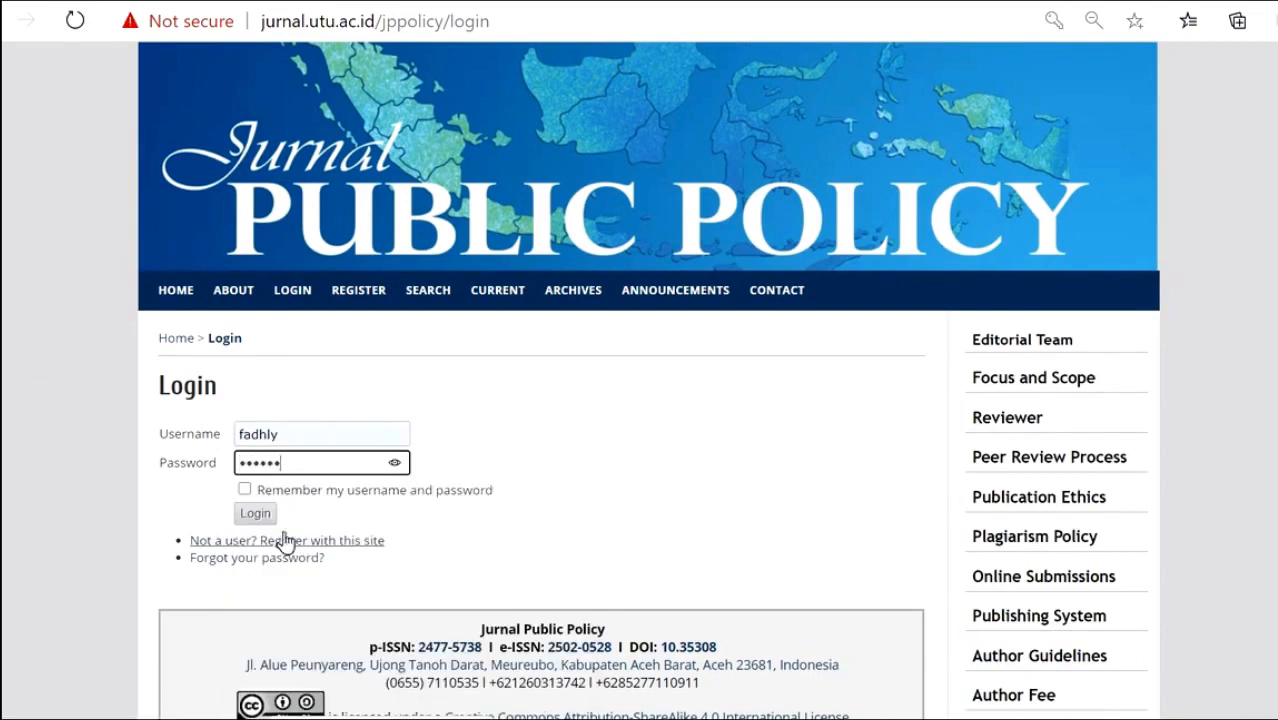
{"action": "left_click", "coordinate": [255, 513]}
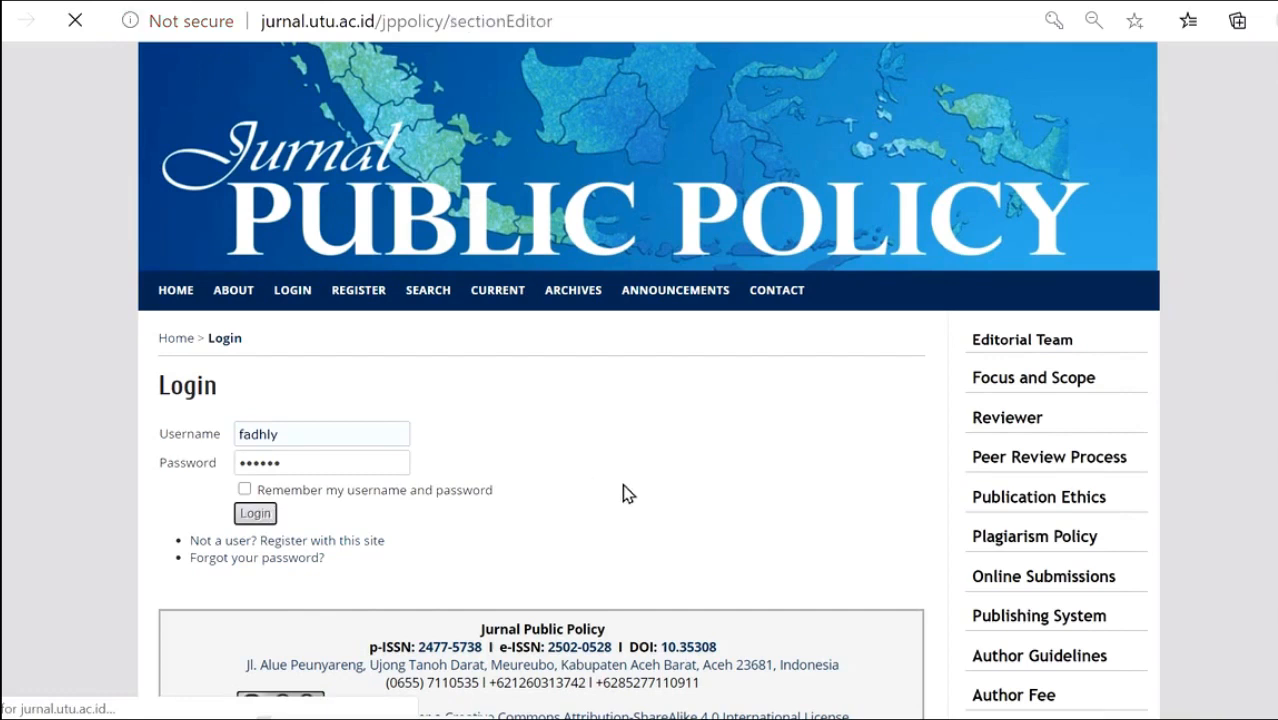
- Open #2054's editor review page and download the reviewer's file 2054-4661-1-RV.DOCX
{"action": "scroll", "coordinate": [560, 480], "scroll_direction": "down", "scroll_amount": 3}
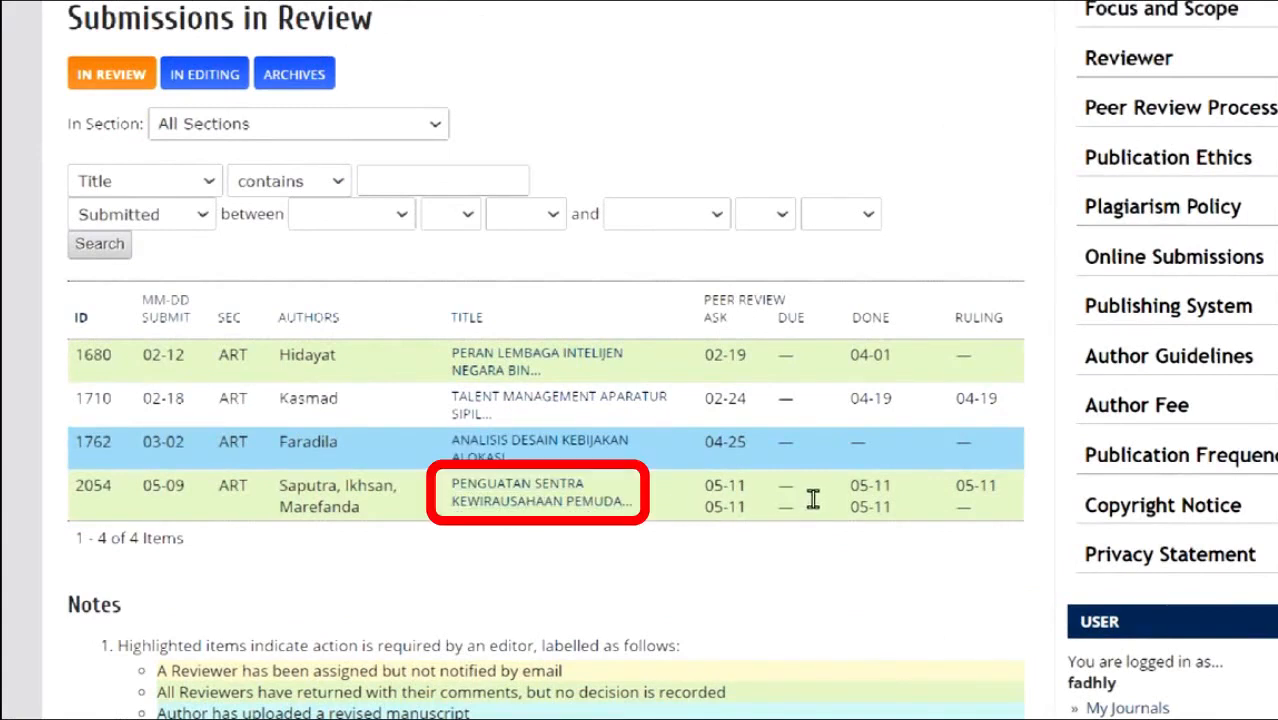
{"action": "left_click", "coordinate": [505, 494]}
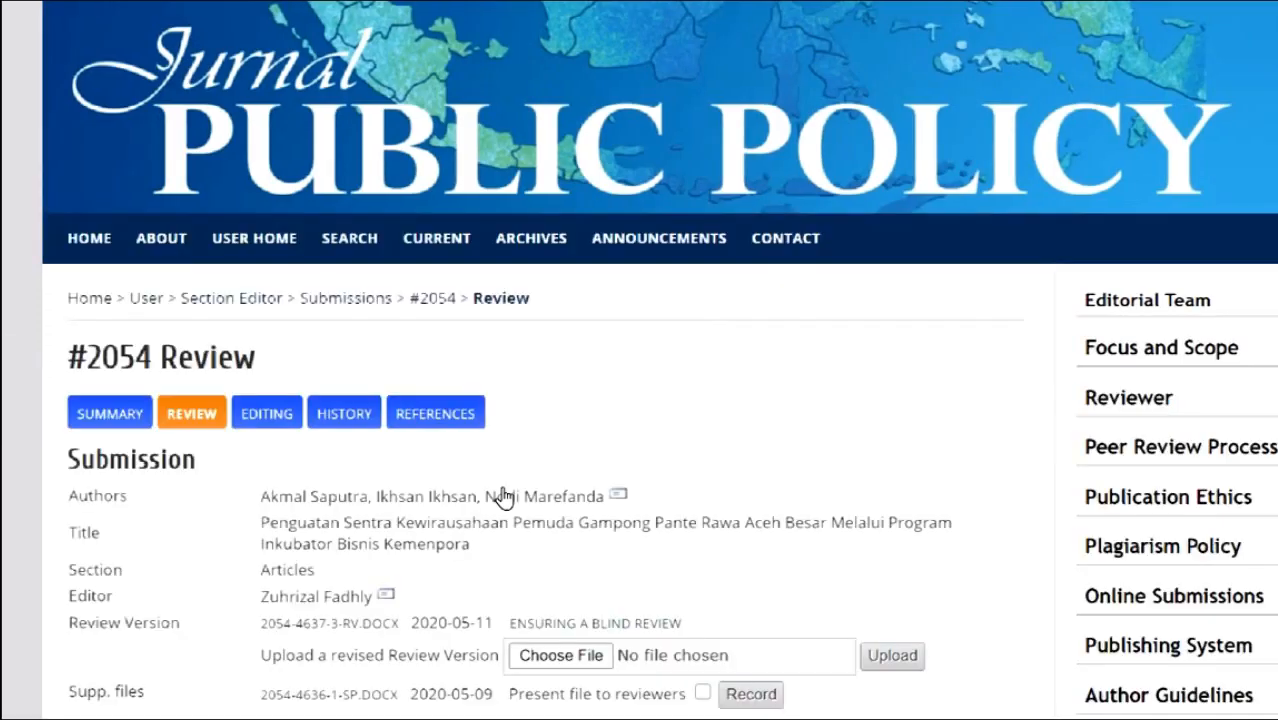
{"action": "scroll", "coordinate": [500, 490], "scroll_direction": "down", "scroll_amount": 4}
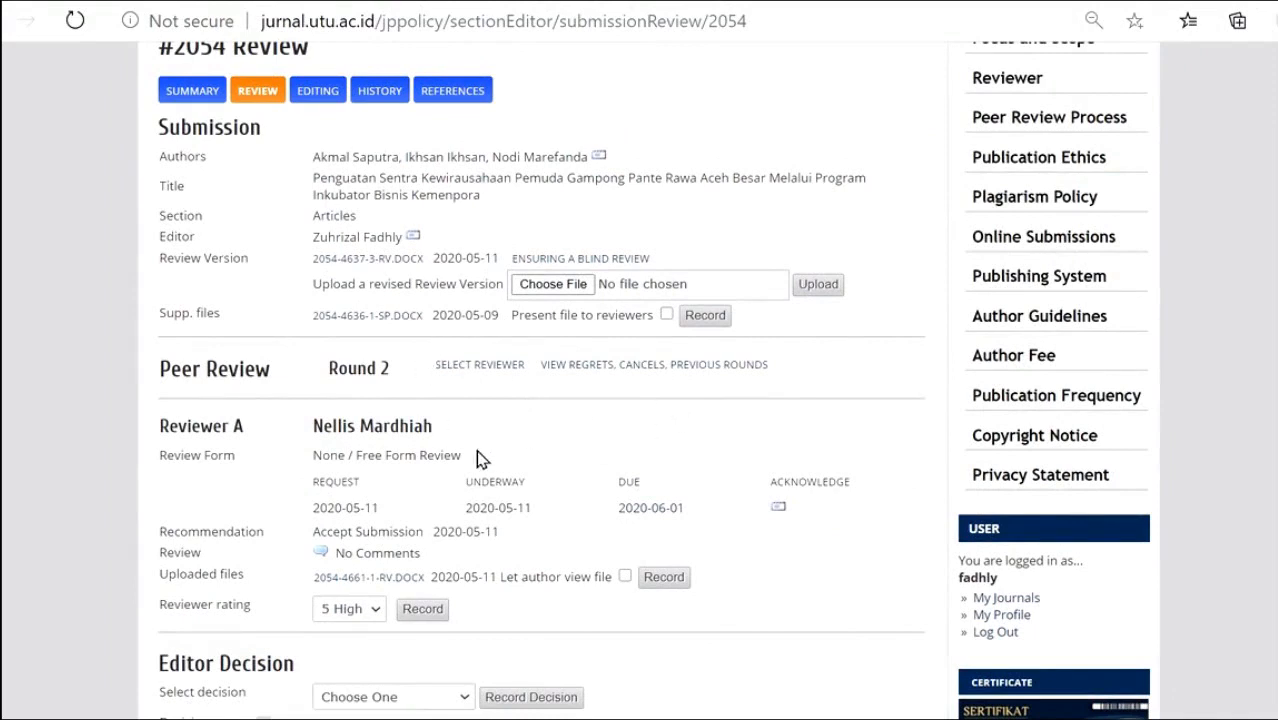
{"action": "scroll", "coordinate": [477, 458], "scroll_direction": "down", "scroll_amount": 1}
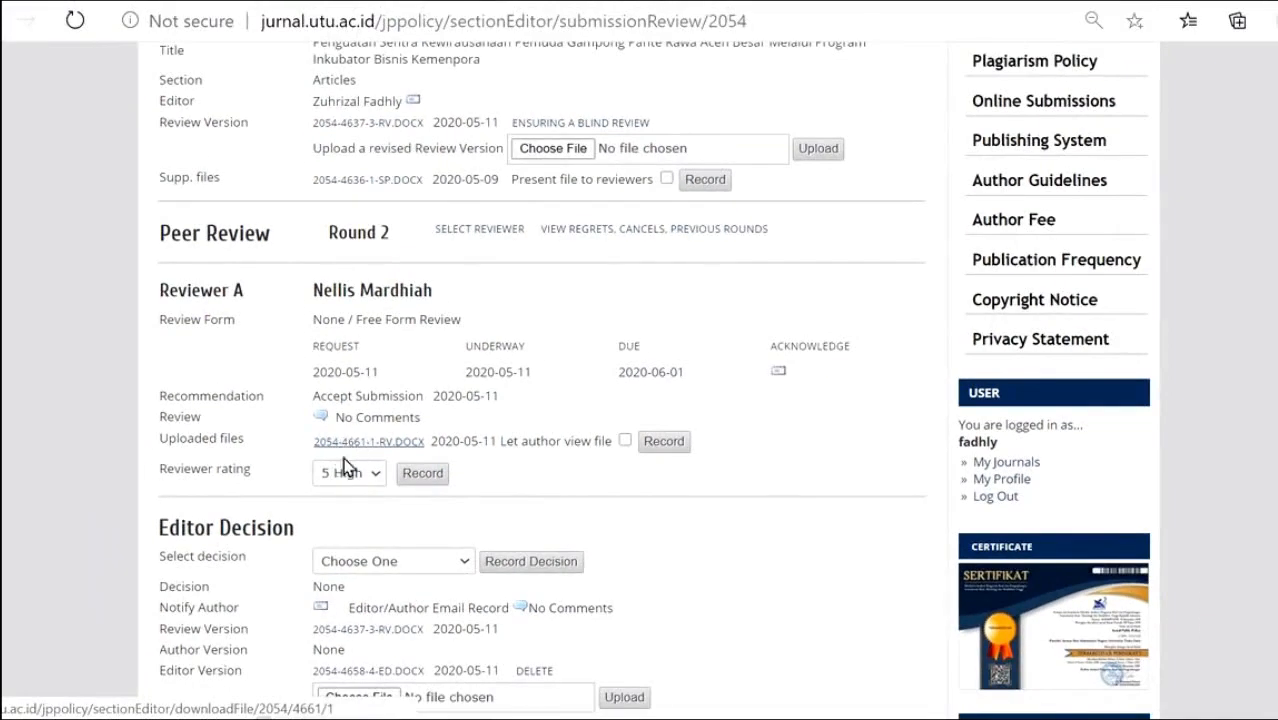
{"action": "left_click", "coordinate": [368, 450]}
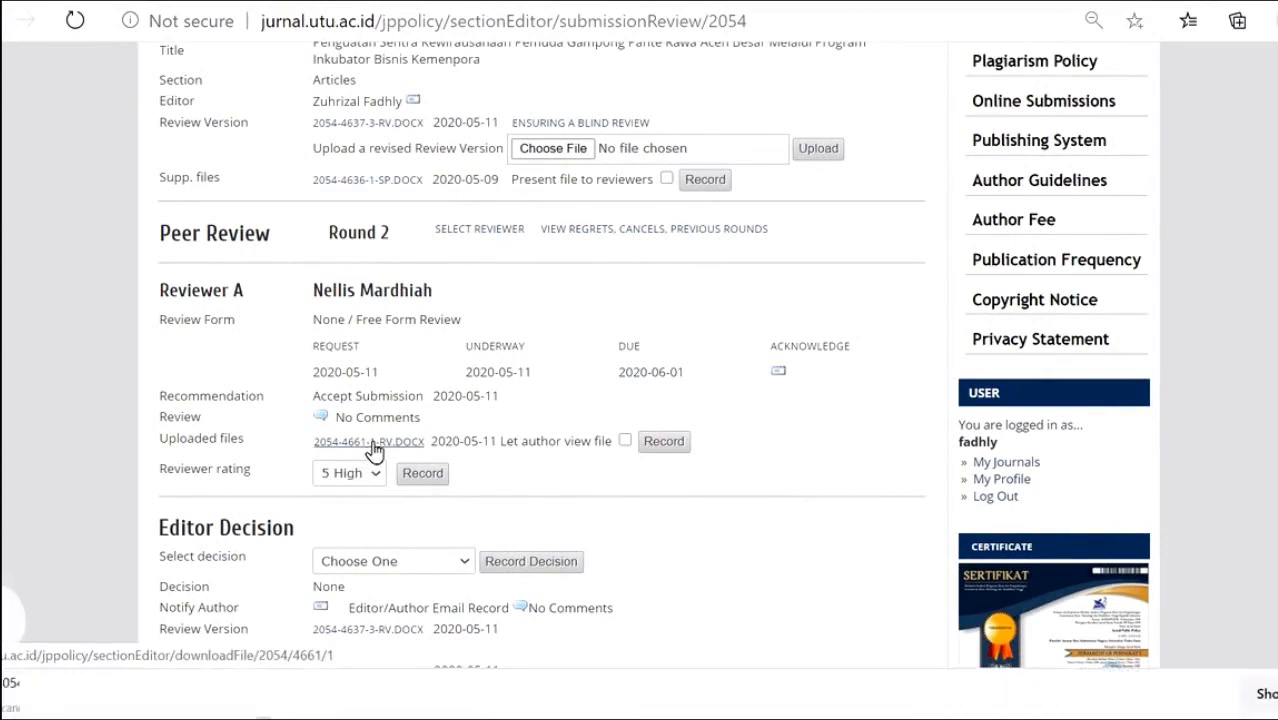
{"action": "scroll", "coordinate": [300, 640], "scroll_direction": "down", "scroll_amount": 1}
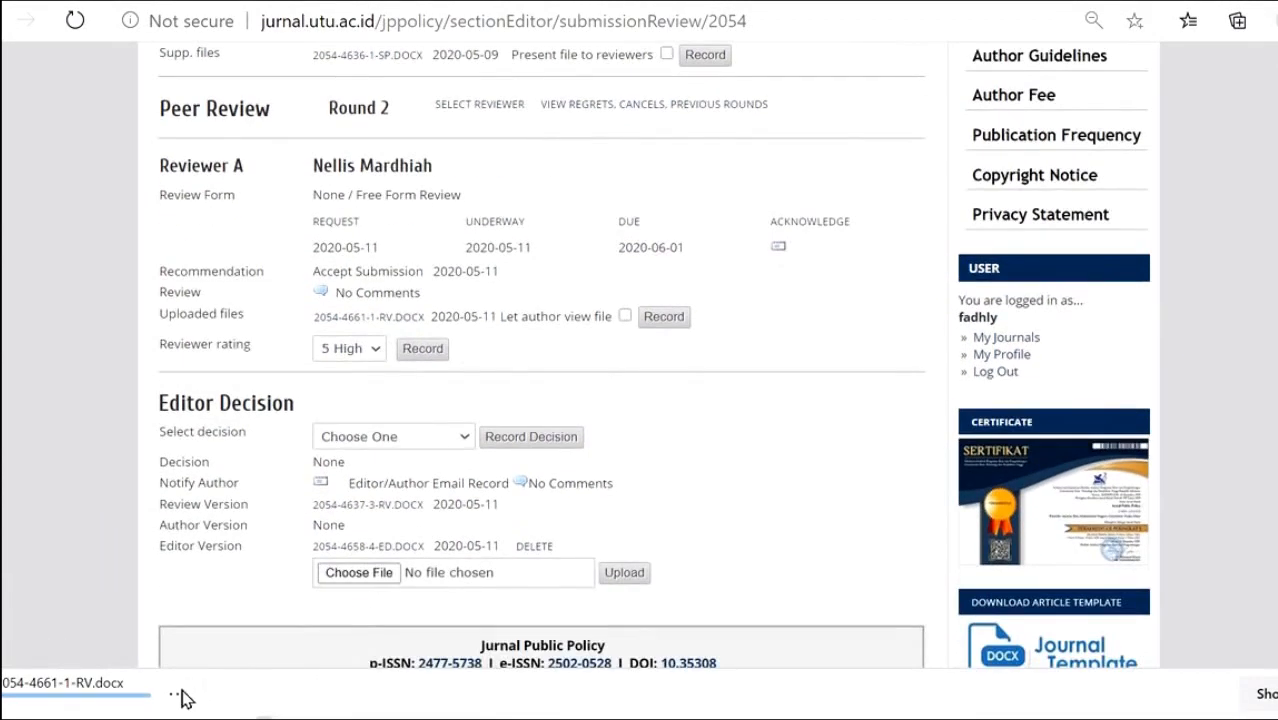
{"action": "left_click", "coordinate": [179, 695]}
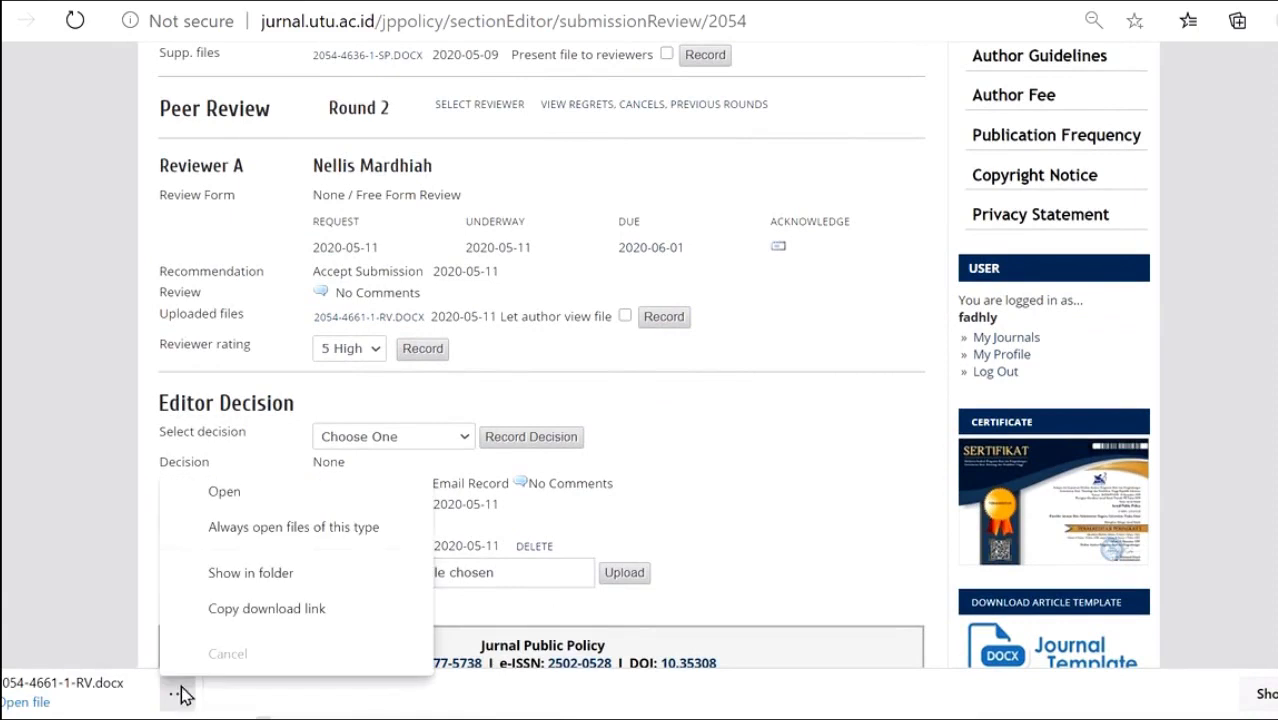
- Open the reviewer's file and confirm 'Naskah dapat diterima dan dimuat tanpa perubahan' is ticked
{"action": "left_click", "coordinate": [250, 573]}
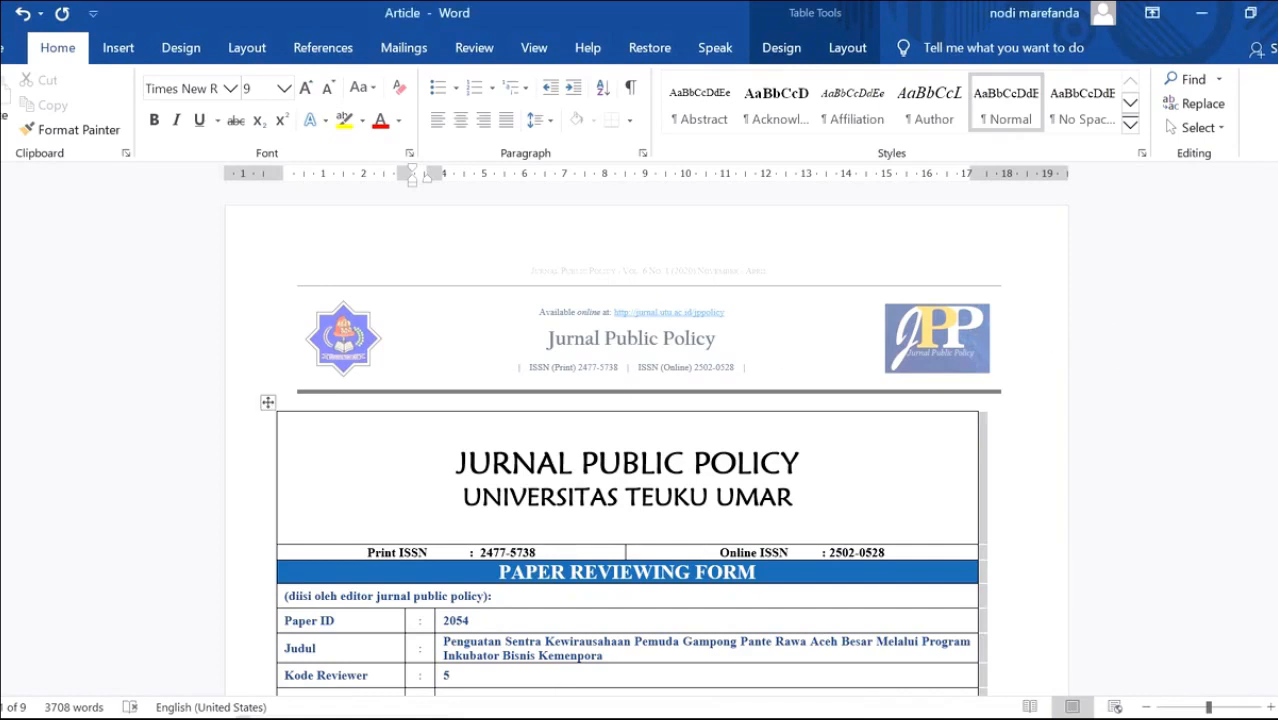
{"action": "scroll", "coordinate": [1256, 250], "scroll_direction": "down", "scroll_amount": 10}
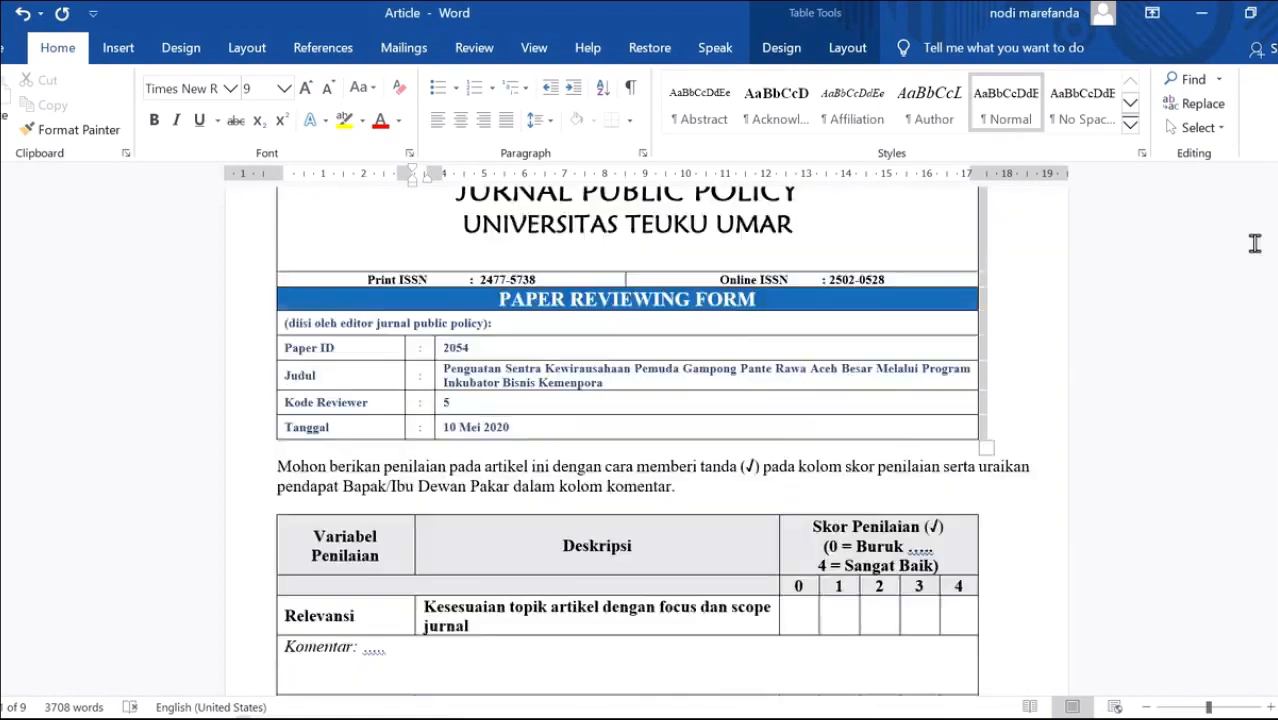
{"action": "scroll", "coordinate": [627, 440], "scroll_direction": "up", "scroll_amount": 3}
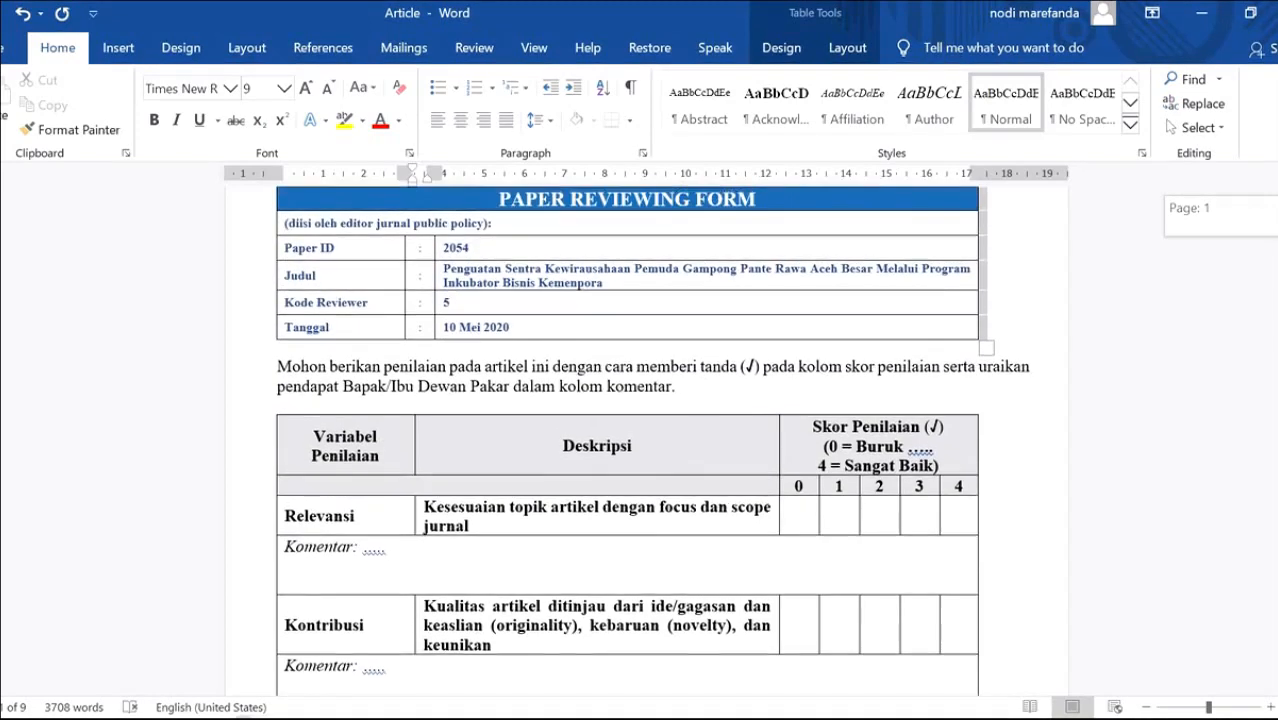
{"action": "scroll", "coordinate": [627, 440], "scroll_direction": "down", "scroll_amount": 14}
{"action": "scroll", "coordinate": [545, 366], "scroll_direction": "down", "scroll_amount": 15}
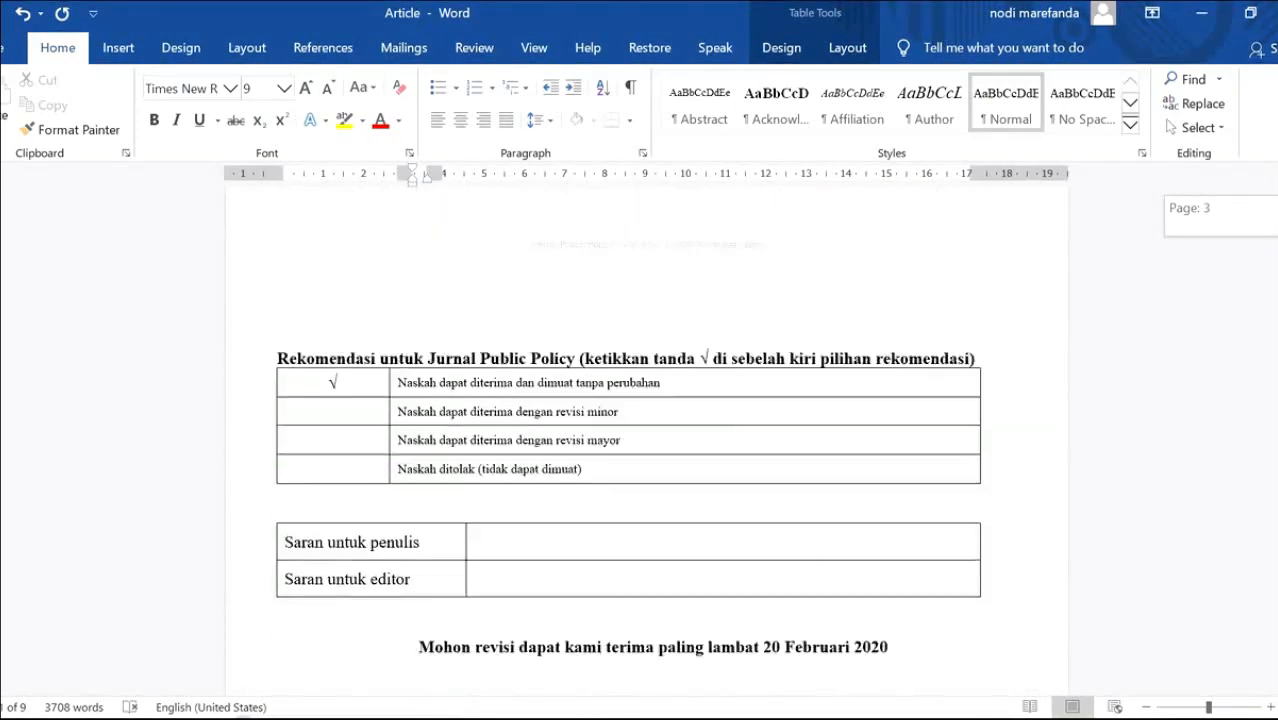
{"action": "scroll", "coordinate": [545, 366], "scroll_direction": "up", "scroll_amount": 2}
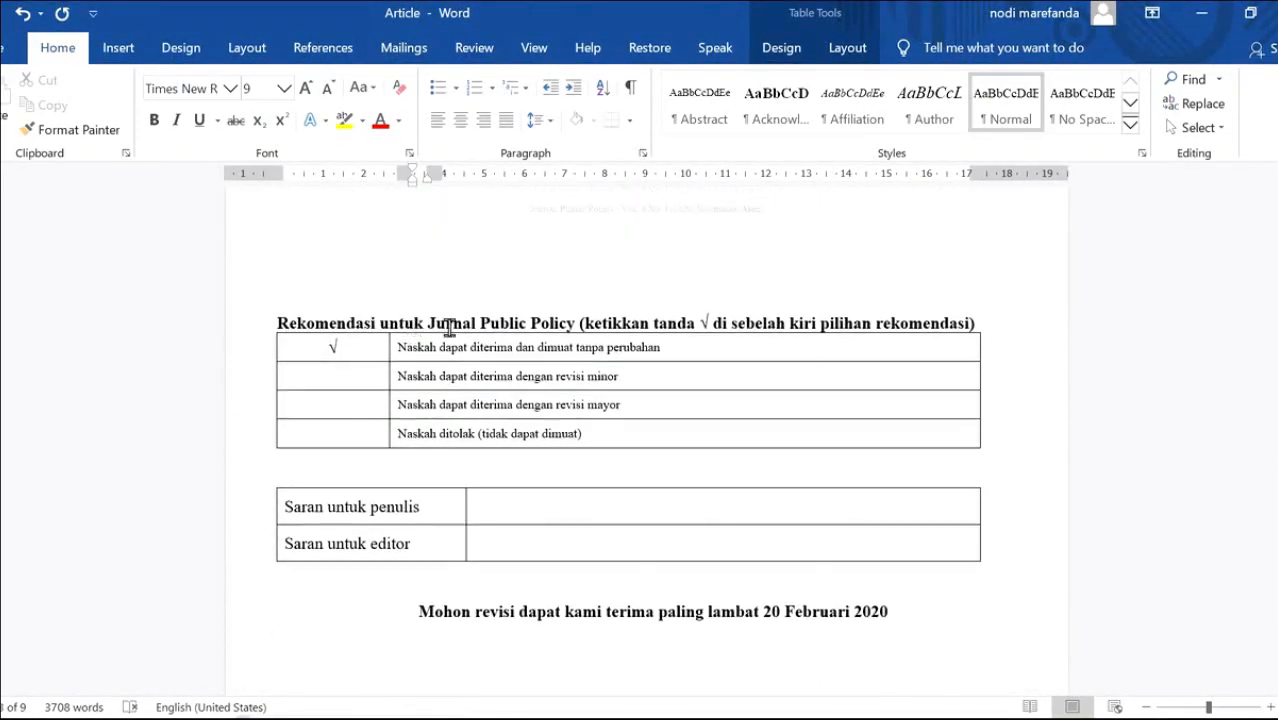
{"action": "left_click", "coordinate": [685, 352]}
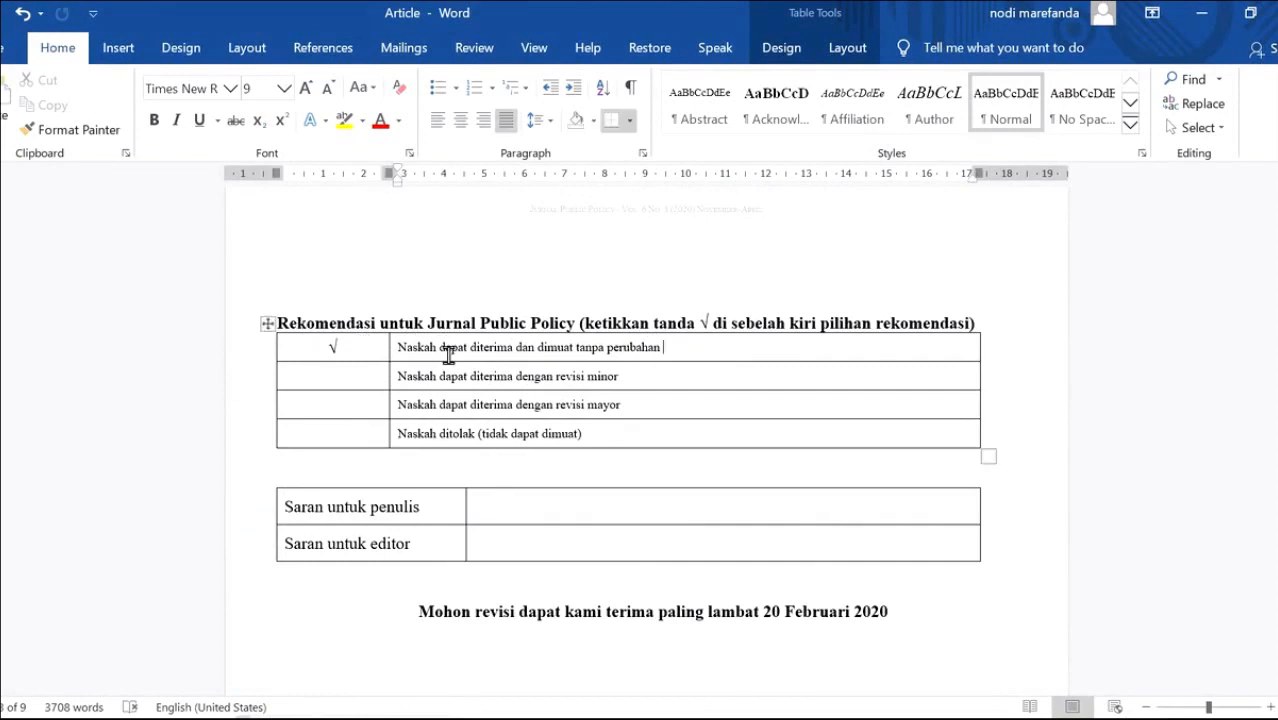
- Scroll back up to the article's first title page in Word
{"action": "scroll", "coordinate": [449, 355], "scroll_direction": "up", "scroll_amount": 1, "text": "ctrl"}
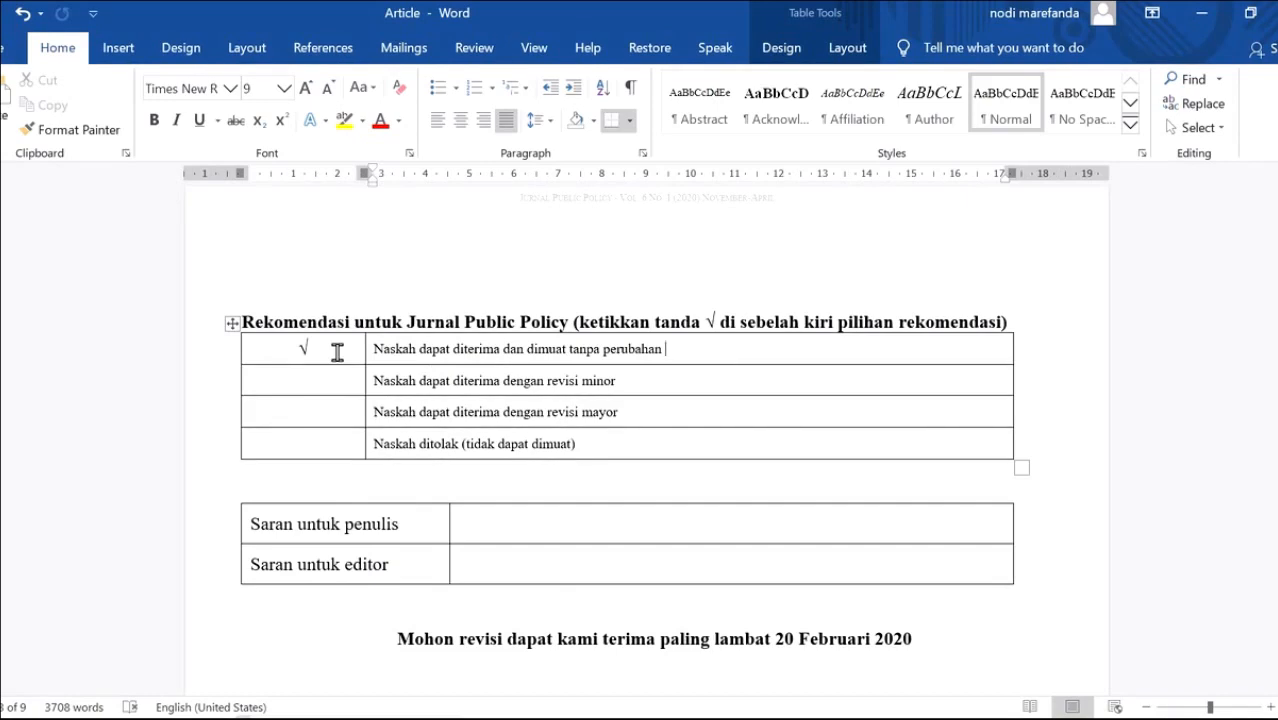
{"action": "scroll", "coordinate": [337, 352], "scroll_direction": "up", "scroll_amount": 1, "text": "ctrl"}
{"action": "scroll", "coordinate": [666, 382], "scroll_direction": "down", "scroll_amount": 1, "text": "ctrl"}
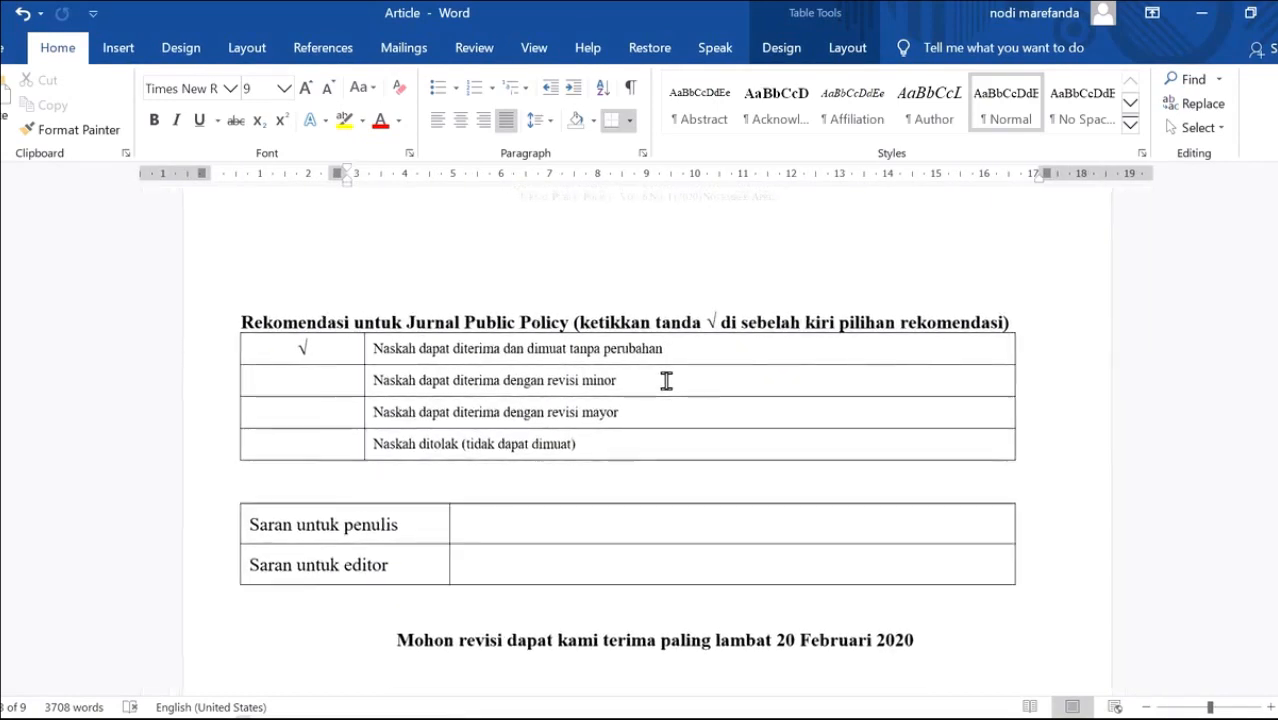
{"action": "left_click_drag", "start_coordinate": [1276, 295], "coordinate": [1276, 400]}
{"action": "scroll", "coordinate": [876, 408], "scroll_direction": "up", "scroll_amount": 2}
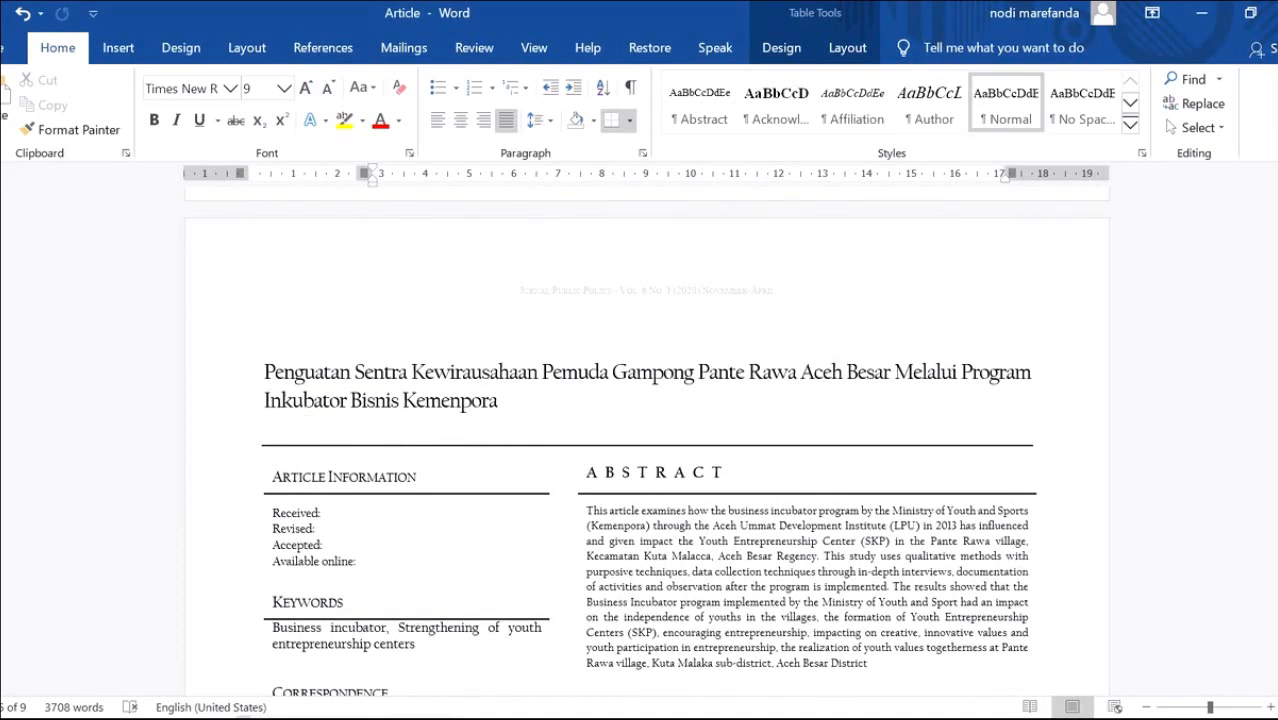
- Copy all the author names and affiliations from the Identitas Author document
{"action": "left_click", "coordinate": [208, 718]}
{"action": "left_click", "coordinate": [336, 671]}
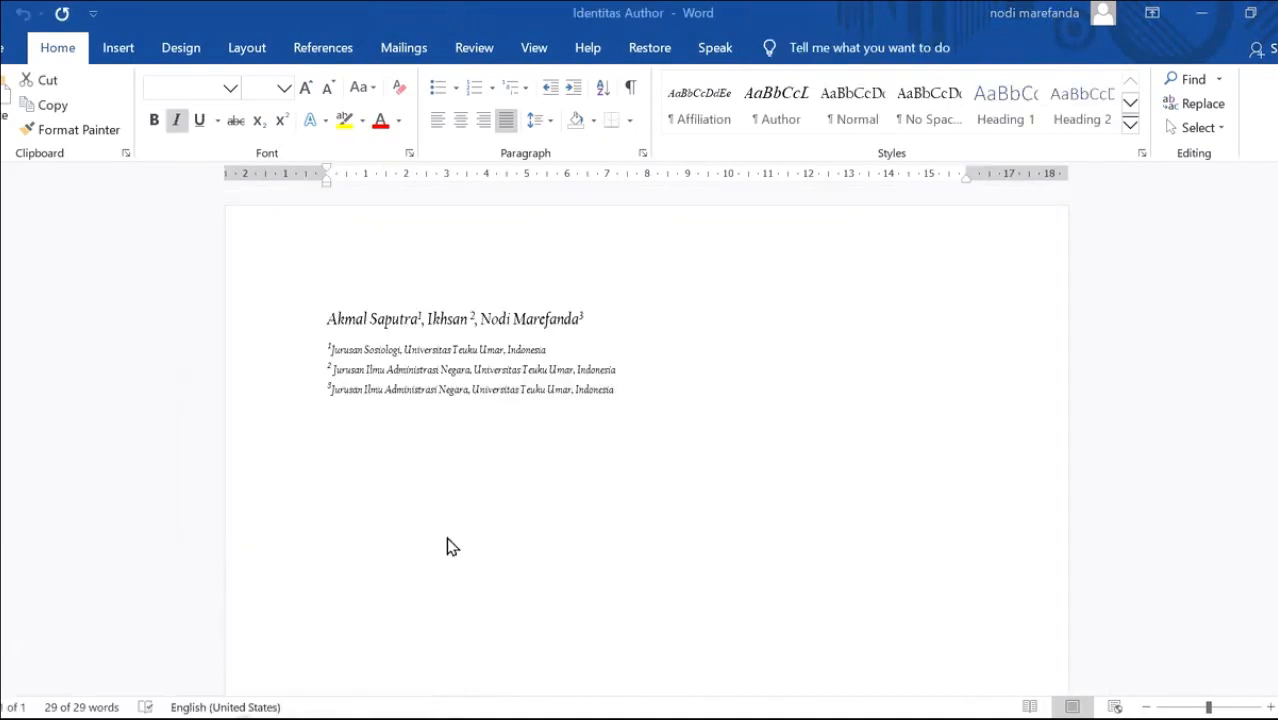
{"action": "key", "text": "ctrl+a"}
{"action": "key", "text": "ctrl+c"}
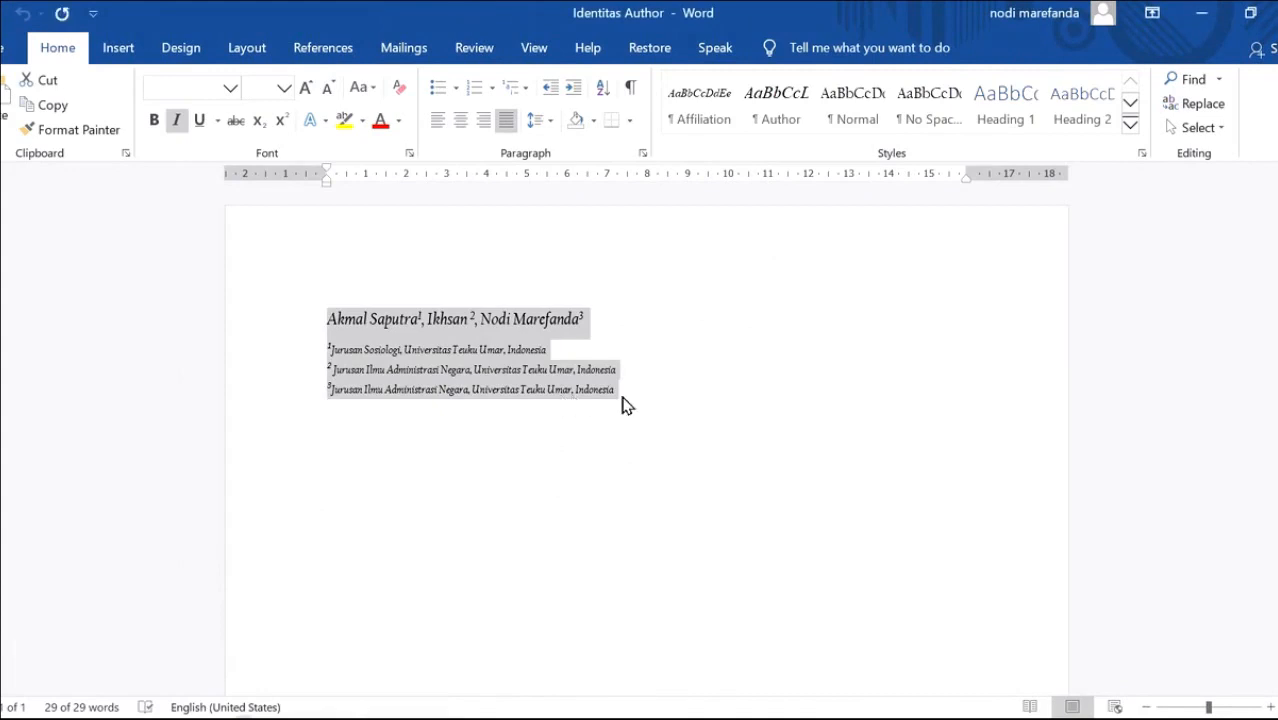
{"action": "key", "text": "alt+Tab"}
- Paste the three authors and their university affiliations on a new line below the article title
{"action": "left_click", "coordinate": [362, 415]}
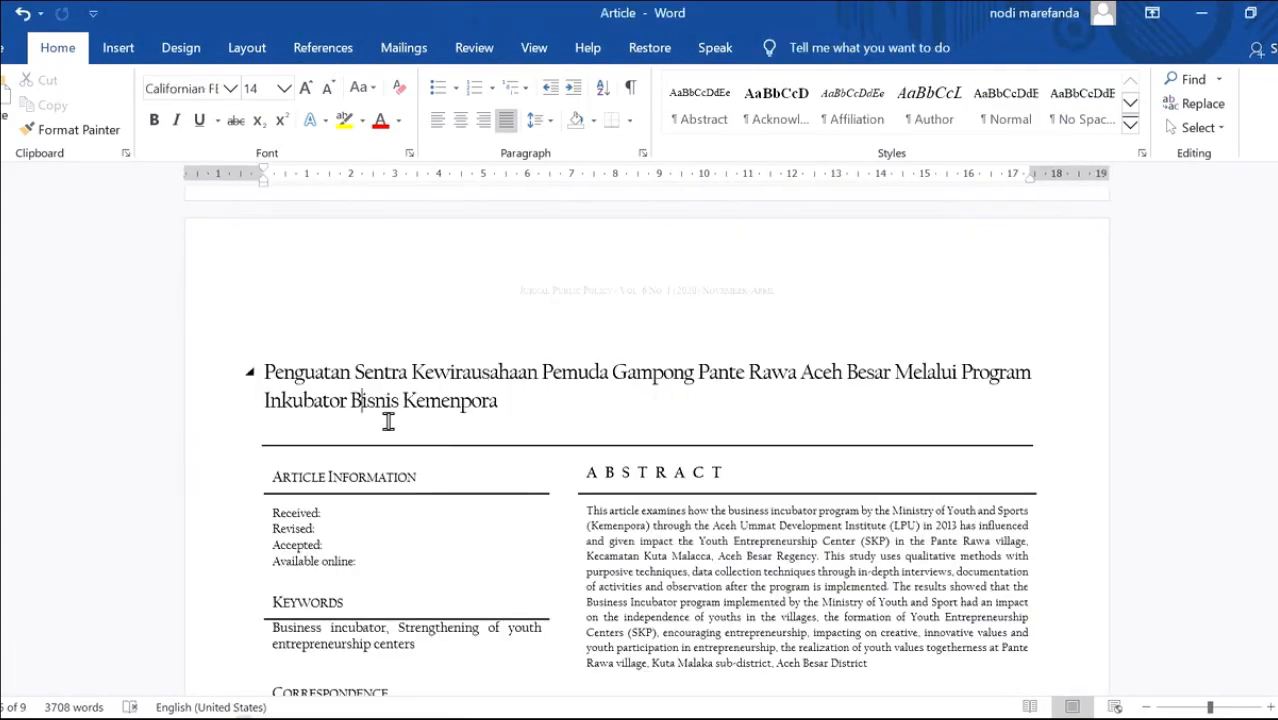
{"action": "left_click", "coordinate": [514, 404]}
{"action": "key", "text": "Return"}
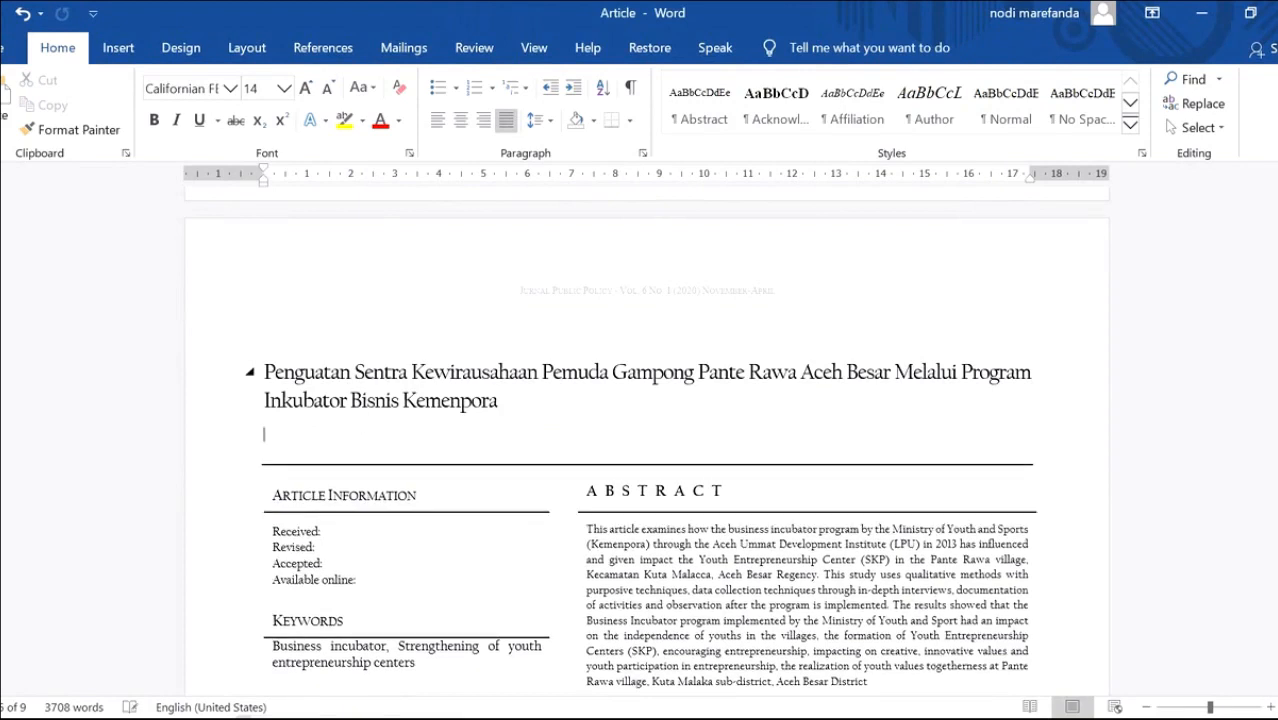
{"action": "key", "text": "ctrl+v"}
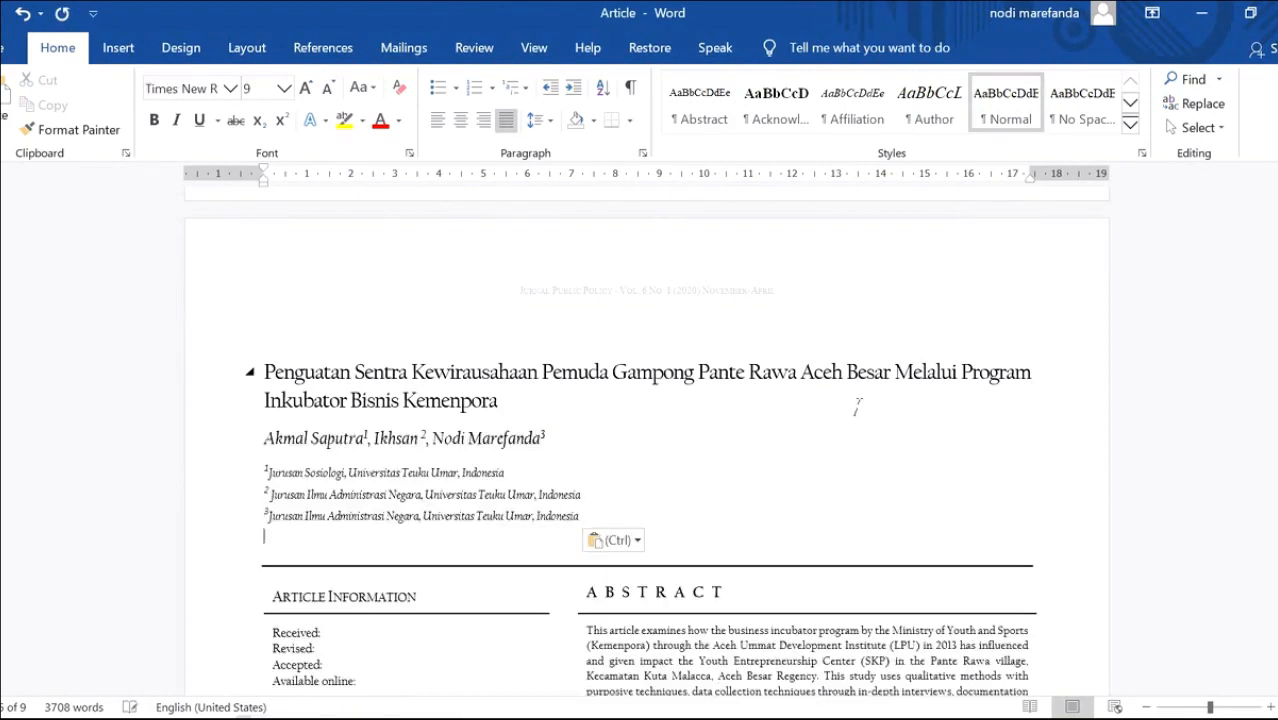
{"action": "key", "text": "Delete"}
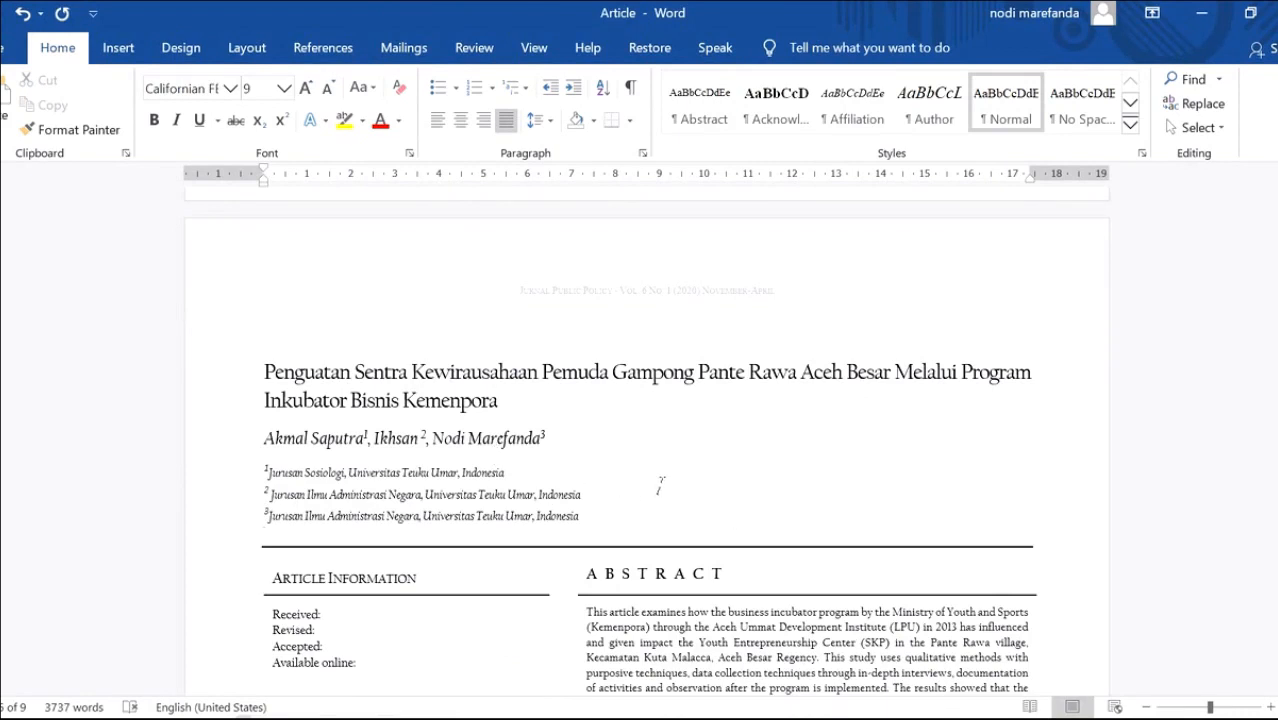
{"action": "scroll", "coordinate": [660, 486], "scroll_direction": "down", "scroll_amount": 1}
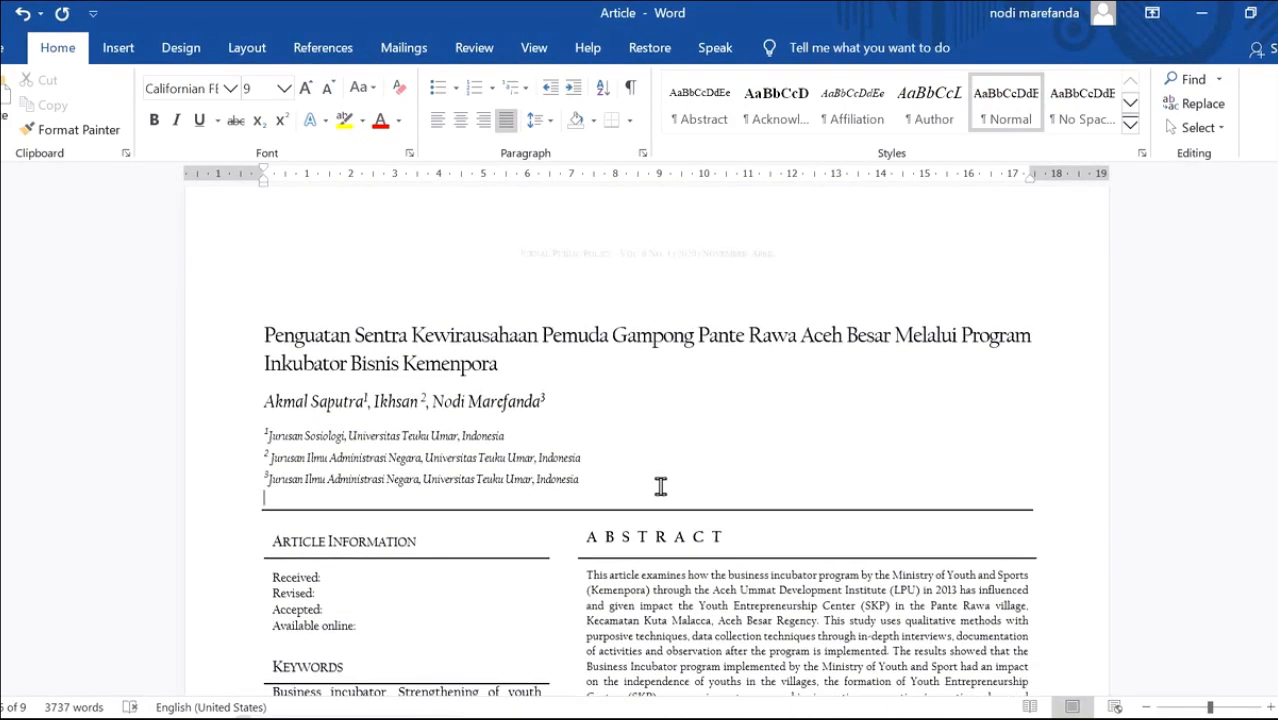
{"action": "scroll", "coordinate": [660, 486], "scroll_direction": "up", "scroll_amount": 5}
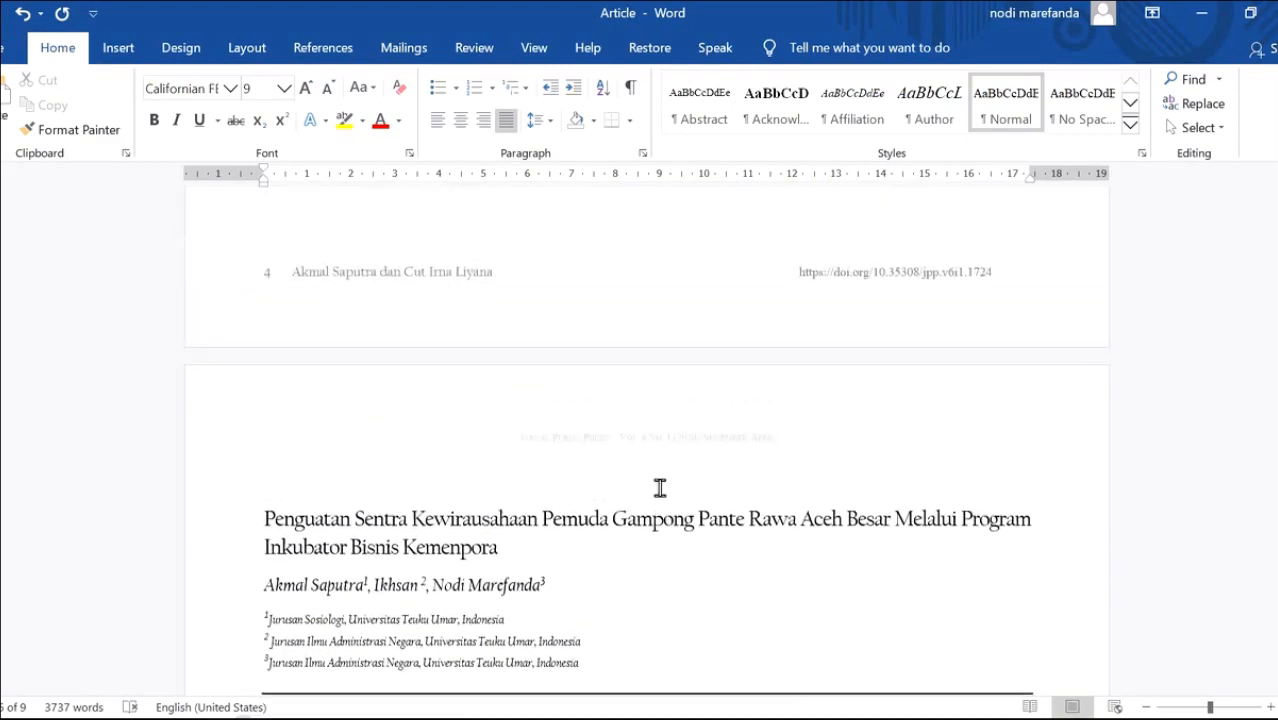
{"action": "scroll", "coordinate": [650, 492], "scroll_direction": "up", "scroll_amount": 4}
{"action": "scroll", "coordinate": [640, 478], "scroll_direction": "up", "scroll_amount": 5}
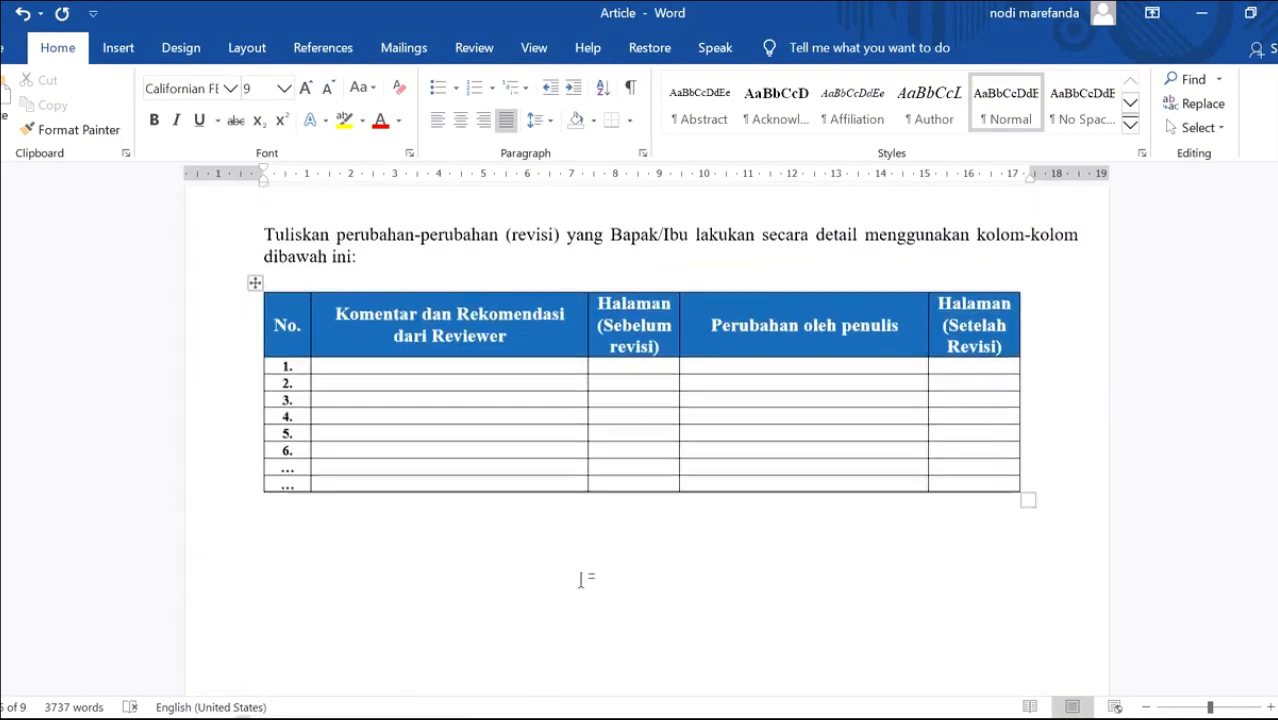
- Delete the paper reviewing form pages above the article's journal header
{"action": "left_click", "coordinate": [497, 632]}
{"action": "scroll", "coordinate": [435, 632], "scroll_direction": "up", "scroll_amount": 20}
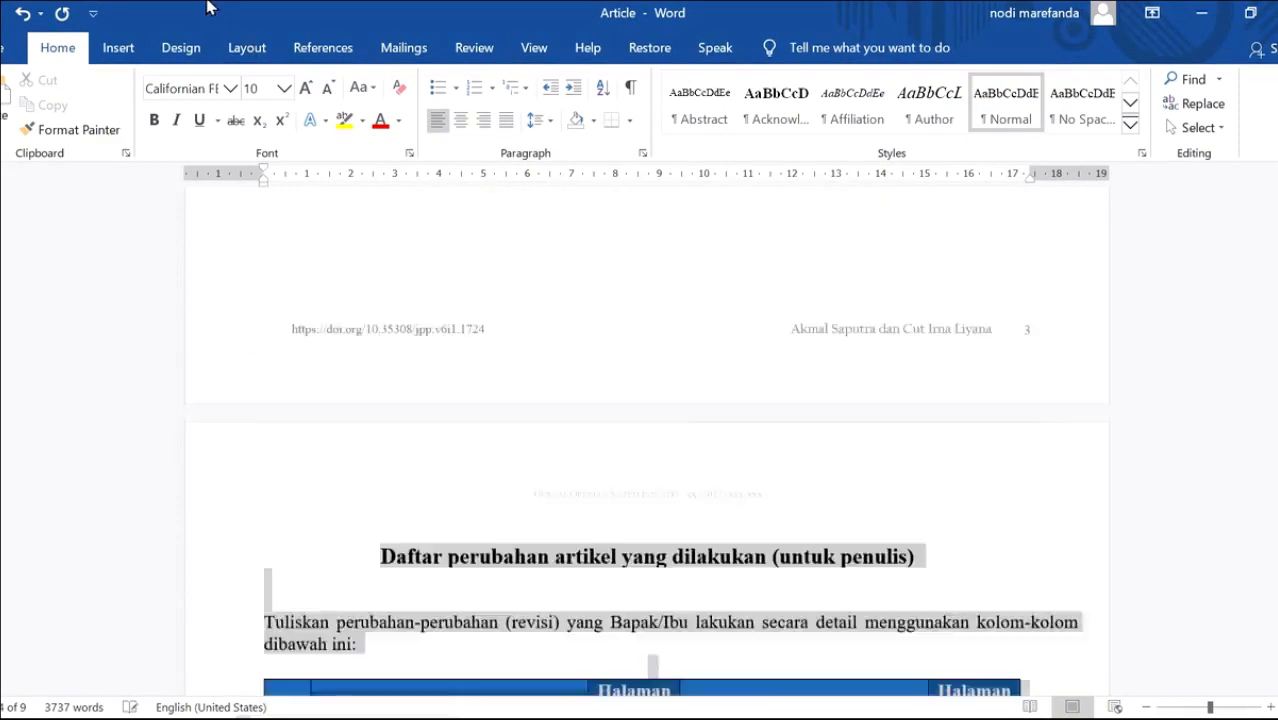
{"action": "key", "text": "ctrl+shift+Home"}
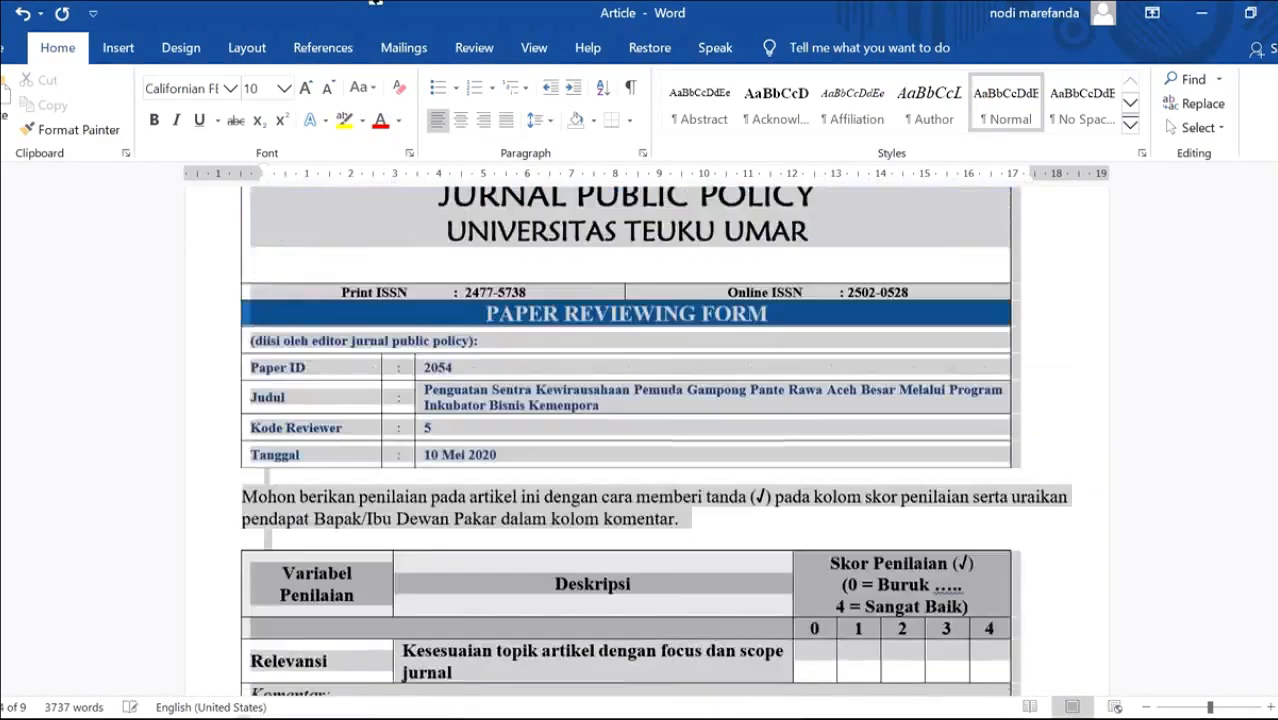
{"action": "key", "text": "Delete"}
{"action": "key", "text": "Delete"}
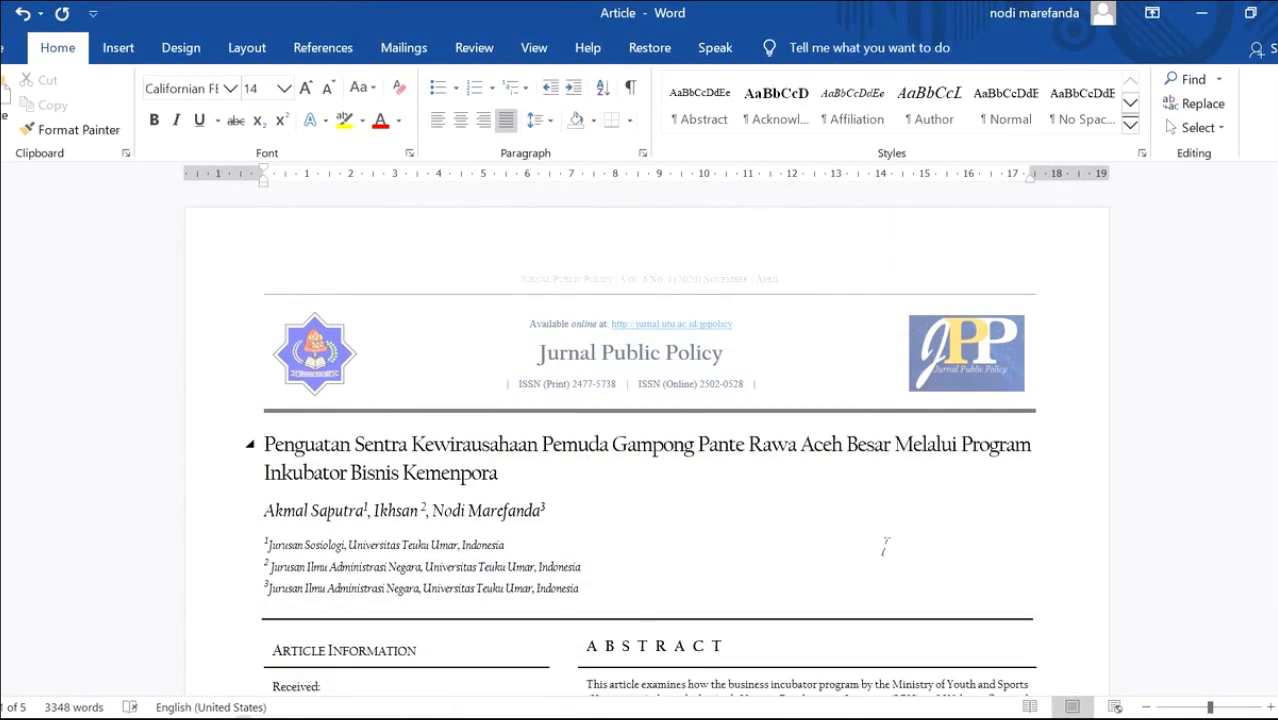
{"action": "scroll", "coordinate": [726, 485], "scroll_direction": "down", "scroll_amount": 3}
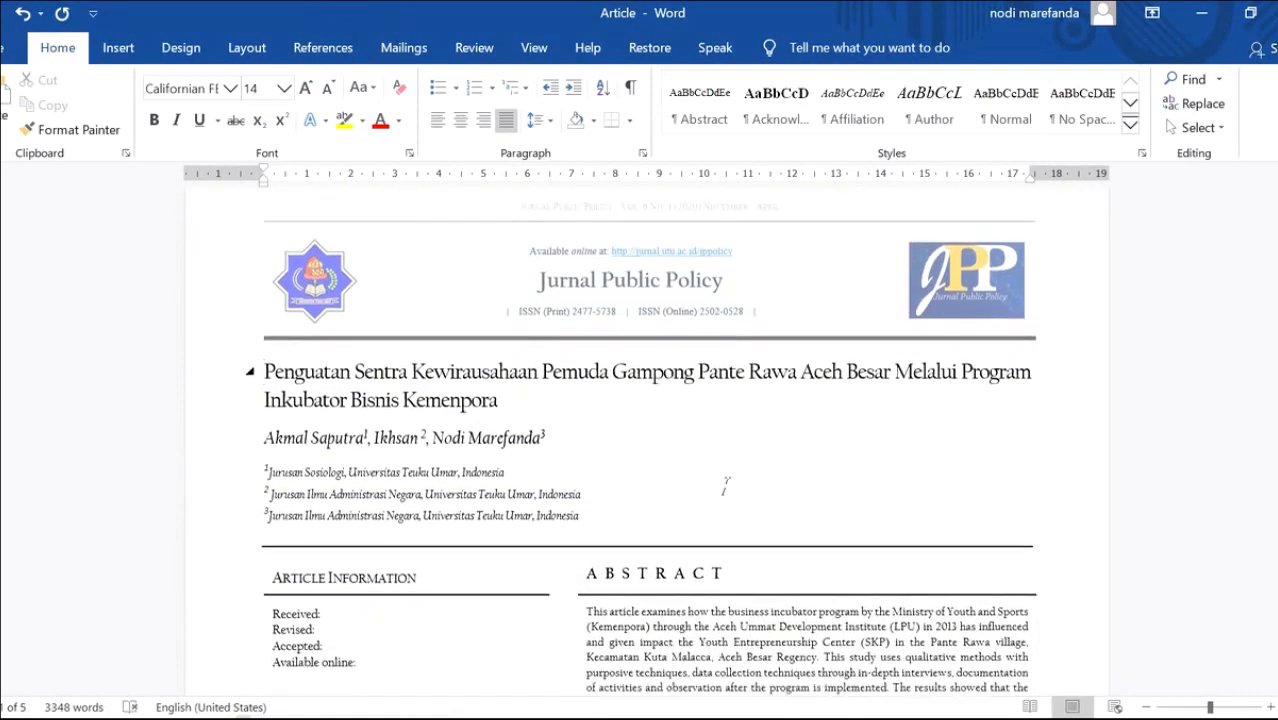
{"action": "mouse_move", "coordinate": [1277, 206]}
{"action": "left_mouse_down"}
{"action": "mouse_move", "coordinate": [1277, 494]}
{"action": "mouse_move", "coordinate": [1277, 190]}
{"action": "left_mouse_up"}
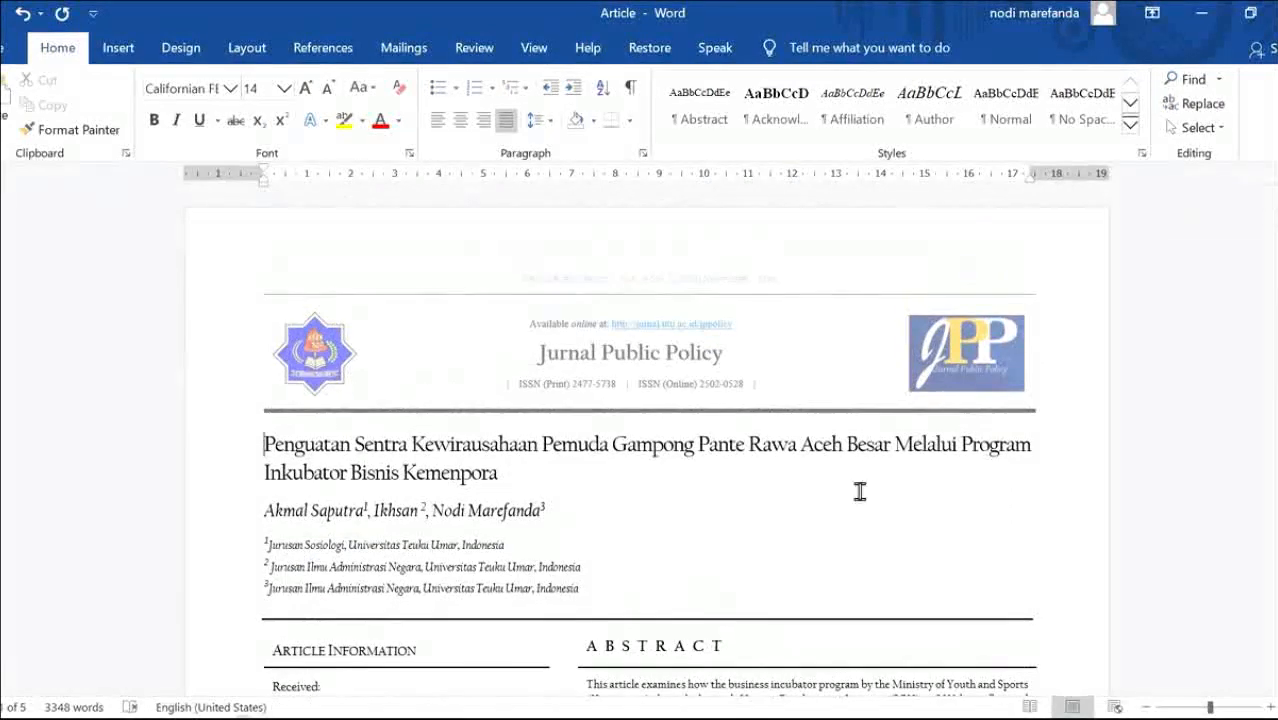
{"action": "scroll", "coordinate": [736, 553], "scroll_direction": "down", "scroll_amount": 2}
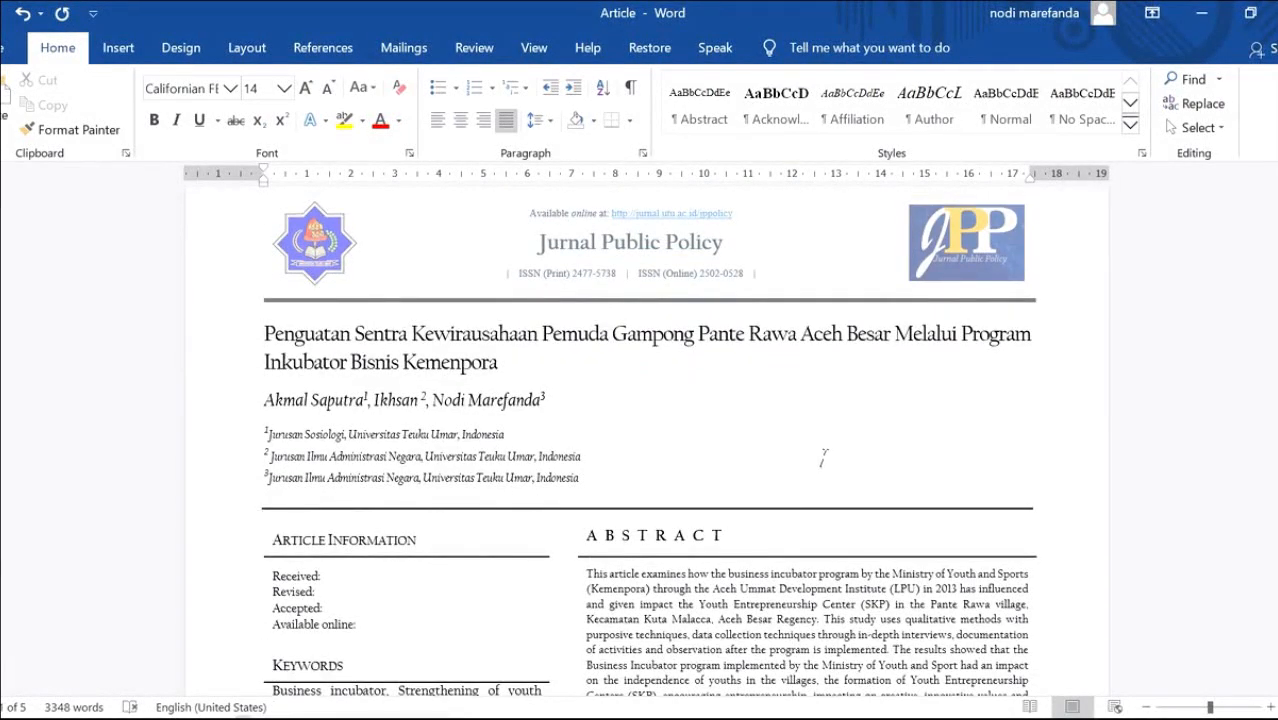
{"action": "scroll", "coordinate": [820, 450], "scroll_direction": "up", "scroll_amount": 2}
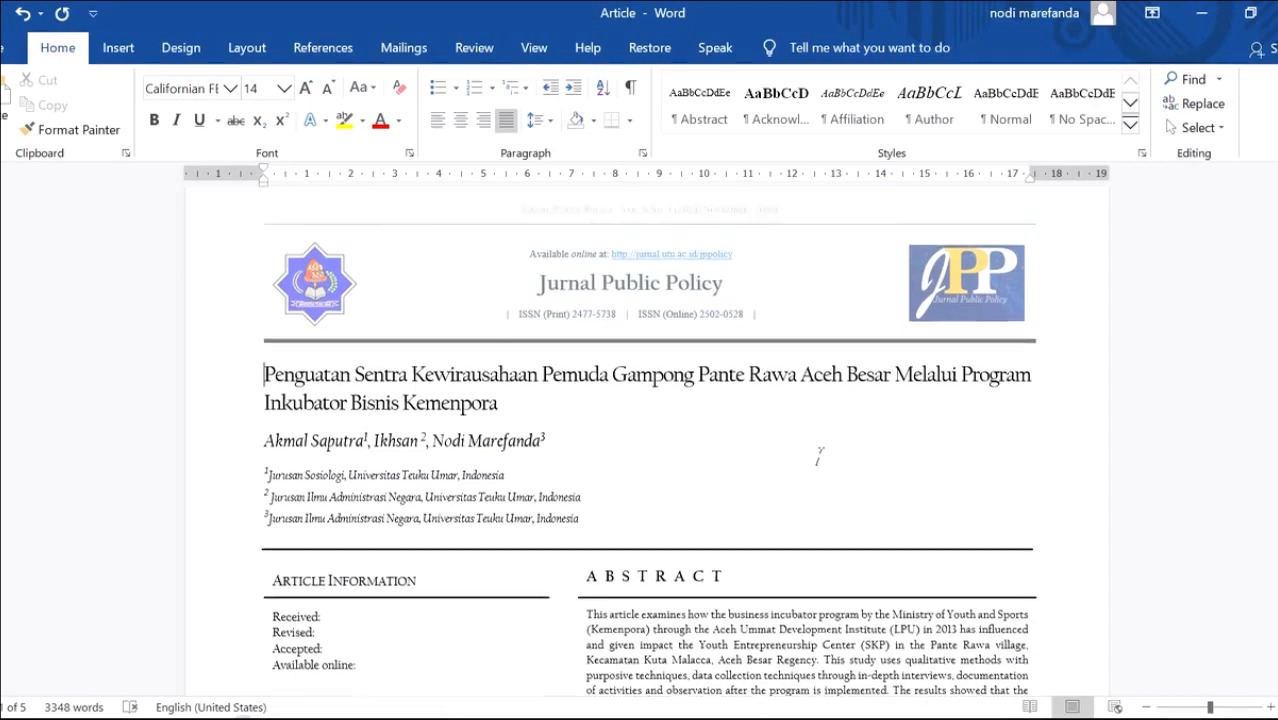
- Save the edited article document
{"action": "left_click", "coordinate": [5, 52]}
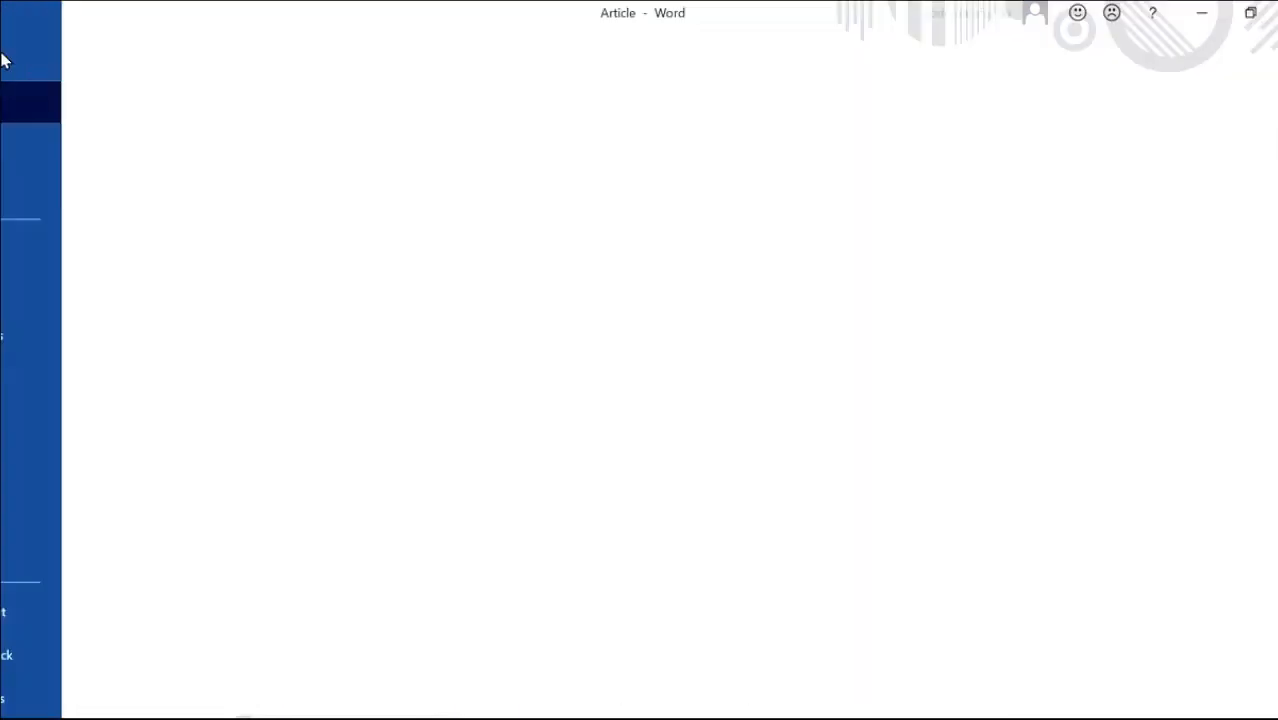
{"action": "left_click", "coordinate": [27, 312]}
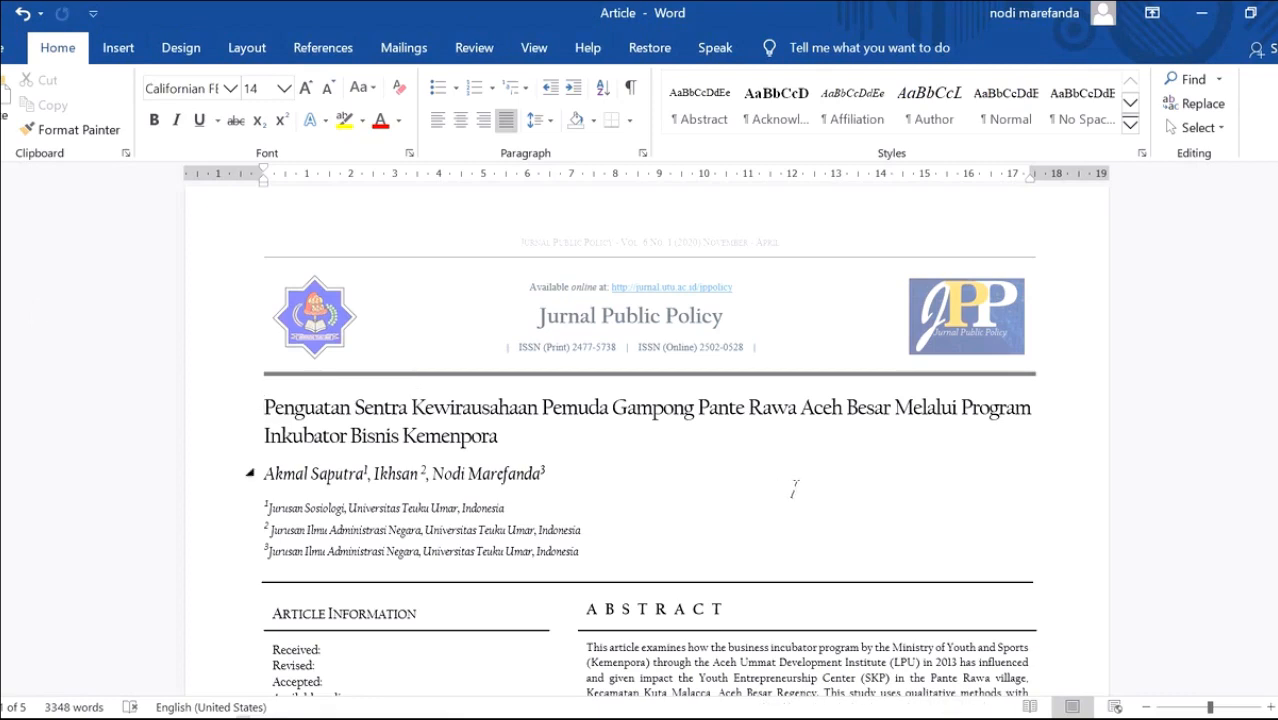
{"action": "left_click", "coordinate": [794, 488]}
- Upload 2054-4661-1-RV.docx from Downloads as the editor version under Editor Decision
{"action": "scroll", "coordinate": [815, 455], "scroll_direction": "down", "scroll_amount": 1}
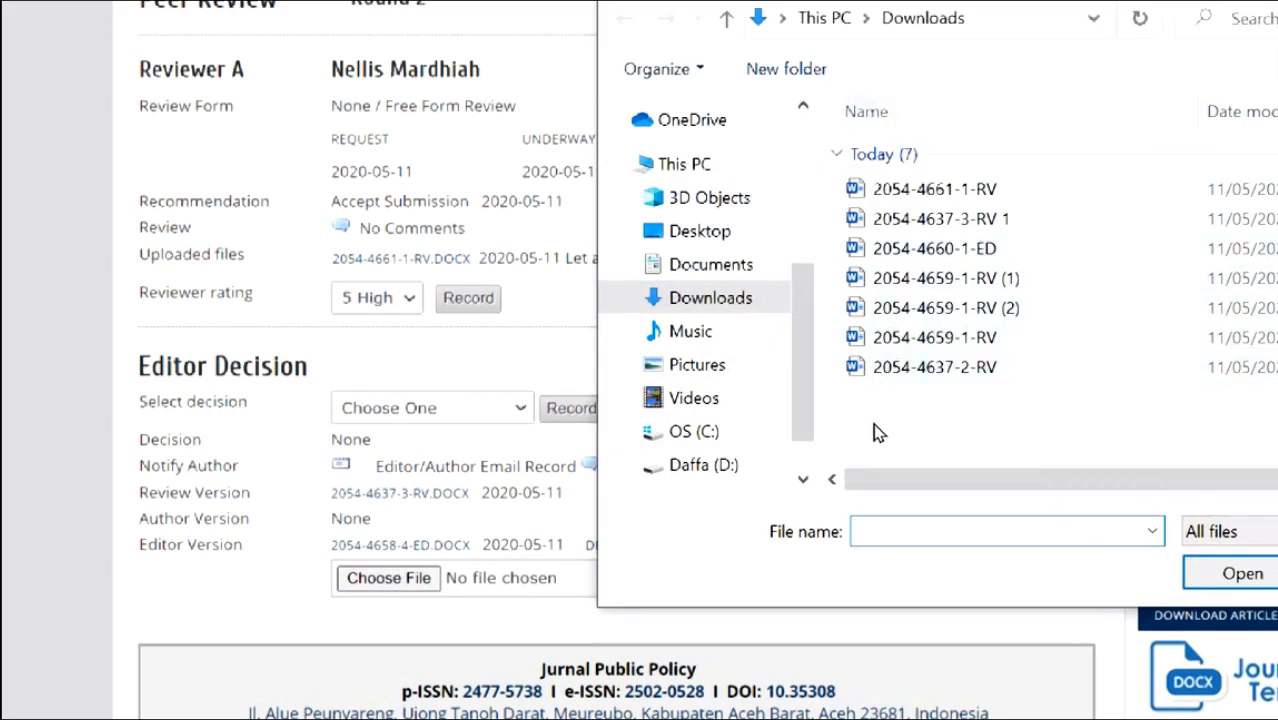
{"action": "left_click", "coordinate": [856, 375]}
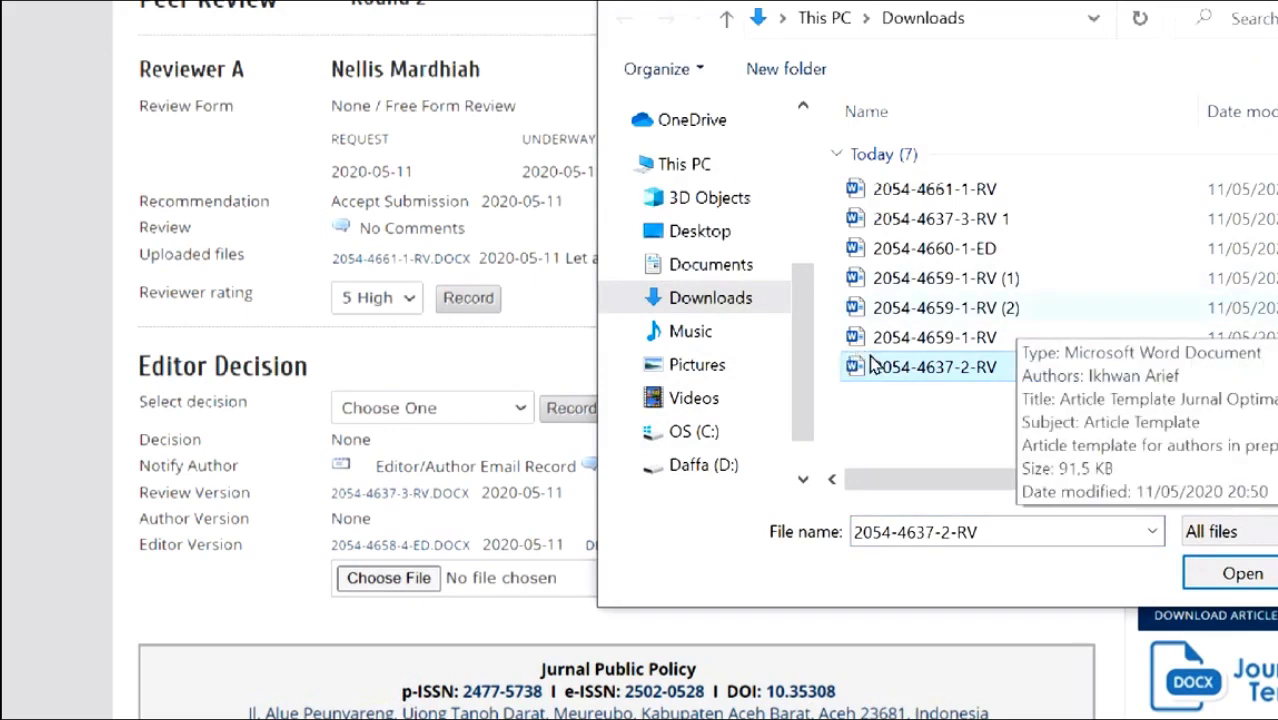
{"action": "left_click", "coordinate": [884, 192]}
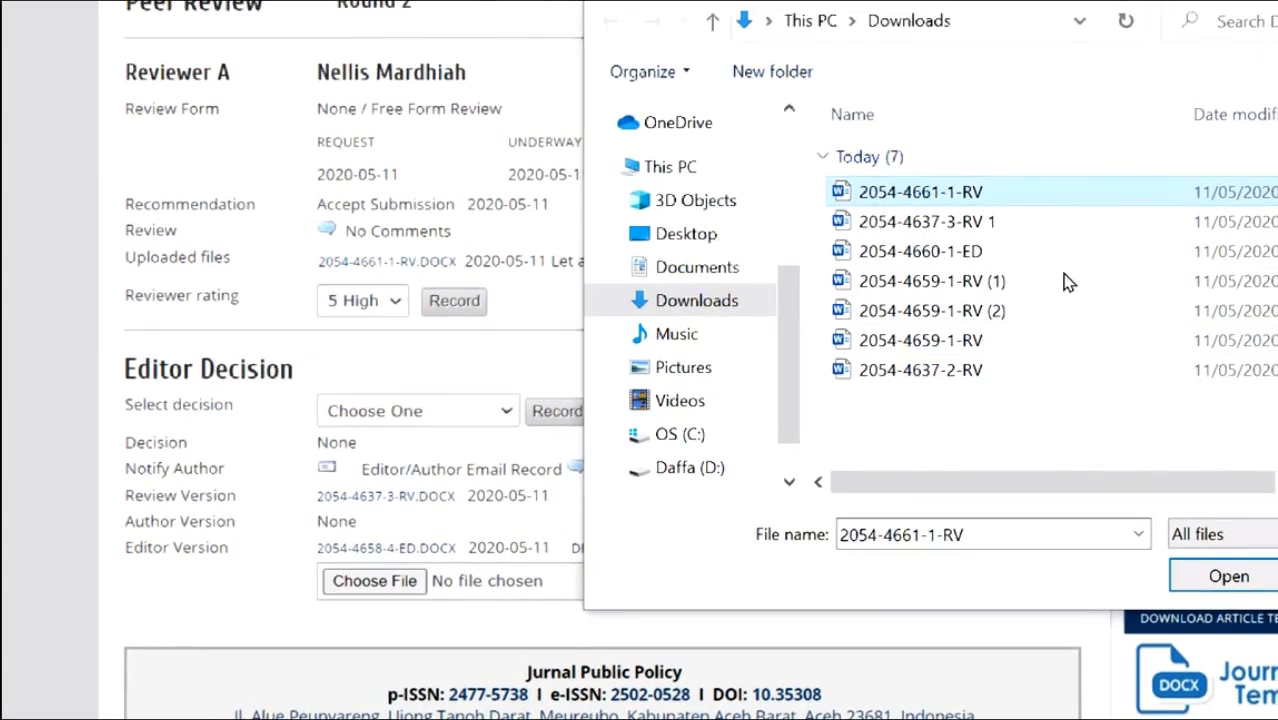
{"action": "key", "text": "Tab"}
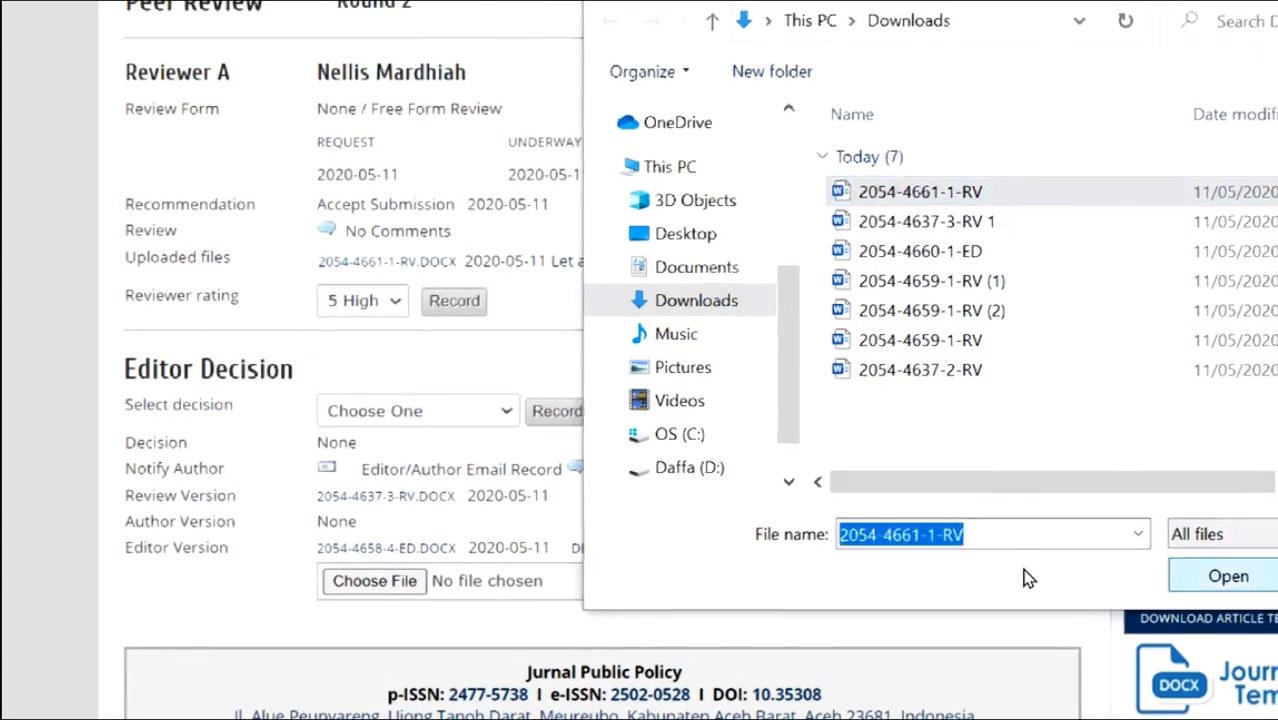
{"action": "key", "text": "Return"}
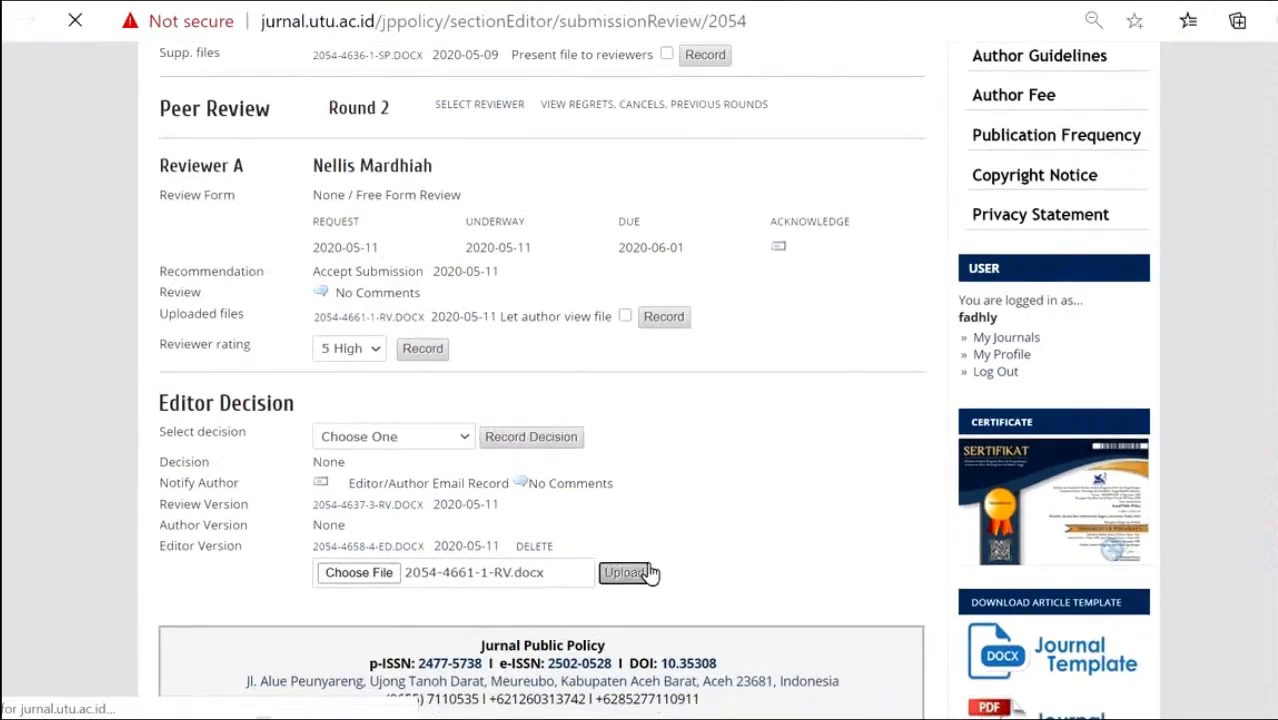
{"action": "left_click", "coordinate": [706, 581]}
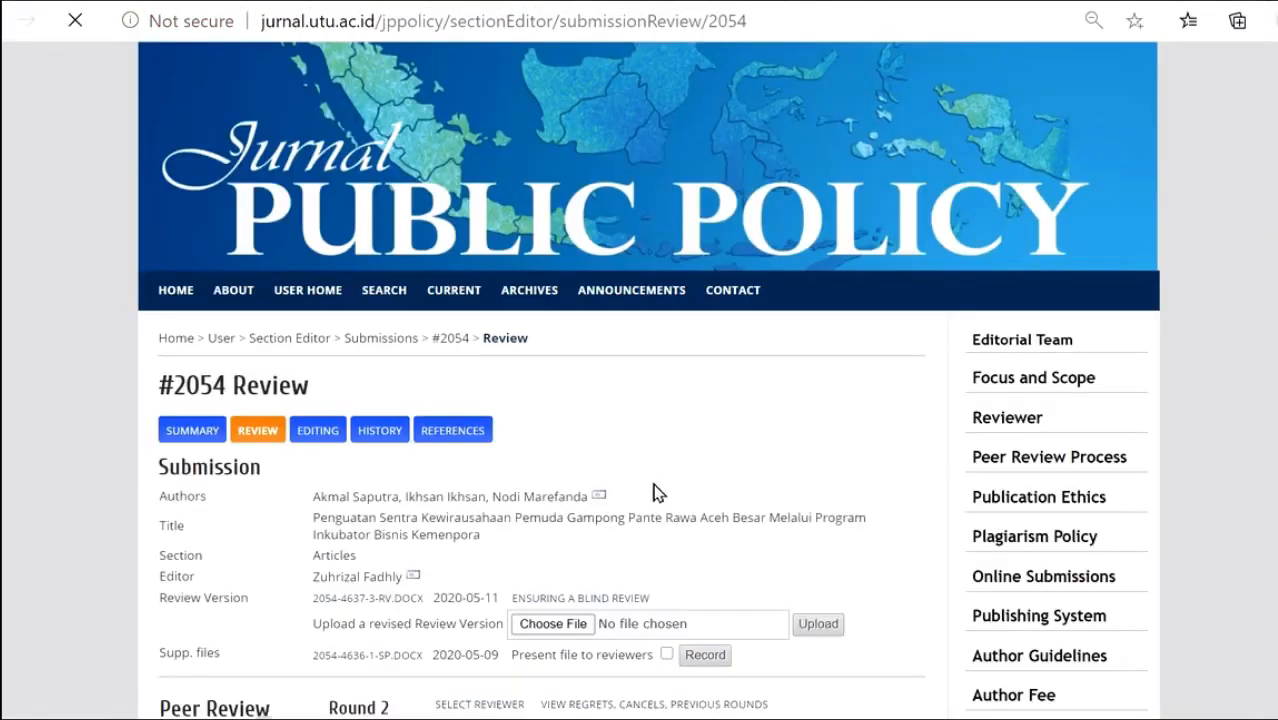
- Skip the Article Review Acknowledgement email to Reviewer A
{"action": "scroll", "coordinate": [658, 480], "scroll_direction": "down", "scroll_amount": 2}
{"action": "scroll", "coordinate": [658, 467], "scroll_direction": "down", "scroll_amount": 3}
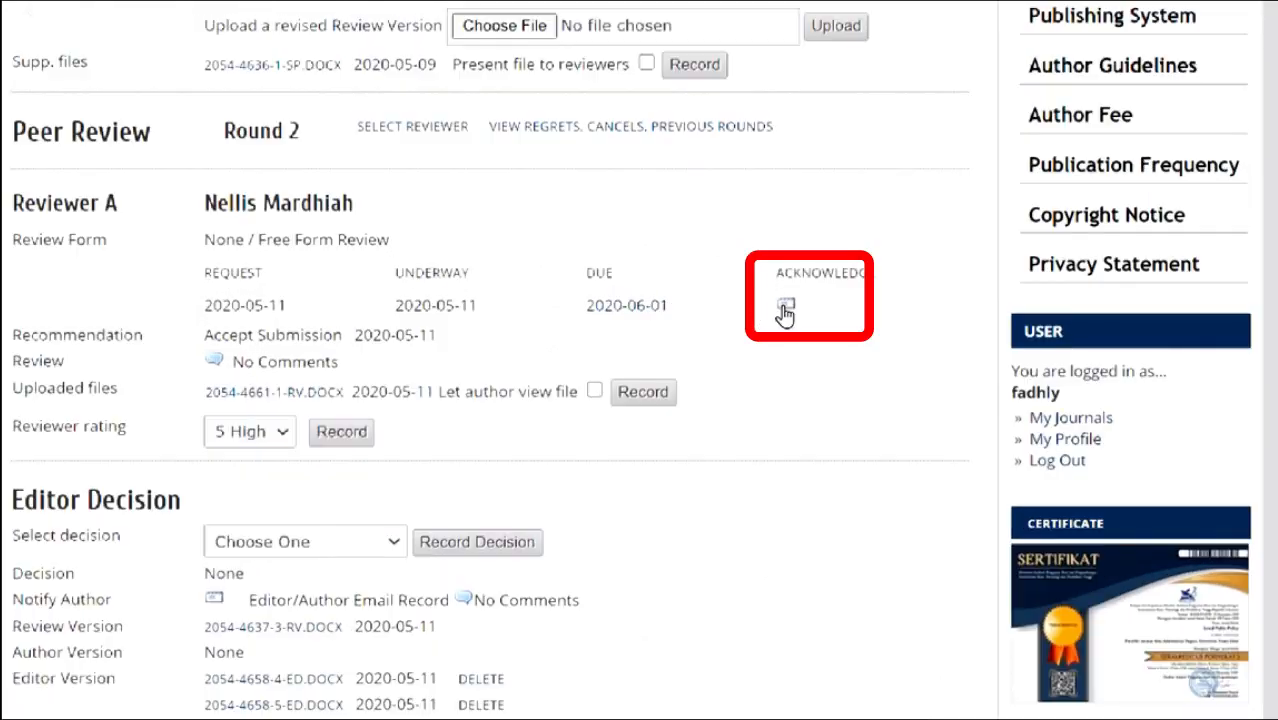
{"action": "left_click", "coordinate": [785, 307]}
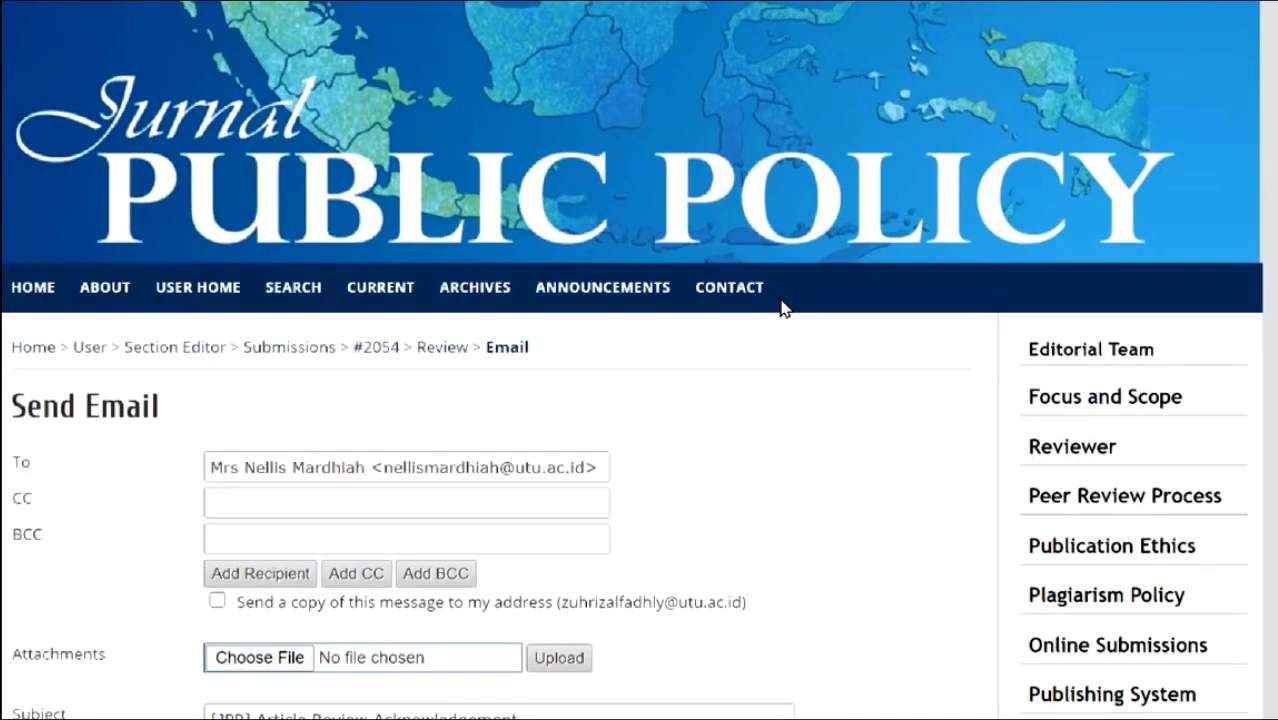
{"action": "scroll", "coordinate": [785, 308], "scroll_direction": "down", "scroll_amount": 4}
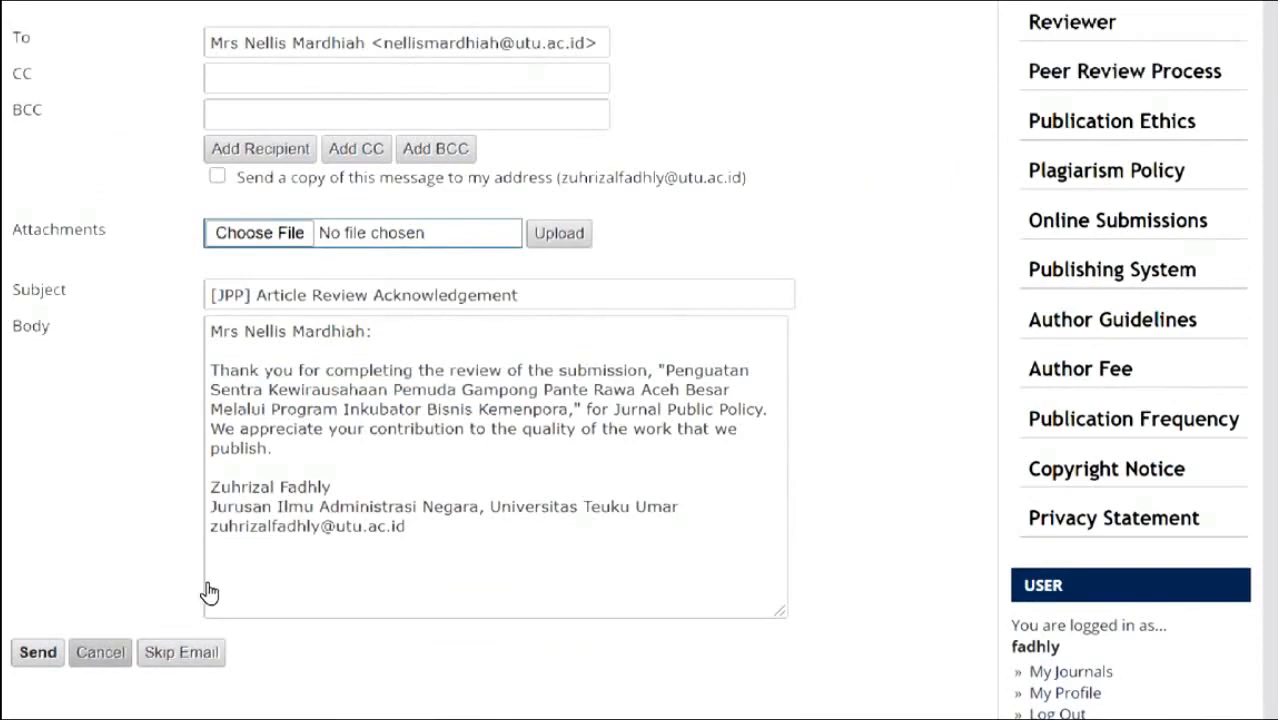
{"action": "left_click", "coordinate": [182, 652]}
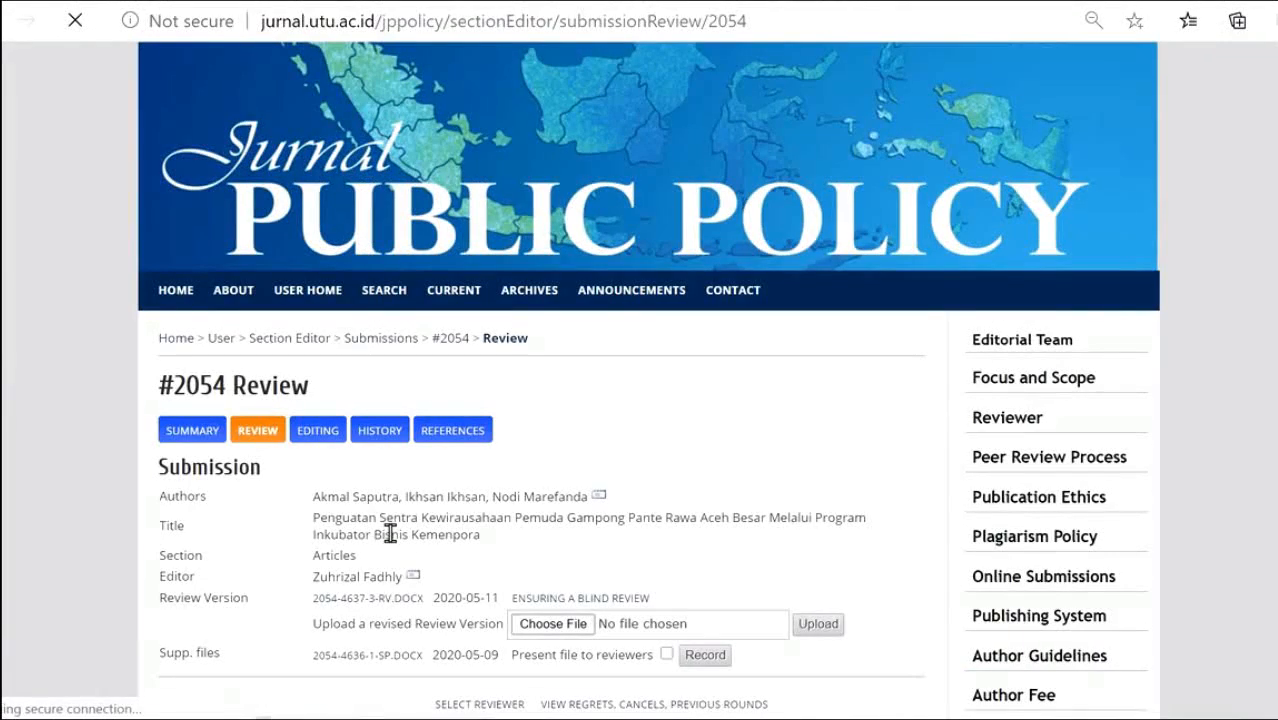
- Record Accept Submission as the editor decision for #2054
{"action": "scroll", "coordinate": [390, 527], "scroll_direction": "down", "scroll_amount": 6}
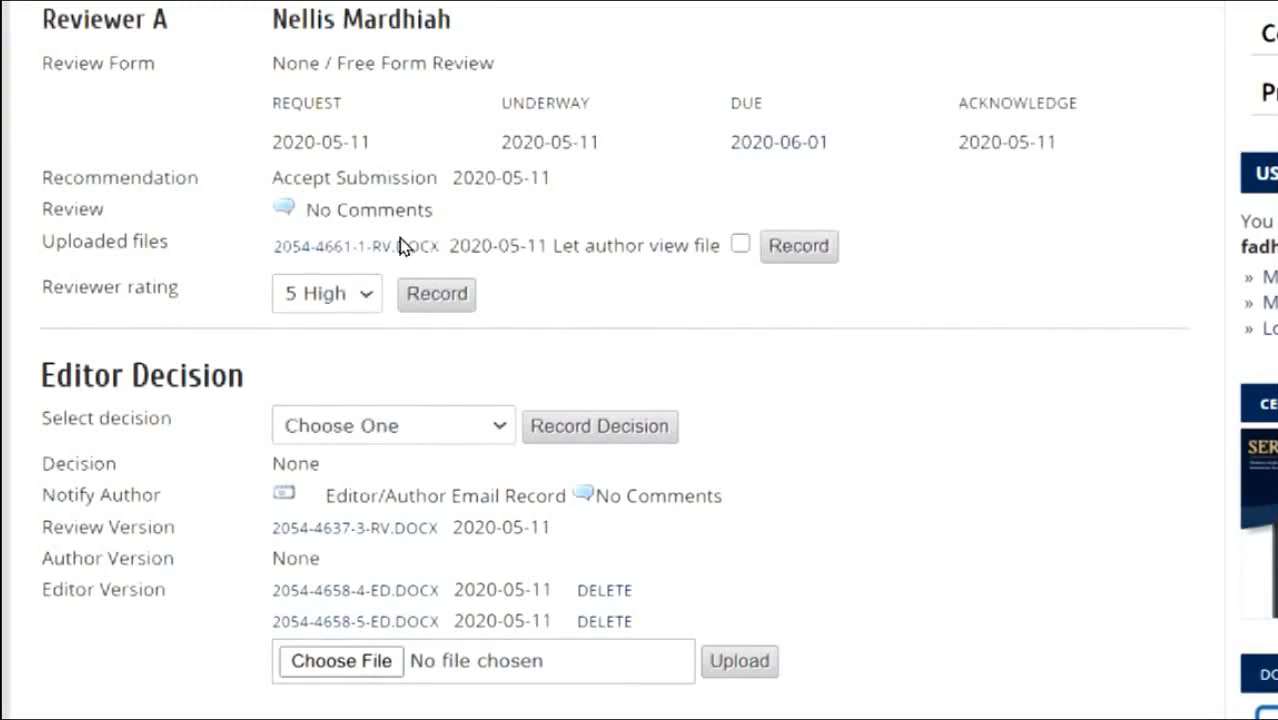
{"action": "left_click", "coordinate": [400, 427]}
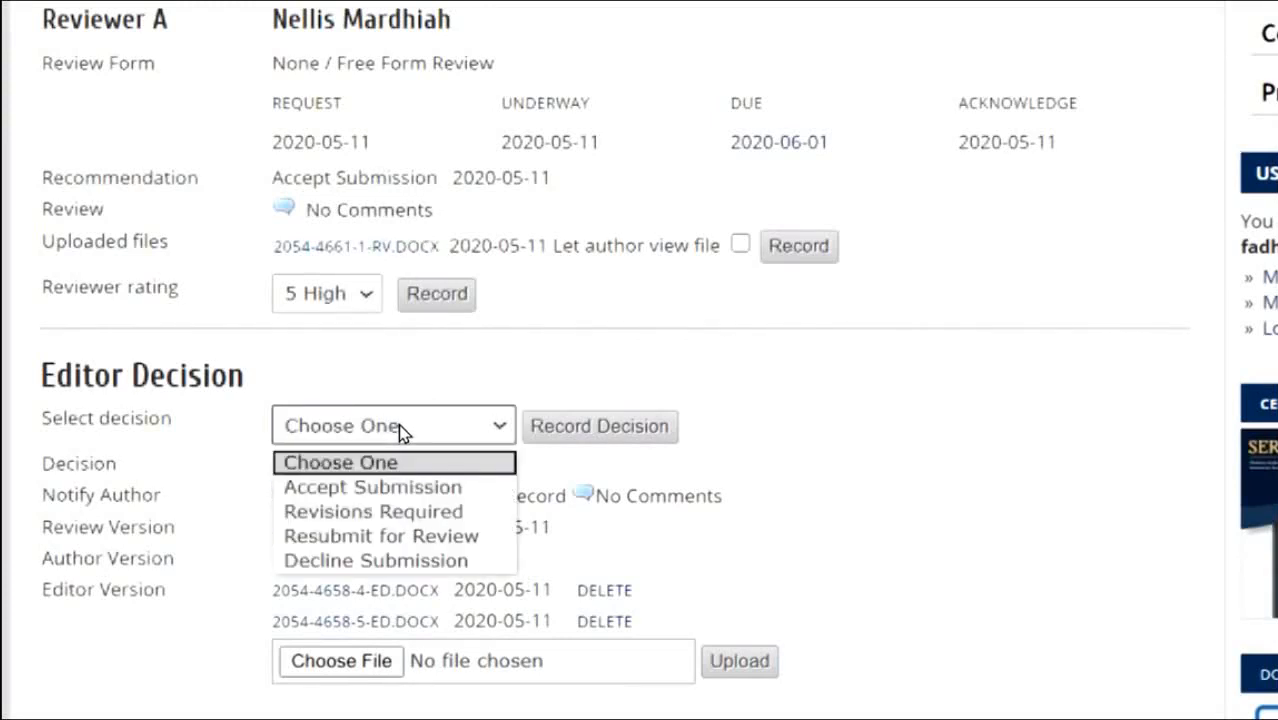
{"action": "left_click", "coordinate": [422, 482]}
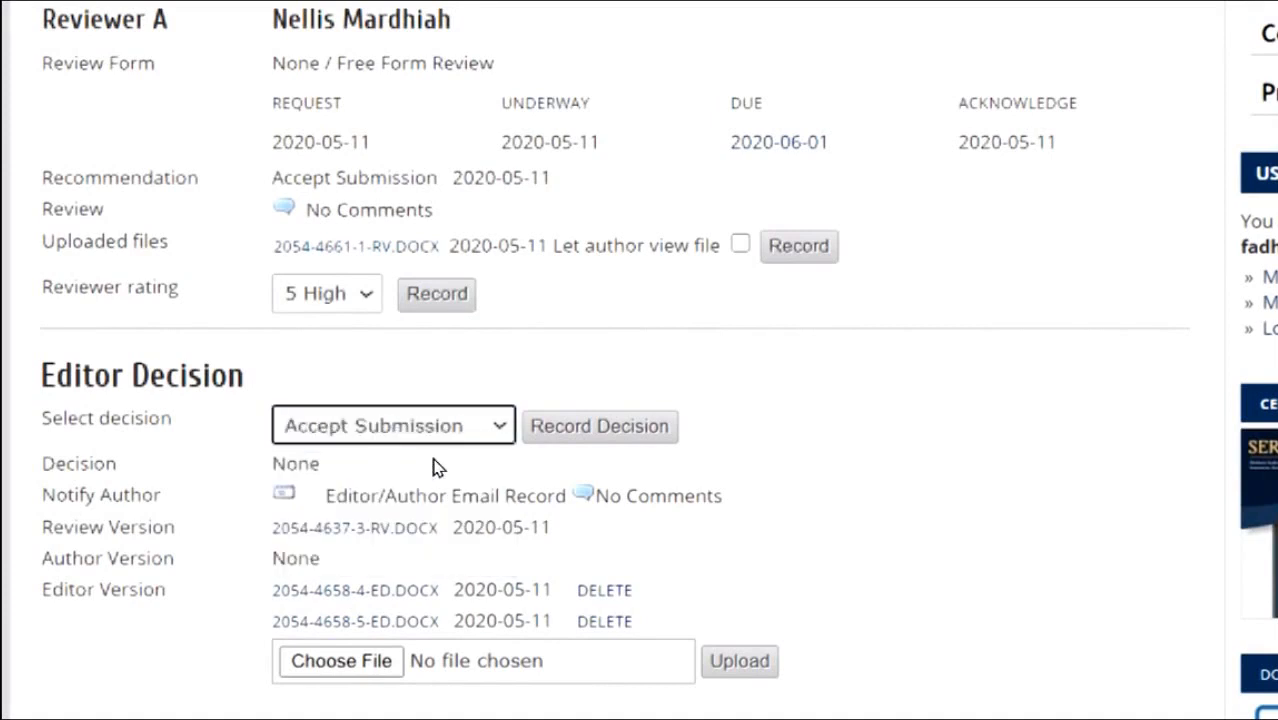
{"action": "left_click", "coordinate": [543, 430]}
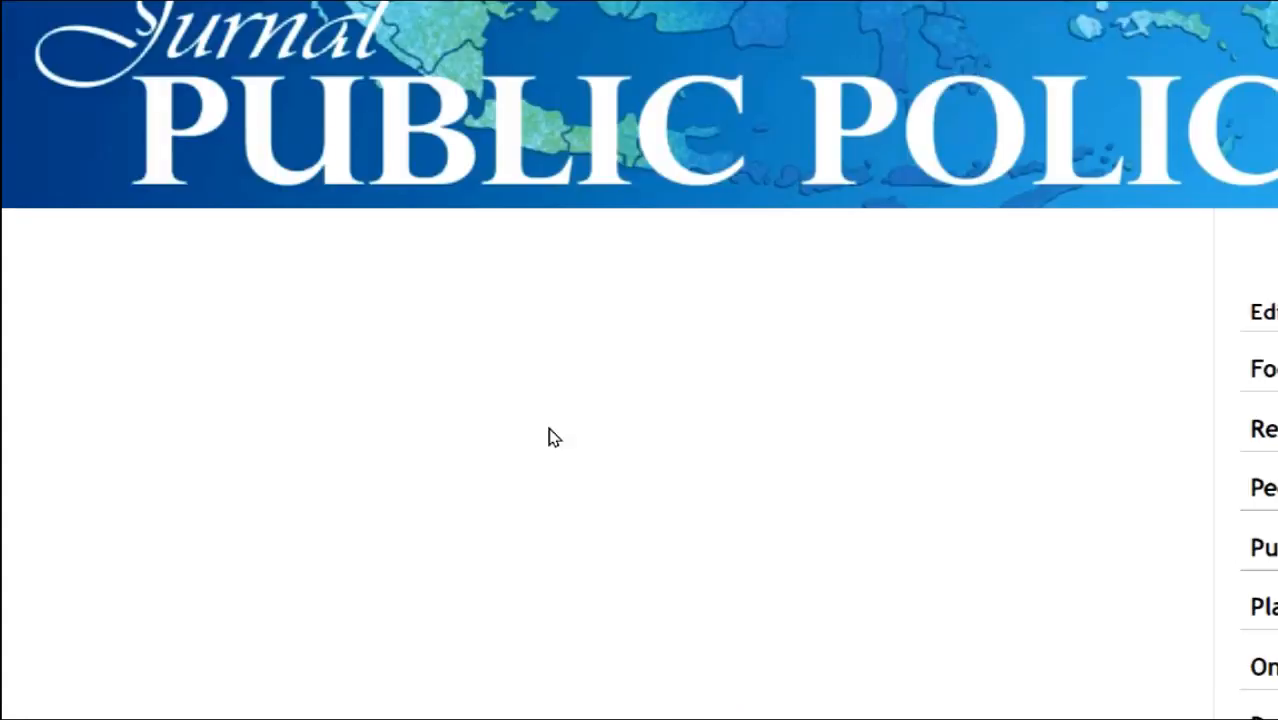
{"action": "scroll", "coordinate": [557, 470], "scroll_direction": "down", "scroll_amount": 5}
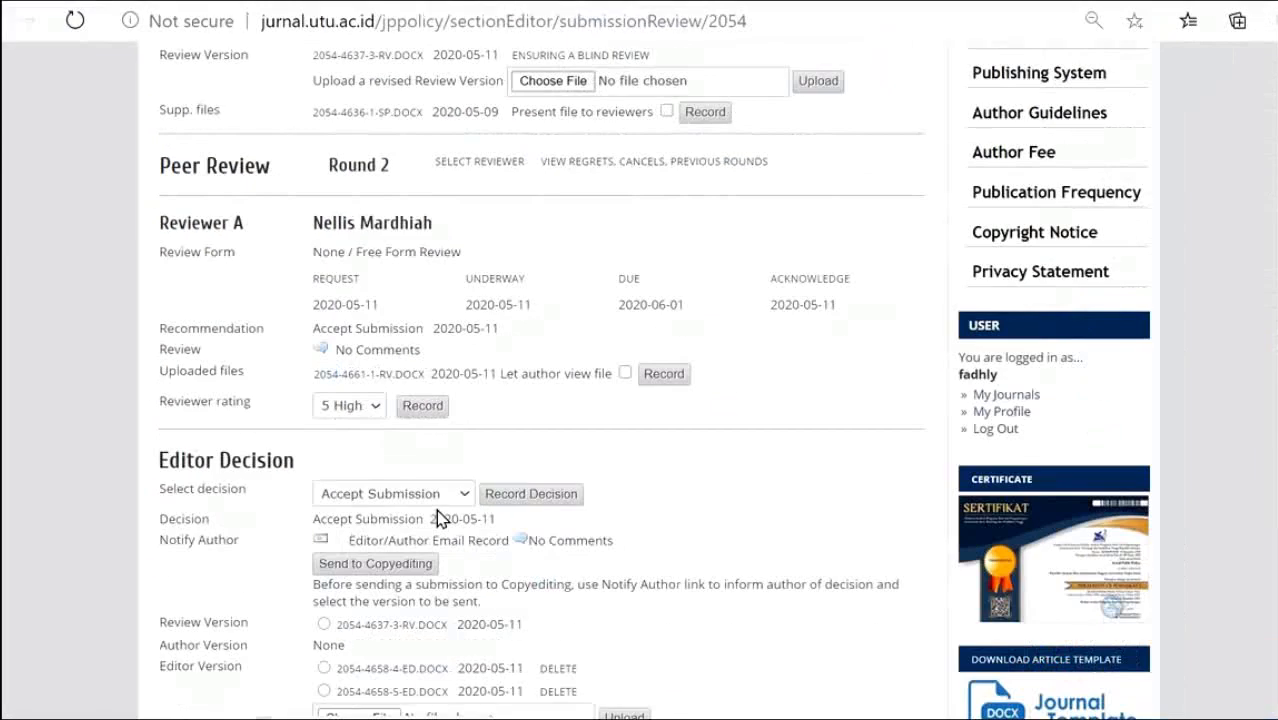
{"action": "scroll", "coordinate": [436, 510], "scroll_direction": "down", "scroll_amount": 3}
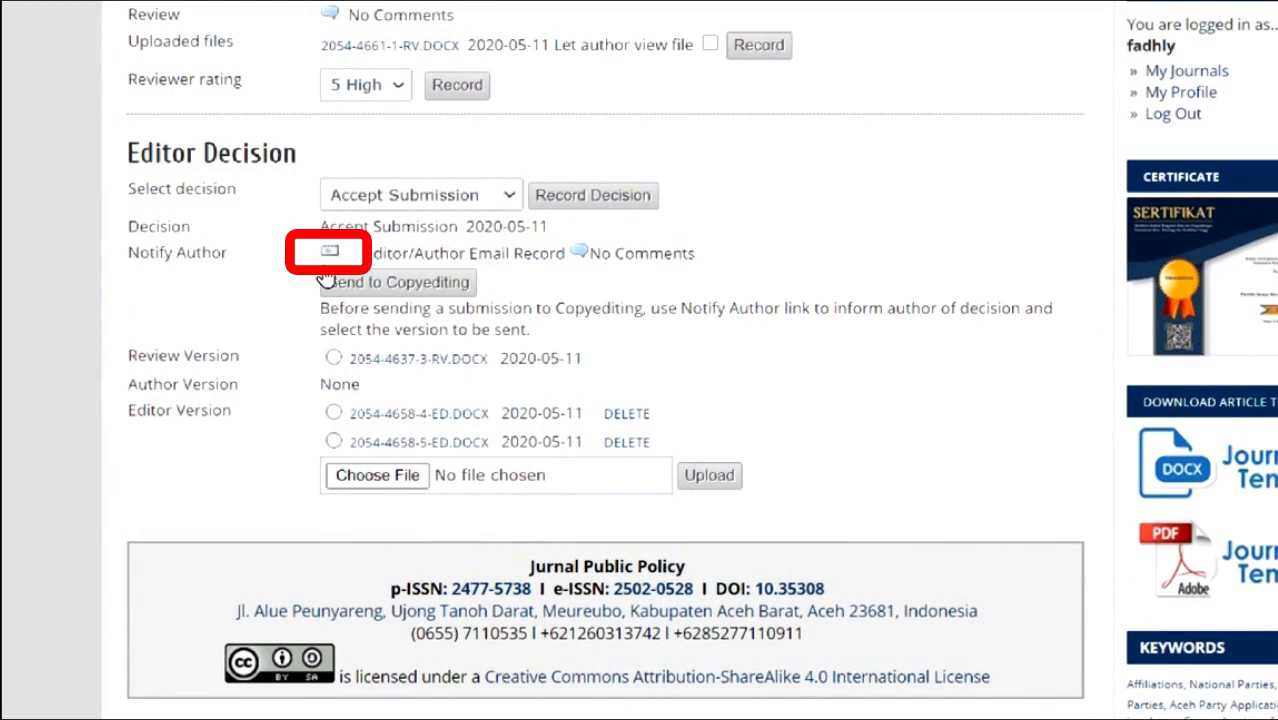
- Log the author acceptance notification for #2054 with the email skipped
{"action": "left_click", "coordinate": [327, 268]}
{"action": "scroll", "coordinate": [449, 415], "scroll_direction": "down", "scroll_amount": 4}
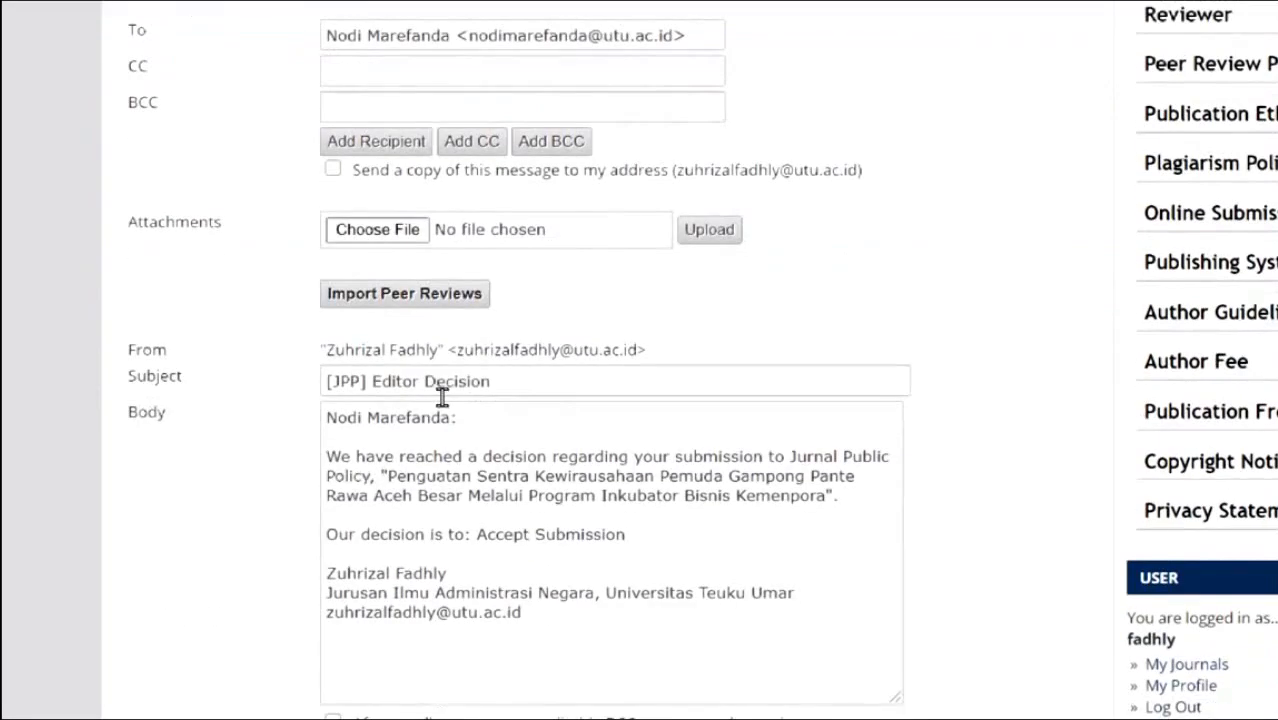
{"action": "scroll", "coordinate": [335, 460], "scroll_direction": "down", "scroll_amount": 2}
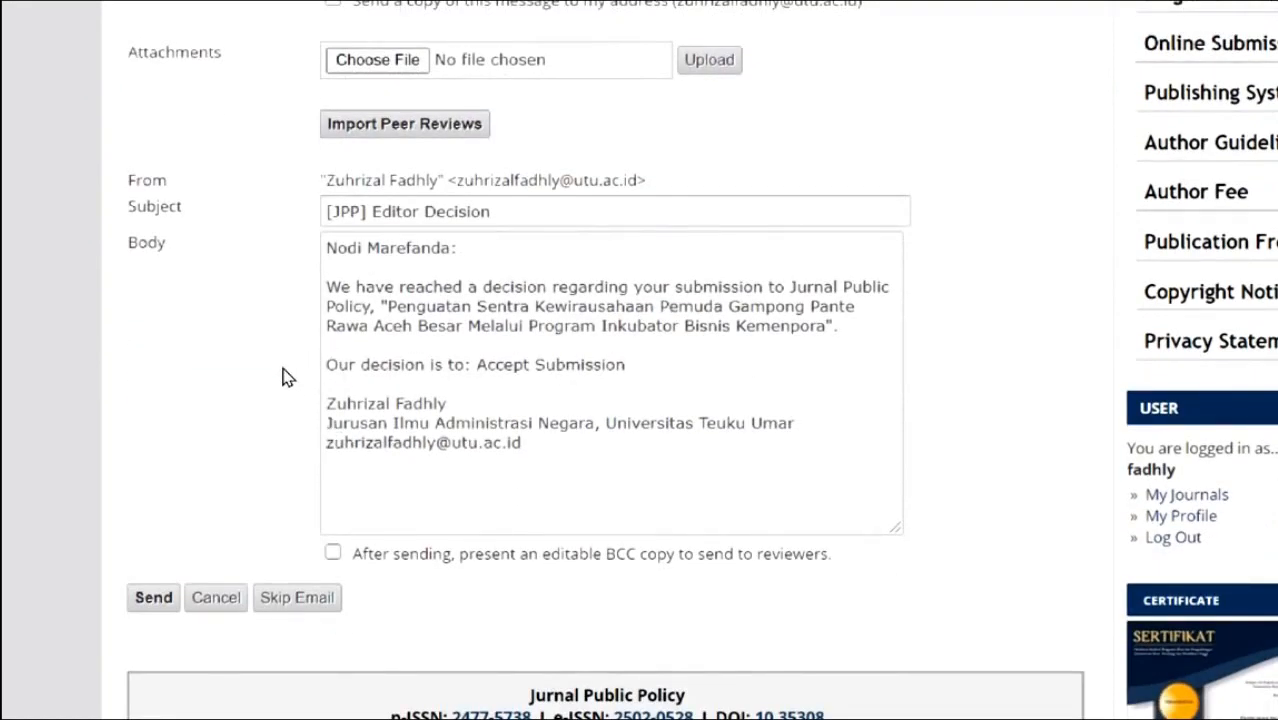
{"action": "left_click", "coordinate": [296, 597]}
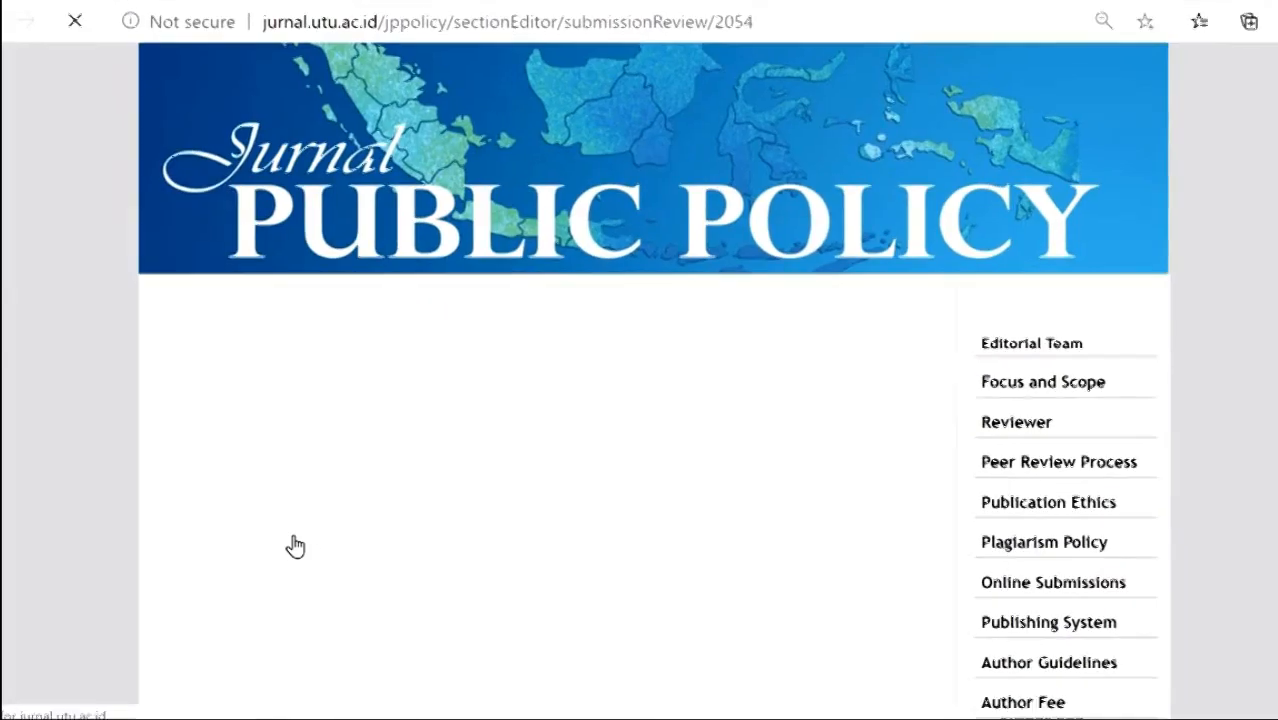
{"action": "scroll", "coordinate": [297, 524], "scroll_direction": "down", "scroll_amount": 5}
{"action": "scroll", "coordinate": [296, 524], "scroll_direction": "down", "scroll_amount": 3}
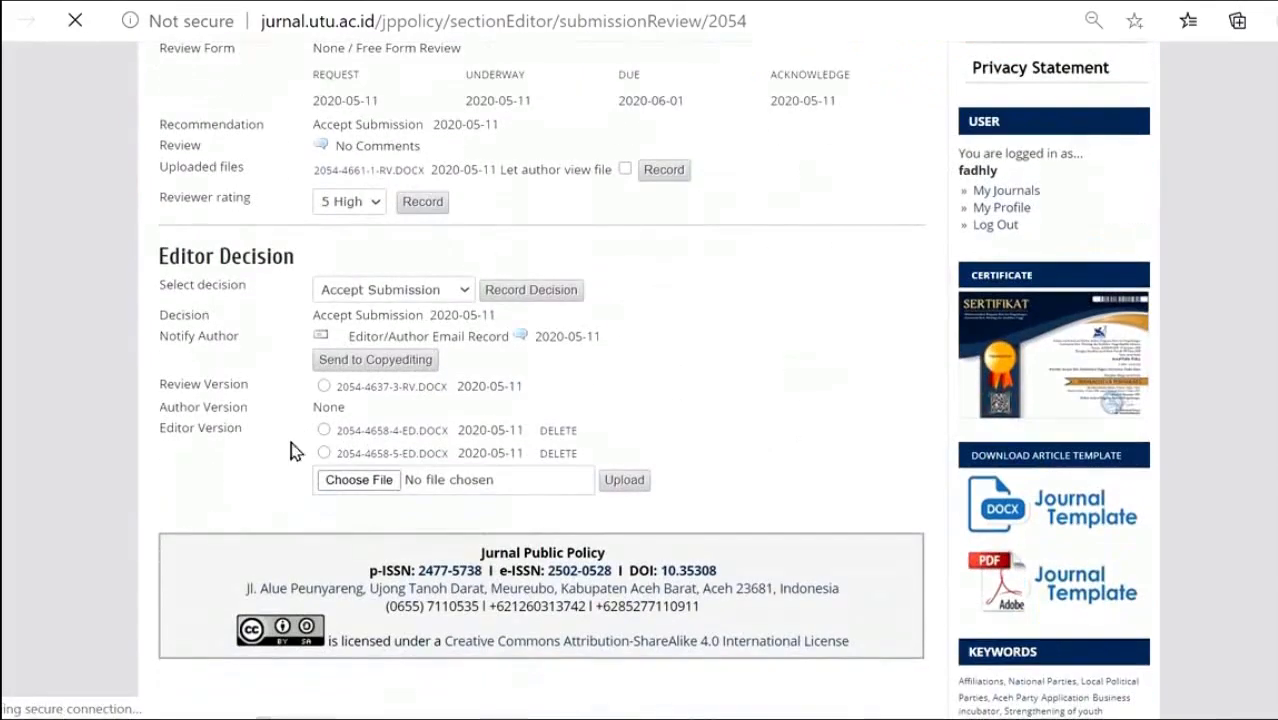
- Choose 2054-4658-5-ED.DOCX as the editor version and assign the listed copyeditor
{"action": "left_click", "coordinate": [326, 454]}
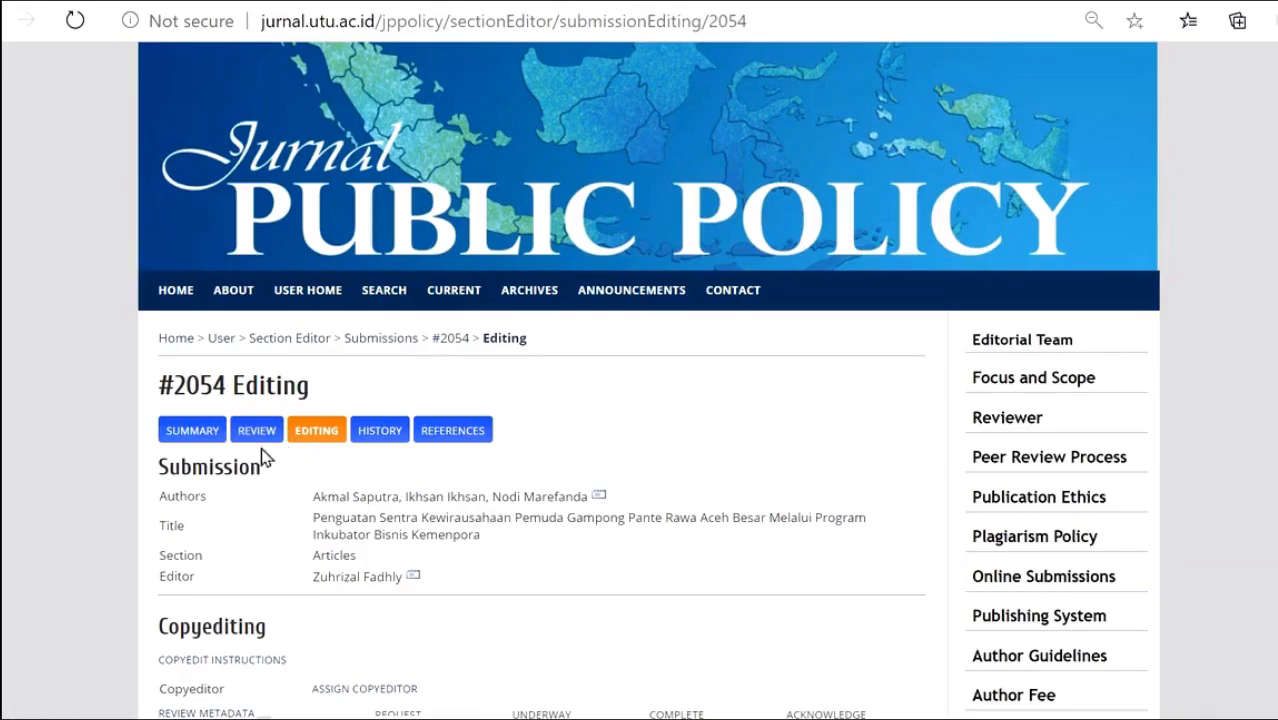
{"action": "scroll", "coordinate": [330, 442], "scroll_direction": "down", "scroll_amount": 4}
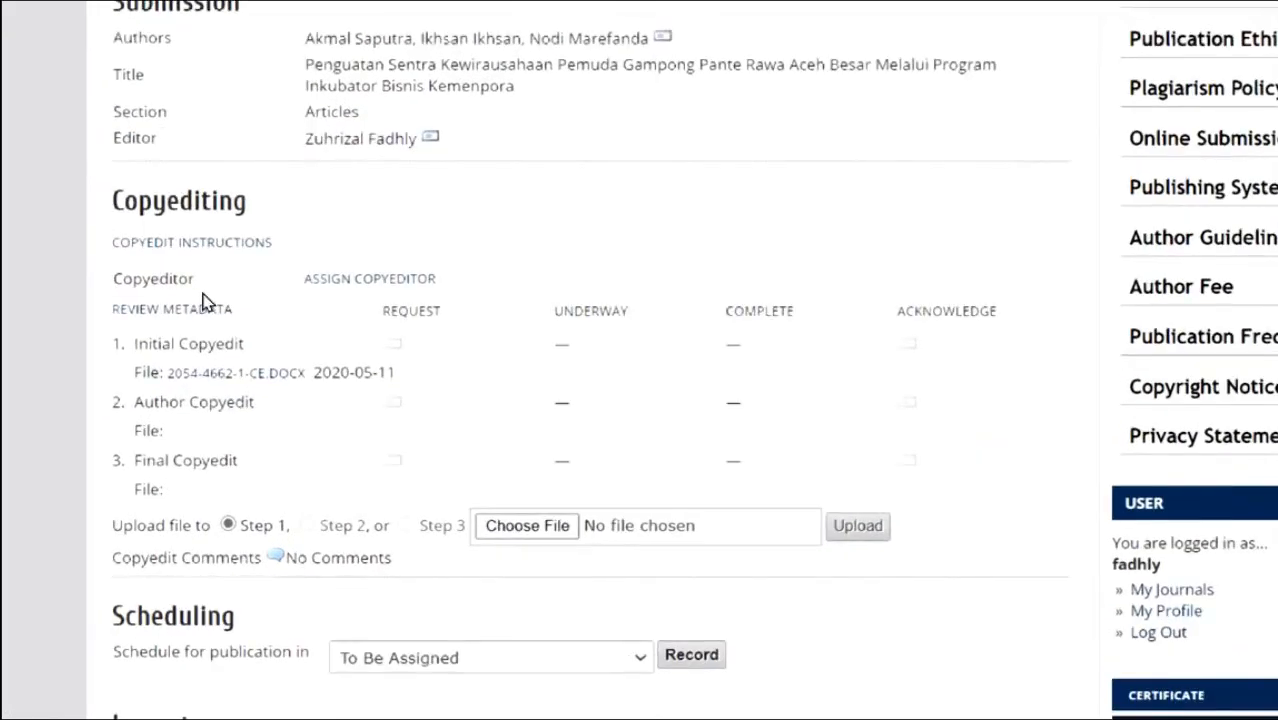
{"action": "left_click", "coordinate": [371, 290]}
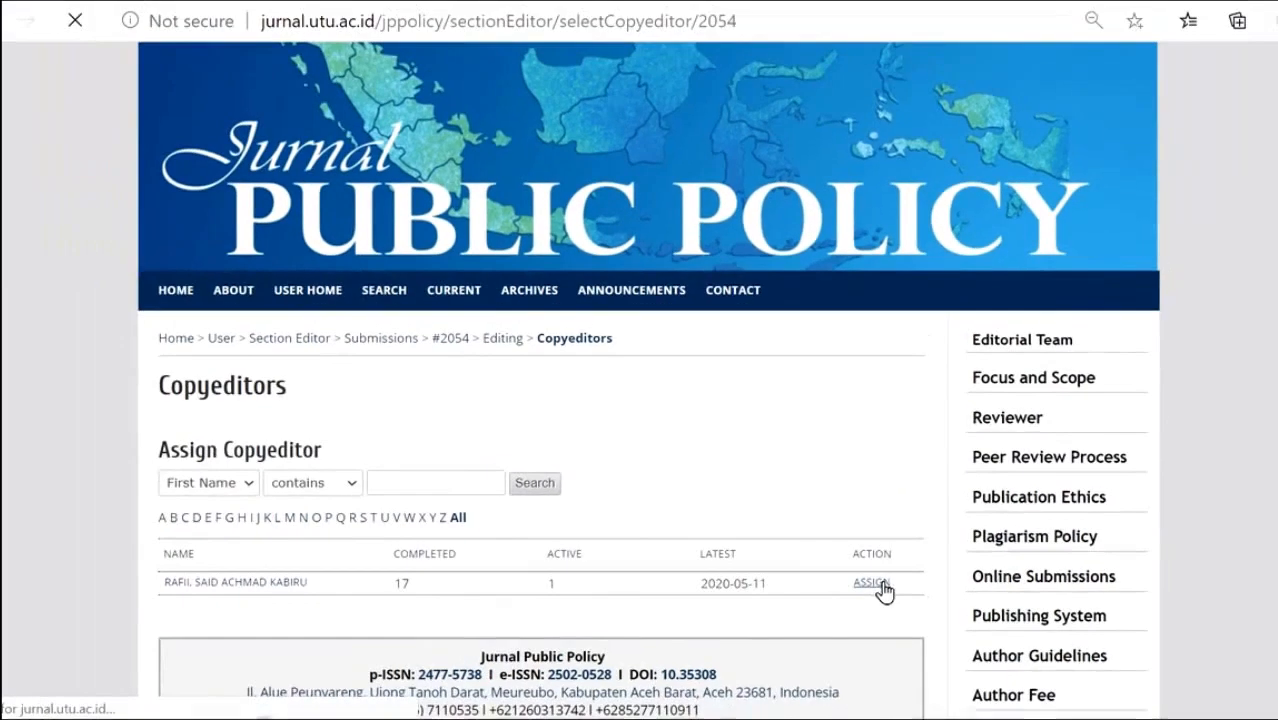
{"action": "left_click", "coordinate": [884, 591]}
- Log the Initial Copyedit request to the copyeditor with the email skipped
{"action": "scroll", "coordinate": [621, 515], "scroll_direction": "down", "scroll_amount": 3}
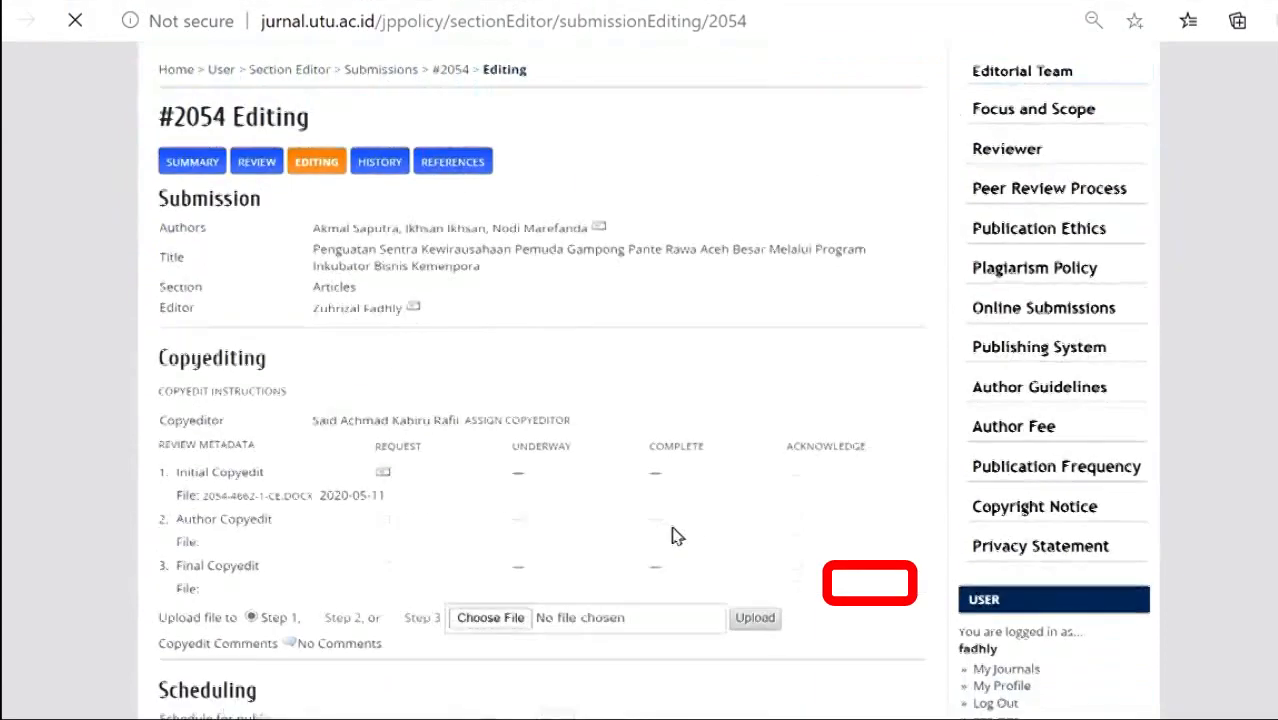
{"action": "scroll", "coordinate": [672, 537], "scroll_direction": "down", "scroll_amount": 2}
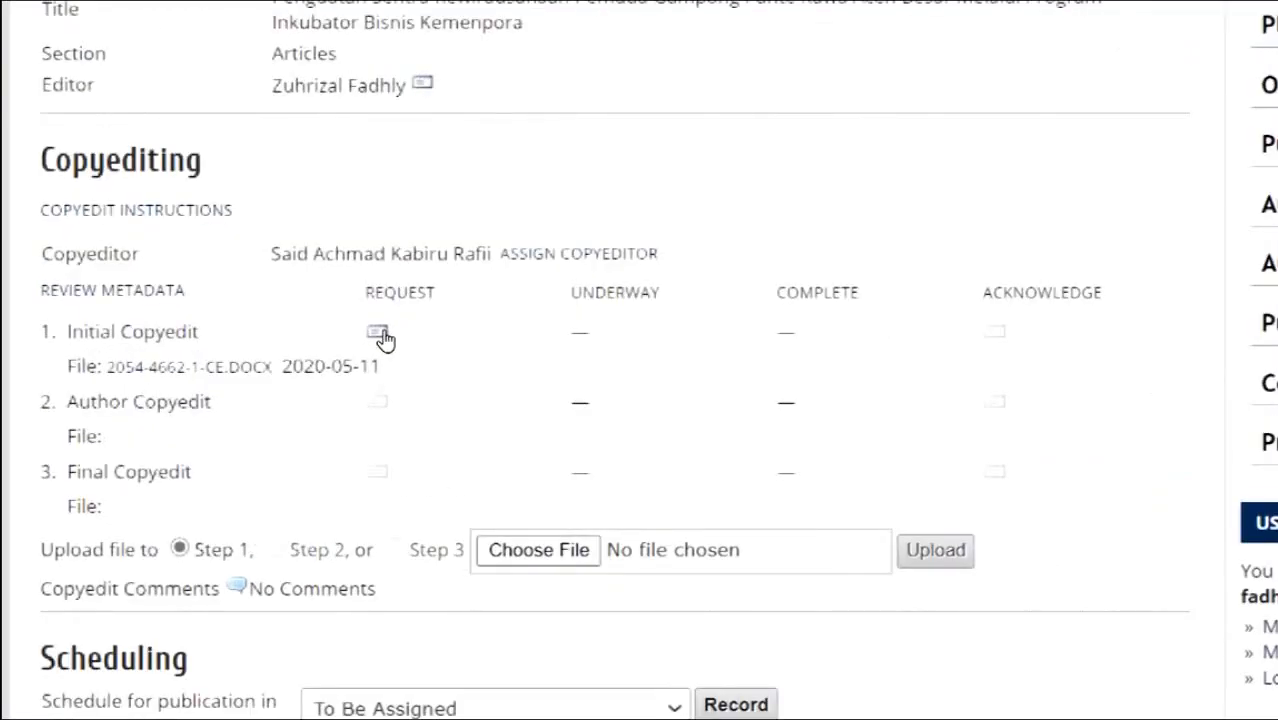
{"action": "left_click", "coordinate": [385, 340]}
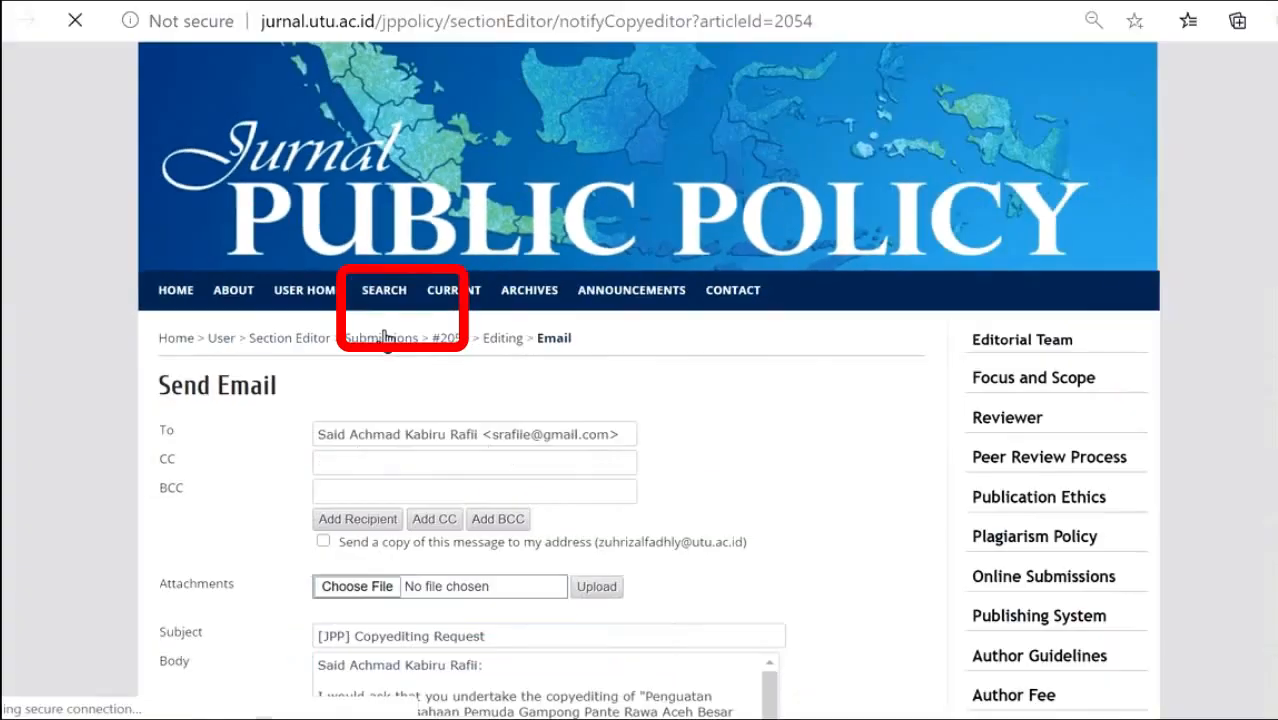
{"action": "scroll", "coordinate": [385, 337], "scroll_direction": "down", "scroll_amount": 3}
{"action": "scroll", "coordinate": [385, 337], "scroll_direction": "down", "scroll_amount": 1}
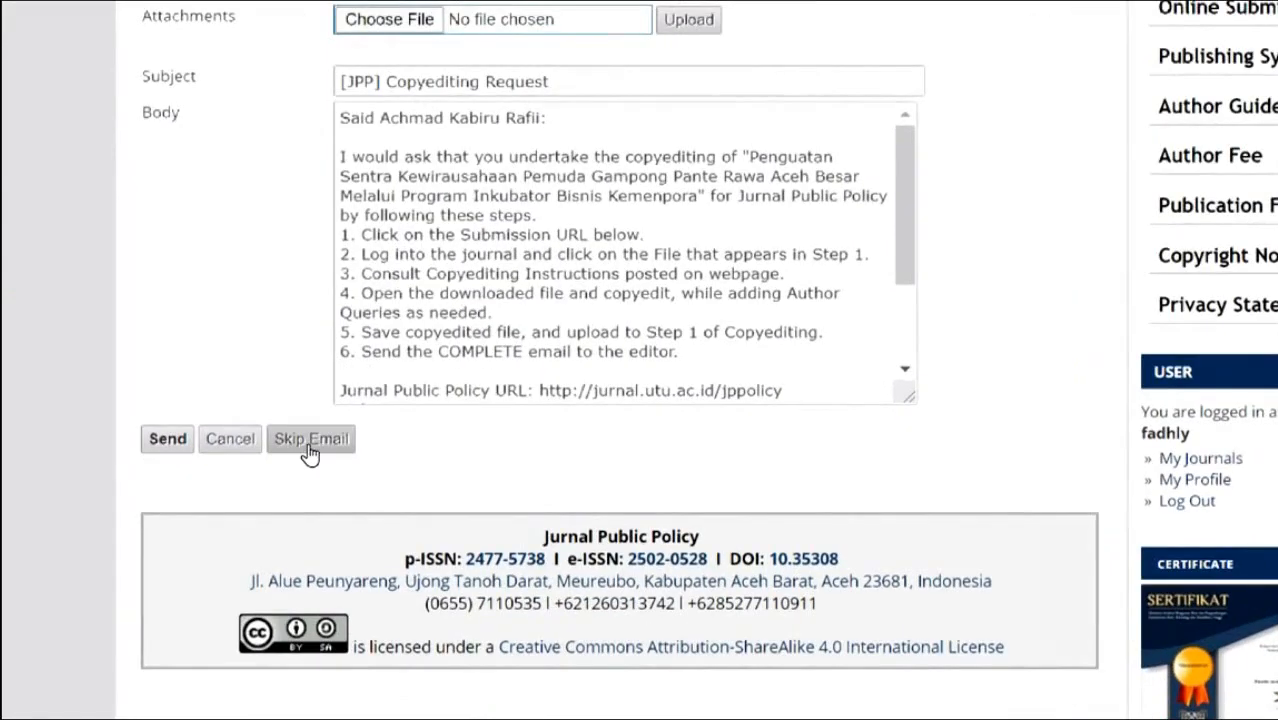
{"action": "left_click", "coordinate": [310, 452]}
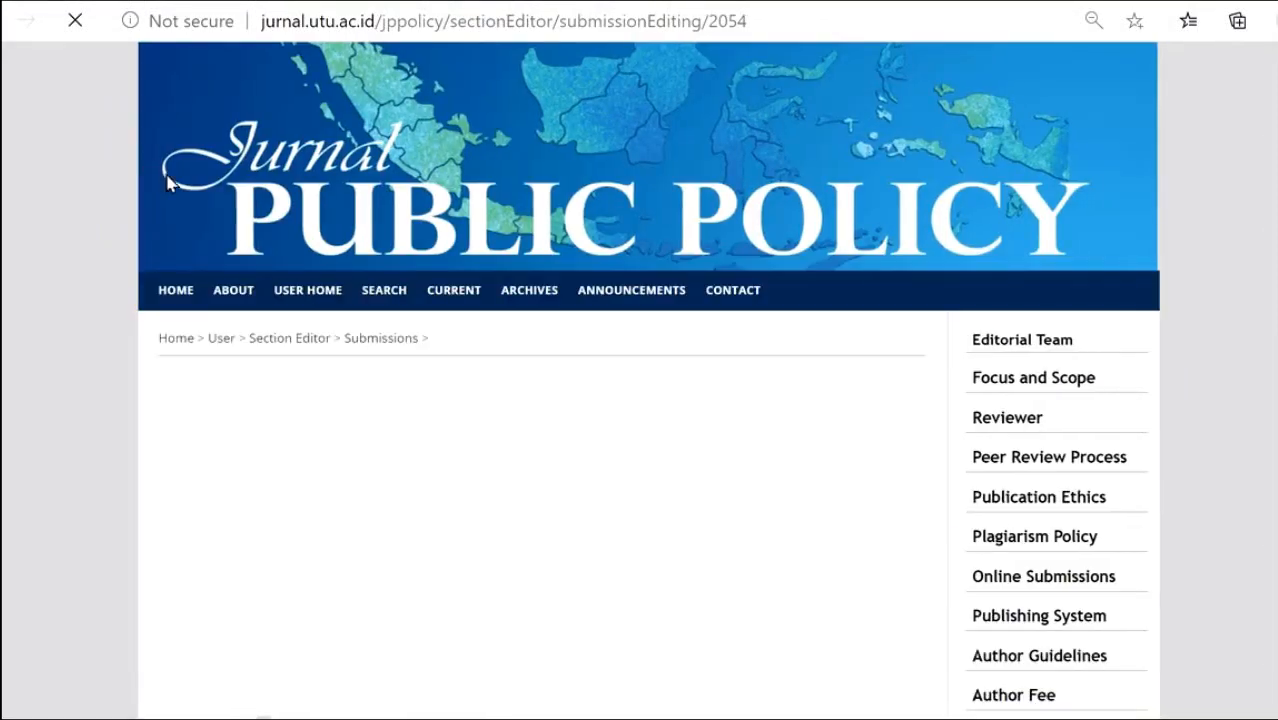
{"action": "scroll", "coordinate": [380, 445], "scroll_direction": "down", "scroll_amount": 3}
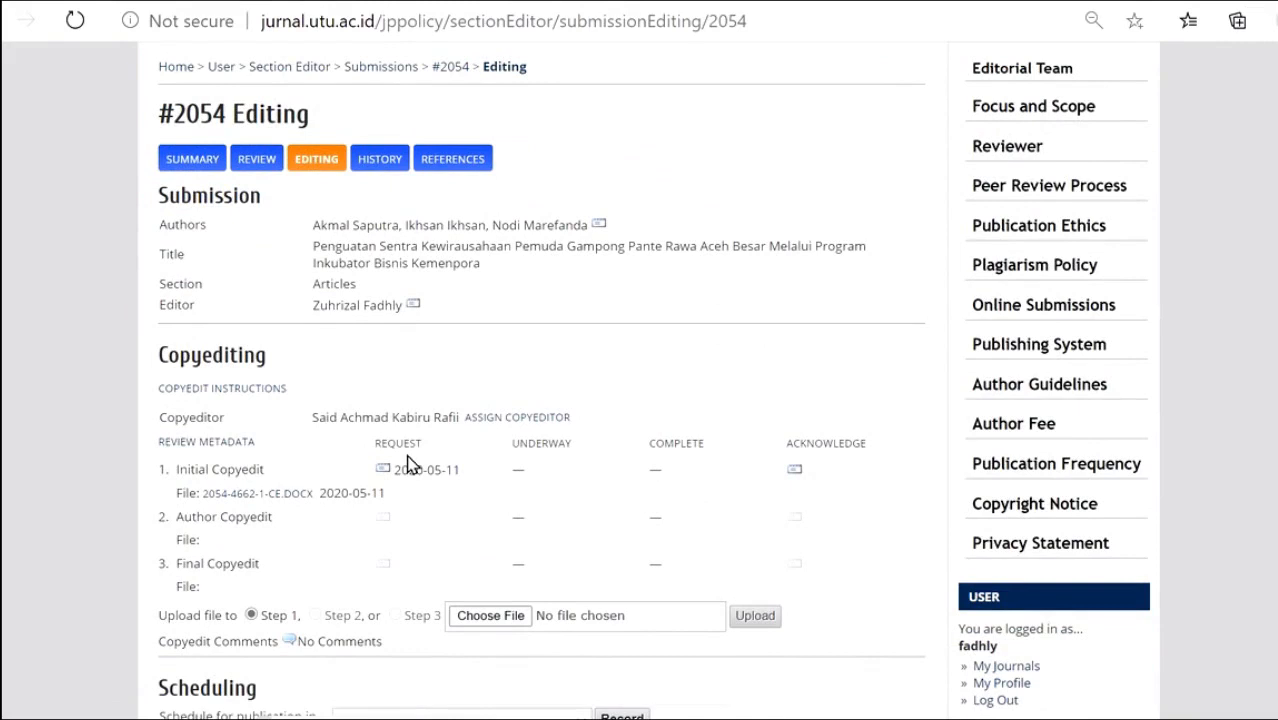
- Send #2054 to copyediting from the Editor Decision section with 2054-4658-5-ED.DOCX selected
{"action": "scroll", "coordinate": [407, 463], "scroll_direction": "down", "scroll_amount": 2}
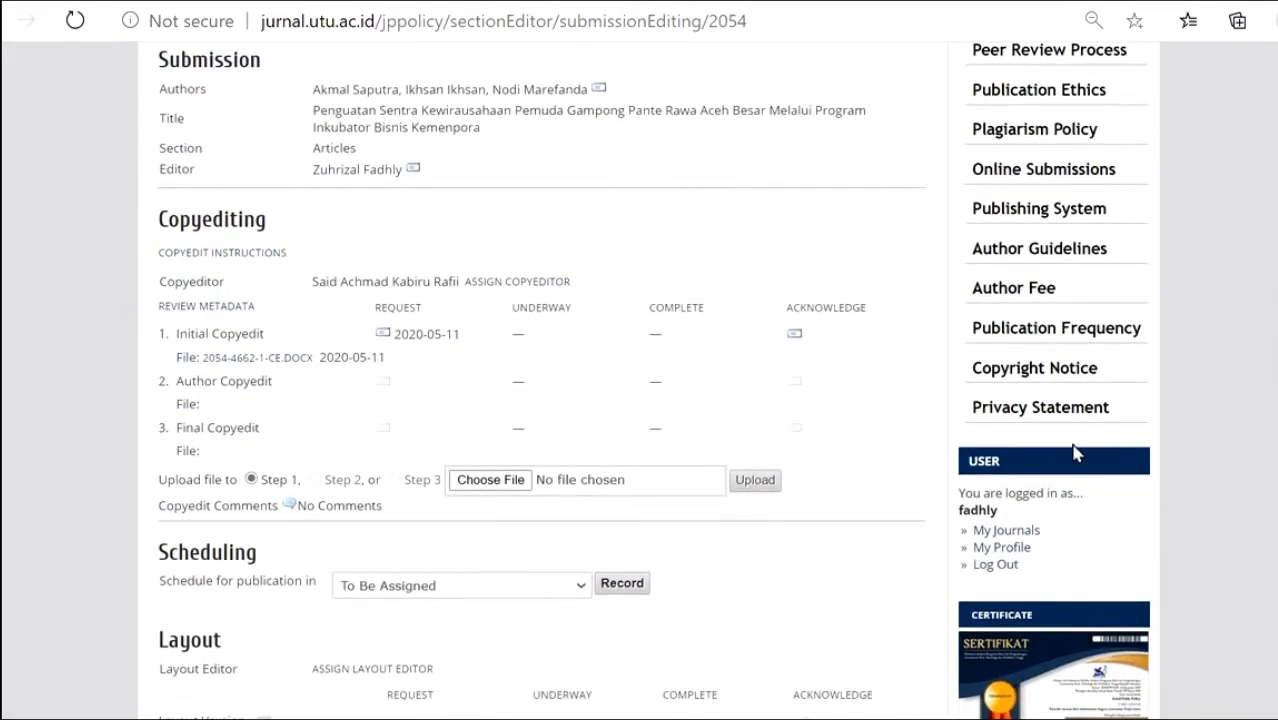
{"action": "scroll", "coordinate": [683, 471], "scroll_direction": "down", "scroll_amount": 2}
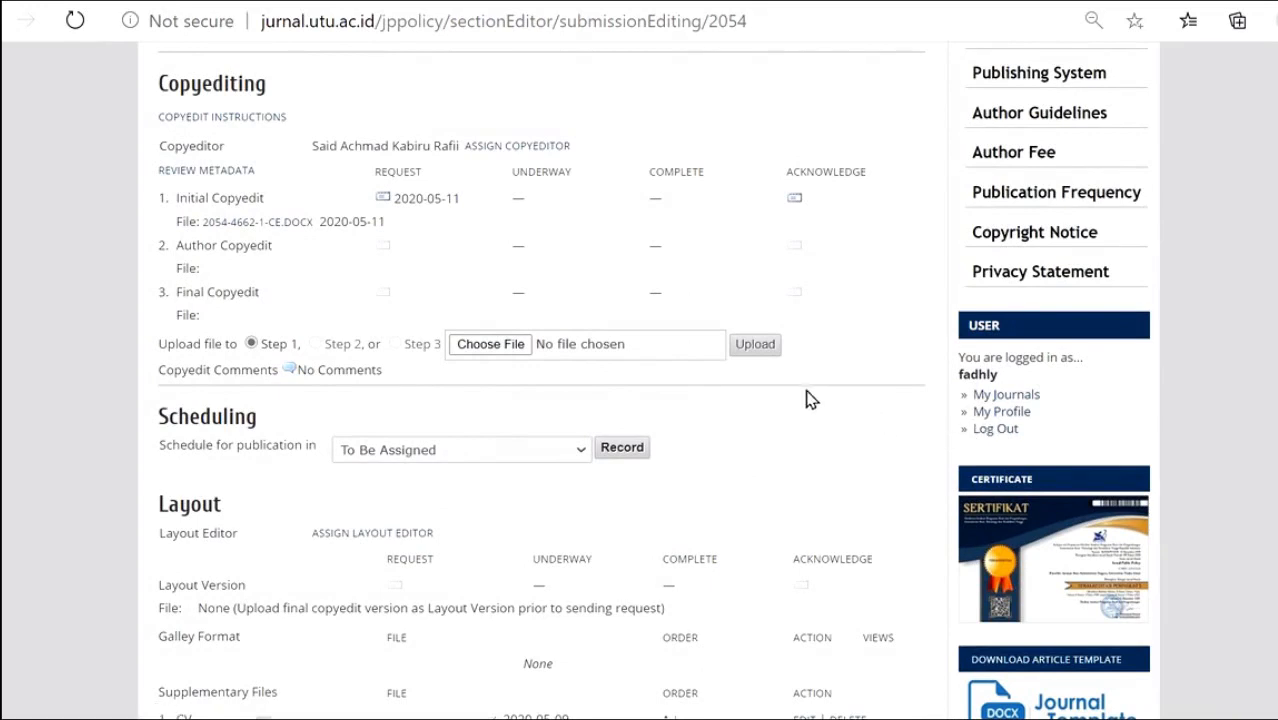
{"action": "scroll", "coordinate": [810, 399], "scroll_direction": "up", "scroll_amount": 2}
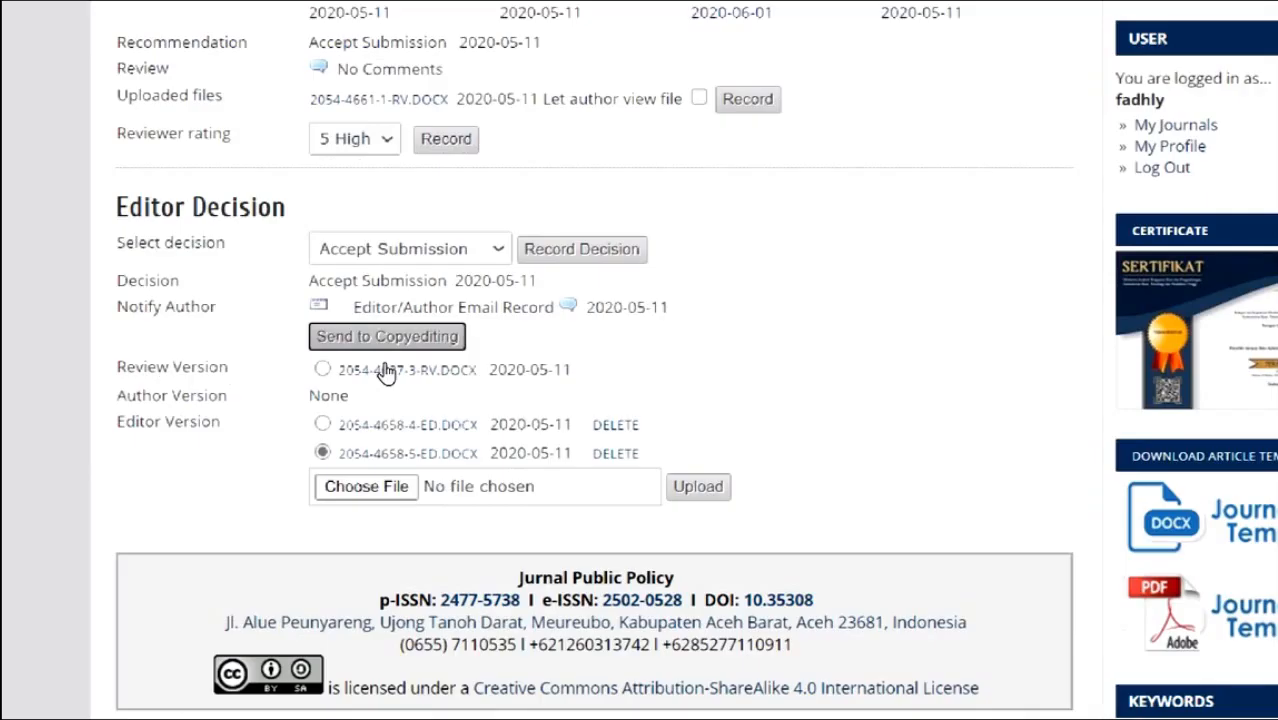
{"action": "left_click", "coordinate": [384, 362]}
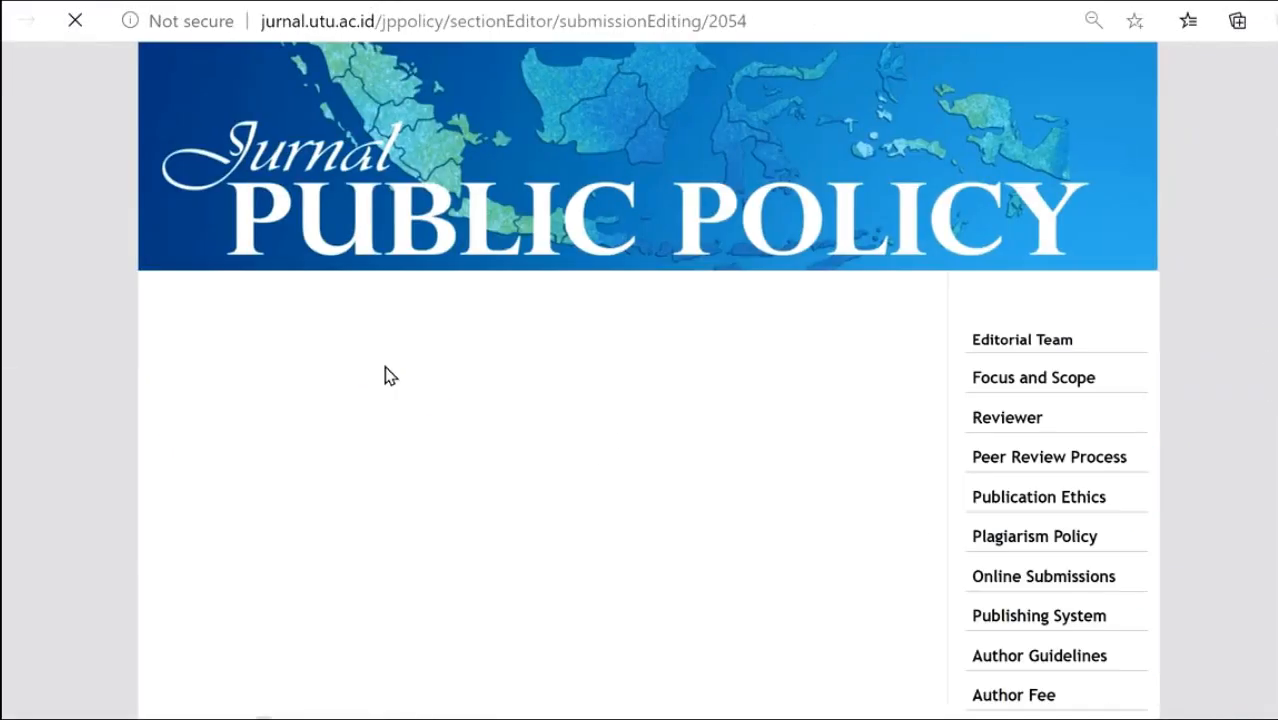